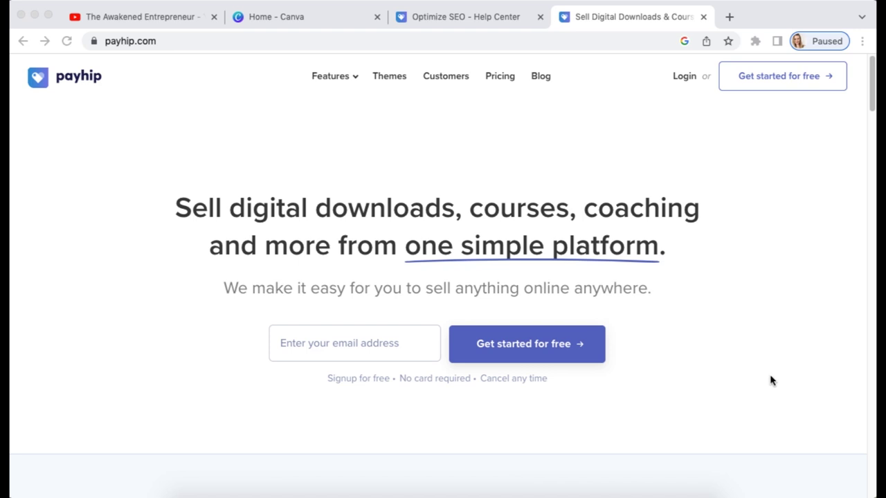
Step: Review the Free Forever, Plus and Pro plans on the Payhip pricing page
left_click(505, 82)
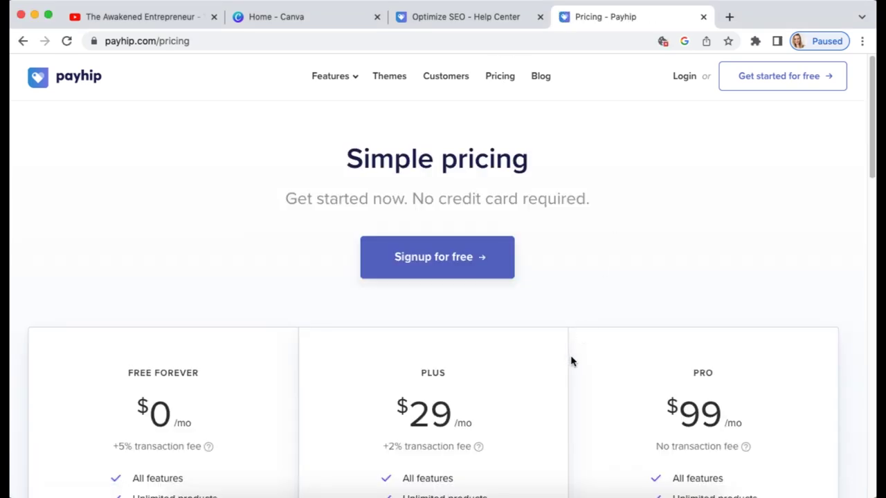
scroll(571, 359, "down", 3)
scroll(572, 346, "down", 1)
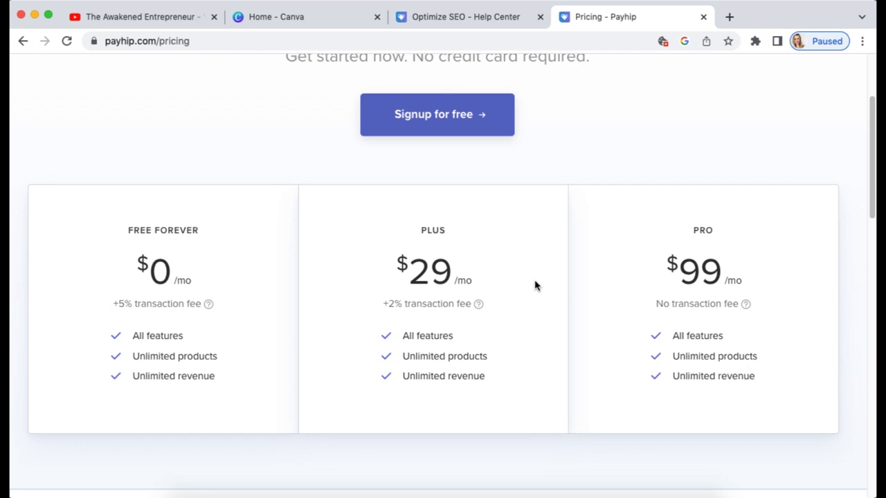
scroll(567, 299, "up", 3)
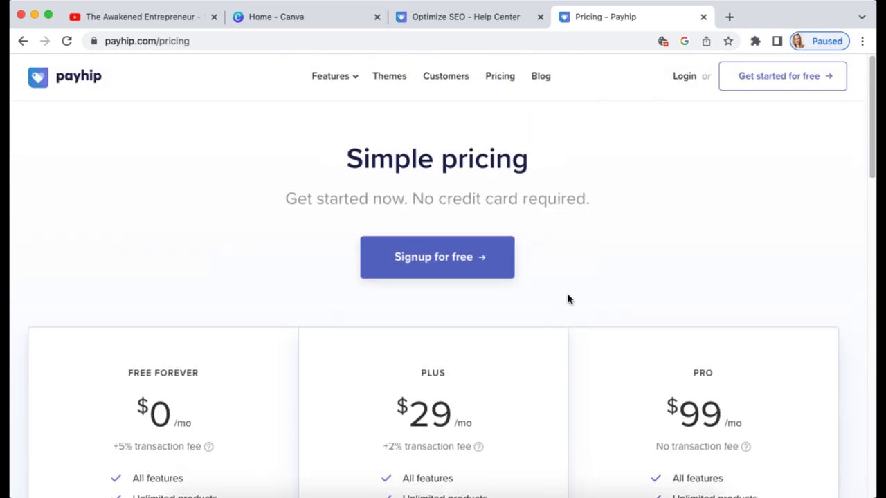
Step: Return to the Payhip home page and start the free signup with an email address
left_click(22, 40)
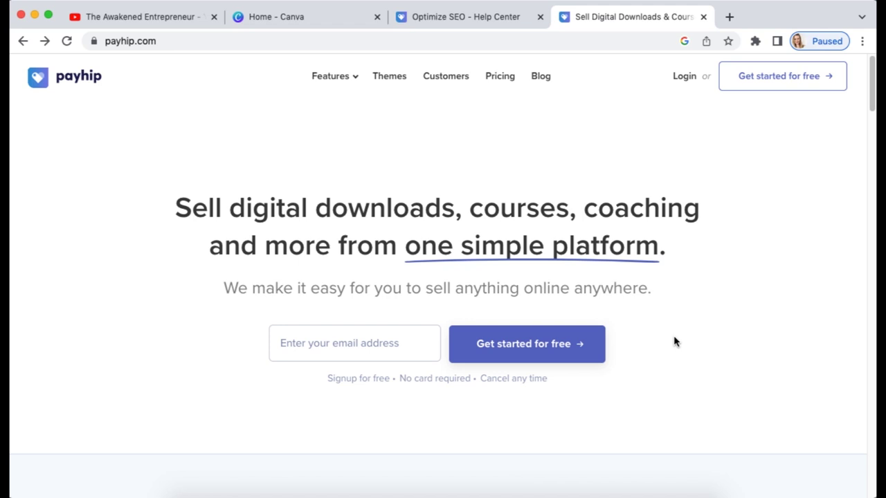
left_click(315, 343)
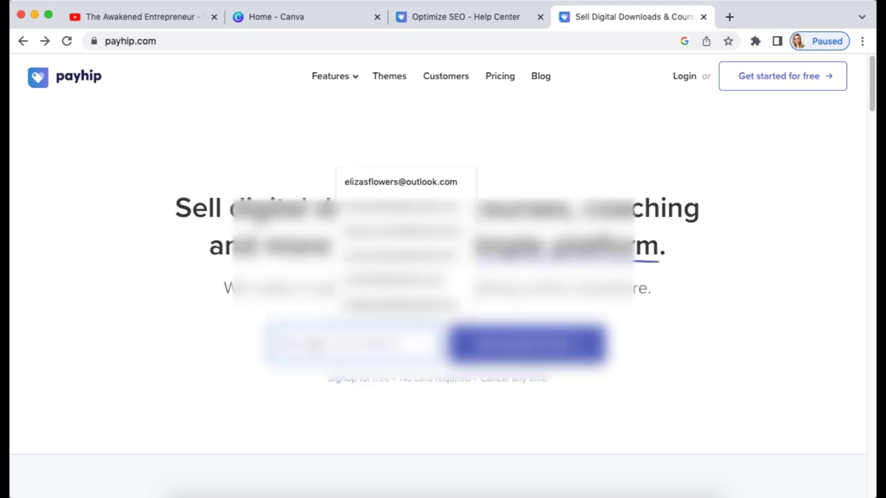
left_click(211, 311)
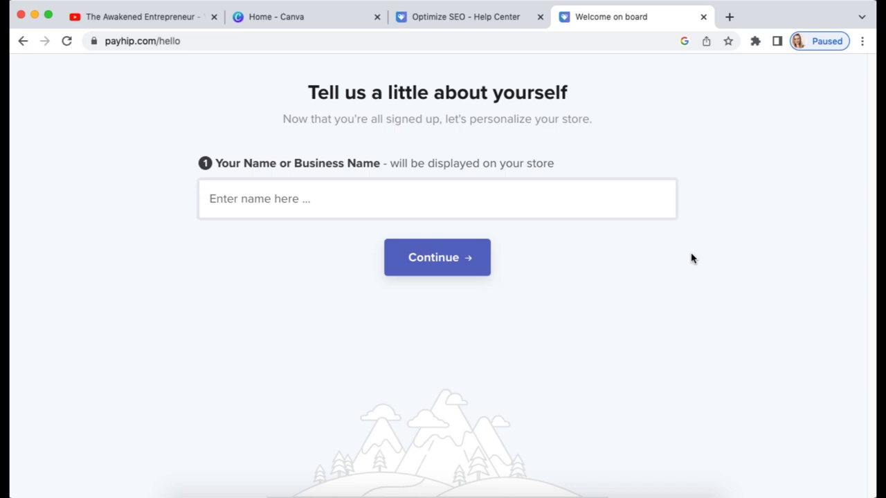
Step: Set the business name to The Awakened Entrepreneur and complete the store setup with the username TheAwakenedEntrepreneur
left_click(365, 197)
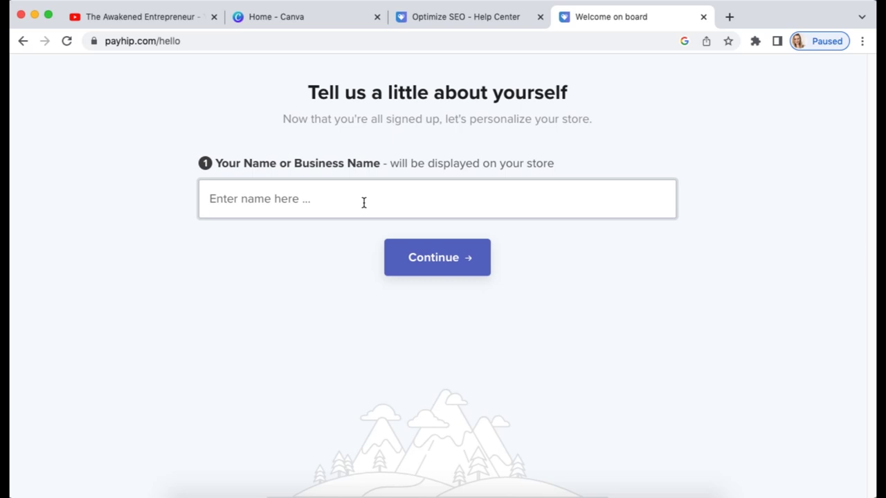
left_click(364, 202)
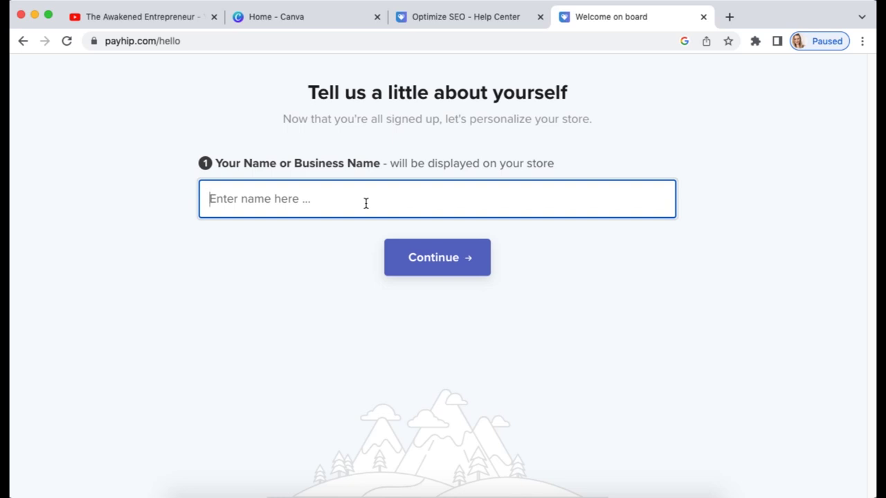
type("The A")
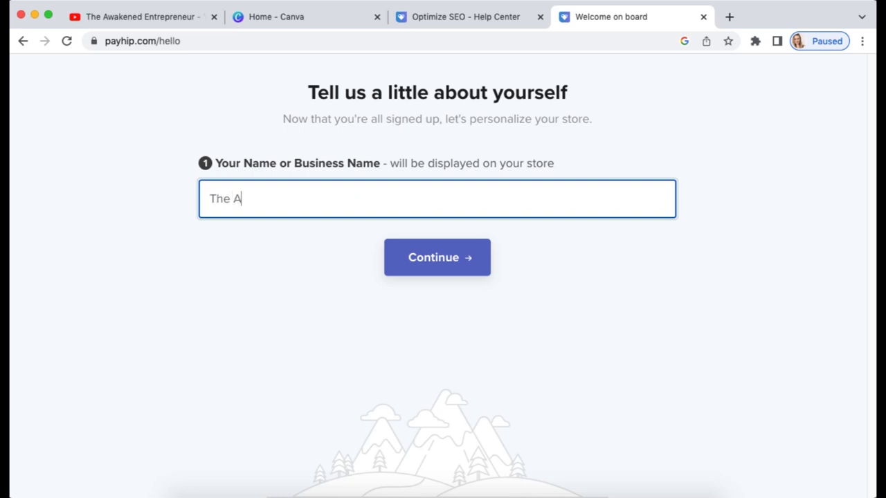
type("wakened Entr")
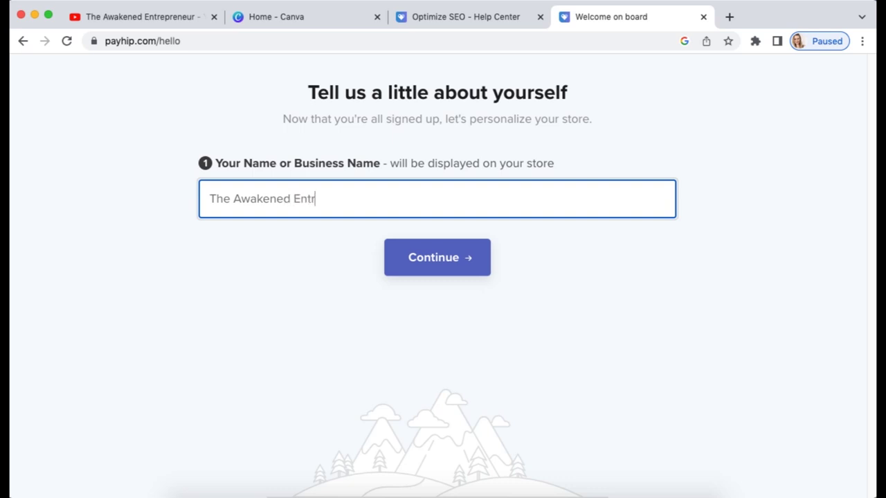
type("epreneur")
left_click(436, 257)
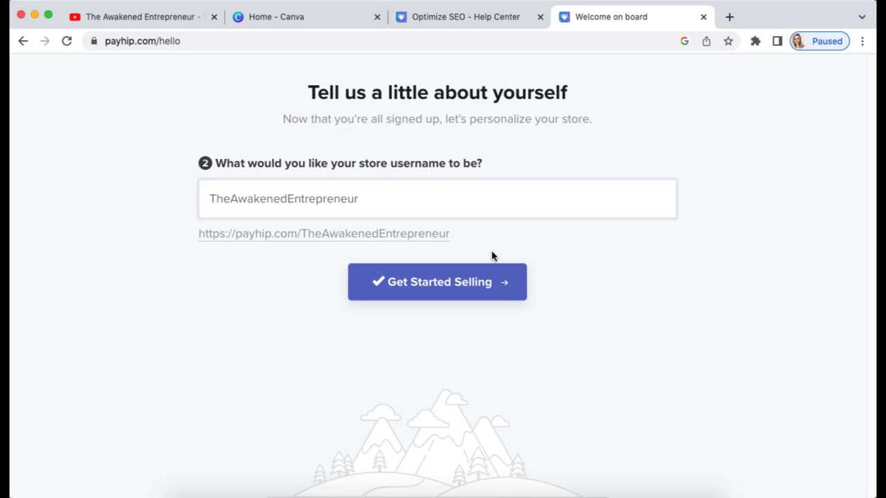
left_click(470, 287)
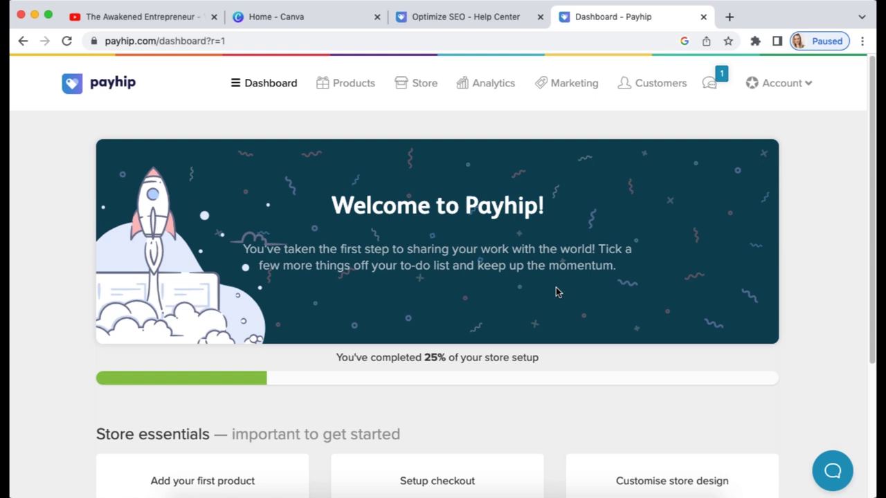
Step: Start adding the store's first product and choose Digital Product as its type
scroll(429, 358, "down", 5)
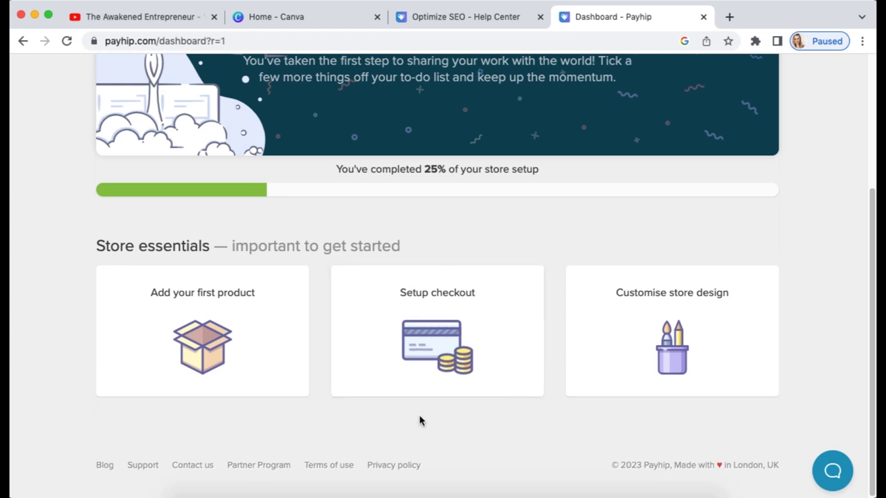
left_click(222, 389)
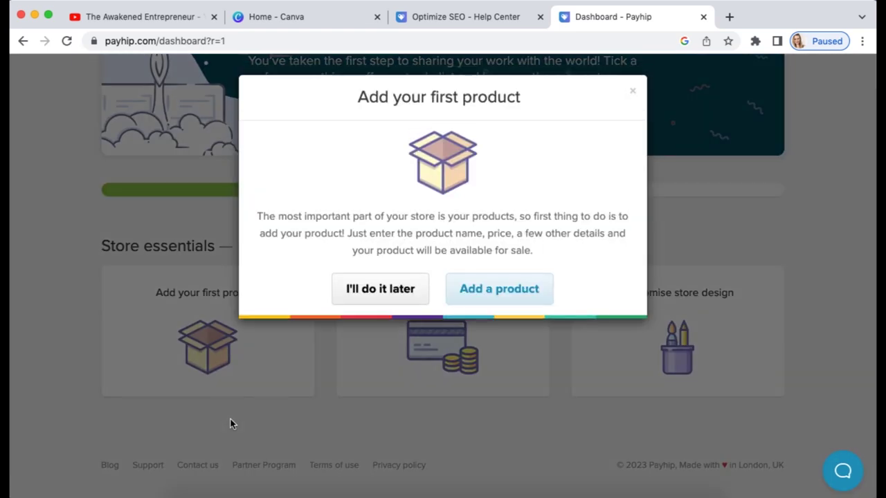
left_click(514, 299)
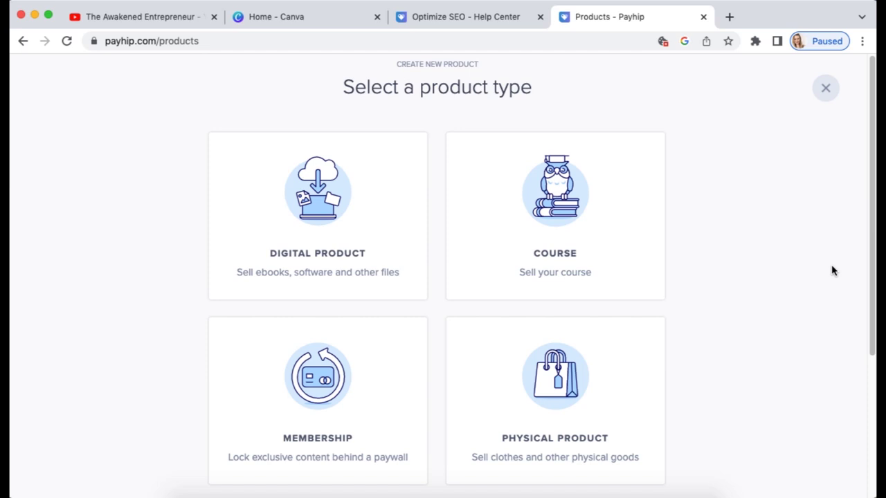
scroll(761, 249, "down", 5)
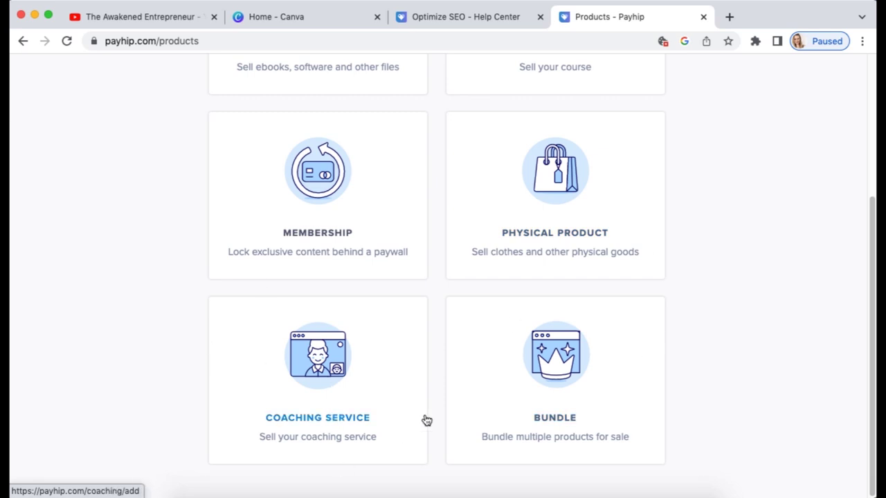
scroll(623, 387, "up", 1)
scroll(623, 385, "up", 5)
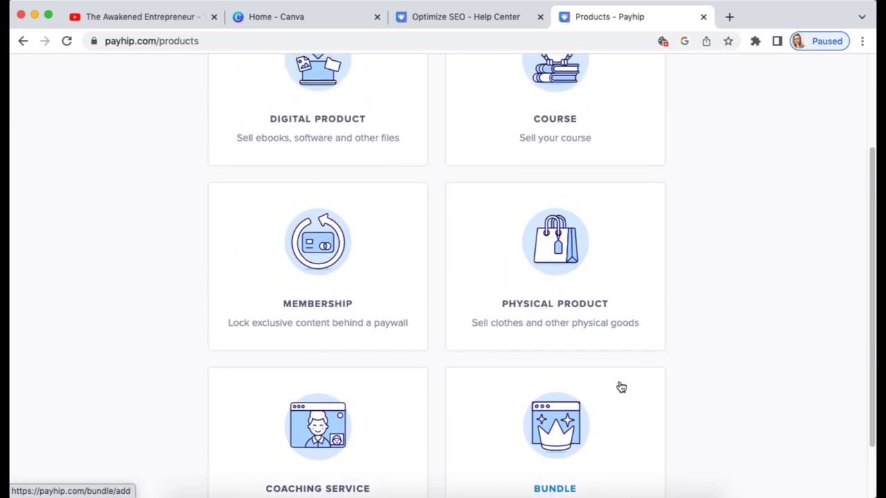
left_click(366, 259)
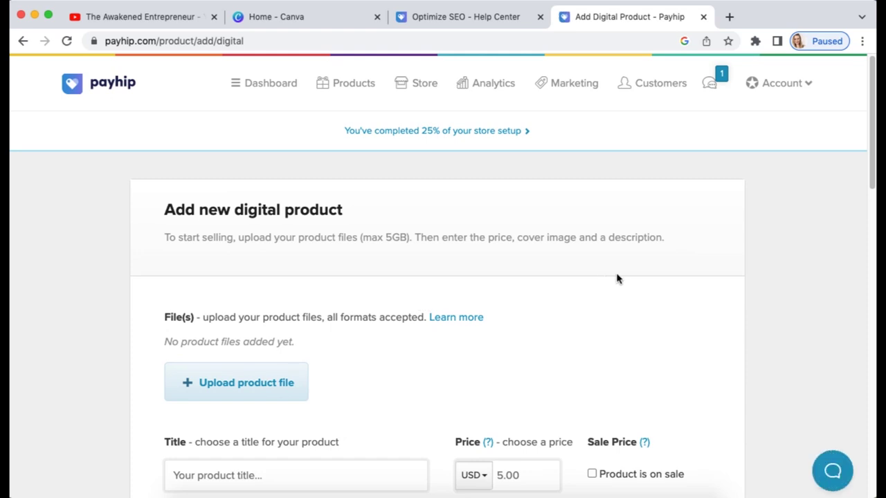
Step: Upload BB - YOUR TEMPLATE HERE.pdf from the FREEBIE folder as the product file
scroll(616, 284, "down", 5)
scroll(423, 275, "up", 1)
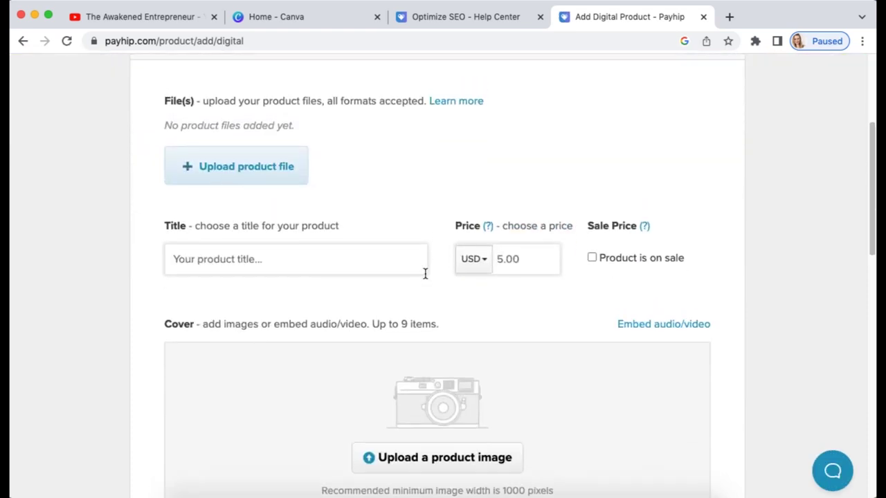
left_click(247, 169)
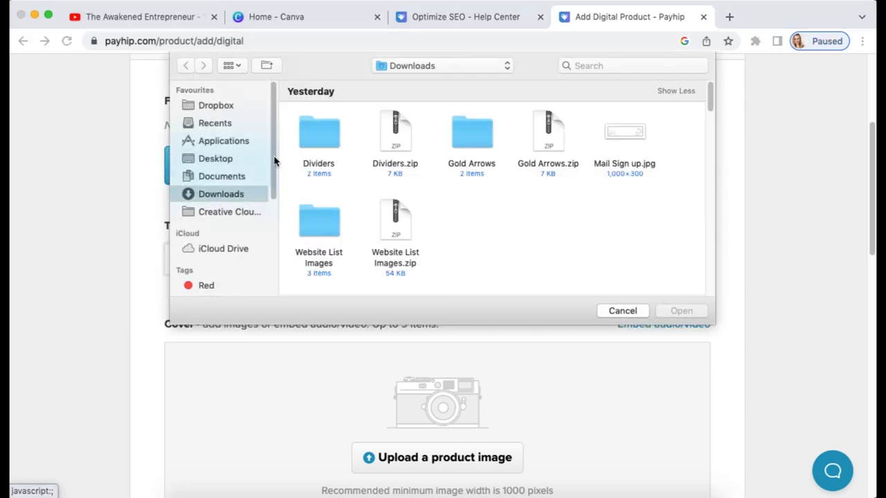
double_click(348, 103)
double_click(348, 104)
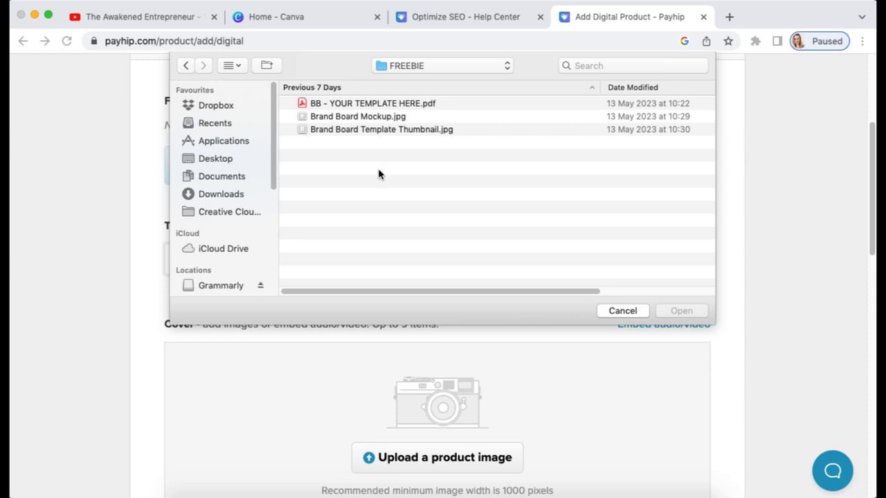
left_click(343, 106)
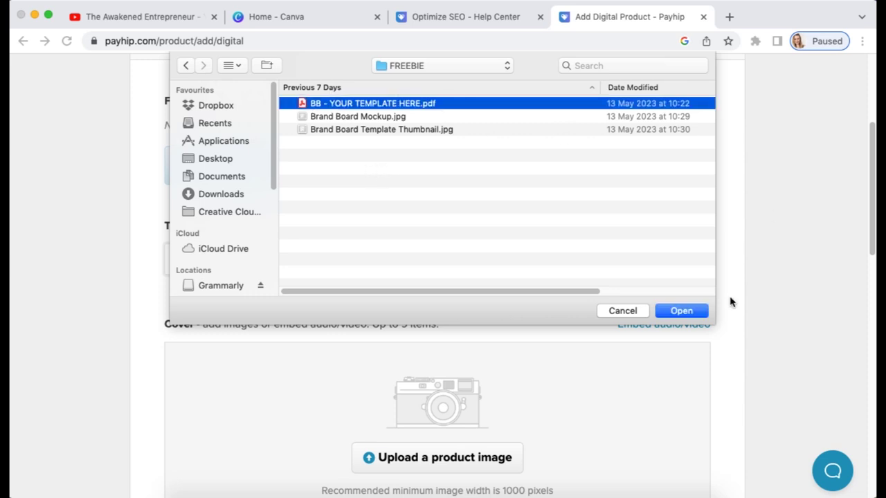
left_click(691, 313)
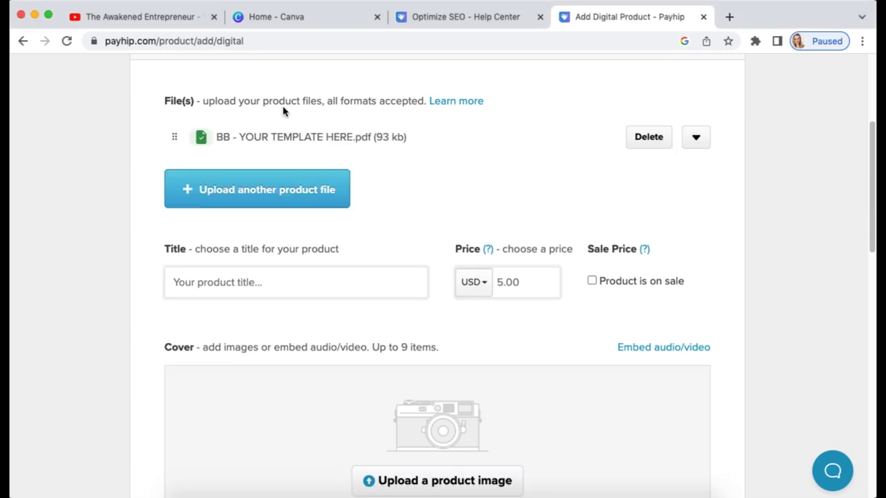
Step: Title the digital product Brand Board Template
left_click(279, 287)
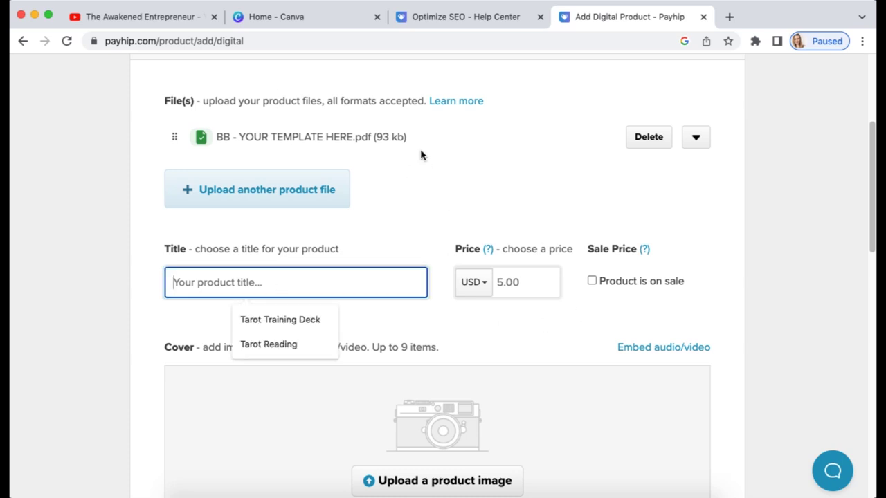
type("Brand Bo")
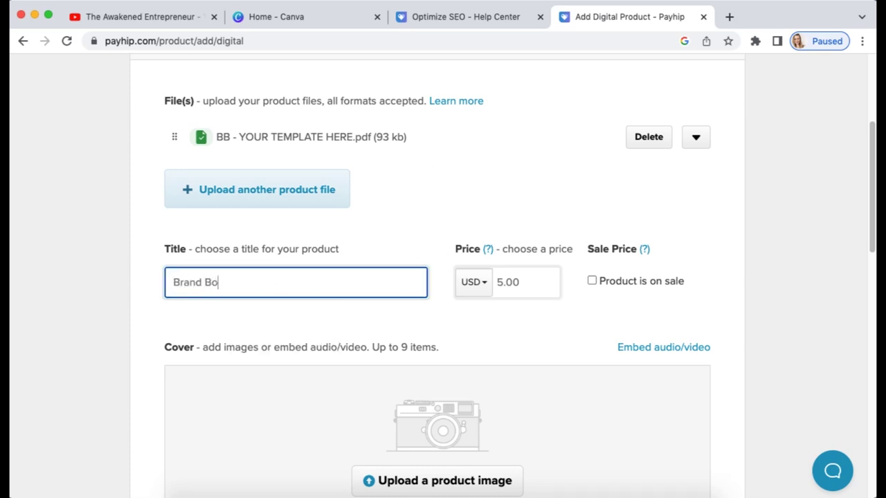
type("ard Template")
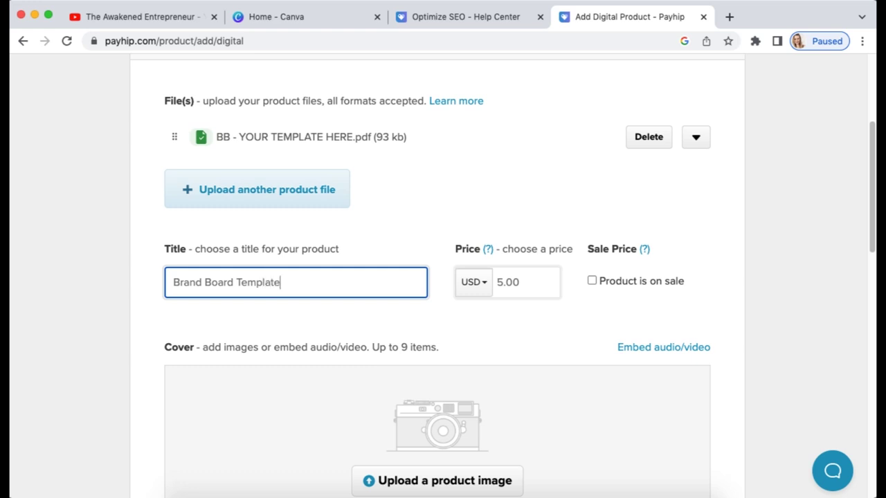
Step: Change the product's currency to GBP and set its price to 0
left_click(512, 282)
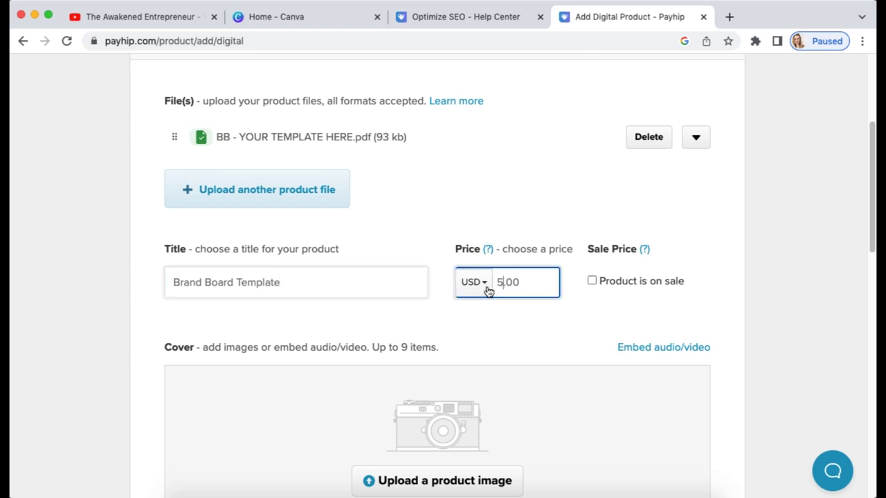
left_click(484, 283)
left_click(516, 322)
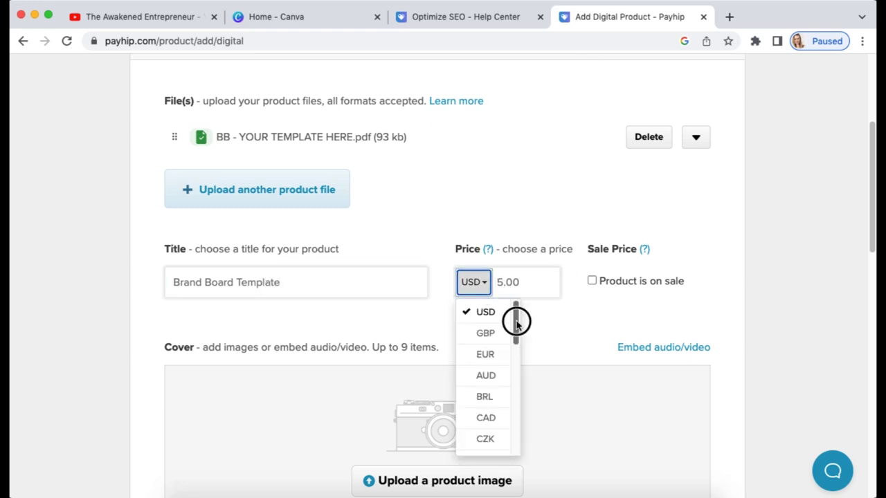
left_click_drag(516, 322, 471, 281)
left_click(484, 333)
type("0")
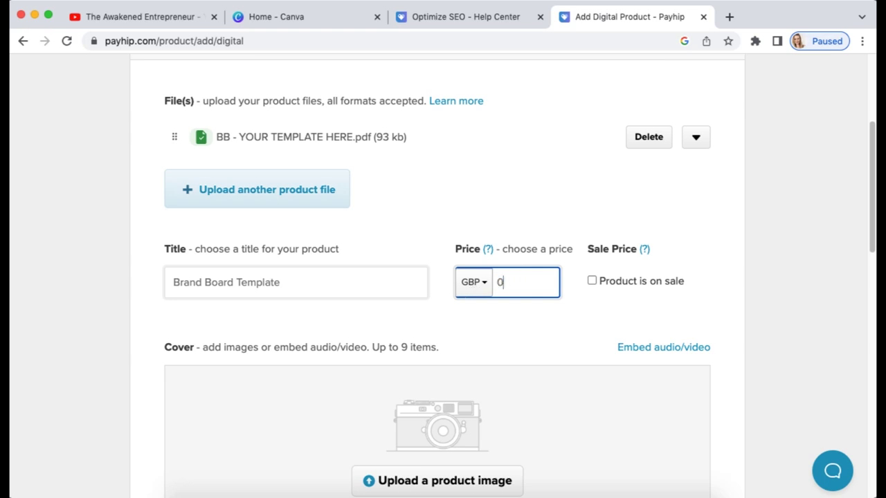
left_click(605, 330)
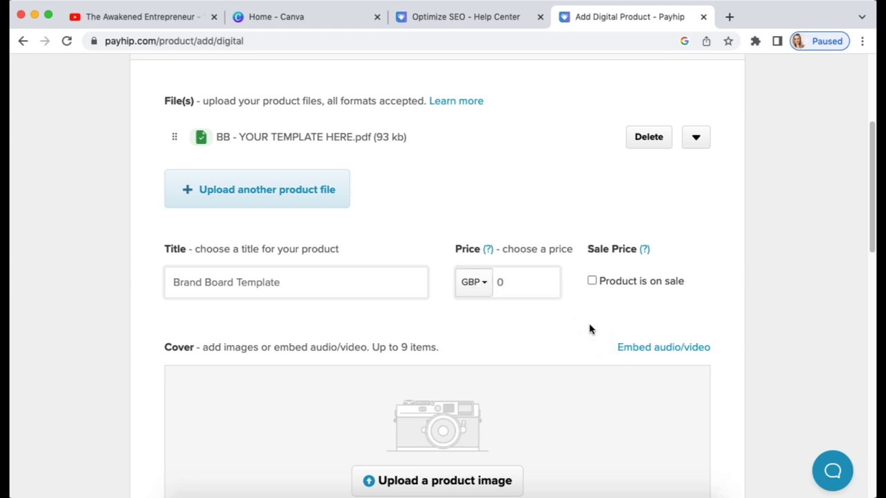
left_click(504, 291)
left_click(580, 331)
Step: Add Brand Board Mockup.jpg and Brand Board Template Thumbnail.jpg from the FREEBIE folder as the product's cover images
scroll(568, 342, "down", 5)
left_click(422, 294)
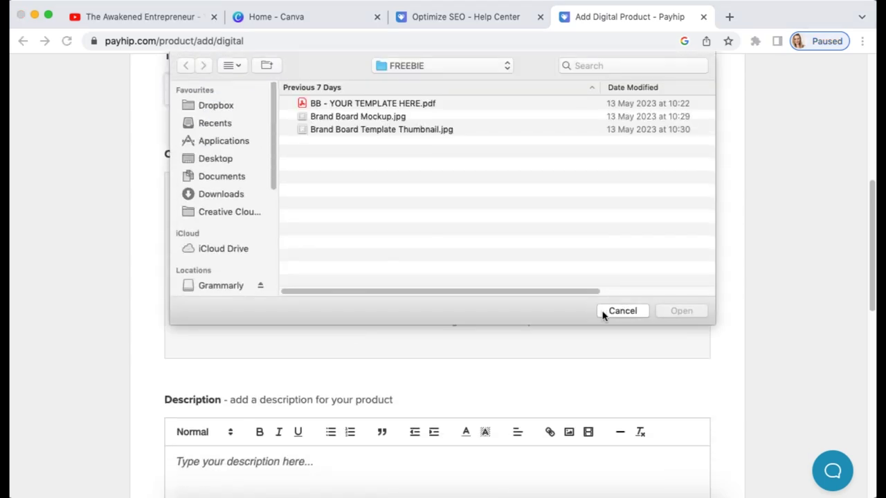
left_click(356, 116)
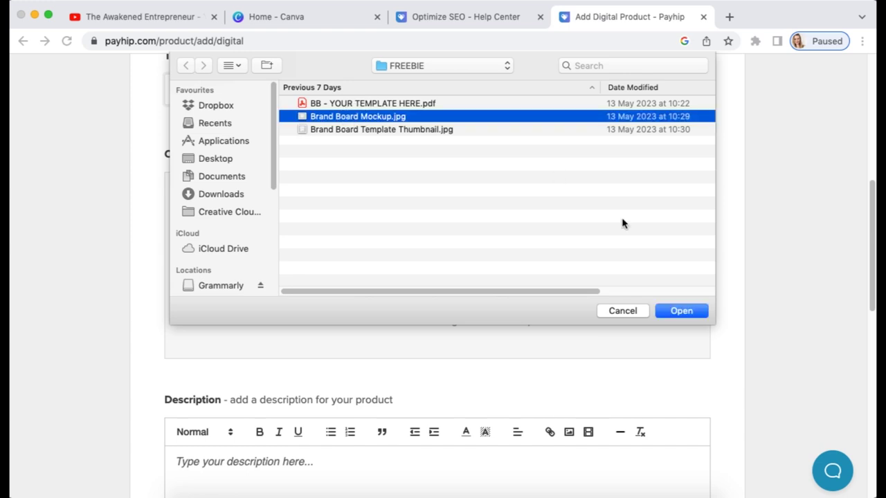
left_click(675, 307)
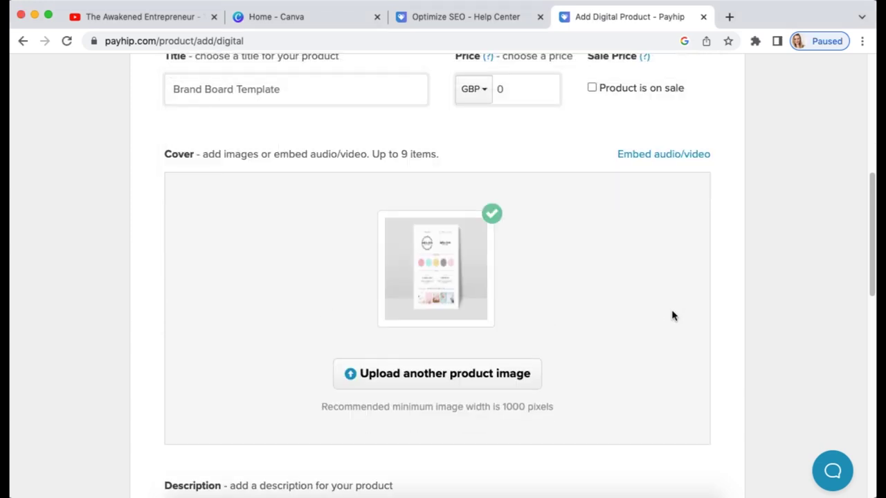
left_click(436, 384)
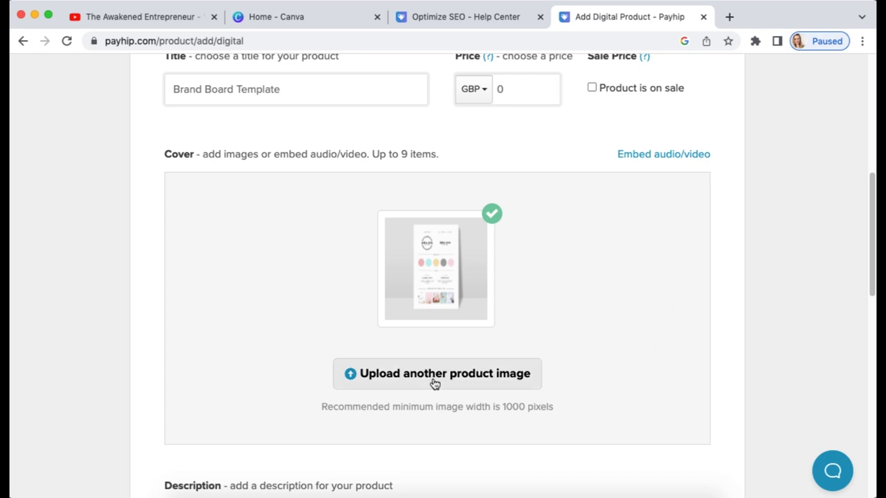
left_click(406, 131)
left_click(681, 312)
mouse_move(420, 245)
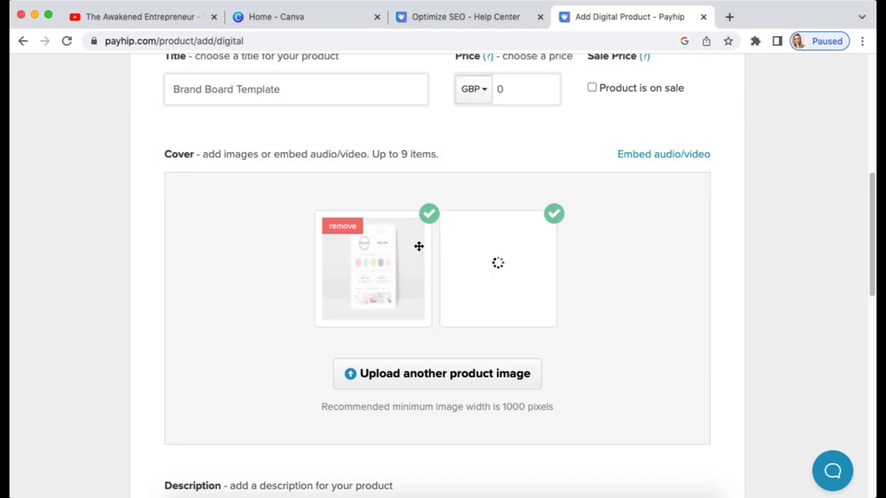
Step: Remove the first of the two cover images, keeping only the other brand board picture as the product cover
left_click(350, 237)
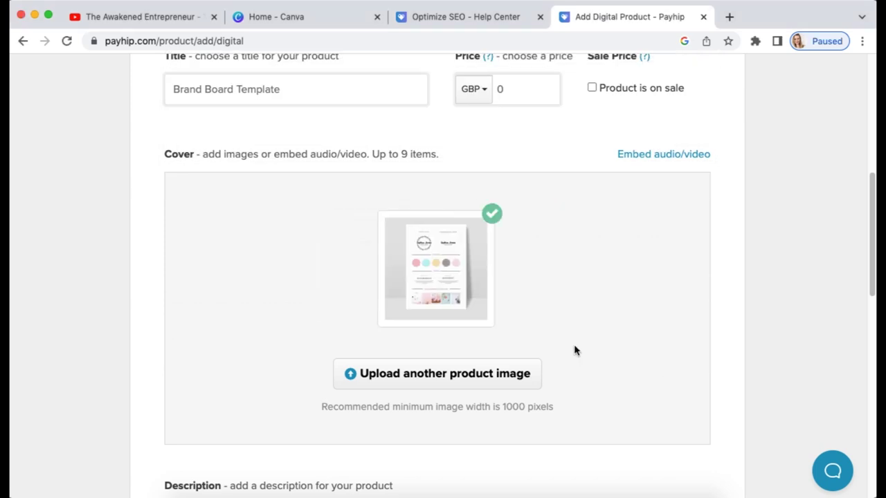
scroll(632, 339, "down", 3)
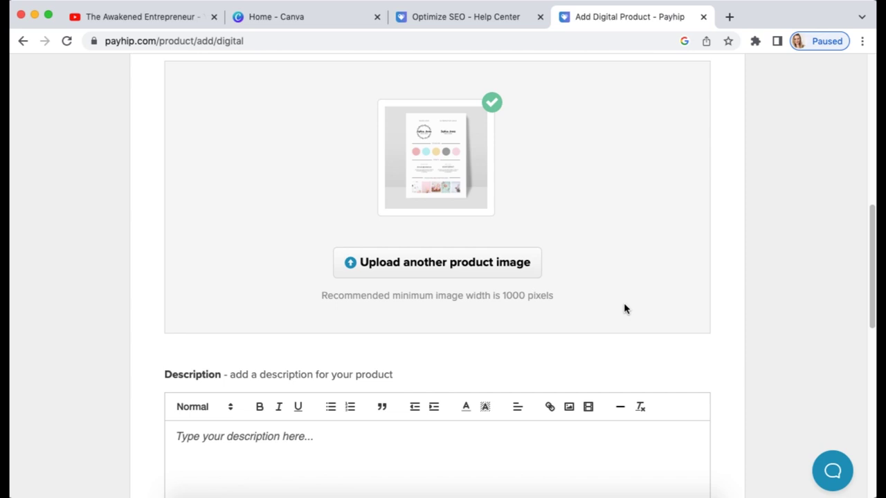
scroll(628, 300, "up", 10)
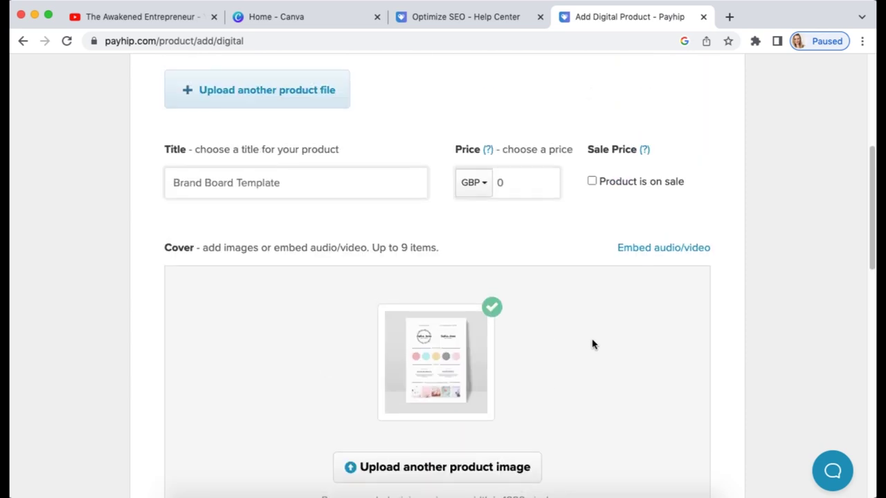
Step: Enter "Brand Board Template - FREEBIE" as the product description
scroll(583, 392, "down", 15)
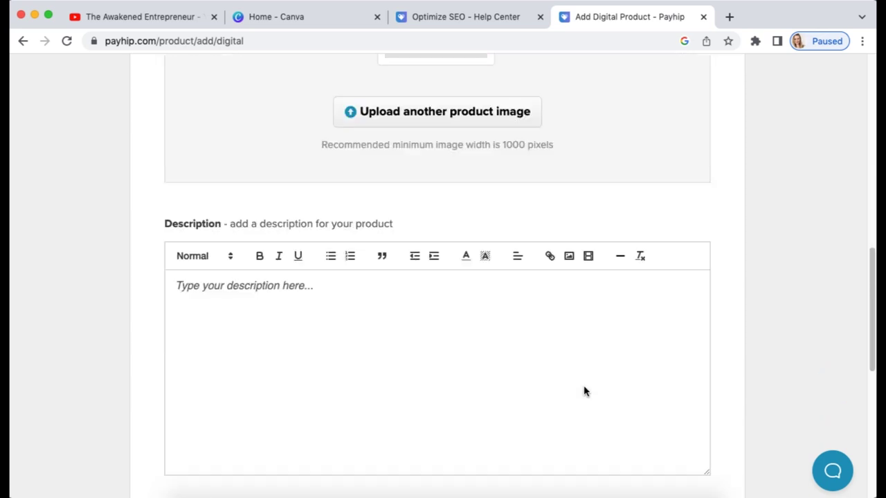
scroll(585, 389, "up", 1)
left_click(434, 235)
type("Brand Board Template - FREEBIE")
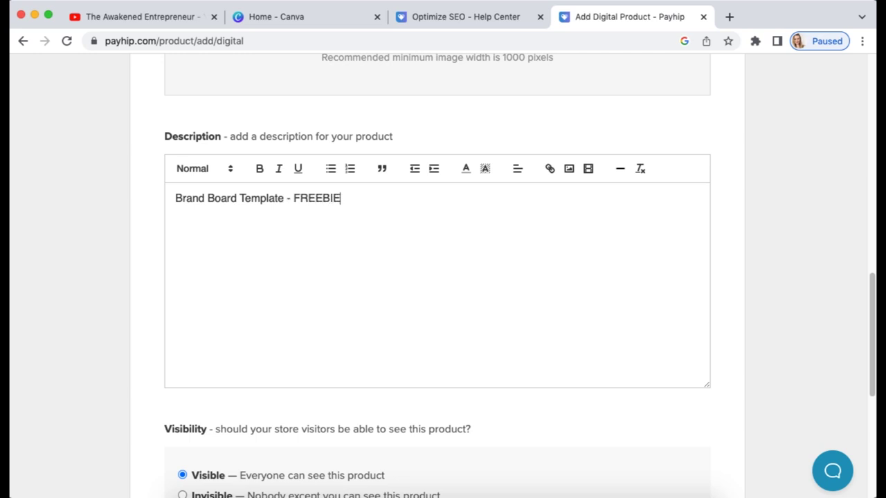
Step: Expand the product's advanced options, leave them all unselected, and add the product to the store with Visible visibility
scroll(535, 342, "down", 5)
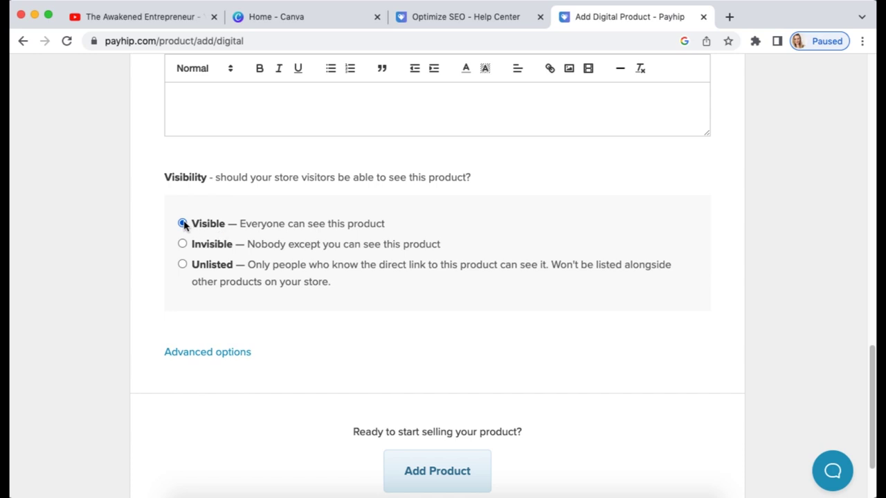
scroll(183, 239, "down", 3)
left_click(182, 255)
scroll(664, 356, "down", 3)
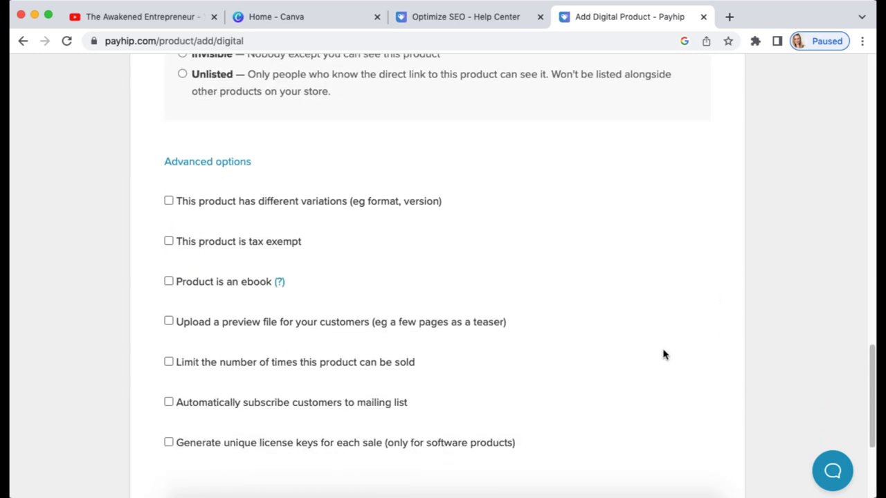
scroll(663, 355, "down", 3)
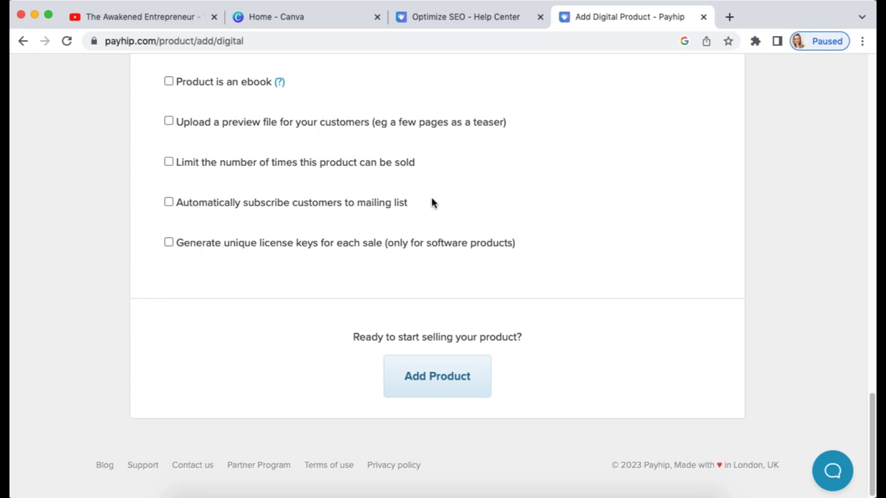
left_click(447, 384)
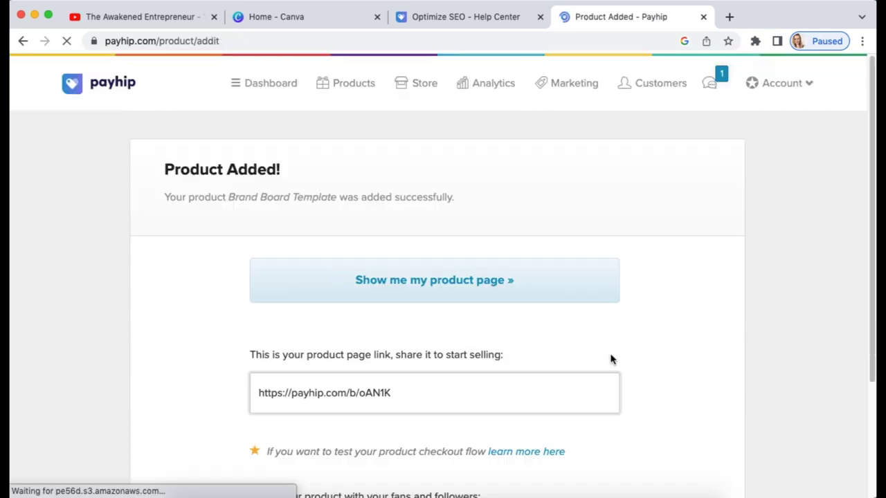
Step: Select the new product's shareable link, view its public product page, and return to the confirmation page
scroll(679, 284, "down", 2)
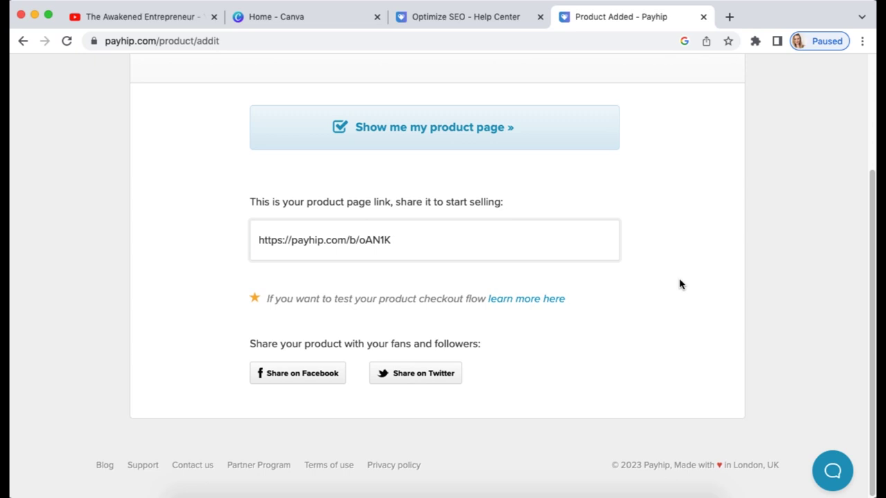
left_click(330, 241)
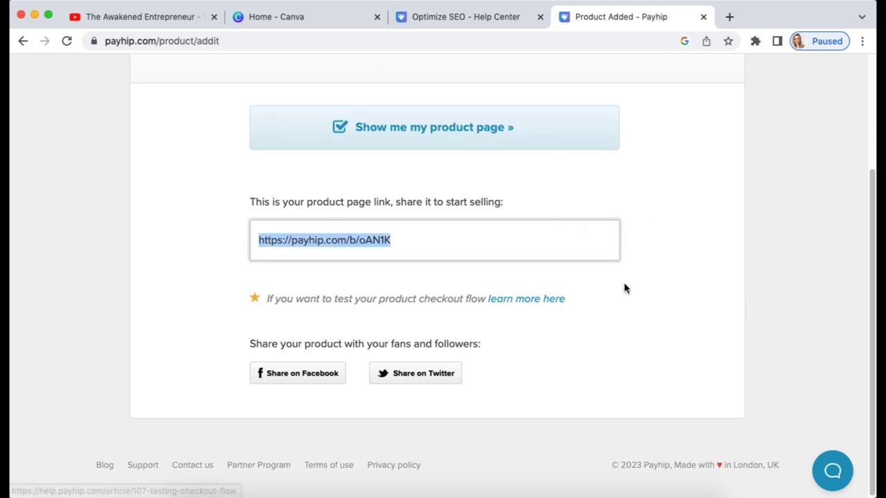
scroll(625, 287, "up", 1)
left_click(461, 160)
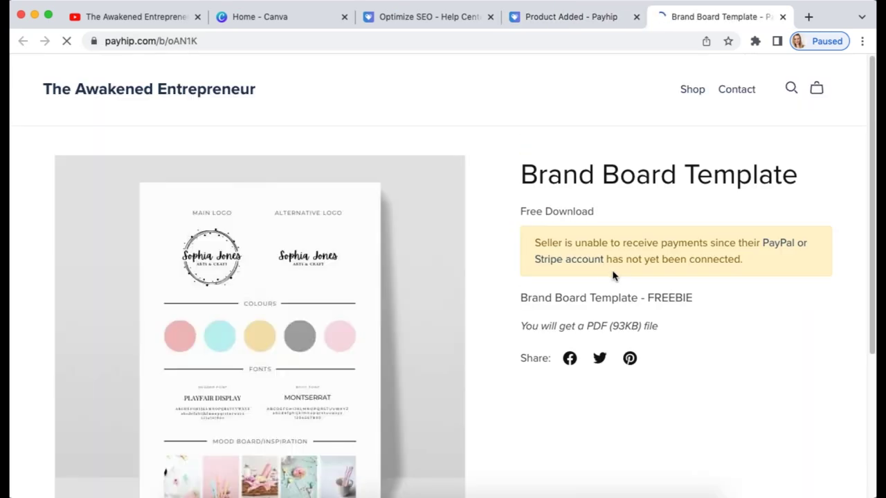
key("super+w")
scroll(512, 255, "up", 5)
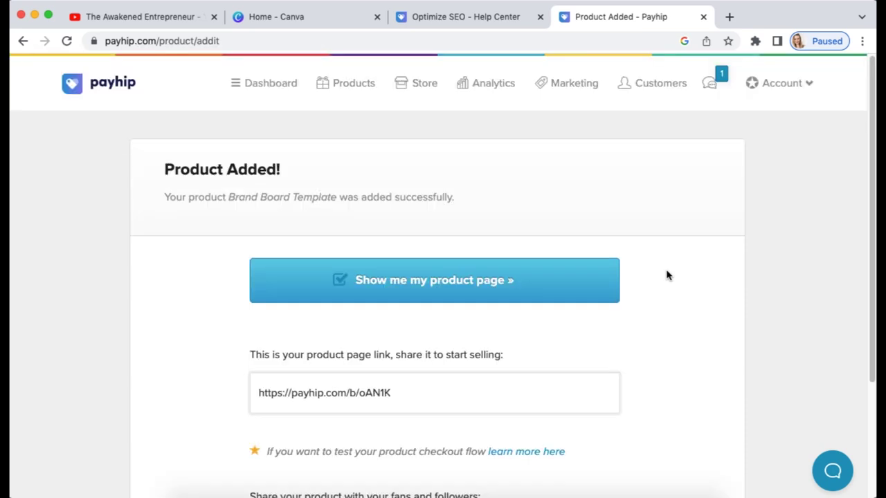
Step: Open the checkout setup from the dashboard's store essentials to reach the account's payment details
left_click(270, 83)
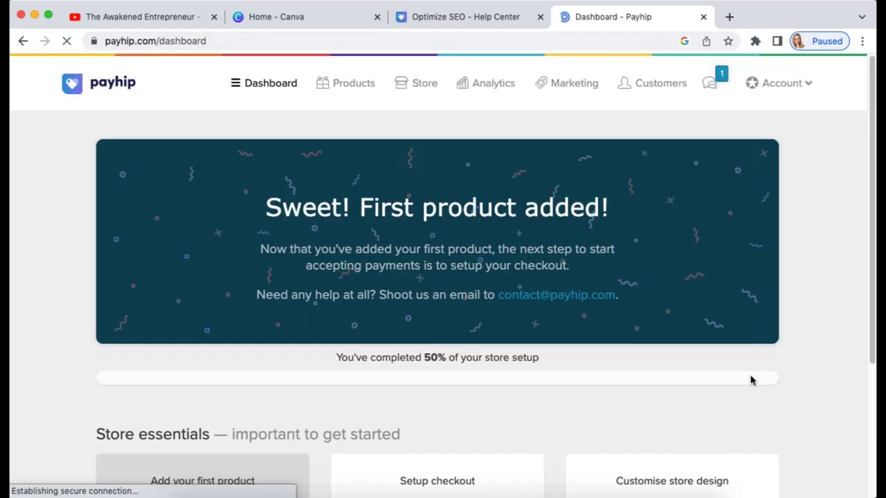
scroll(759, 307, "down", 5)
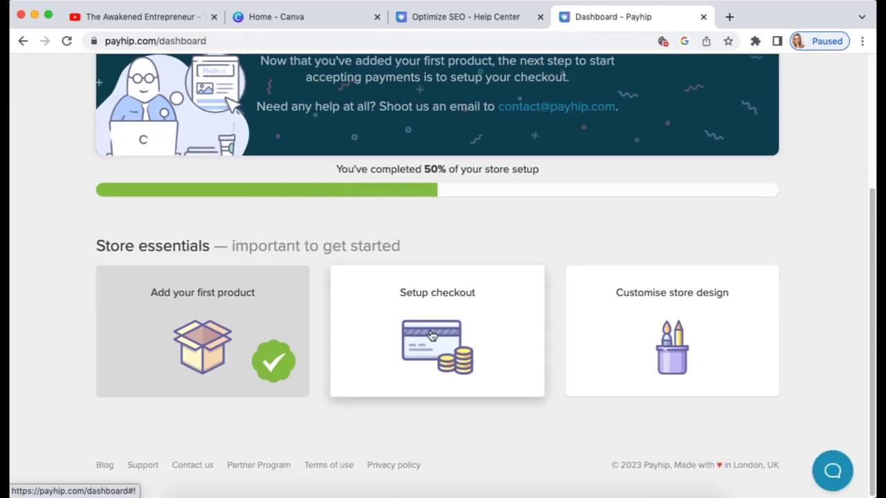
left_click(436, 339)
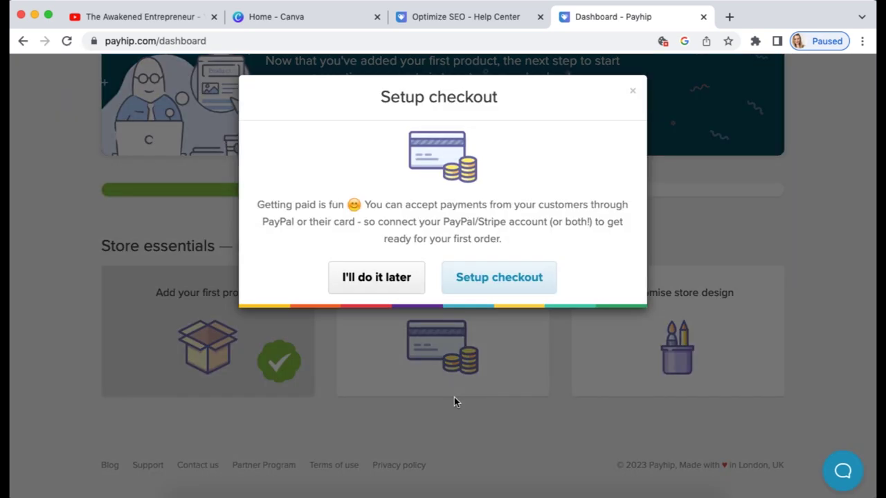
left_click(526, 285)
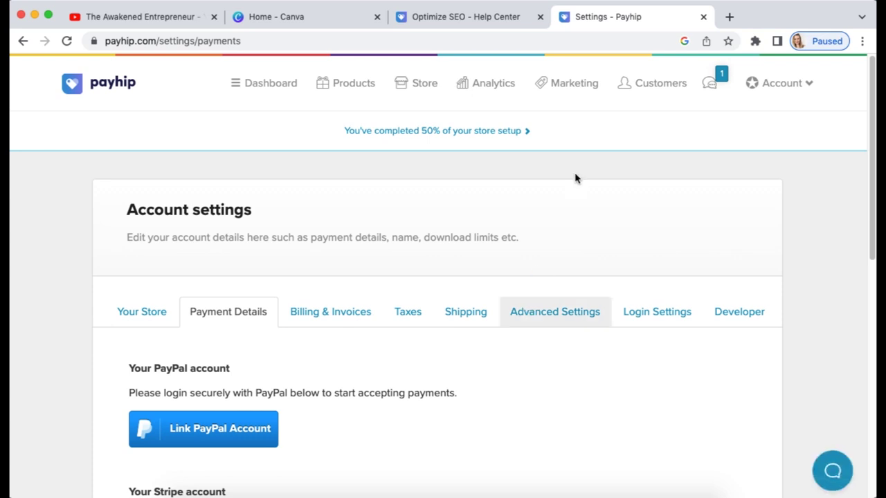
Step: Link the PayPal account and save the payment details with GBP as default currency and AWAKENED as the statement description
left_click(788, 84)
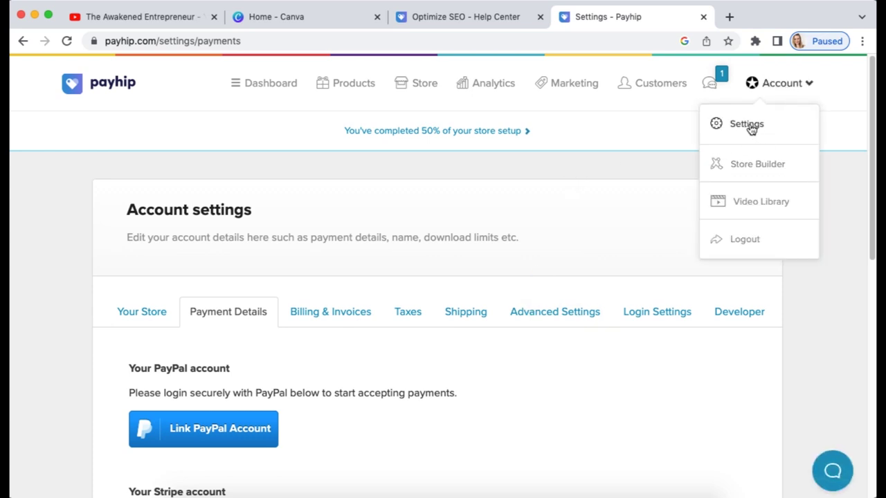
scroll(497, 215, "down", 4)
scroll(533, 370, "down", 6)
scroll(347, 216, "up", 3)
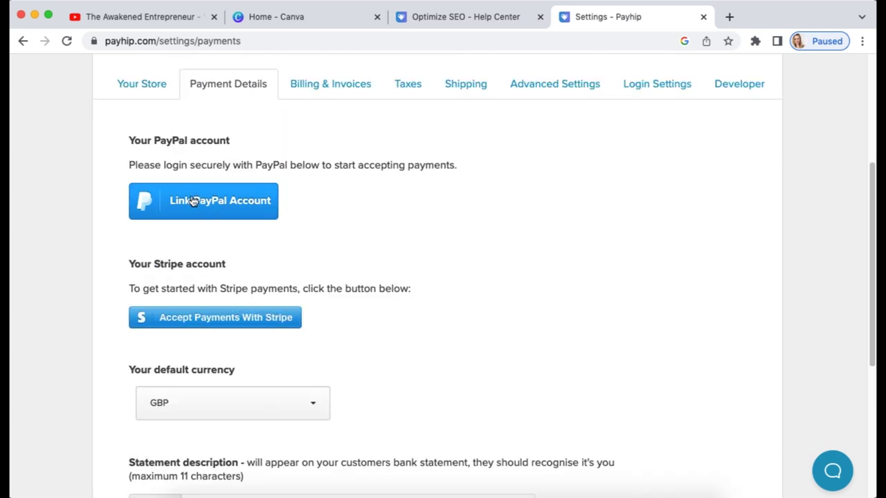
scroll(439, 301, "down", 3)
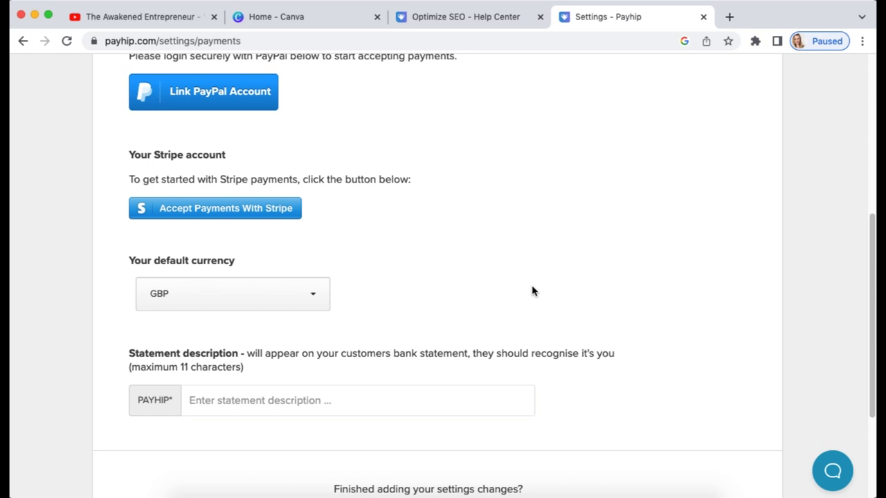
scroll(533, 291, "down", 3)
left_click(236, 293)
left_click(425, 192)
left_click(317, 300)
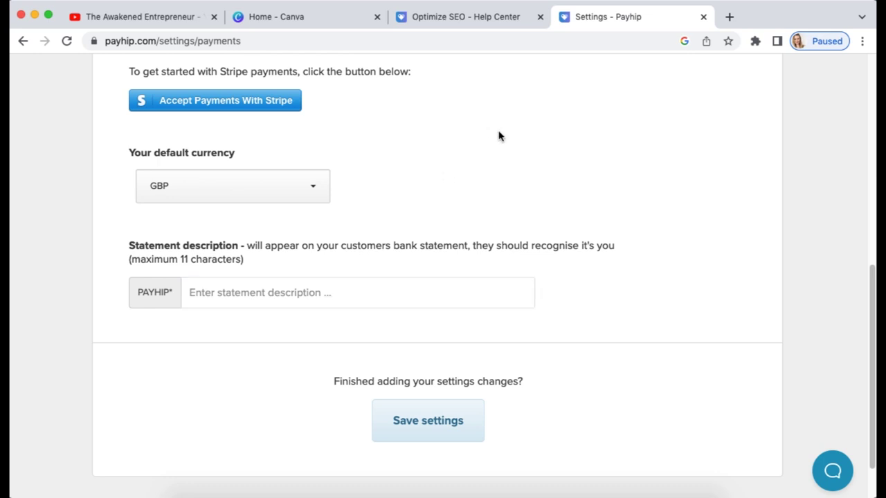
scroll(554, 180, "up", 5)
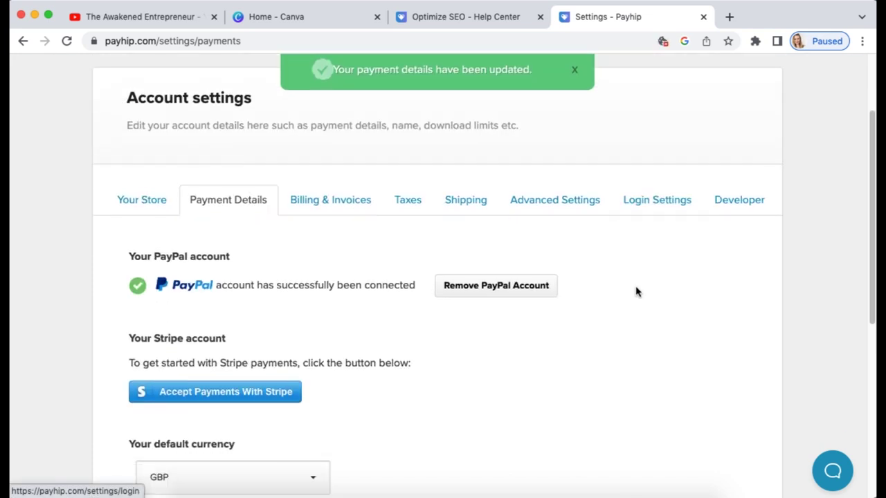
Step: Review the payment details page, including the PayPal connection, Stripe option, default currency and statement description
scroll(637, 291, "up", 3)
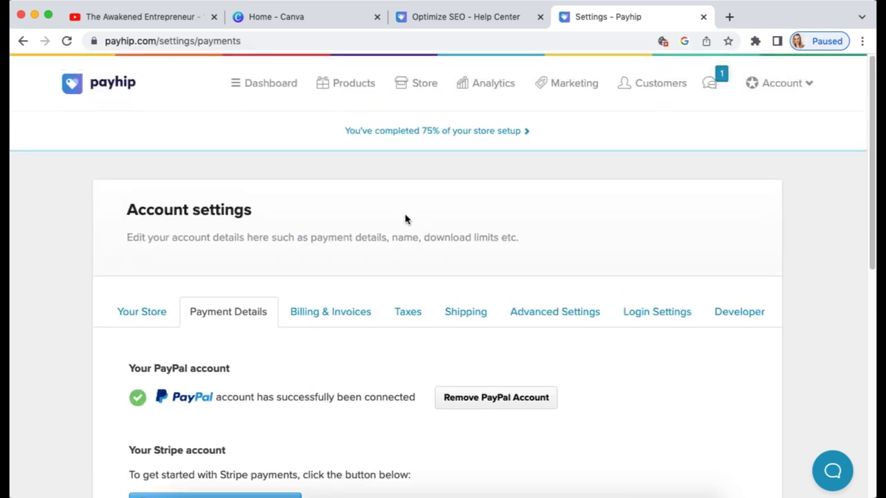
scroll(655, 348, "down", 5)
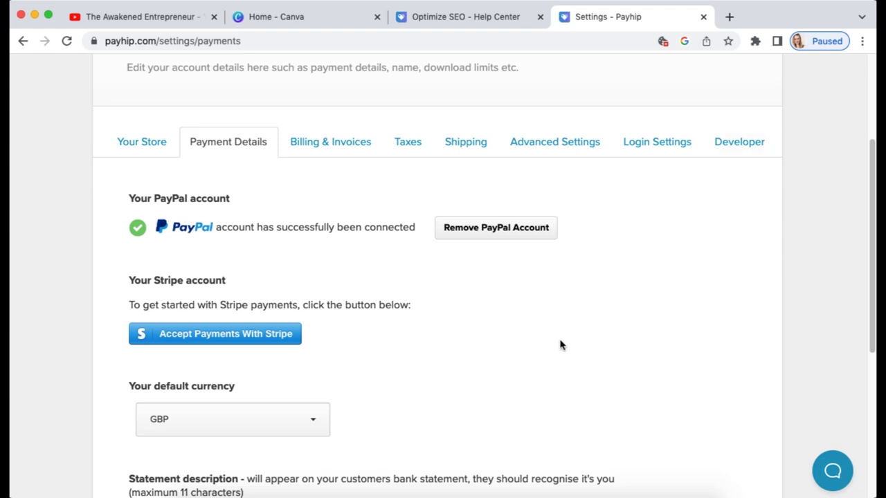
scroll(574, 333, "down", 4)
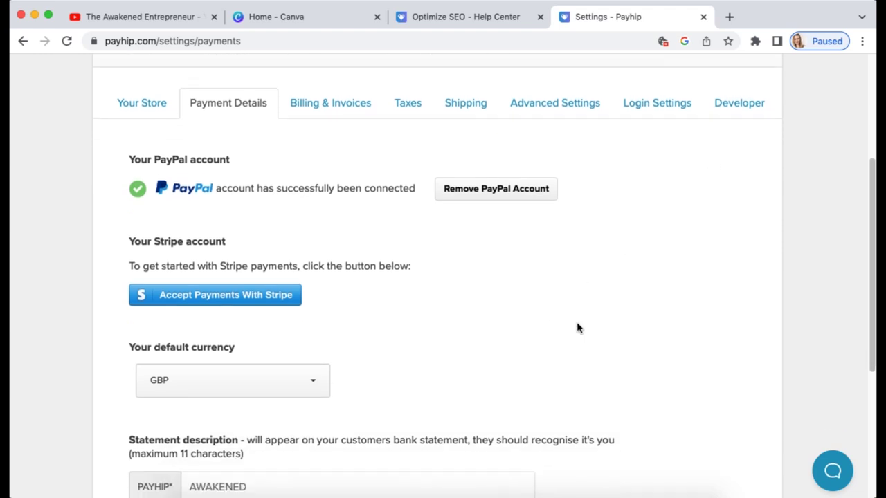
scroll(579, 329, "down", 3)
scroll(575, 330, "up", 4)
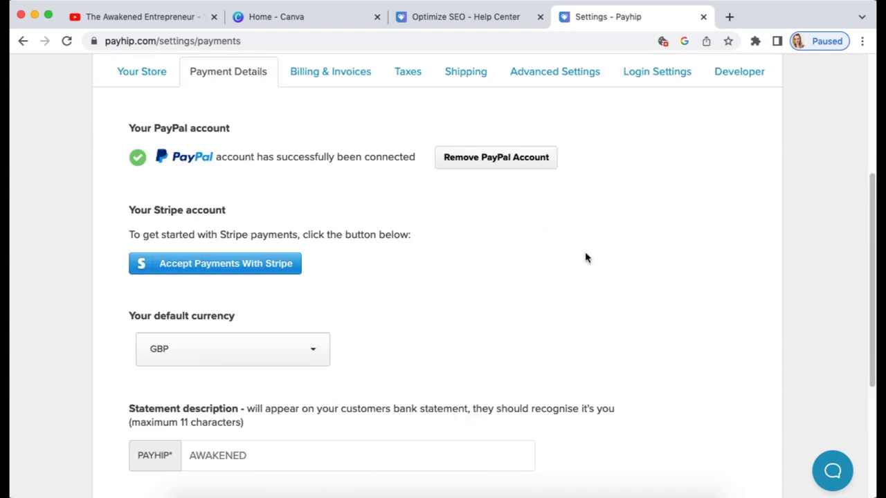
scroll(586, 258, "down", 1)
scroll(588, 260, "up", 3)
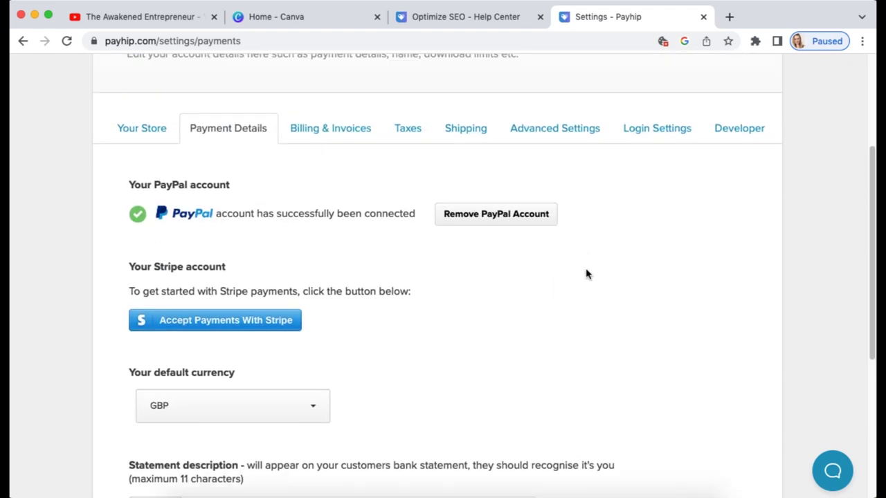
scroll(586, 274, "down", 4)
scroll(664, 309, "up", 10)
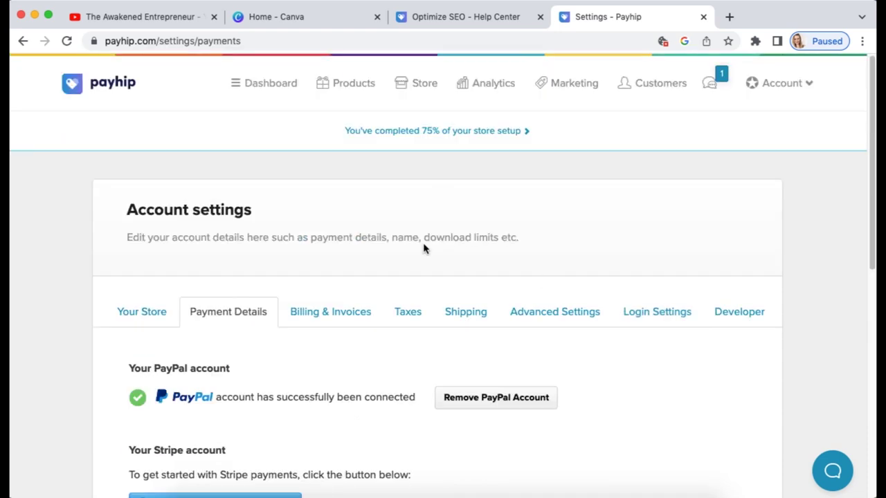
Step: Open the store builder through the Customise store design task among the dashboard's store essentials
left_click(270, 91)
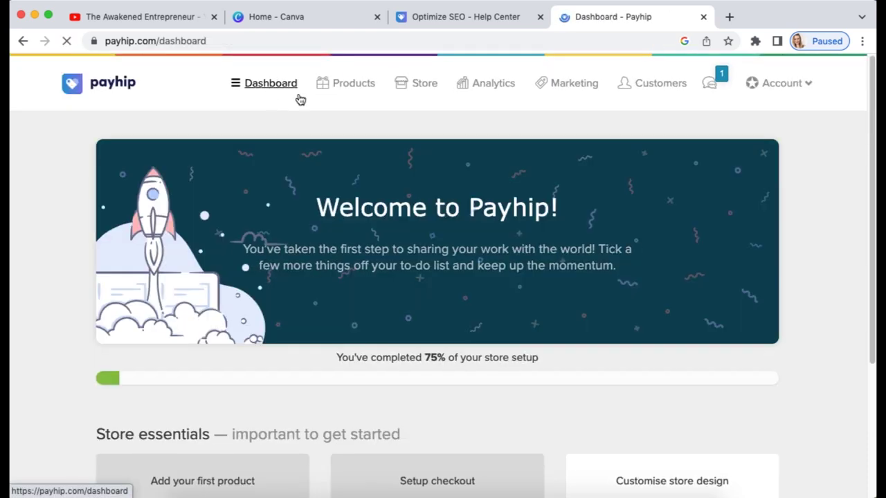
scroll(680, 356, "down", 5)
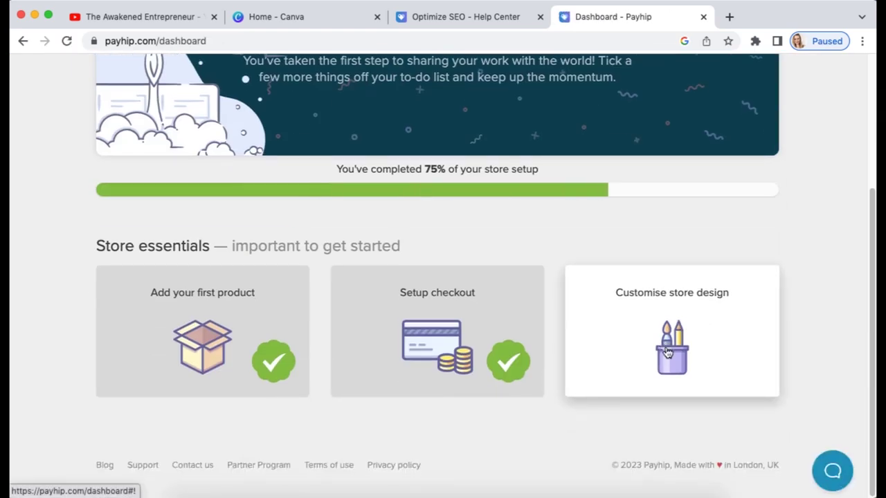
scroll(684, 322, "up", 4)
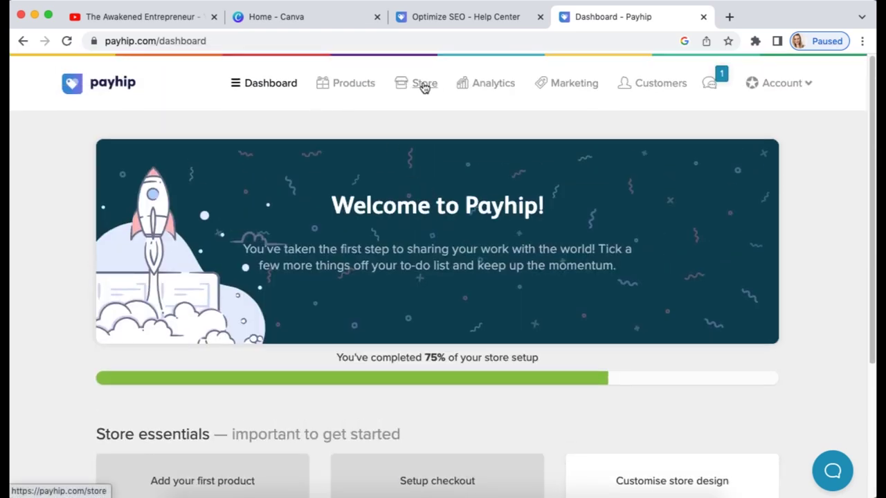
scroll(726, 335, "down", 3)
left_click(731, 436)
left_click(531, 324)
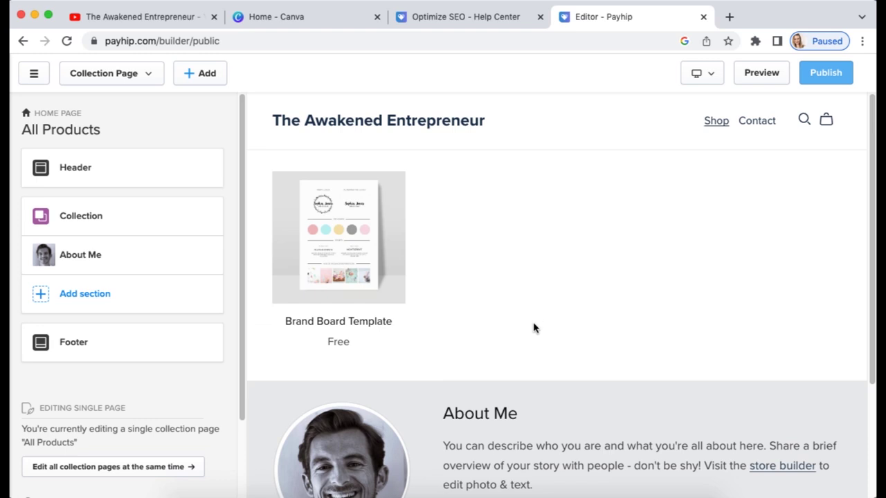
Step: Look over the All Products home page in the store builder and open a preview of the draft store
scroll(533, 328, "down", 3)
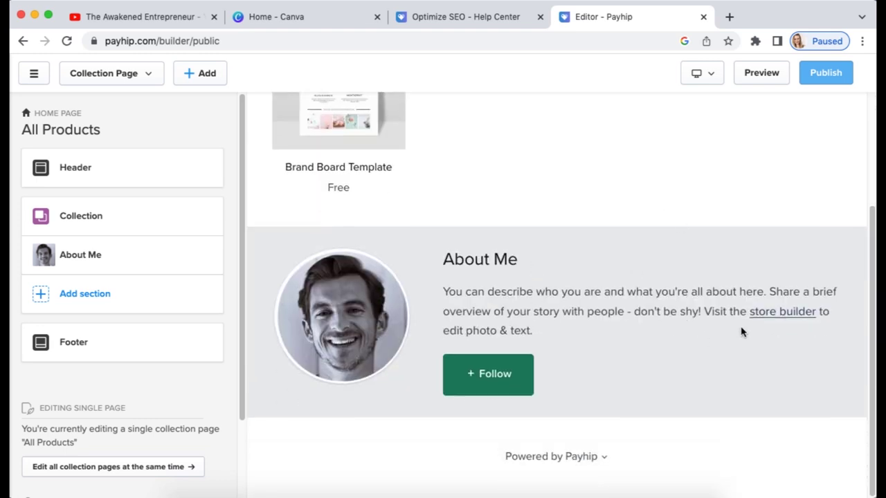
scroll(663, 332, "up", 3)
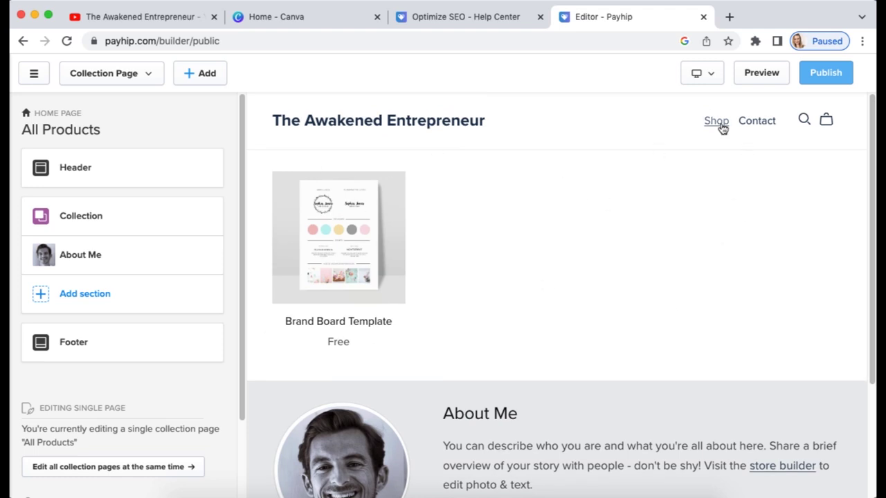
left_click(761, 73)
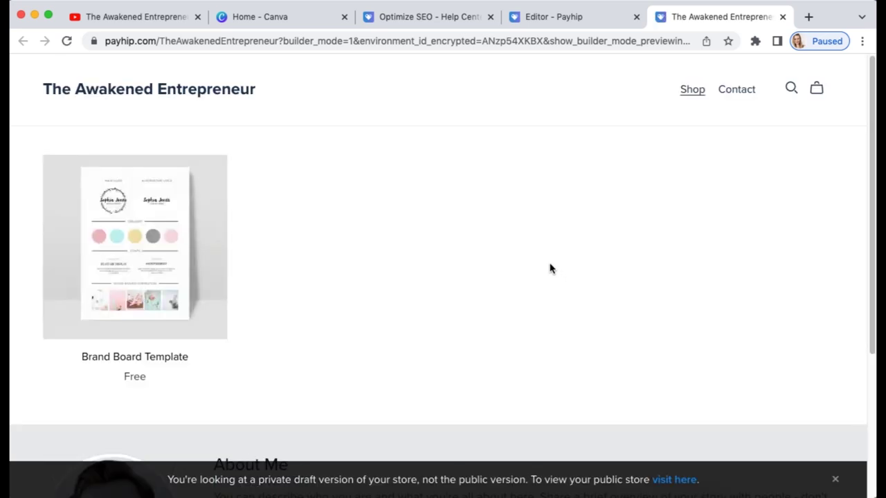
Step: Look over the Shop and Contact pages in the draft store preview and close the preview
scroll(549, 267, "down", 5)
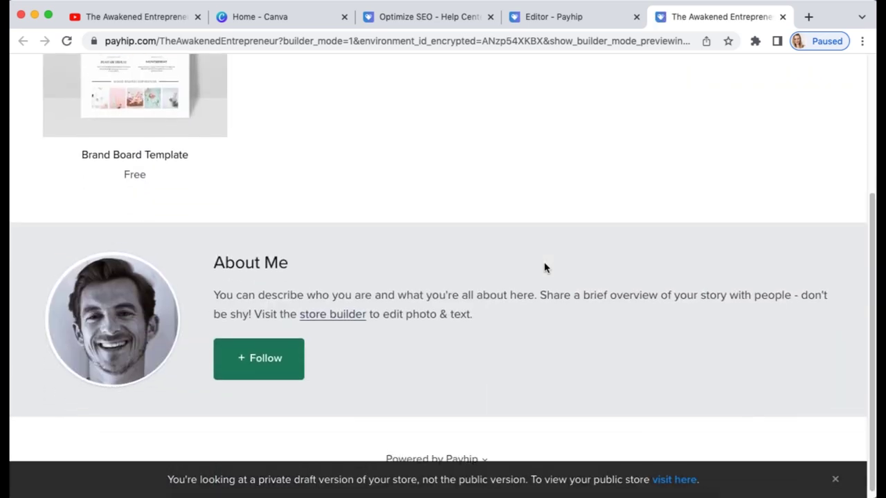
scroll(545, 267, "up", 5)
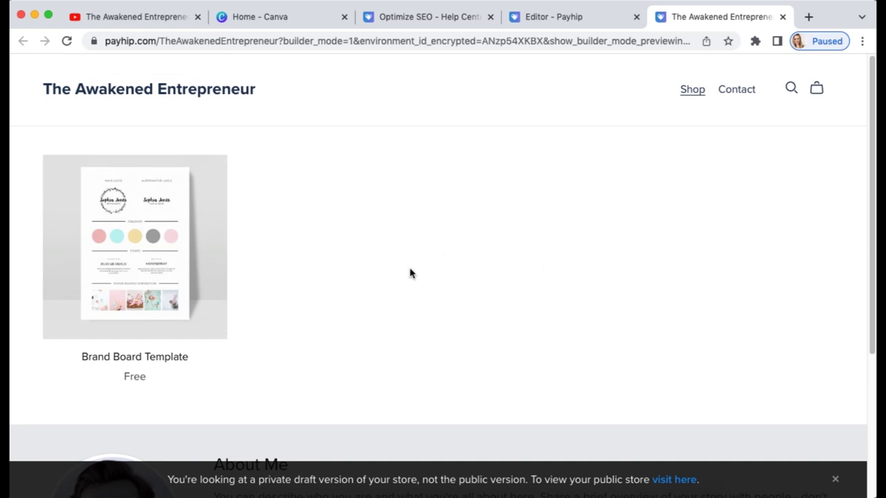
left_click(742, 90)
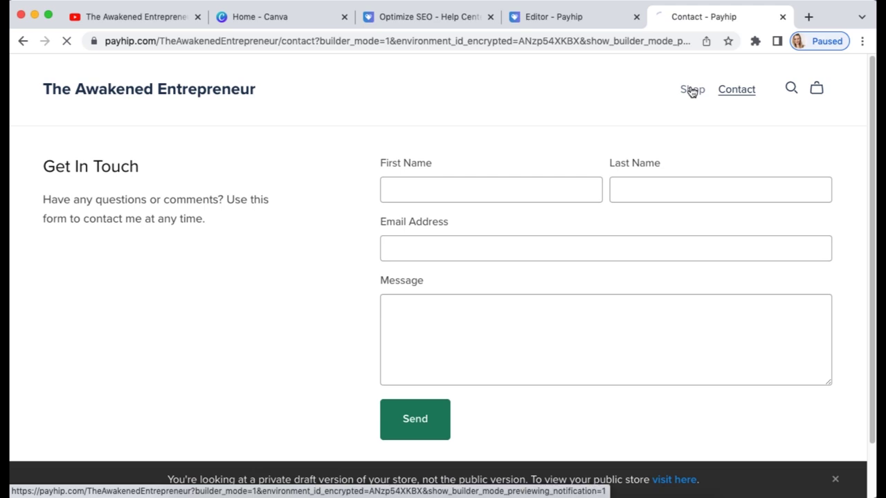
left_click(694, 91)
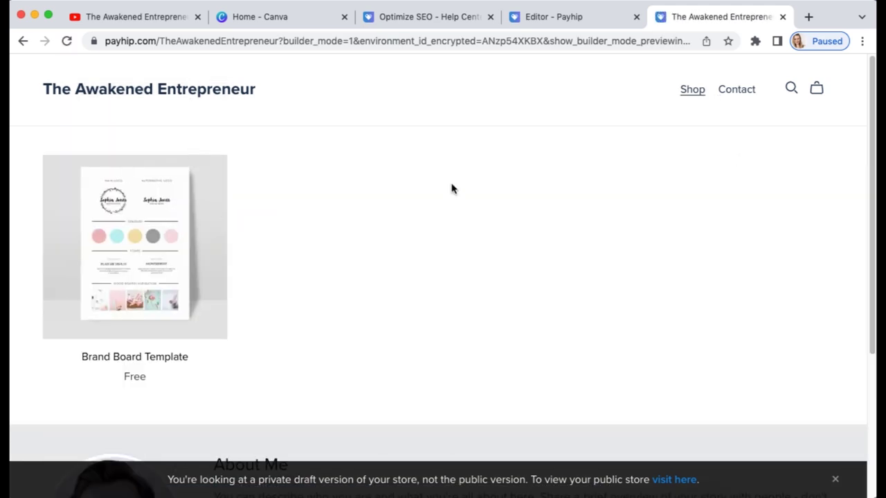
left_click(23, 41)
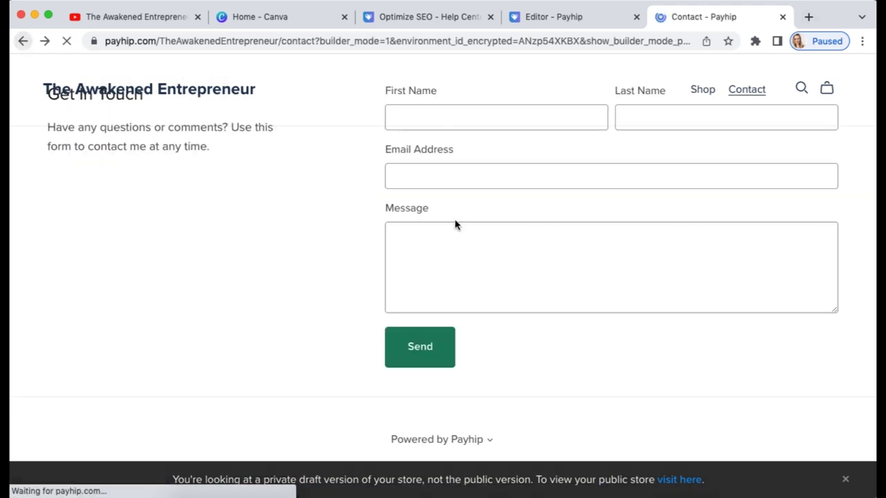
left_click(782, 17)
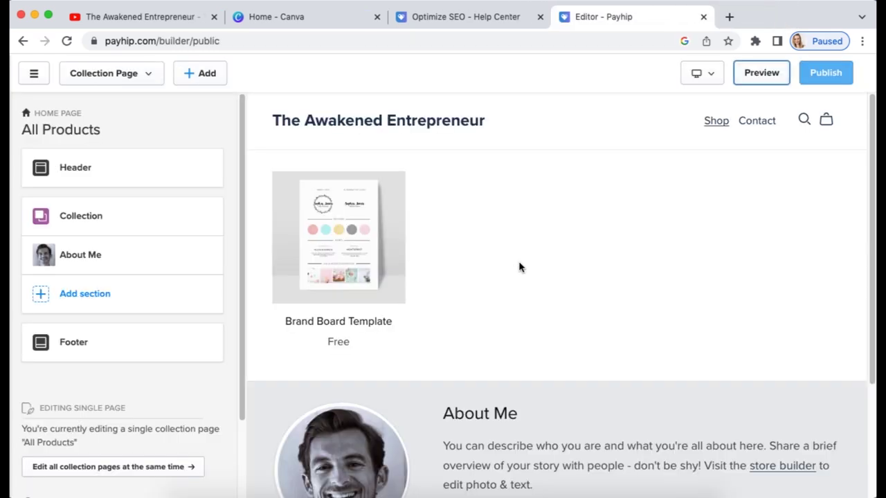
Step: Review the store's list of editable pages, from custom and product pages through to blog post pages
left_click(112, 80)
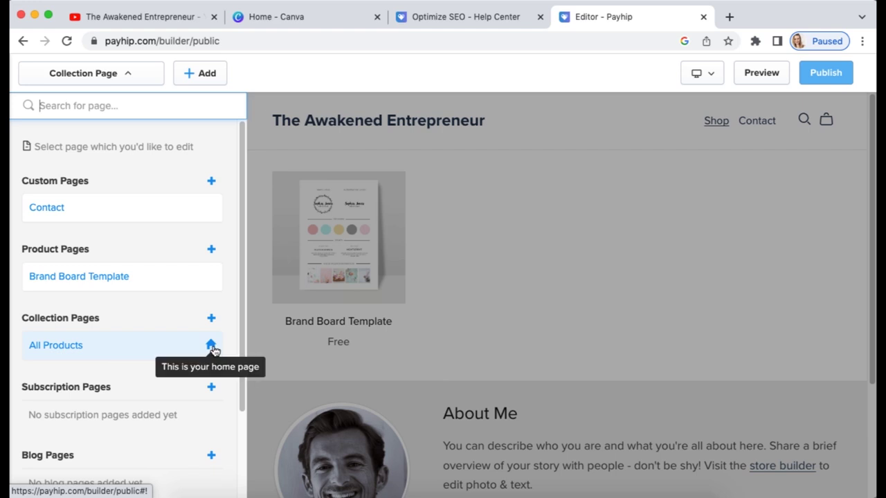
scroll(188, 350, "down", 3)
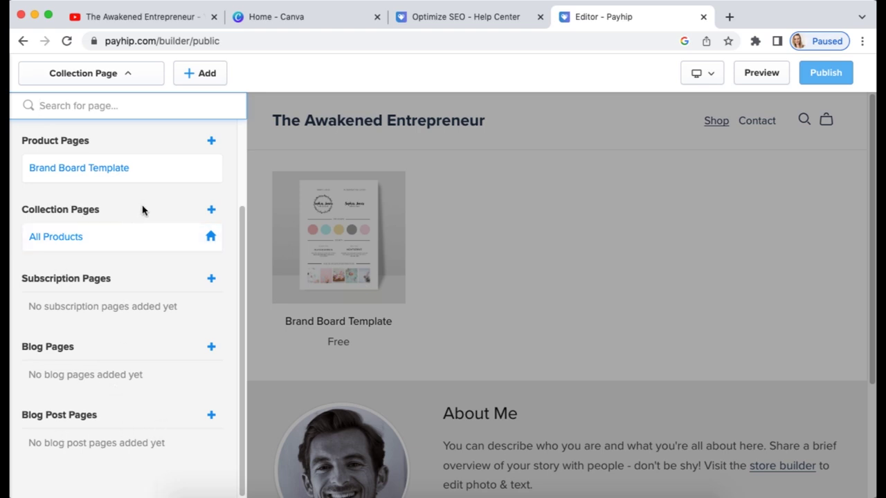
scroll(149, 206, "up", 3)
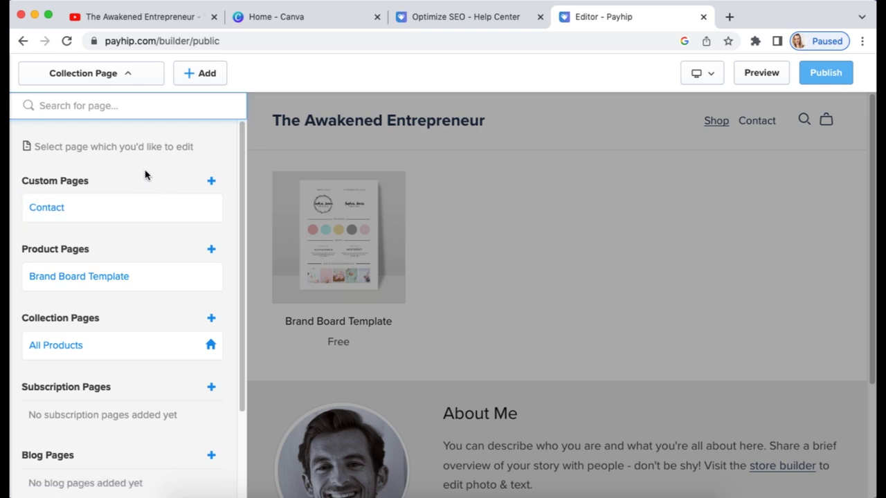
left_click(133, 74)
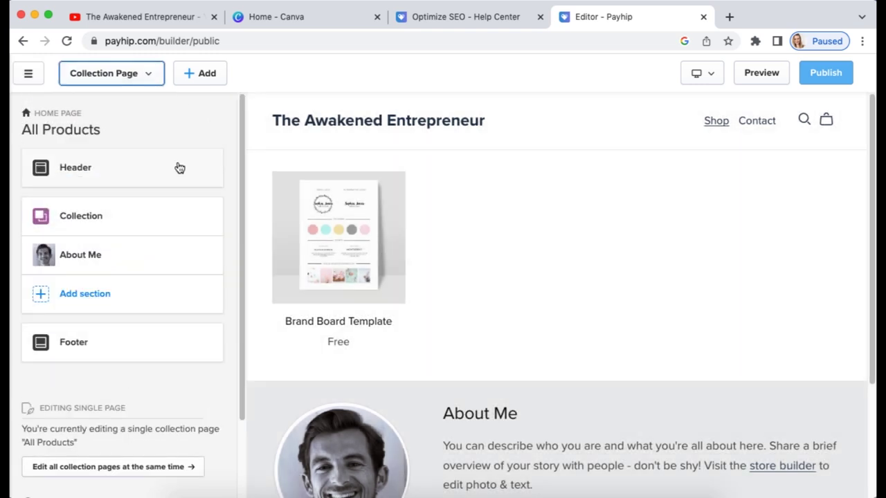
Step: Add a new custom page titled Homepage to the store
left_click(185, 79)
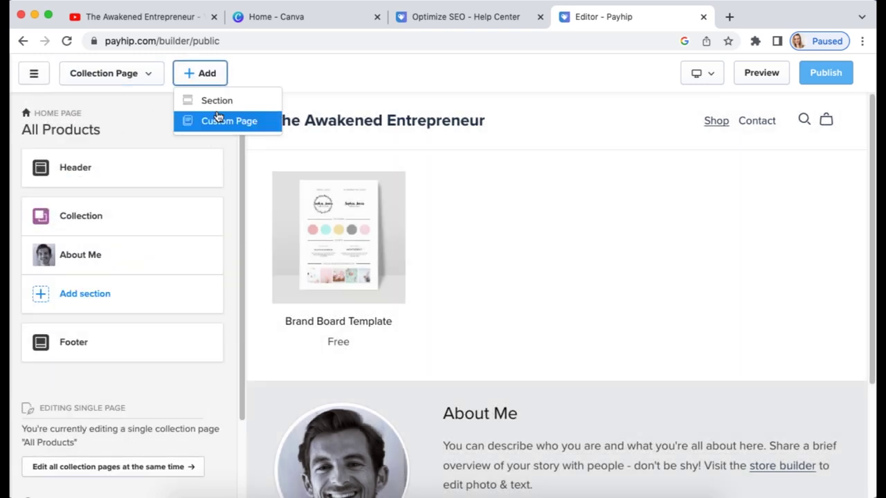
left_click(216, 124)
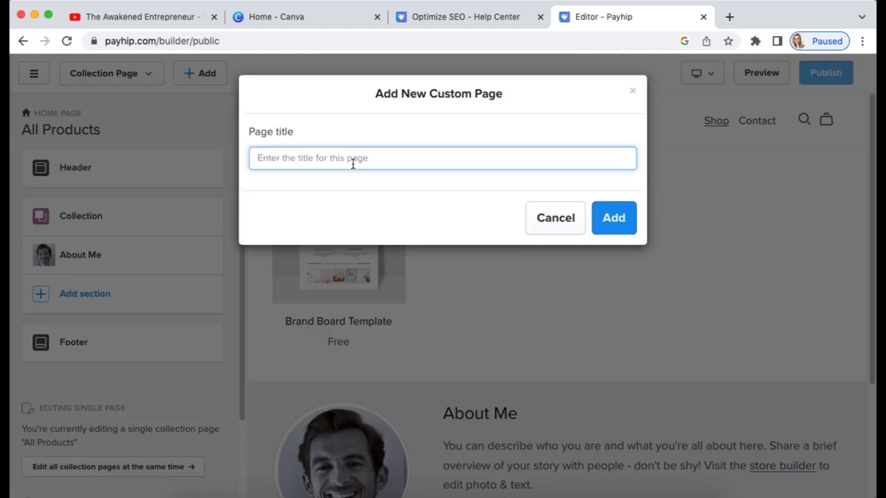
type("Homepage")
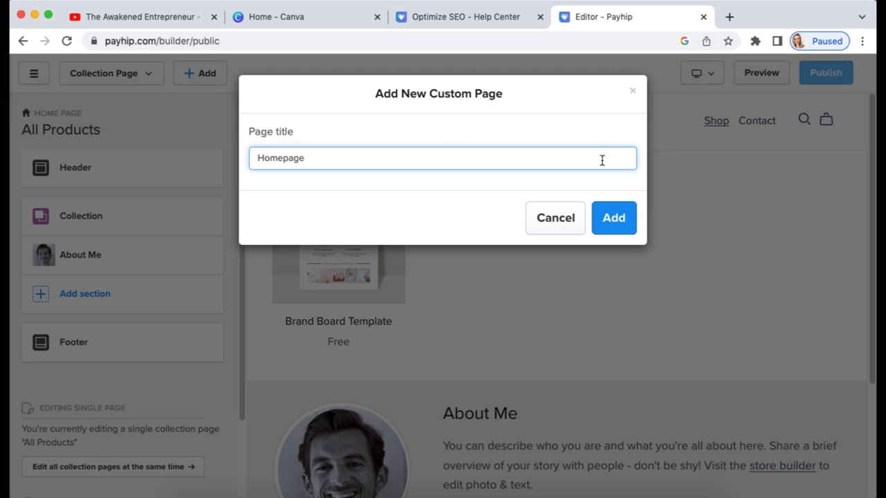
left_click(614, 216)
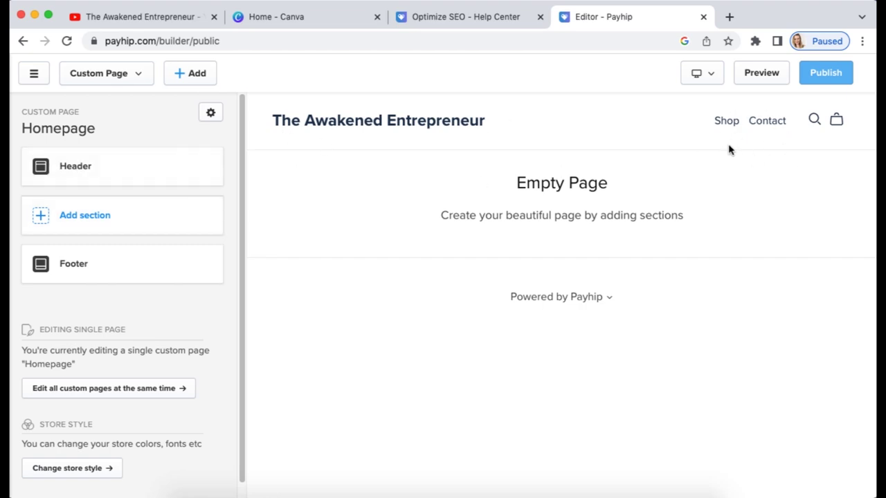
Step: Check the Shop page in the builder and reopen the Homepage custom page for editing
left_click(729, 122)
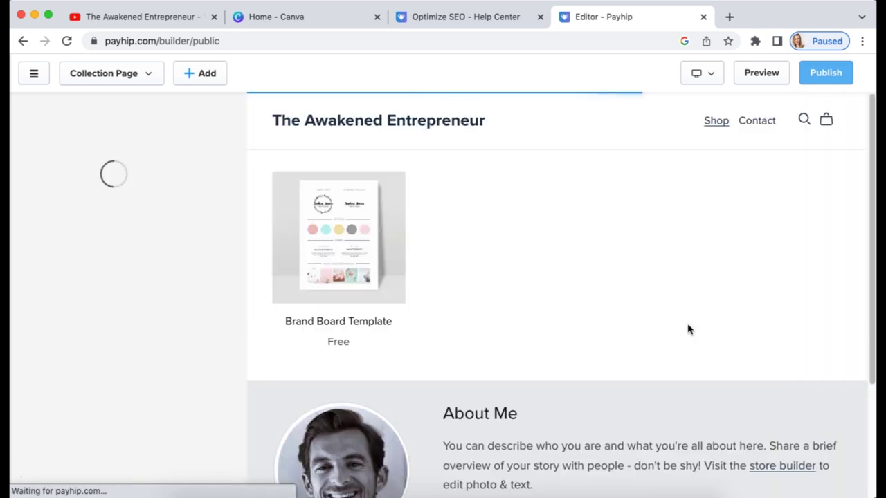
left_click(145, 73)
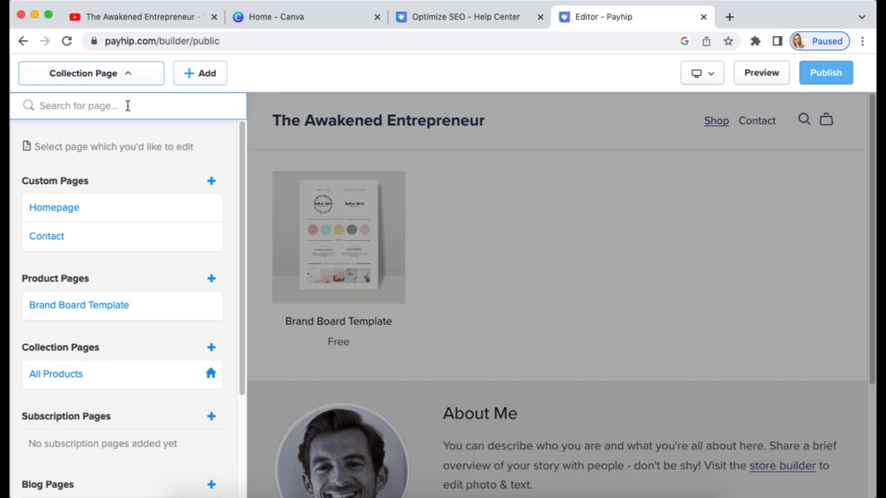
left_click(73, 215)
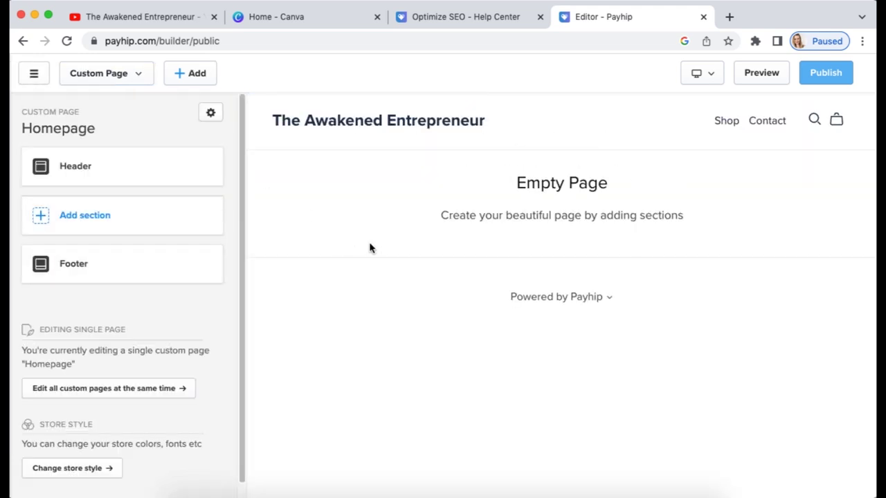
Step: Upload the Awakened Entrepreneur logo image from the Awakened Entrepreneur folder and use it as the header's store logo
left_click(71, 164)
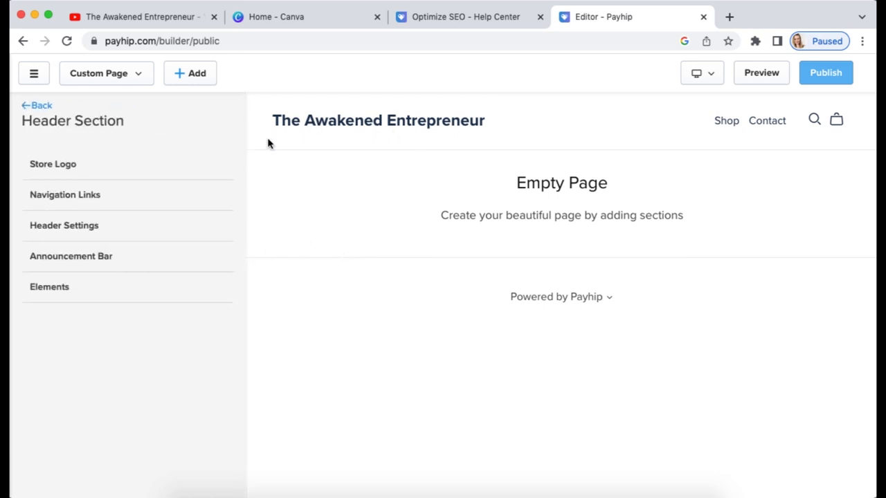
left_click(79, 169)
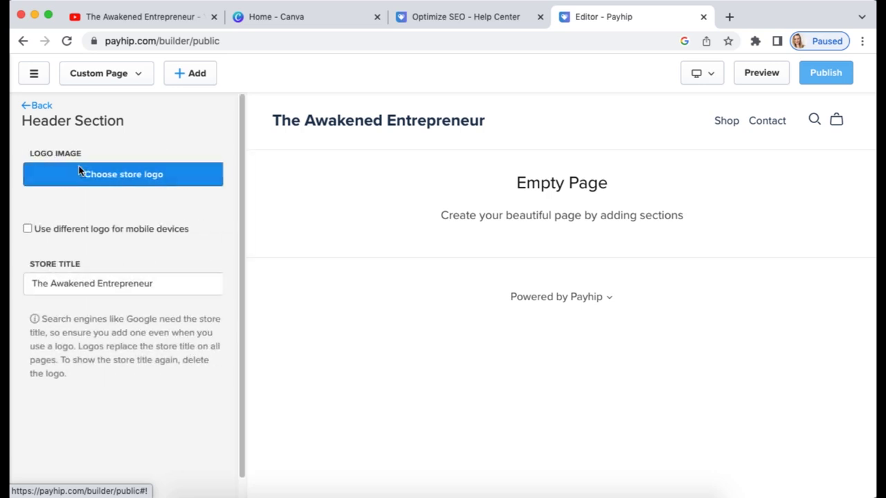
left_click(109, 183)
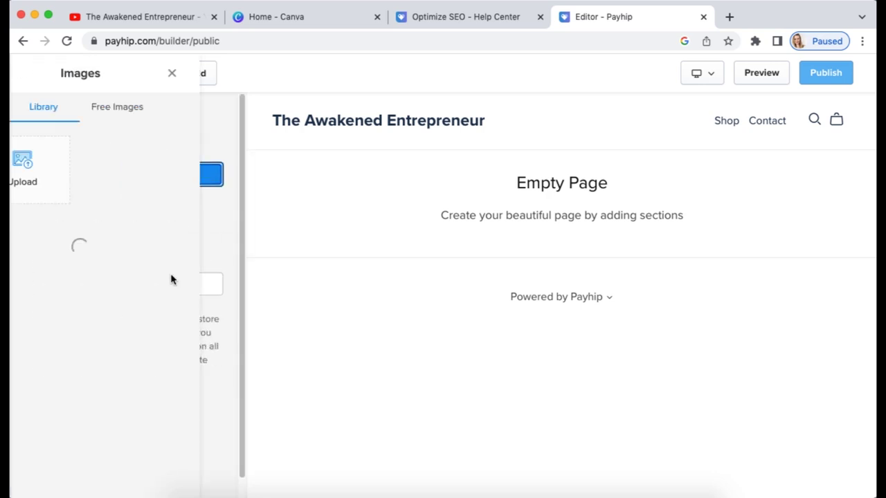
left_click(77, 171)
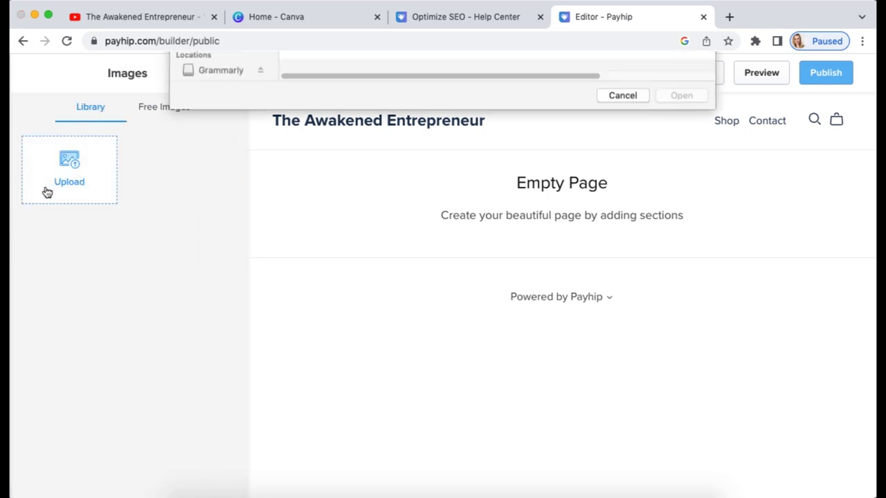
left_click(474, 68)
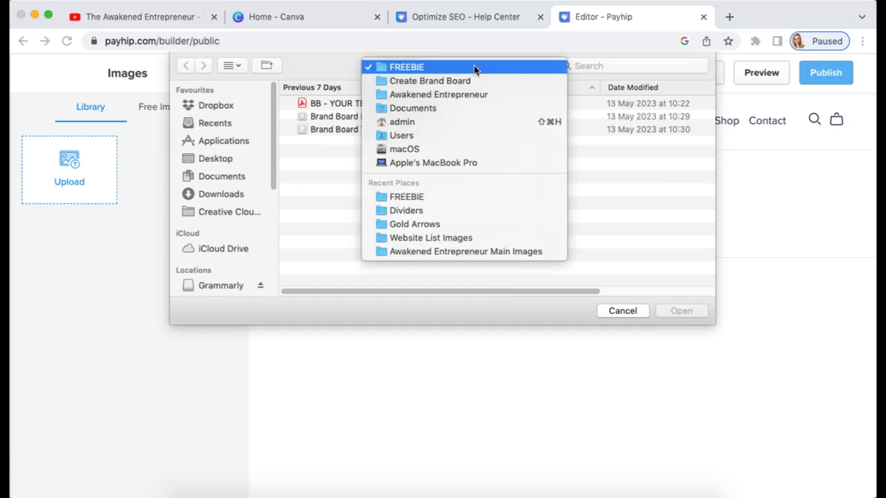
left_click(443, 95)
left_click(342, 142)
left_click(681, 311)
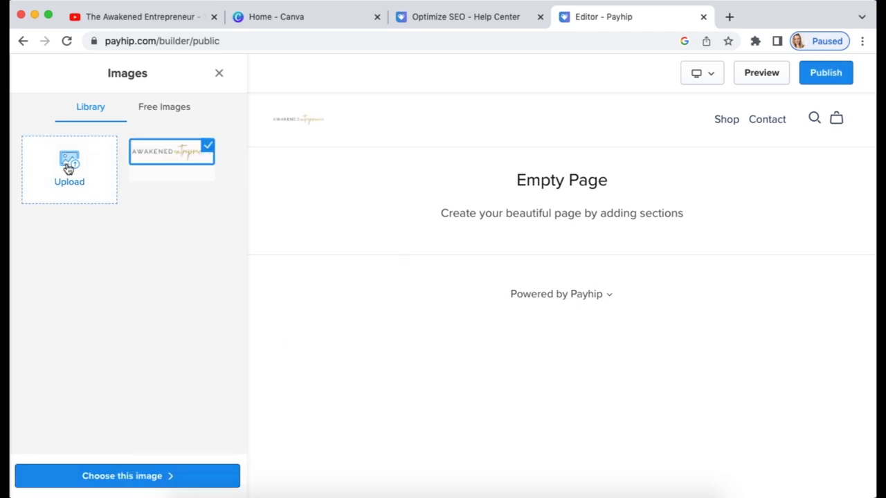
left_click(144, 478)
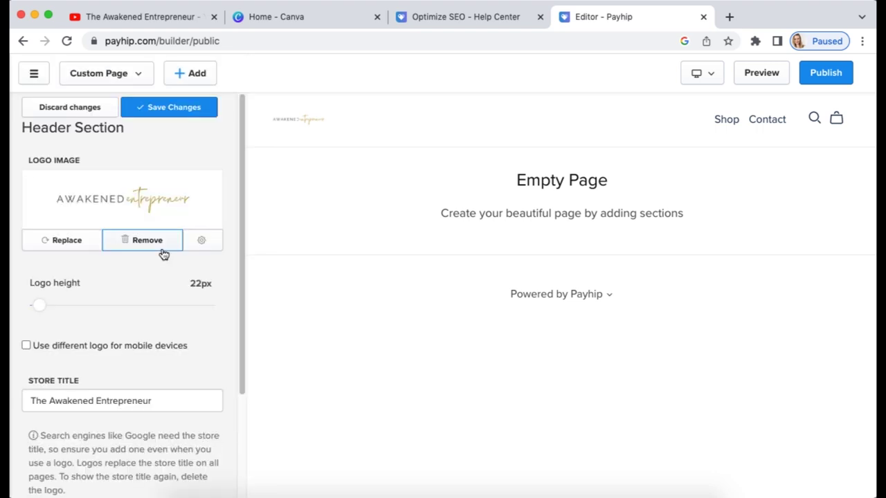
Step: Enlarge the header logo to a height of 88px
left_click_drag(39, 306, 159, 308)
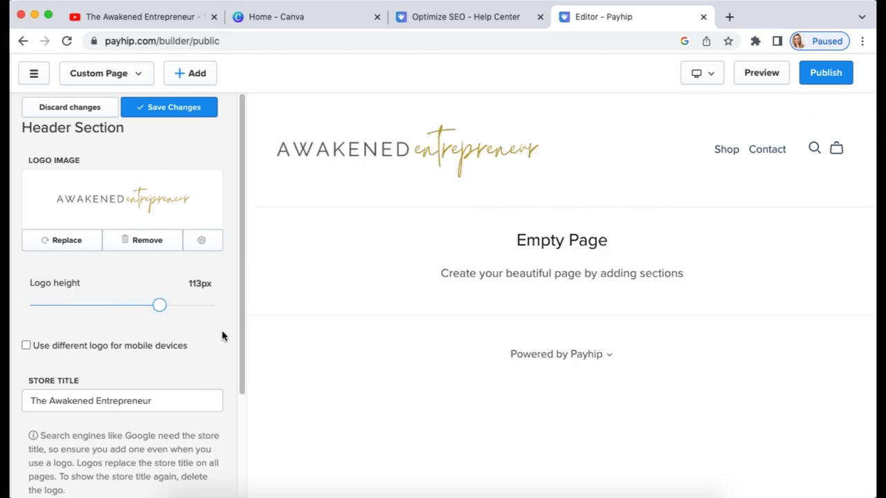
left_click_drag(158, 306, 125, 307)
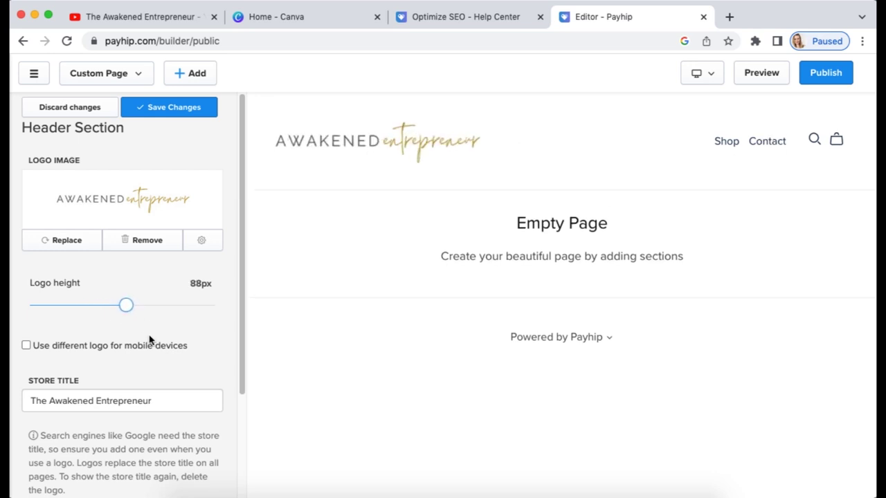
scroll(214, 370, "down", 1)
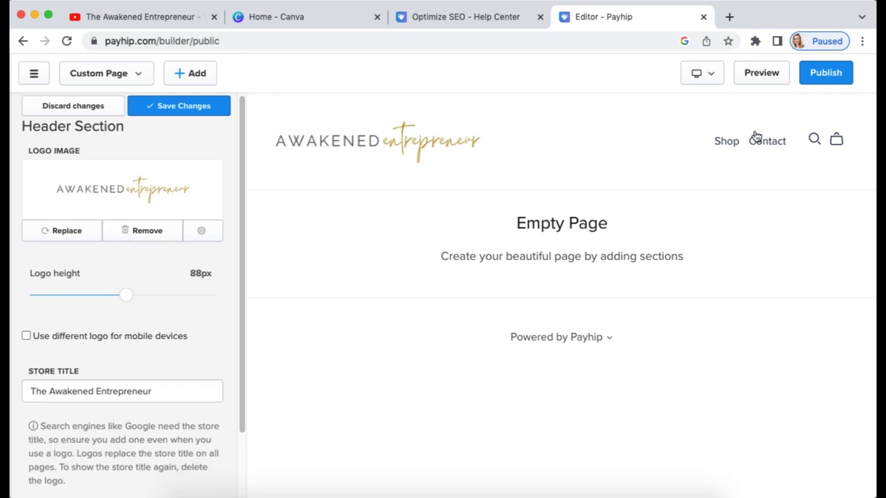
Step: Check the header logo in the mobile view, return to the desktop view and save the header changes
left_click(718, 77)
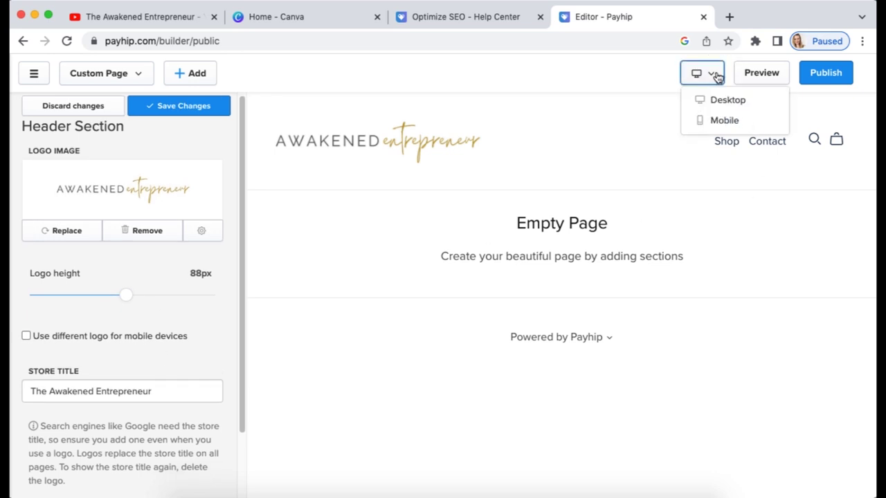
left_click(720, 120)
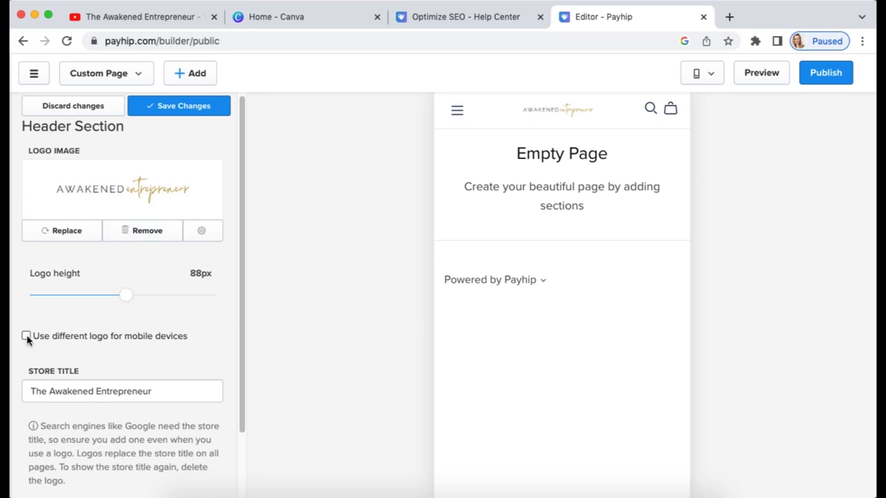
scroll(25, 339, "down", 1)
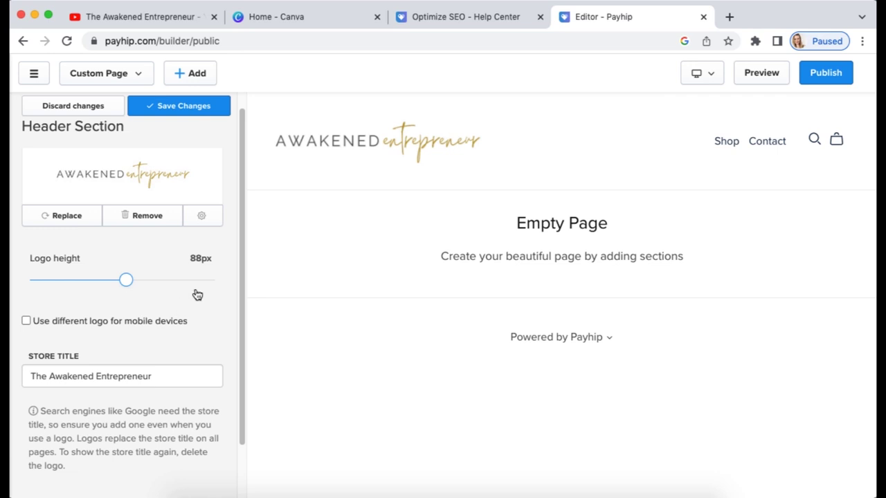
scroll(197, 332, "up", 1)
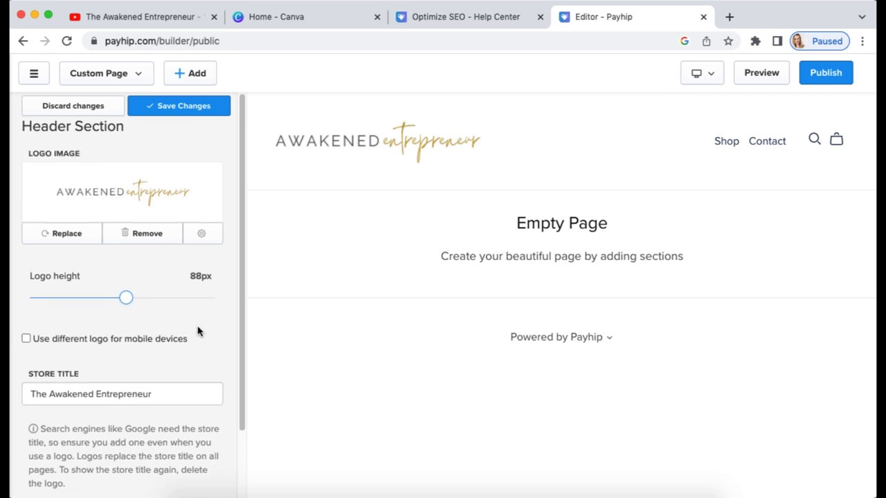
left_click(191, 110)
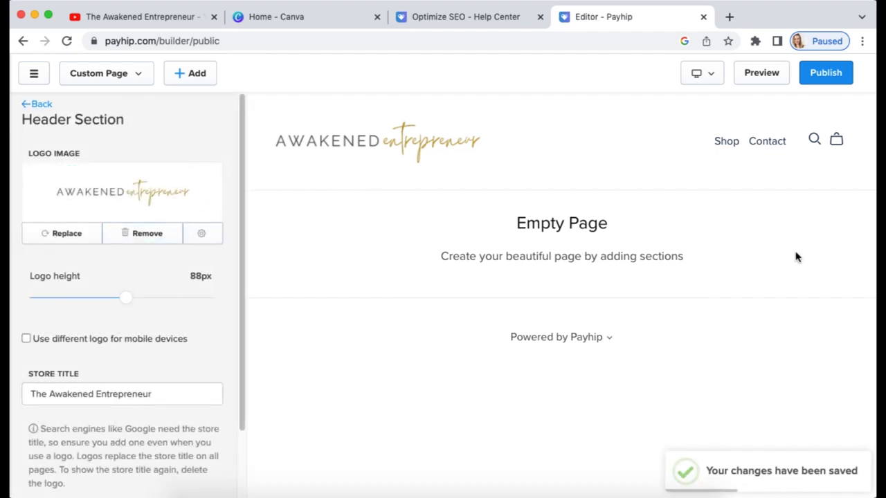
Step: Leave the header settings and check which section types can be added to the Homepage
left_click(26, 103)
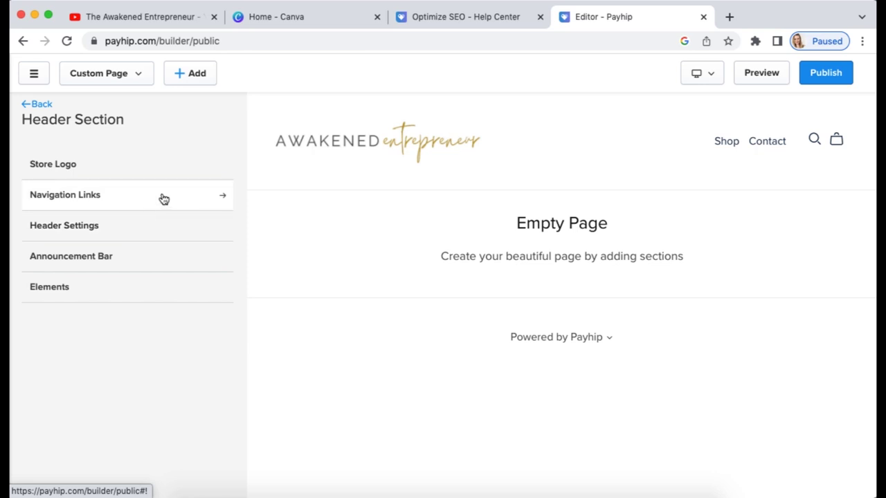
left_click(38, 104)
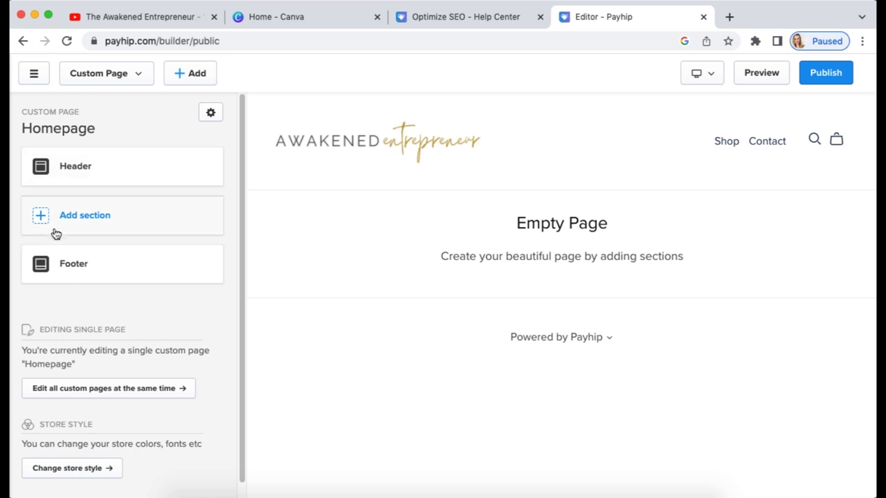
left_click(105, 220)
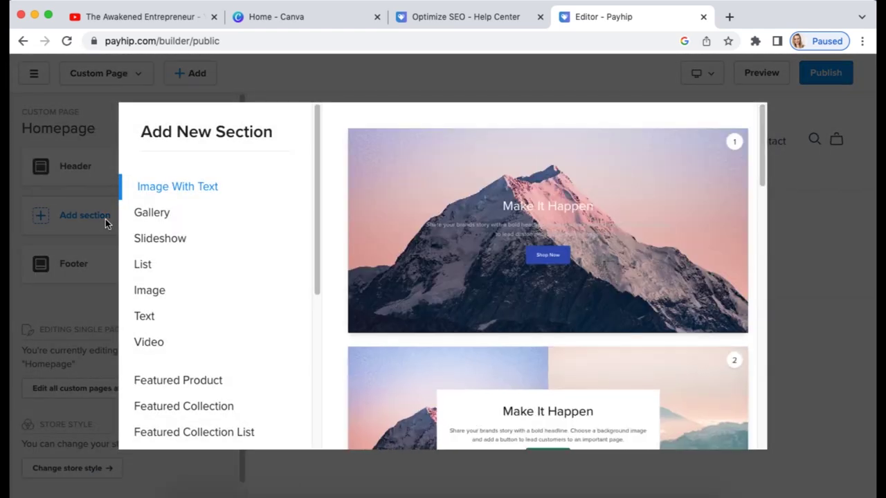
left_click(184, 96)
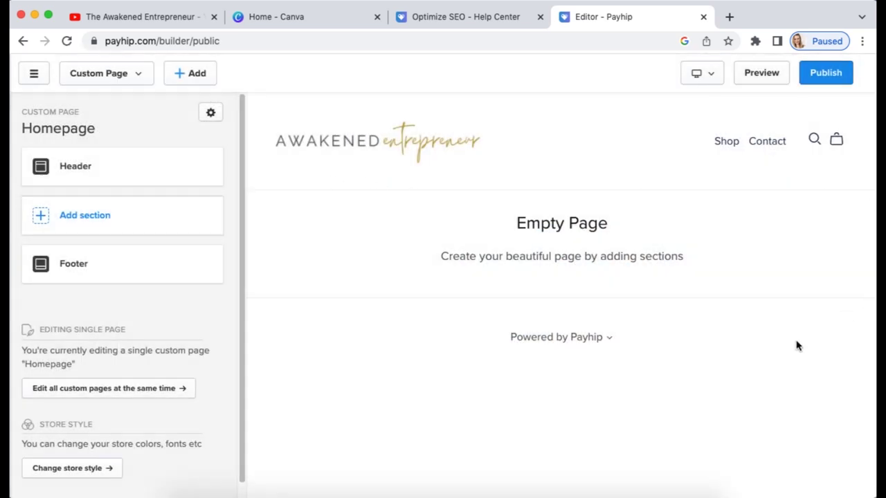
Step: Add the sixth Image With Text layout, with a text box overlapping the image, to the Homepage
left_click(122, 215)
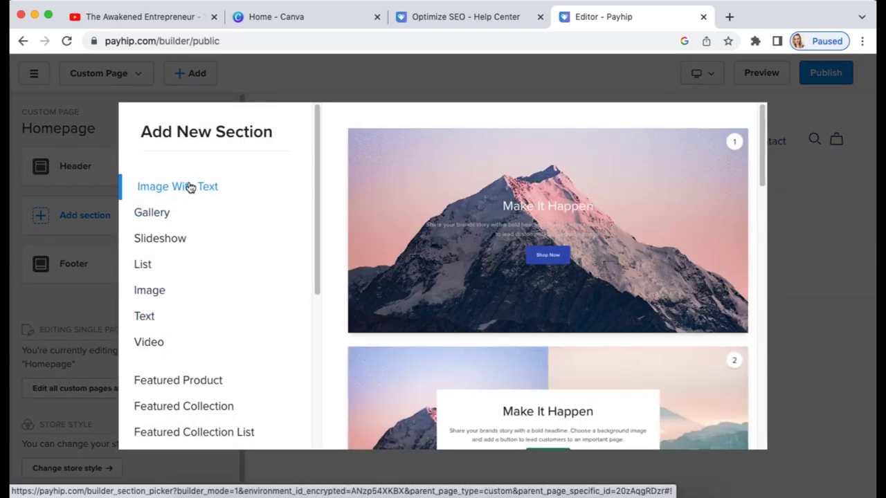
scroll(607, 340, "down", 4)
scroll(607, 330, "up", 4)
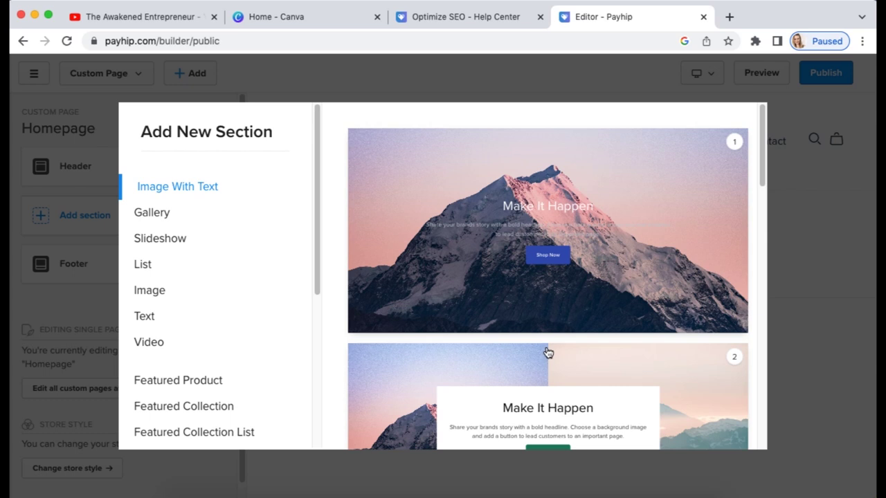
scroll(547, 355, "down", 15)
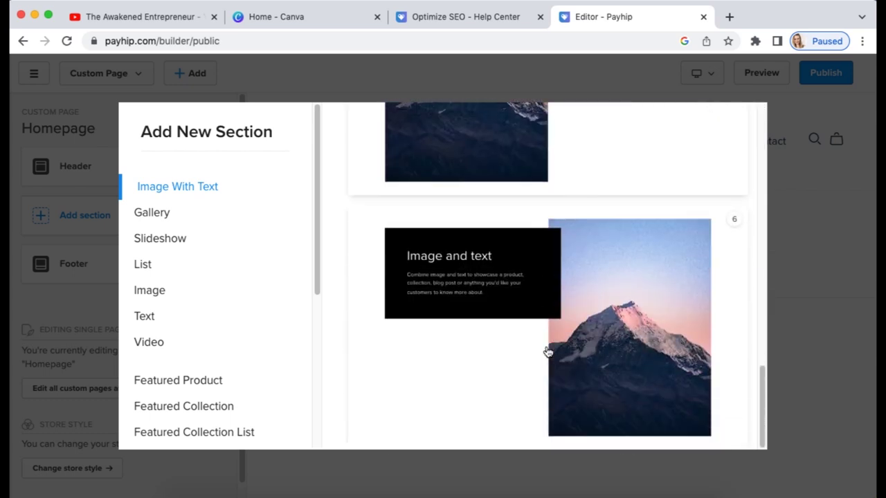
left_click(597, 331)
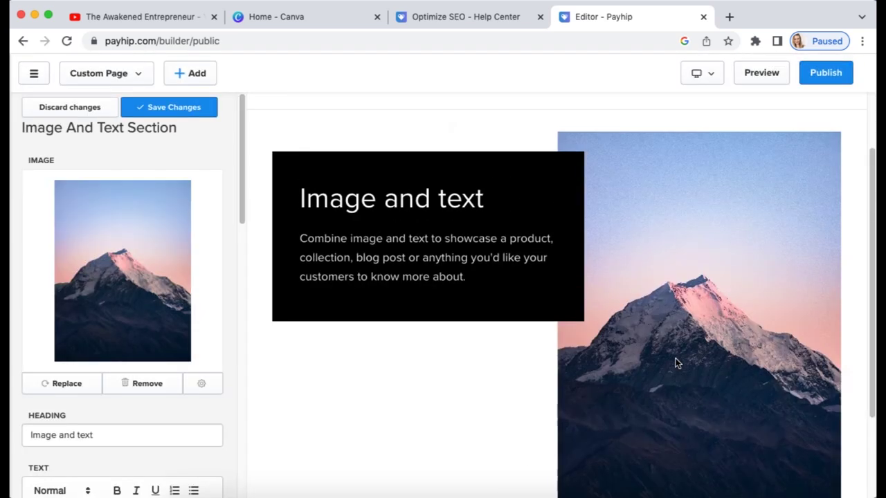
Step: Replace the section's mountain image with an uploaded photo of the "Bali Baby" T-shirt and laptop, and save the change
scroll(392, 238, "down", 3)
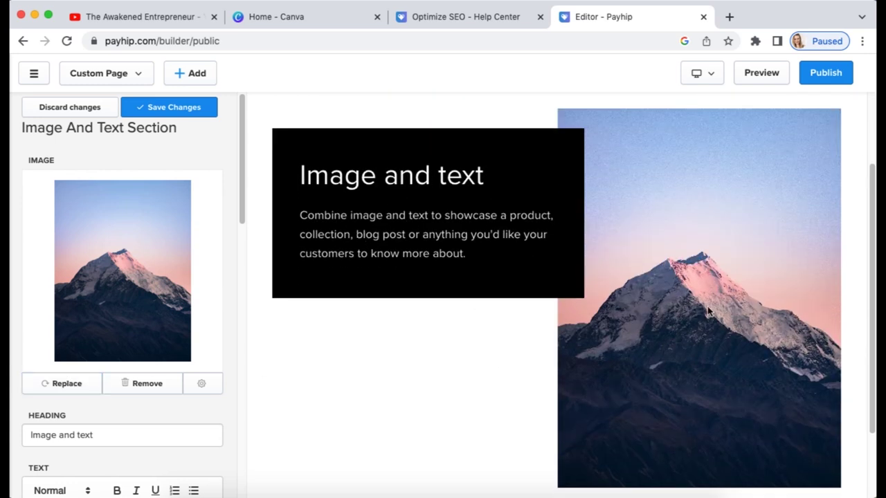
left_click(57, 384)
left_click(70, 169)
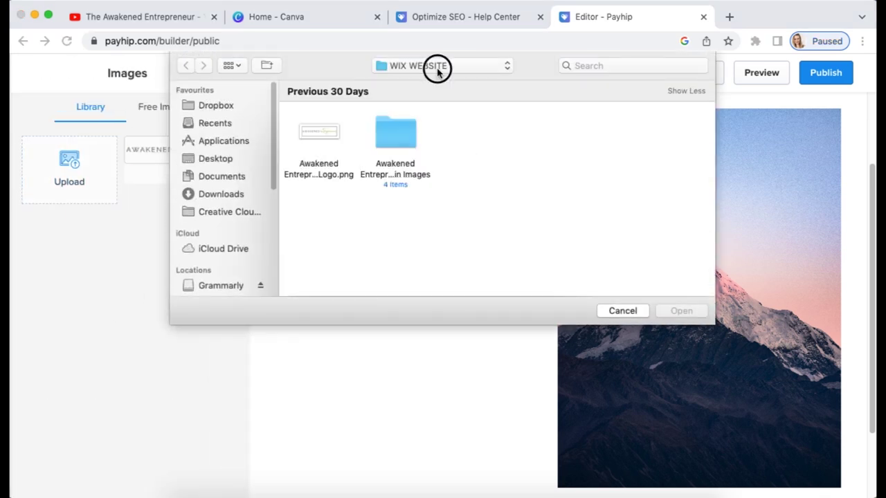
left_click(437, 66)
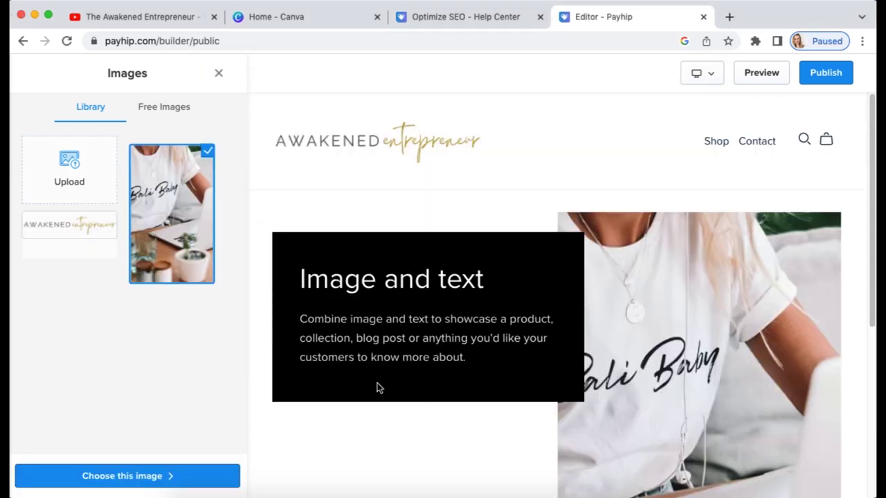
scroll(377, 385, "down", 3)
left_click(145, 477)
left_click(158, 106)
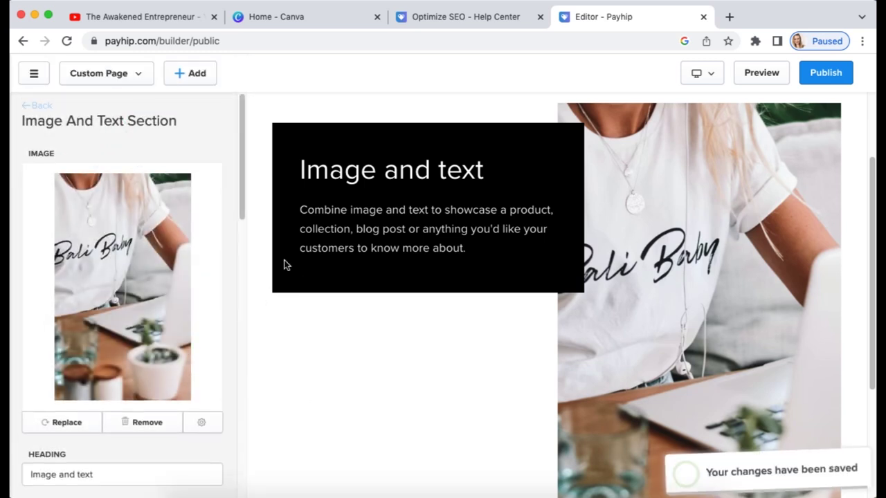
Step: Set the Image And Text section's text content position to Middle
scroll(135, 344, "down", 5)
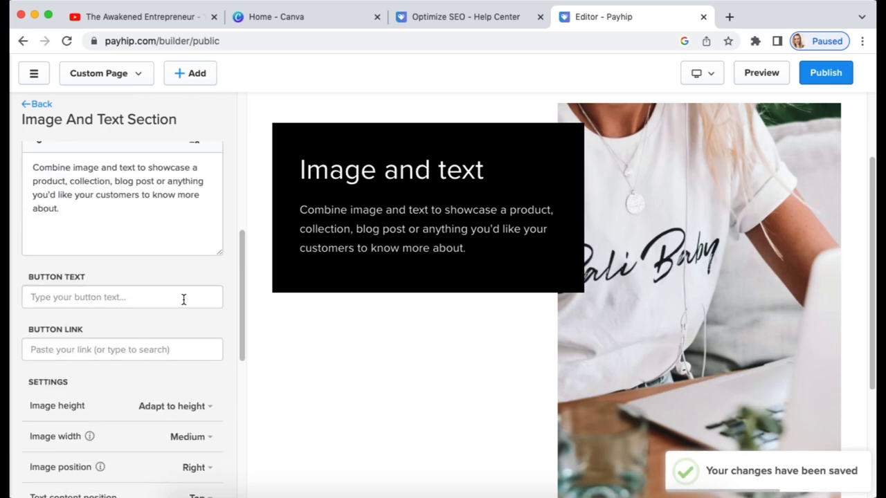
scroll(176, 300, "up", 3)
scroll(183, 306, "down", 6)
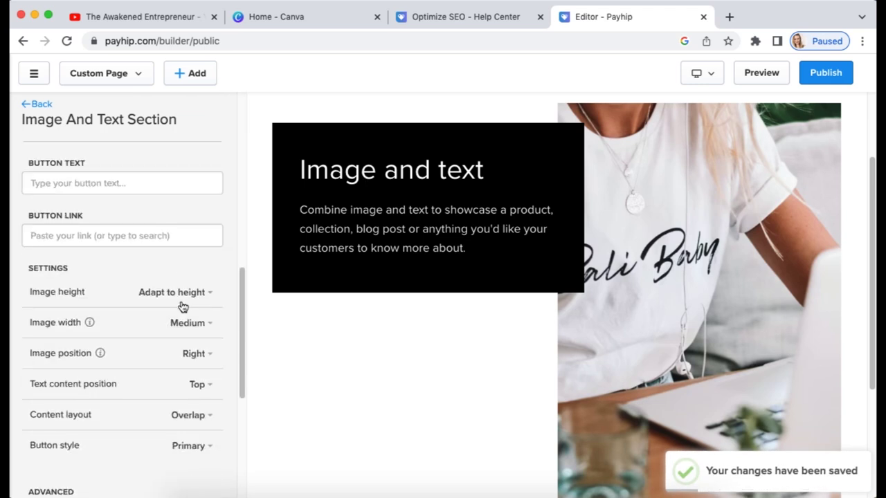
scroll(183, 307, "down", 2)
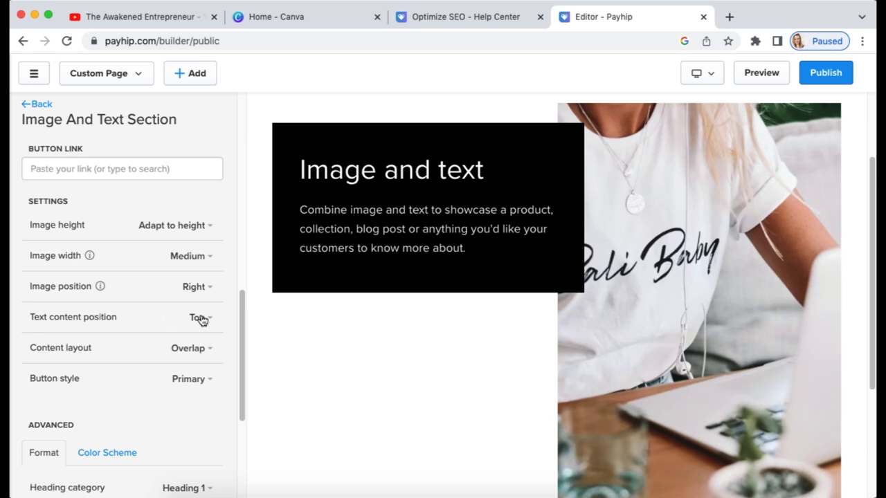
left_click(199, 318)
left_click(129, 362)
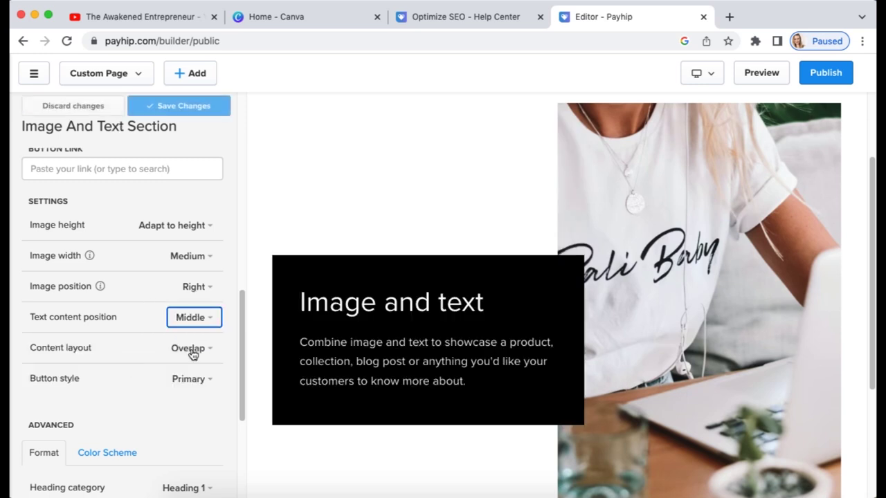
Step: Apply the White color scheme to the Image And Text section
scroll(400, 288, "down", 2)
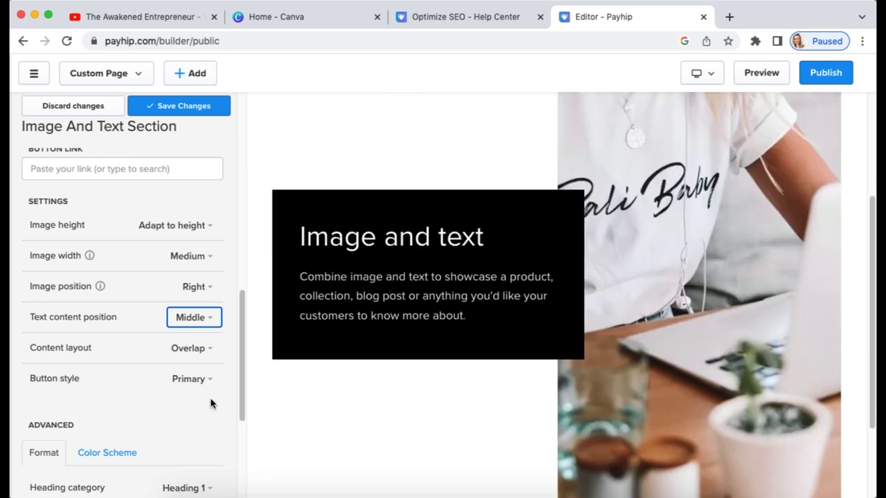
scroll(158, 407, "down", 5)
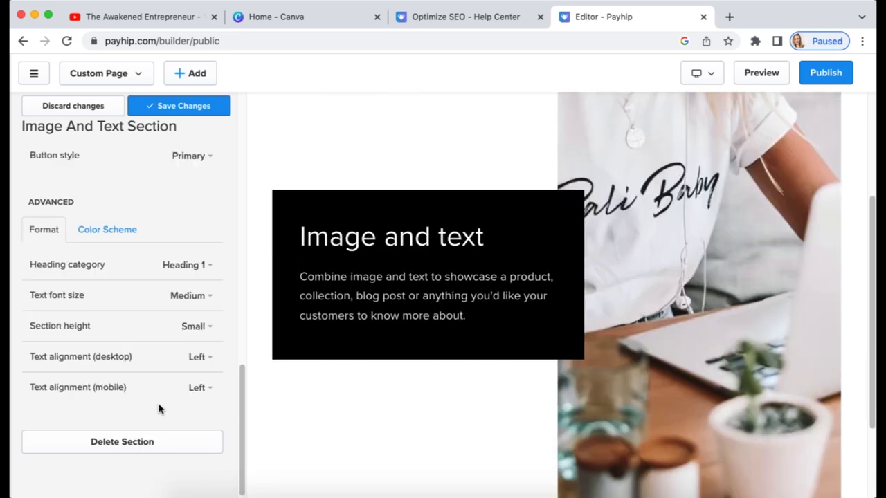
left_click(116, 239)
left_click(104, 327)
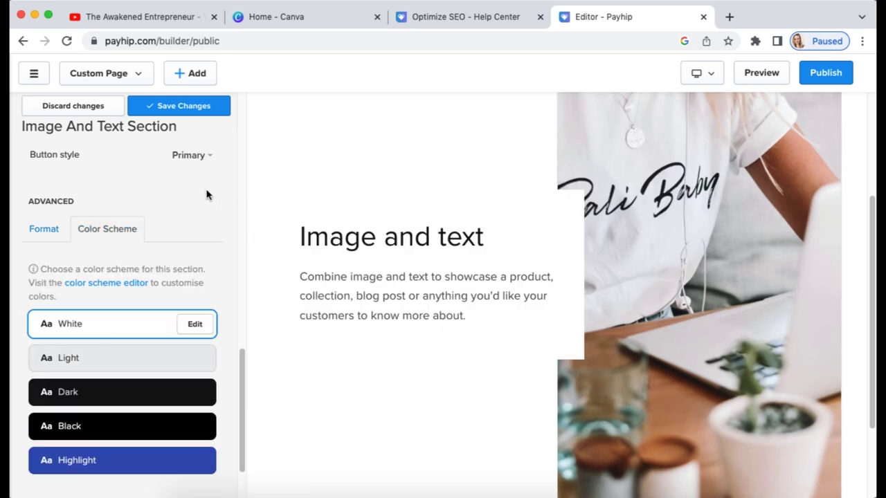
scroll(131, 381, "down", 2)
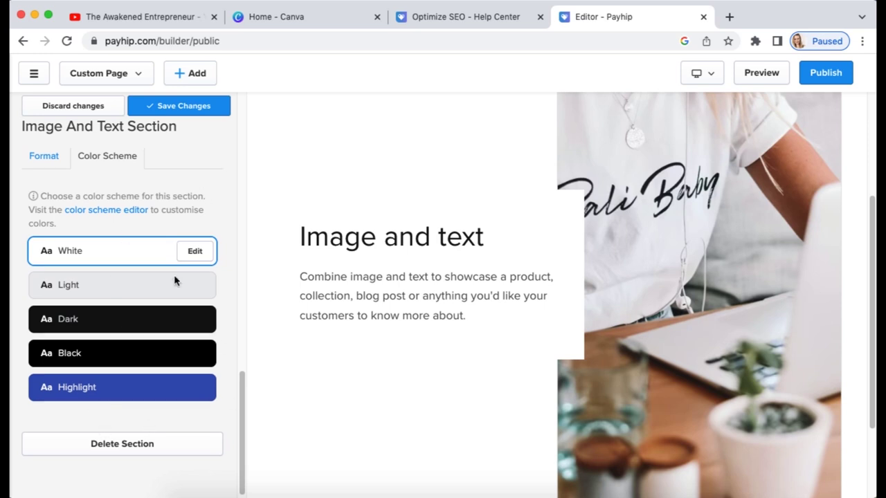
Step: Examine the store's default color schemes and the editable colors of the White scheme, and return to the Homepage section list
left_click(195, 251)
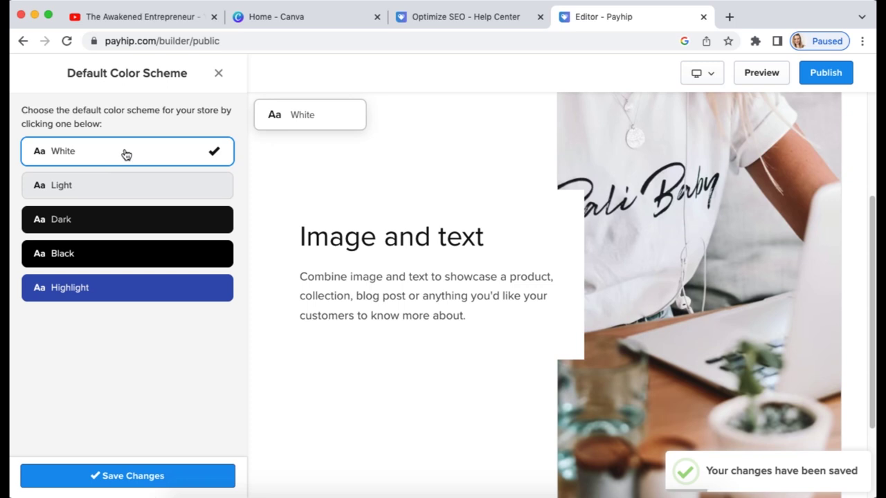
left_click(219, 72)
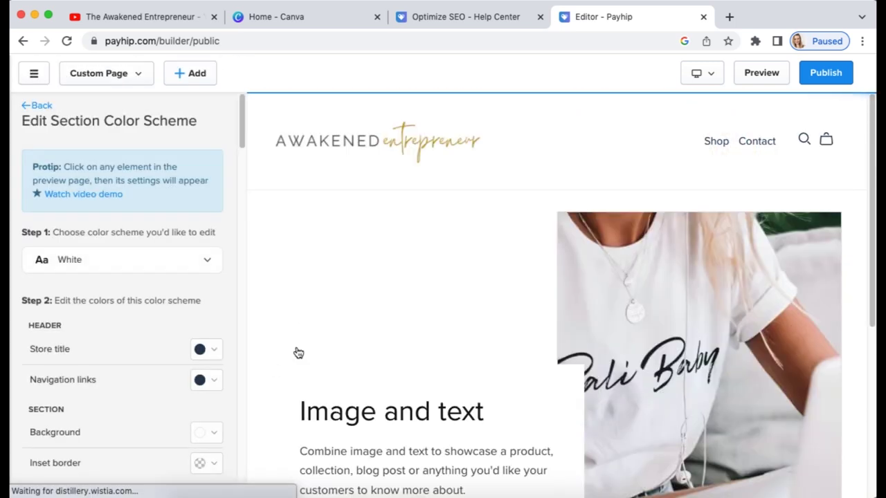
scroll(346, 311, "down", 3)
scroll(115, 330, "down", 4)
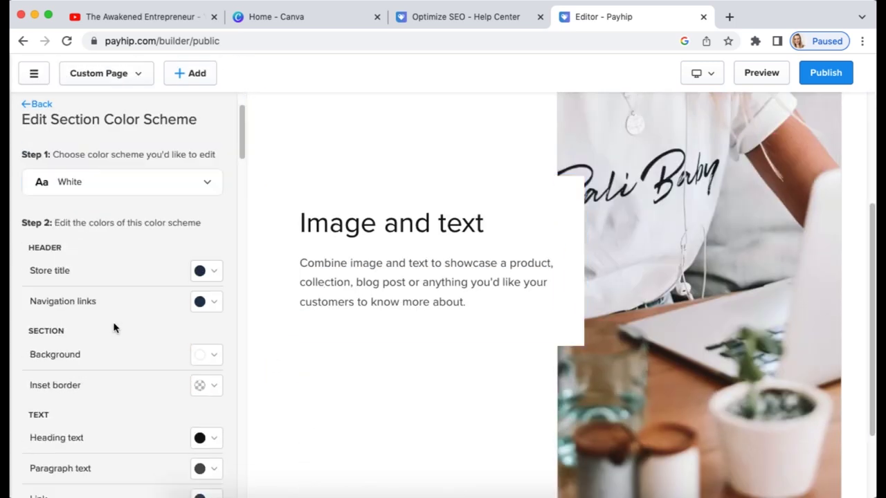
scroll(156, 361, "down", 4)
scroll(156, 362, "up", 7)
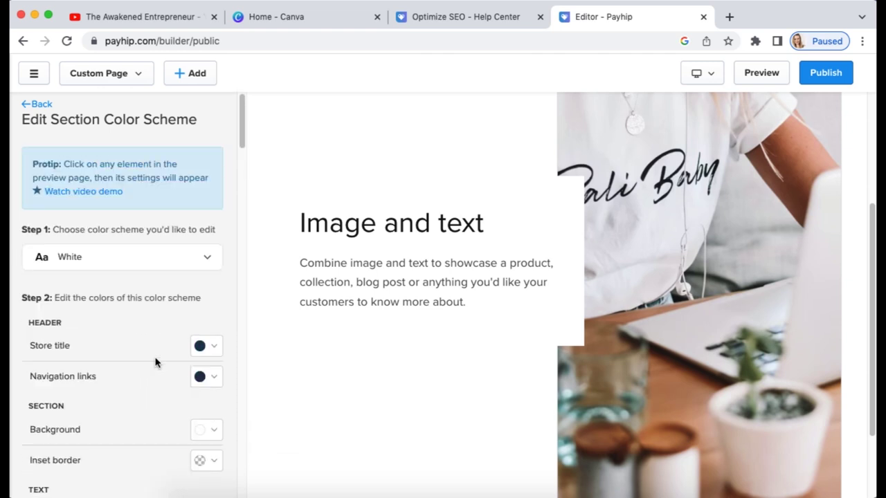
left_click(28, 105)
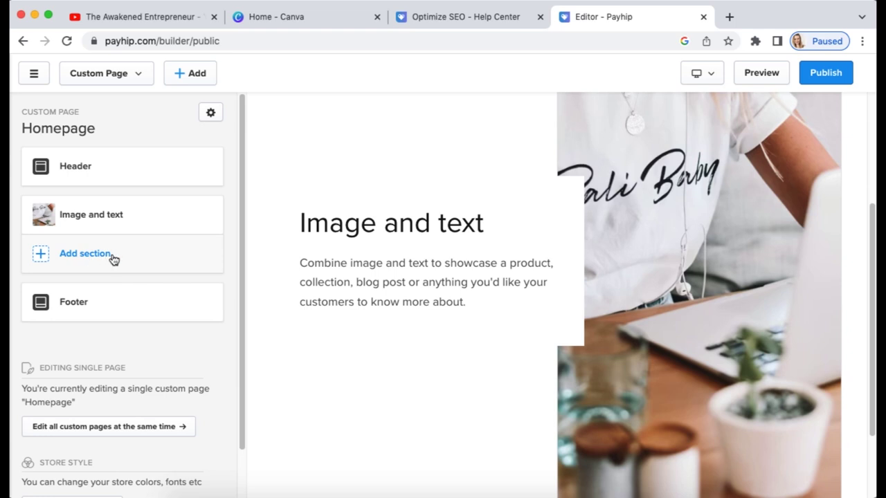
Step: Reopen the Image and text section and replace its heading with "IGNITE PASSION + FIND PURPOSE" copied from the Notes app
left_click(95, 219)
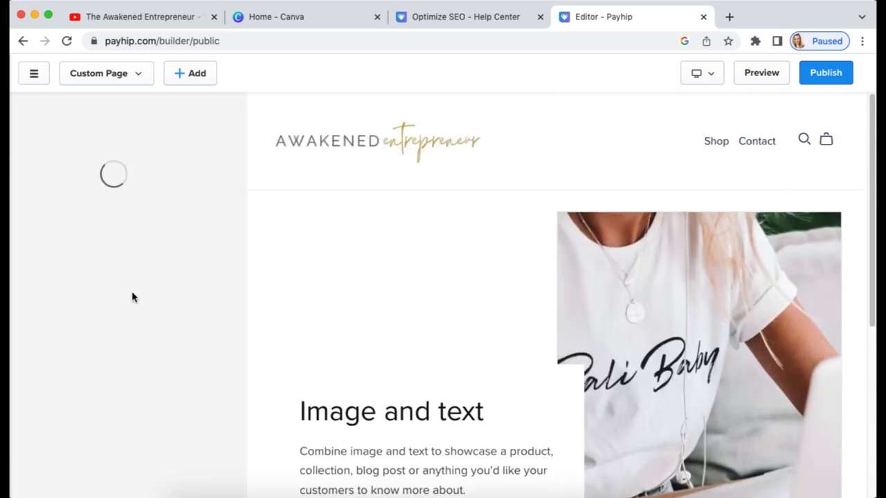
scroll(154, 376, "down", 5)
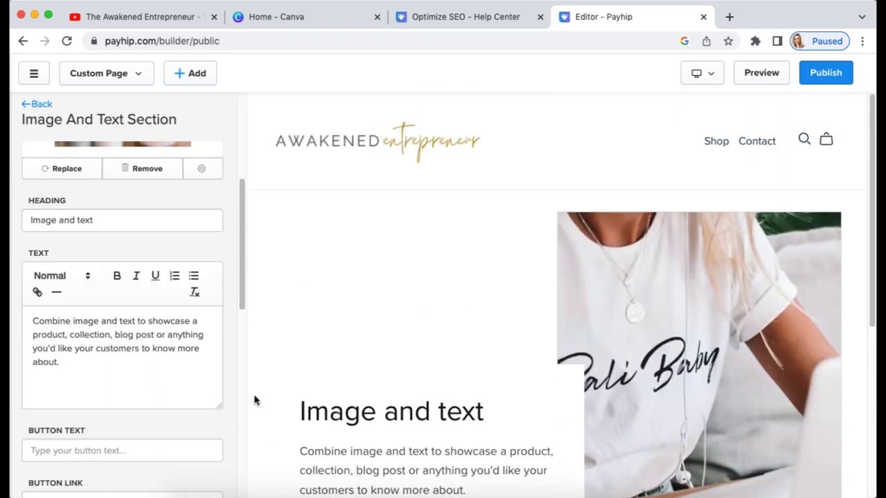
left_click(335, 490)
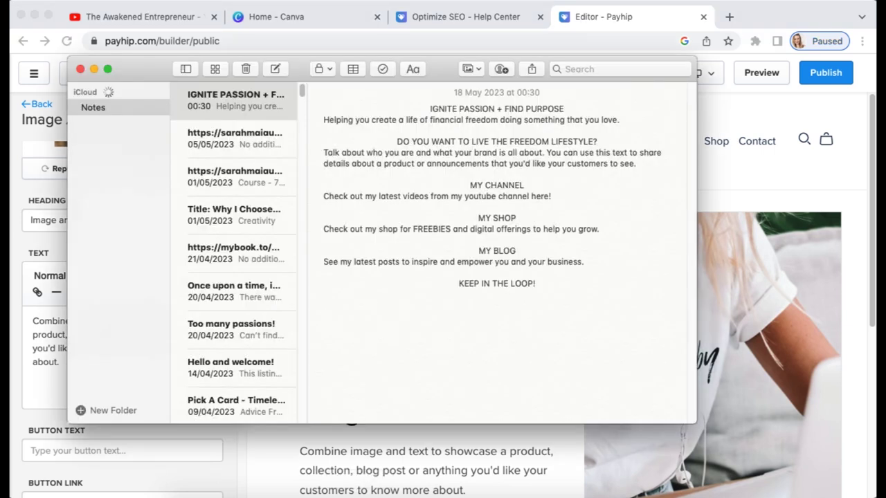
left_click_drag(566, 109, 416, 105)
key("super+c")
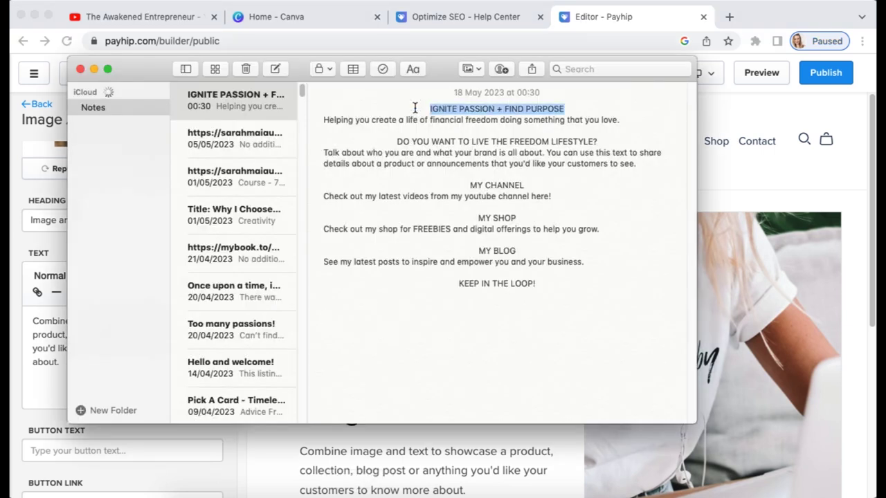
left_click(35, 305)
left_click_drag(94, 221, 9, 227)
key("super+v")
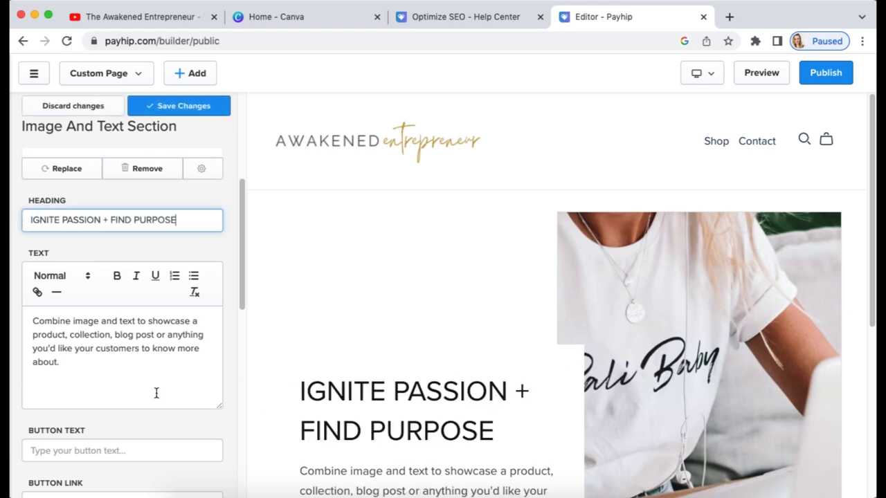
Step: Replace the section's body text with "Helping you create a life of financial freedom doing something that you love." from Notes, save, and return to the section list
key("super+Tab")
left_click_drag(618, 120, 318, 123)
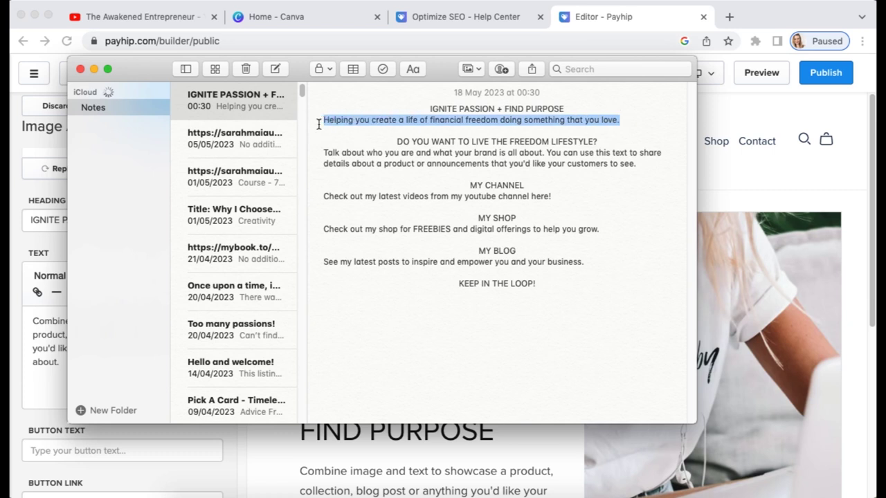
key("super+c")
left_click(53, 433)
left_click_drag(71, 362, 10, 306)
key("super+v")
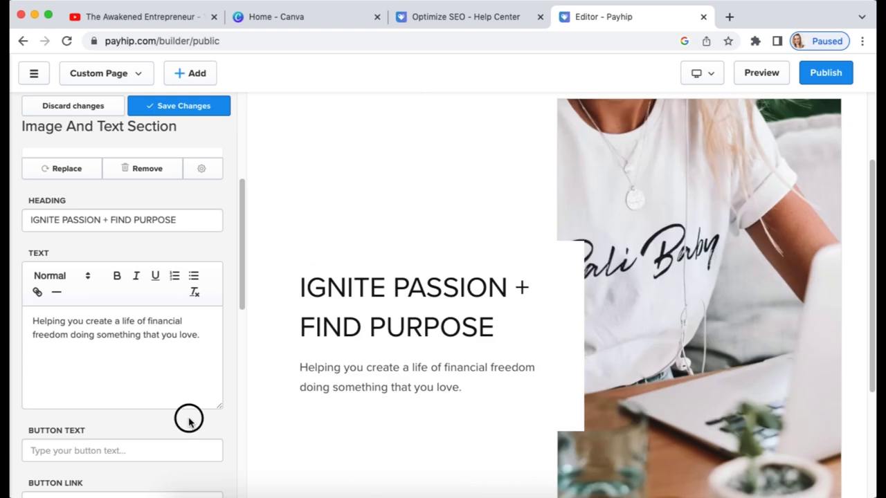
left_click(164, 111)
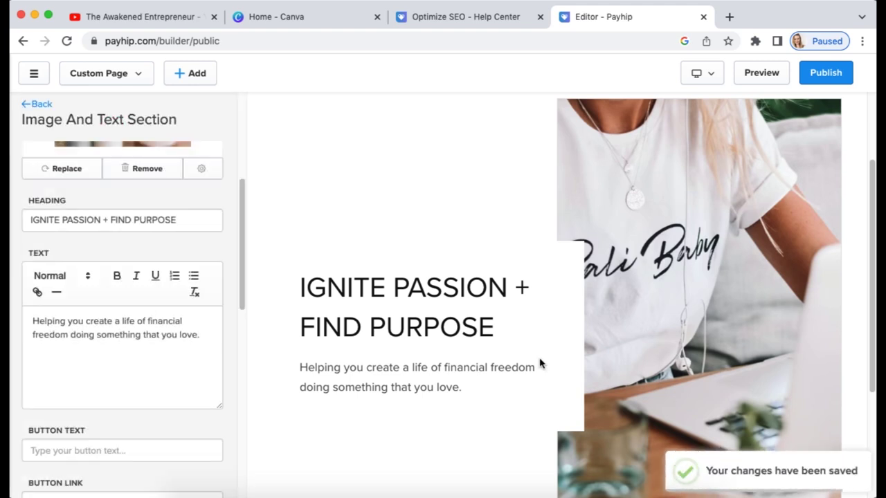
scroll(364, 339, "down", 5)
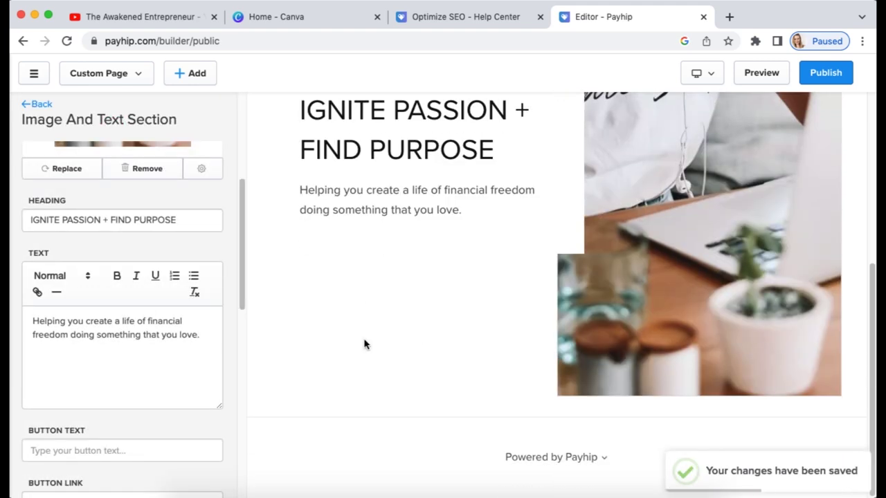
left_click(29, 103)
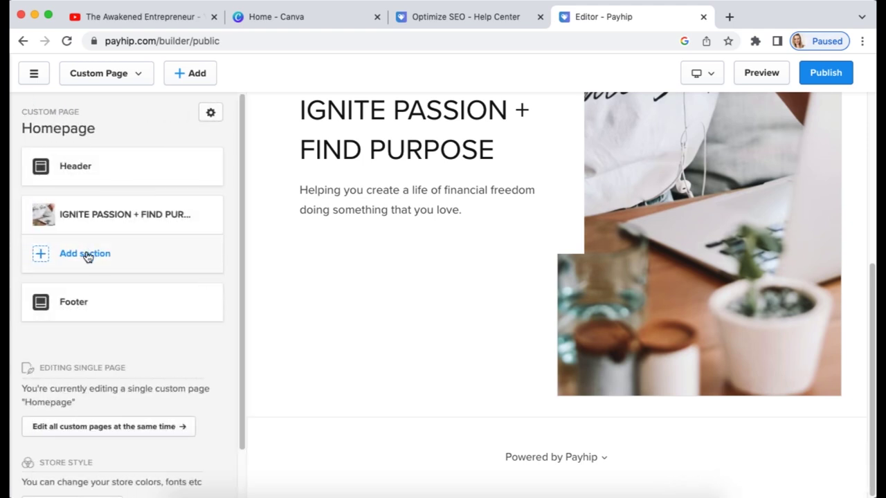
Step: Add a full-width Image section below the "IGNITE PASSION + FIND PURPOSE" section and set its height to Small
left_click(86, 255)
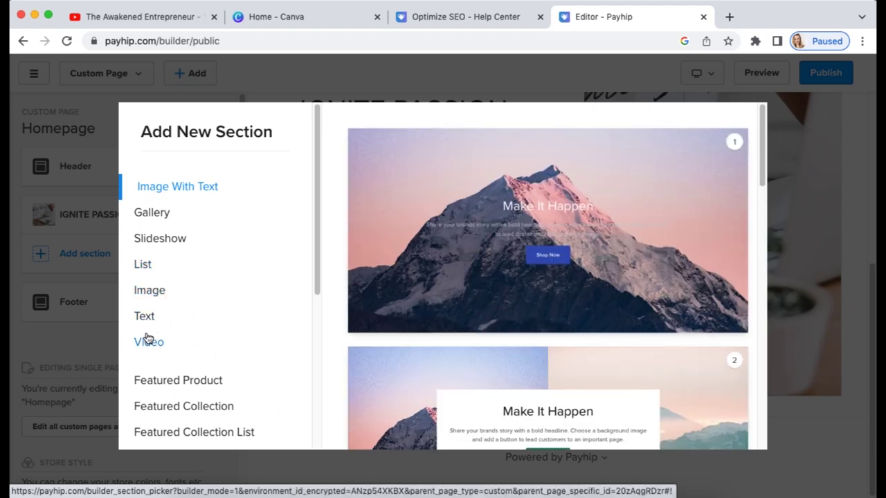
left_click(161, 290)
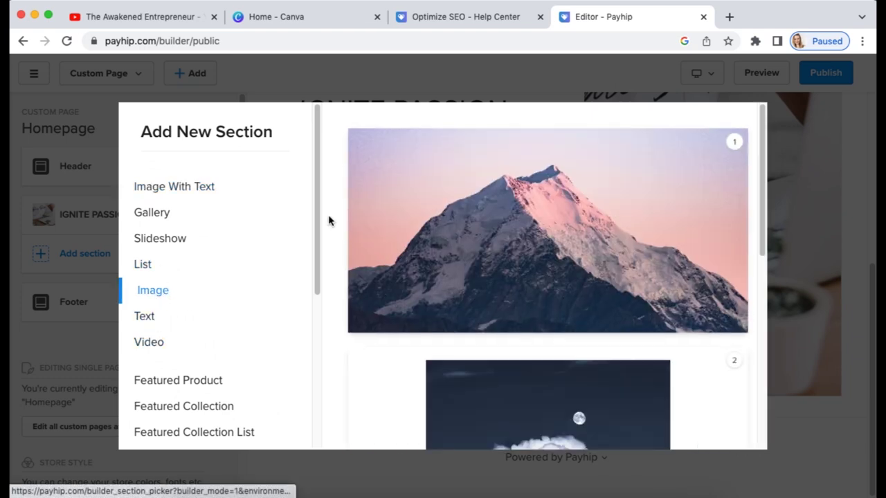
left_click(548, 241)
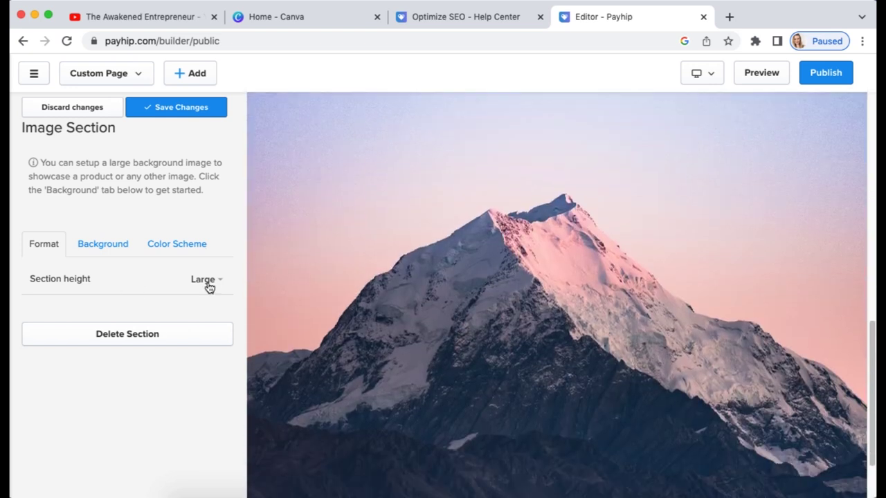
left_click(205, 280)
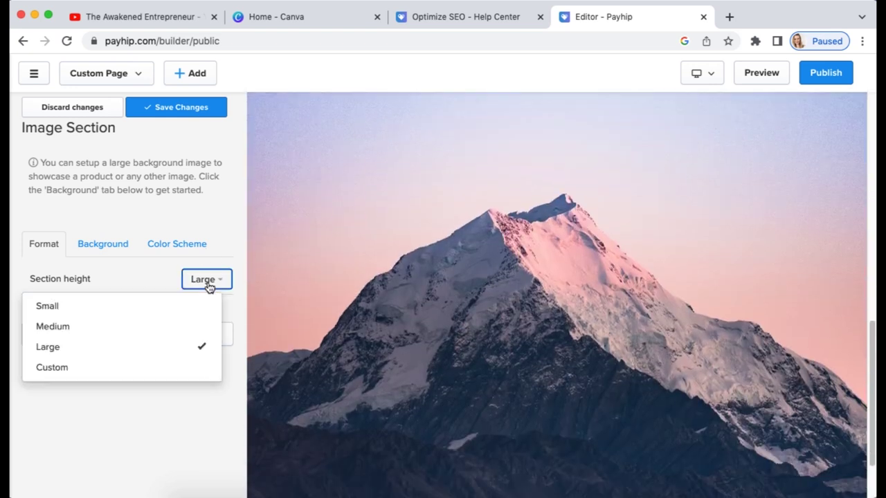
left_click(118, 306)
Step: Open the Image section's background settings and examine its options and how the image sits below the previous section
left_click(104, 245)
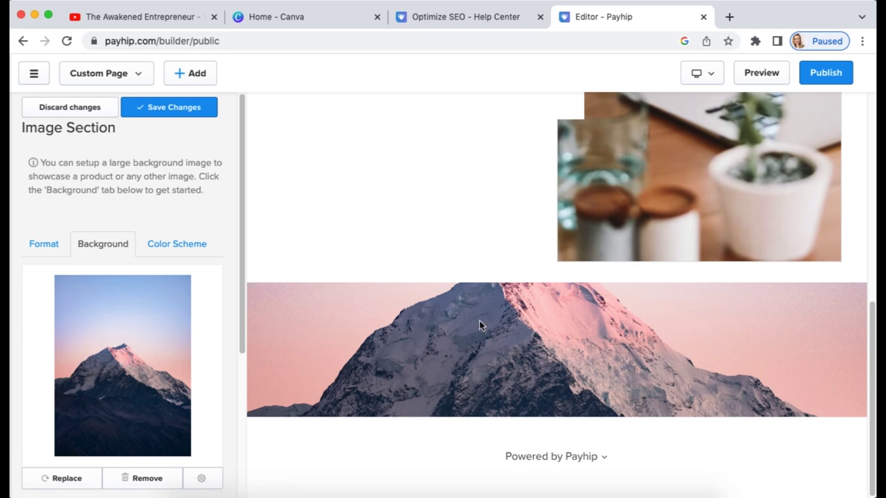
scroll(479, 321, "up", 4)
scroll(478, 286, "down", 3)
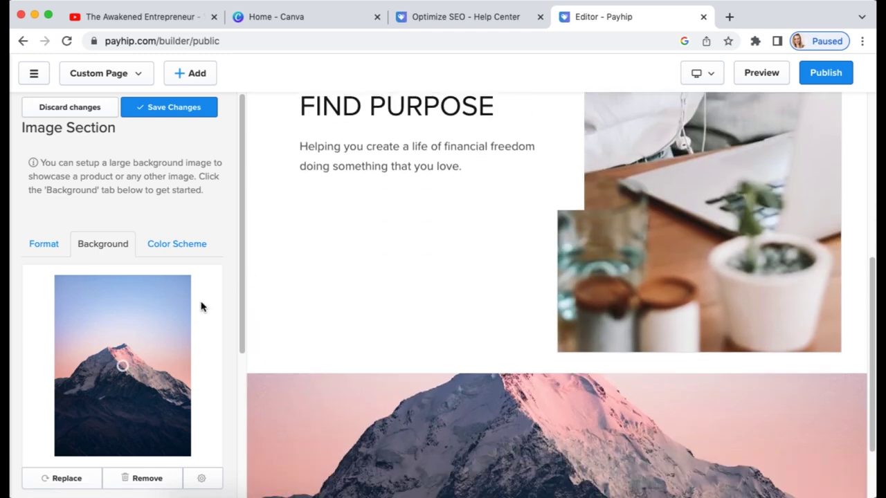
scroll(201, 306, "down", 3)
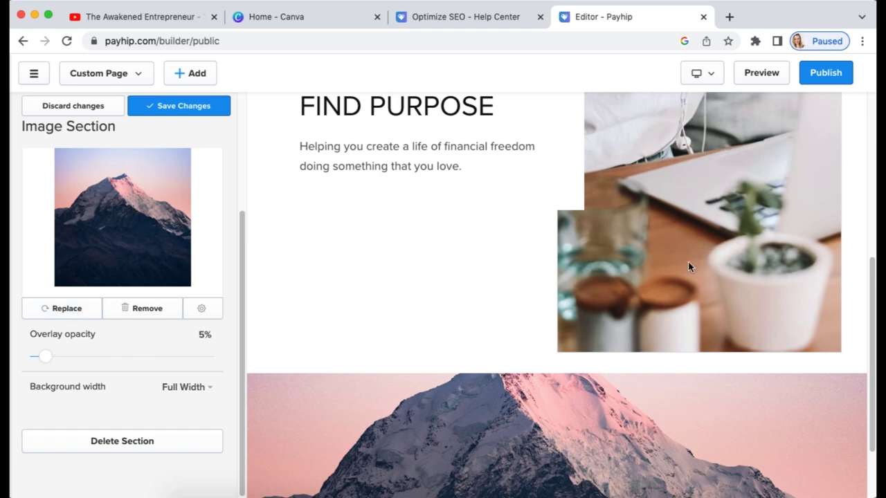
scroll(689, 266, "up", 5)
scroll(508, 308, "down", 10)
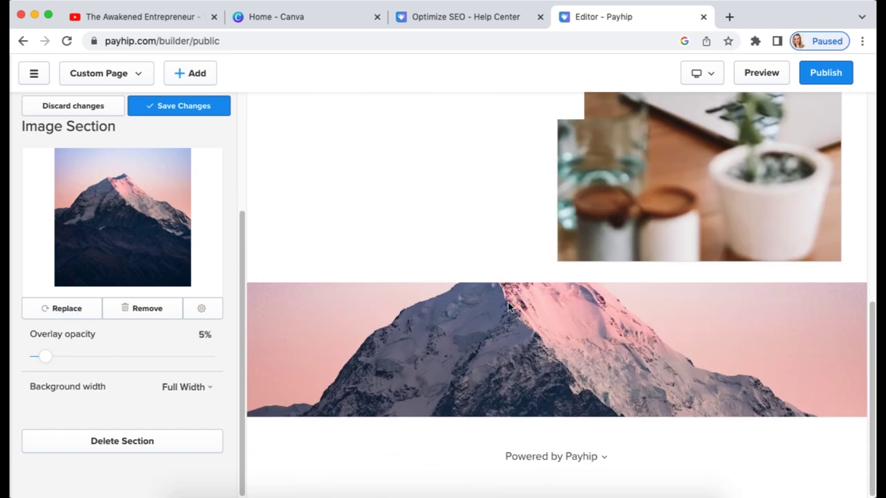
Step: Switch to Canva, open the Dividers design, examine its pages and the first arrow's color options, and return to Payhip
left_click(293, 16)
scroll(436, 321, "down", 3)
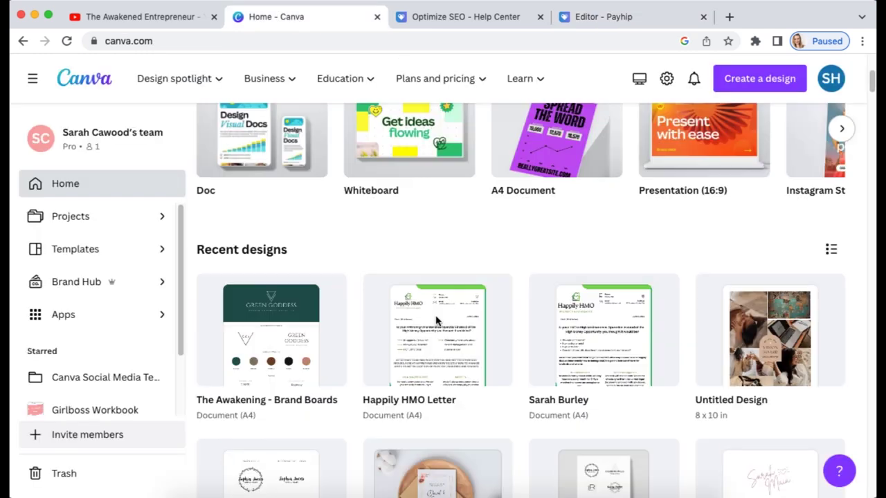
scroll(473, 302, "up", 2)
scroll(472, 302, "down", 2)
left_click(494, 339)
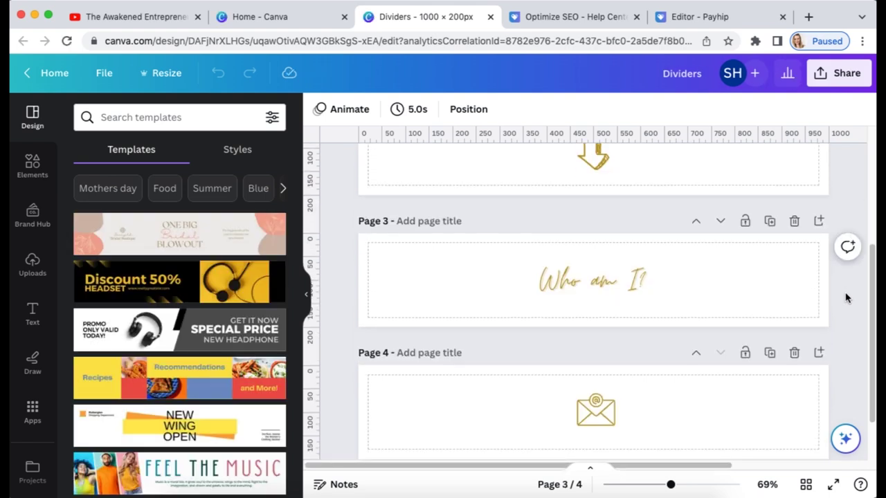
scroll(846, 277, "up", 5)
left_click(595, 218)
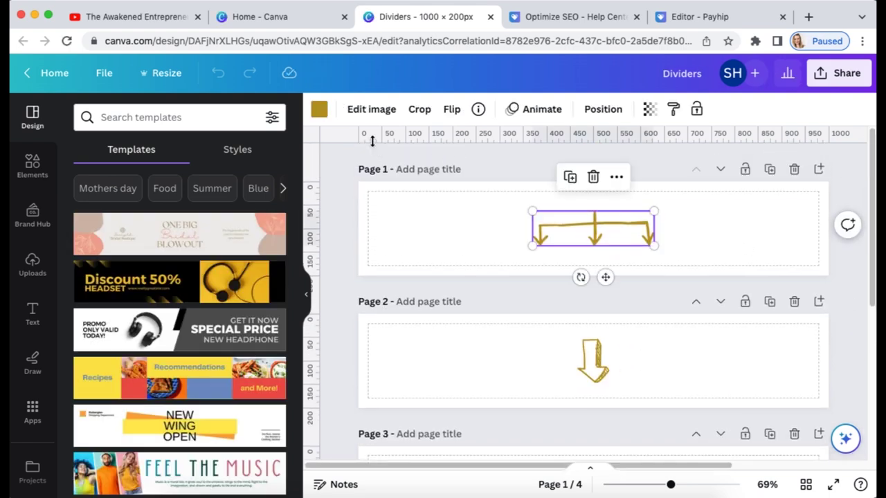
left_click(322, 114)
left_click(109, 119)
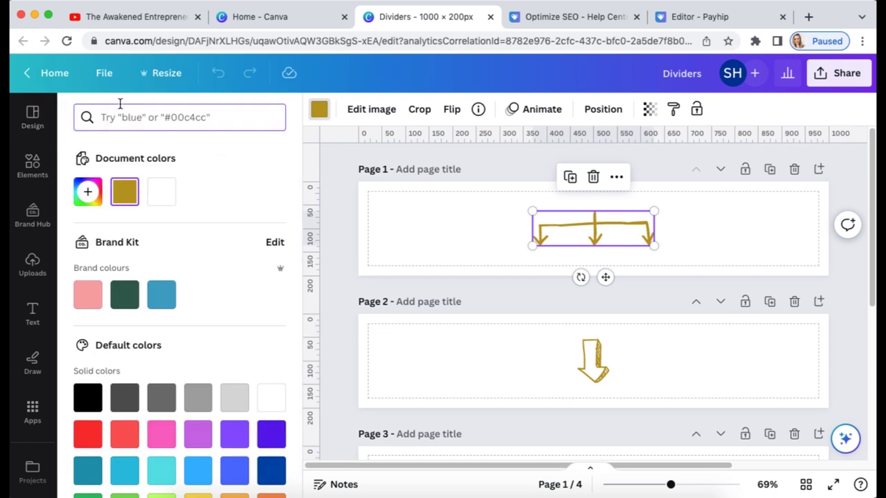
left_click(389, 204)
scroll(848, 354, "down", 8)
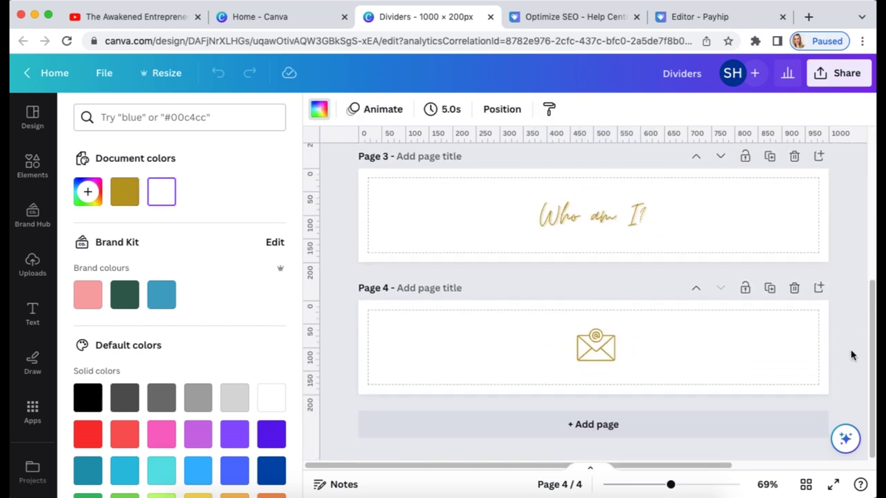
scroll(852, 356, "up", 8)
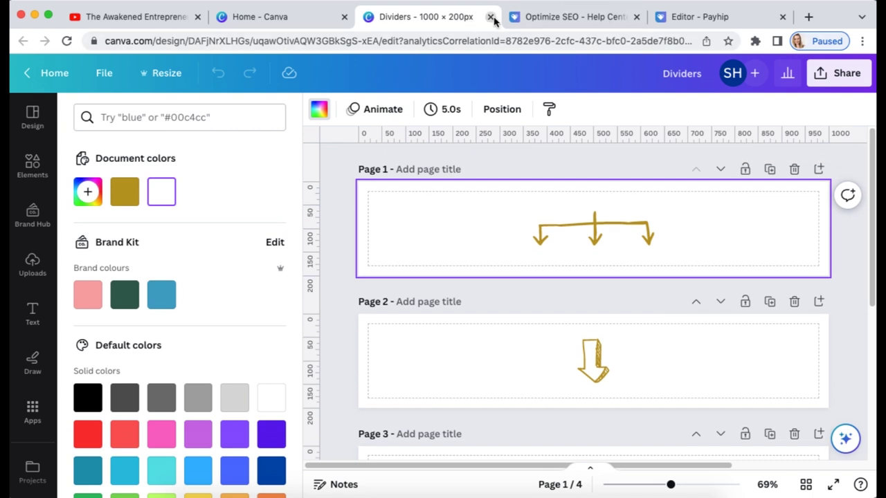
left_click(277, 17)
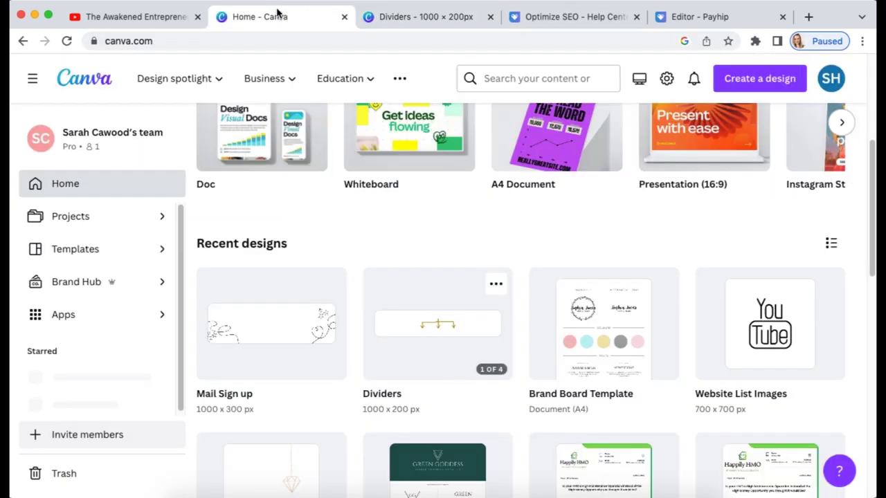
left_click(692, 17)
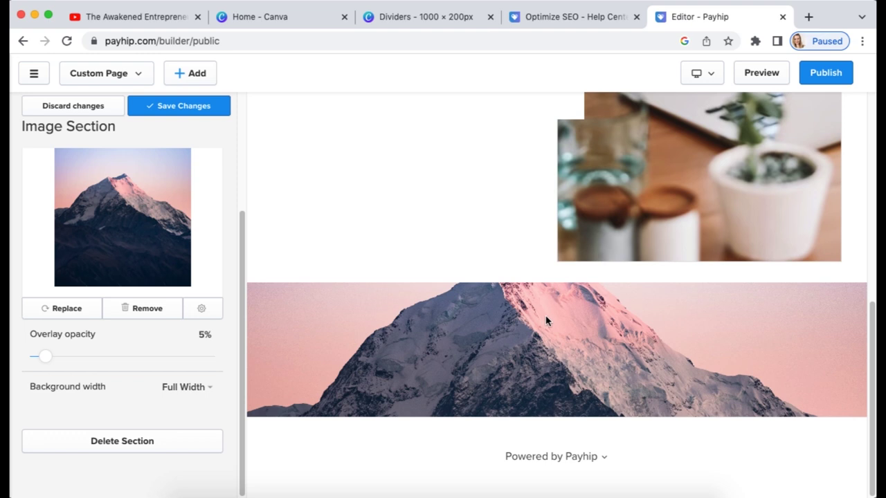
Step: Open the image library for replacing the Image section's background, and cancel the file upload
left_click(67, 310)
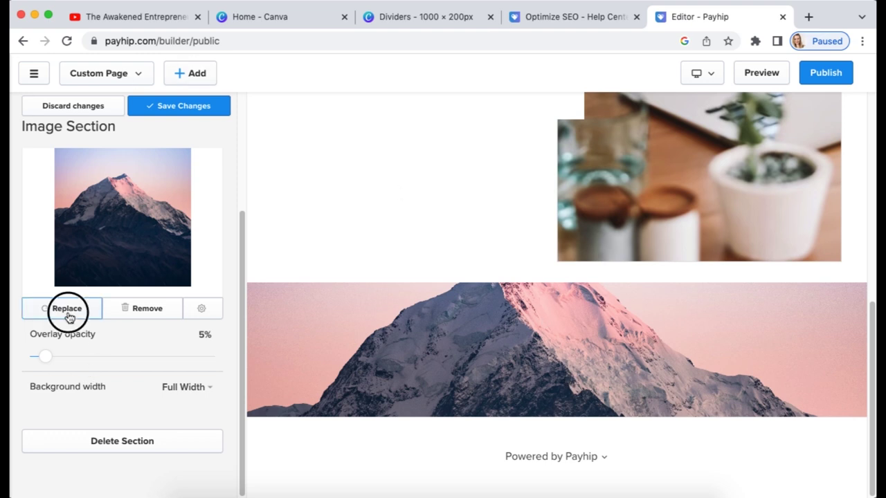
left_click(65, 172)
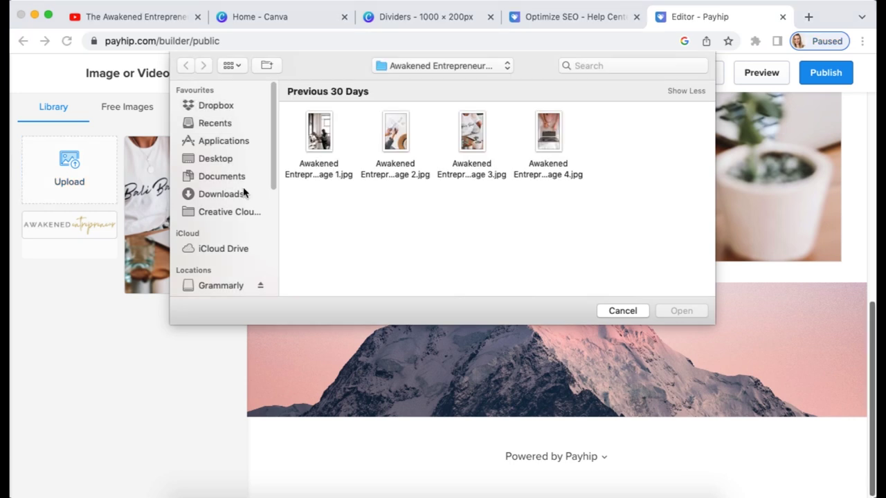
left_click(623, 310)
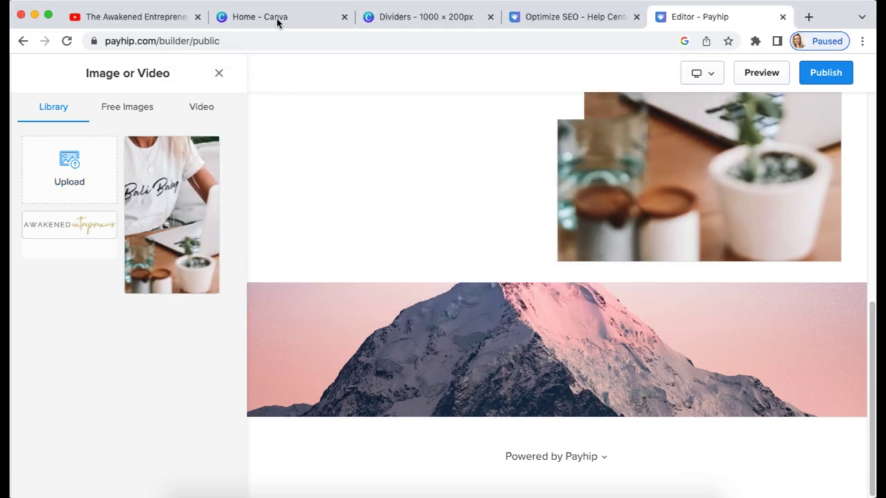
Step: Look over the Dividers design and the recent designs in Canva, and return to the Payhip editor
left_click(424, 20)
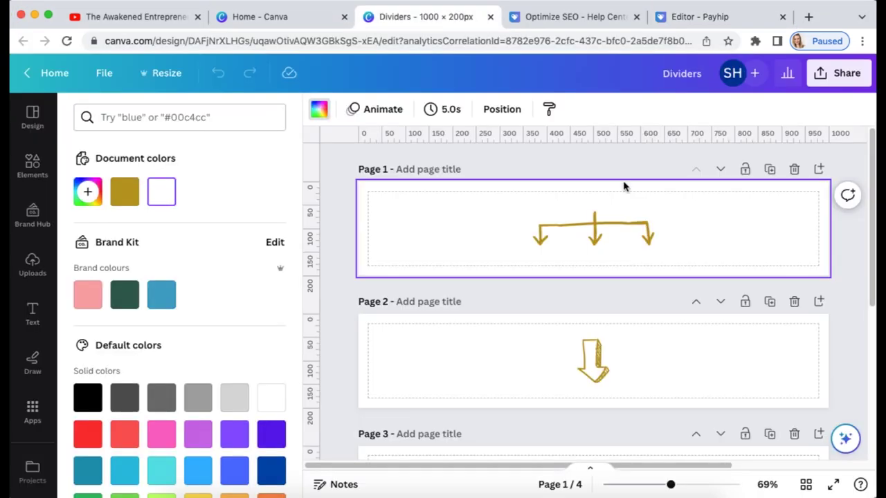
left_click(687, 18)
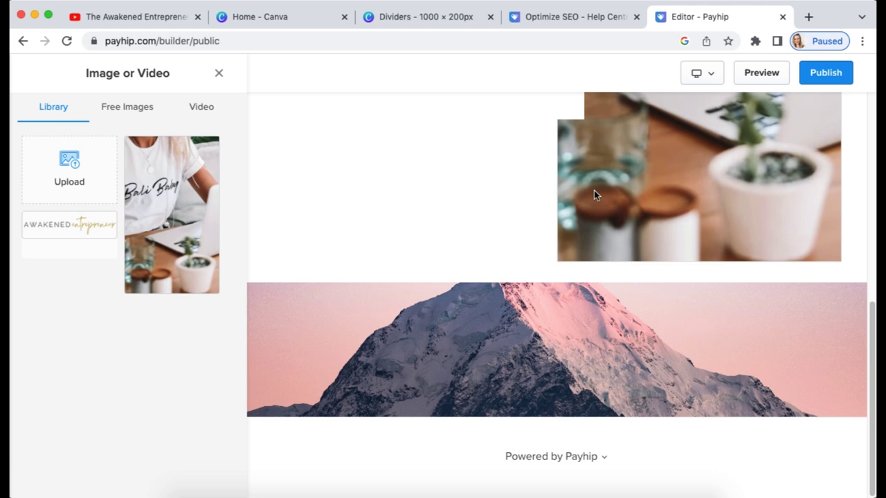
left_click(299, 21)
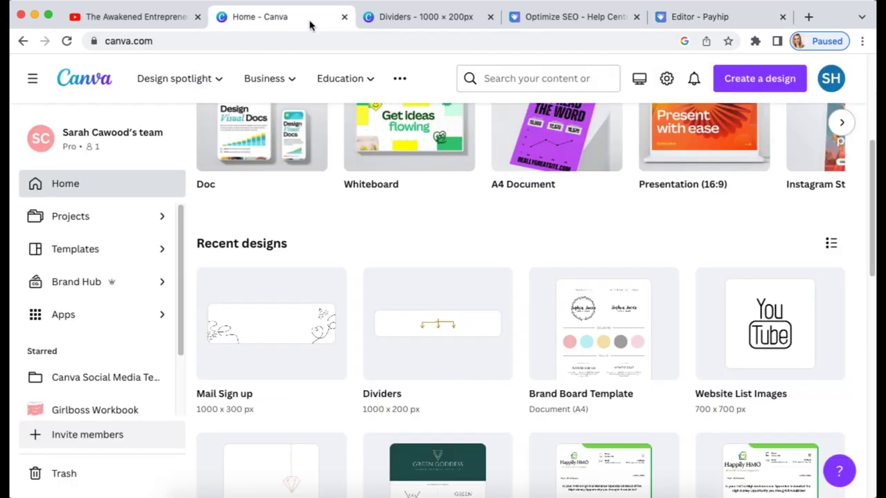
left_click(424, 19)
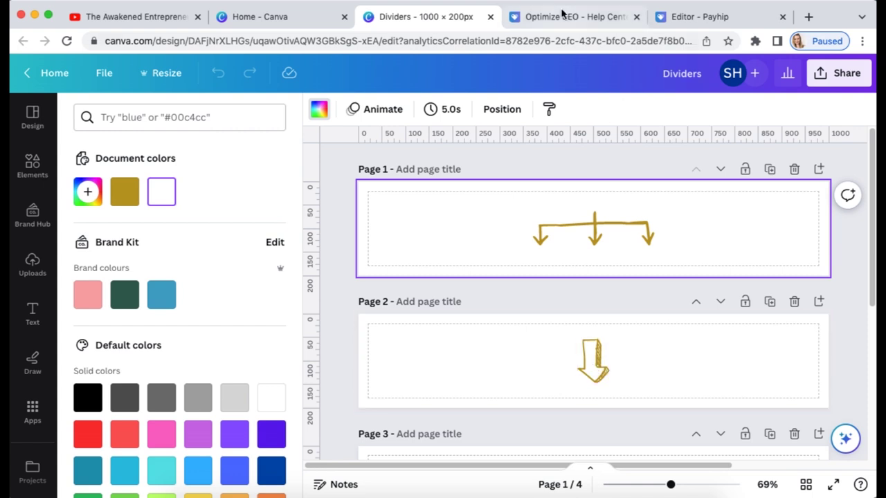
left_click(711, 17)
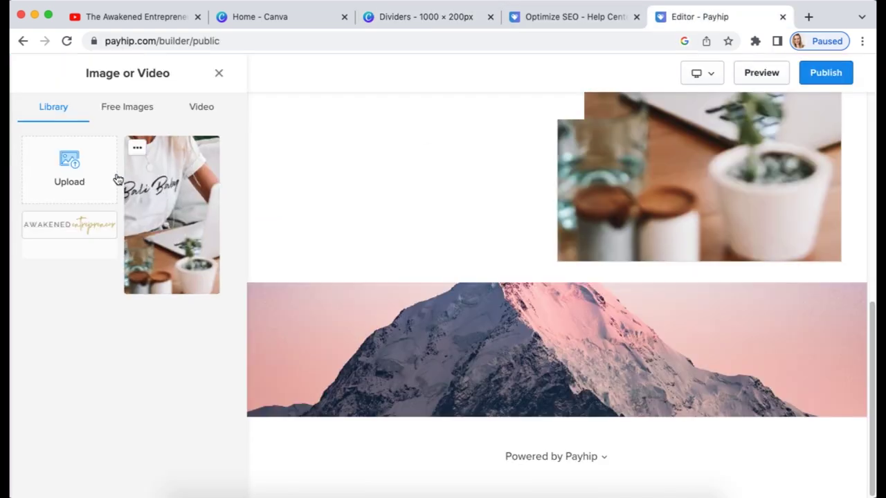
Step: Upload 2.jpg from the Gold Arrows folder in Downloads and choose it as the Image section's background
left_click(79, 171)
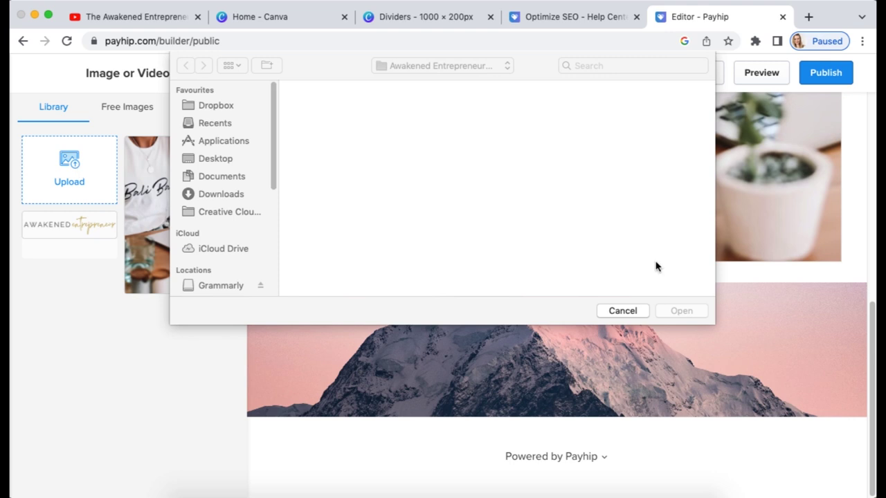
left_click(417, 67)
left_click(415, 92)
key("super+alt+l")
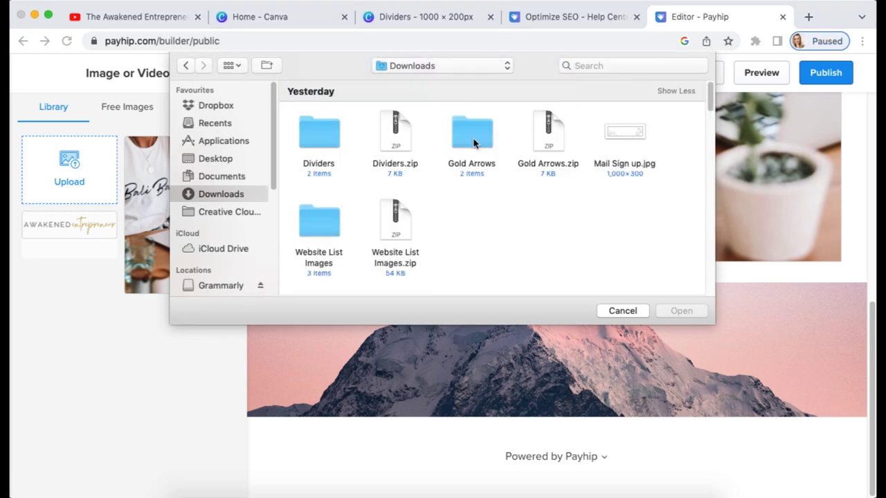
double_click(473, 135)
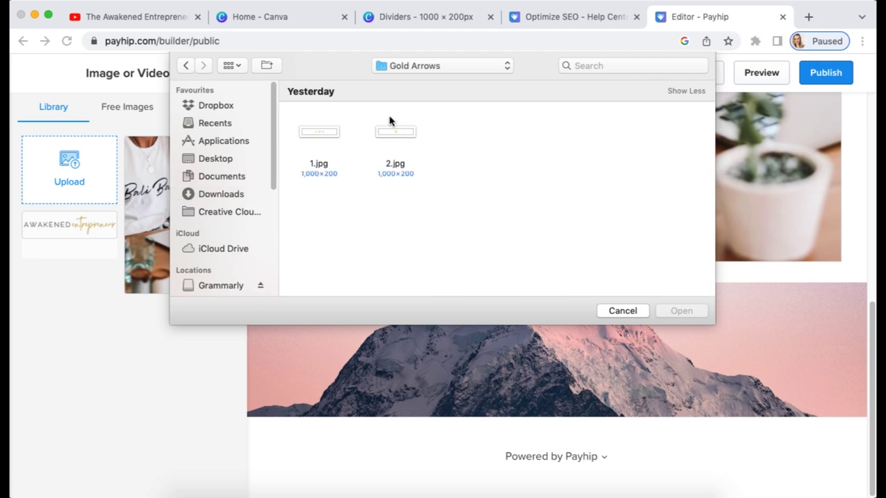
left_click(407, 142)
left_click(675, 313)
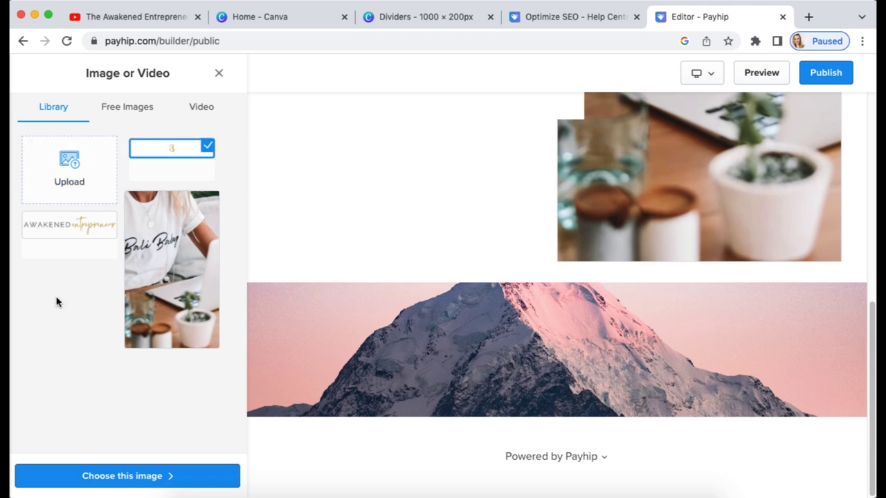
left_click(181, 476)
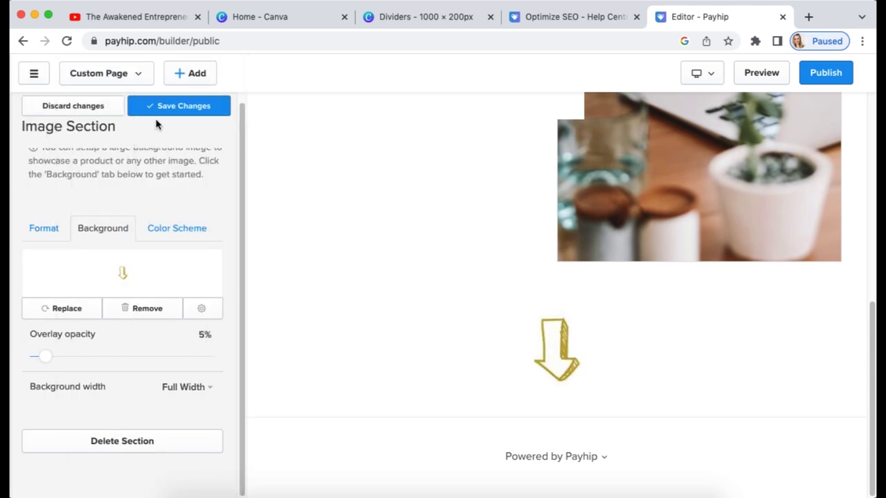
Step: Set the Image section's overlay opacity to 0%, save the changes, and return to the Homepage section list
left_click_drag(46, 357, 16, 358)
left_click(163, 110)
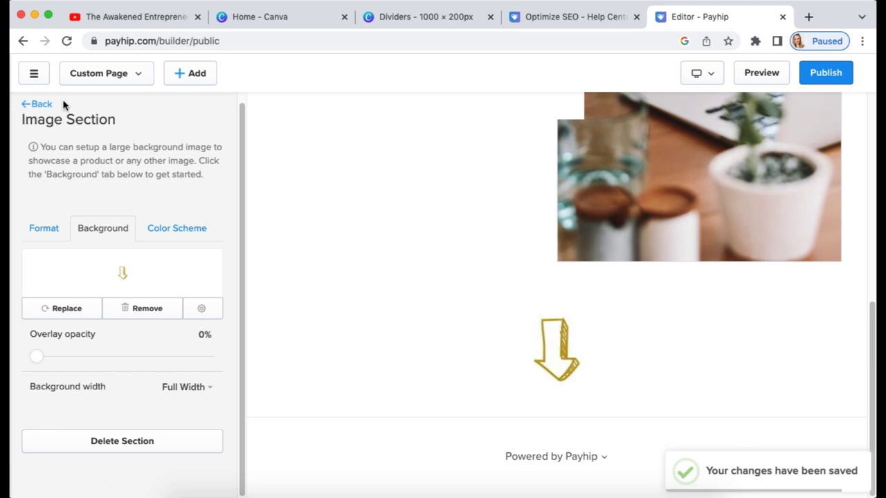
left_click(43, 105)
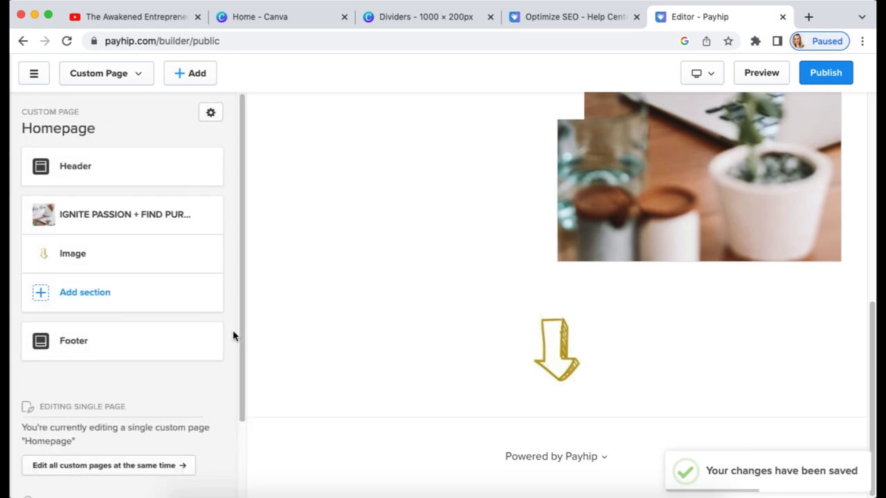
Step: Add a Text section below the arrow image using the first layout with a centered heading and paragraph
left_click(100, 293)
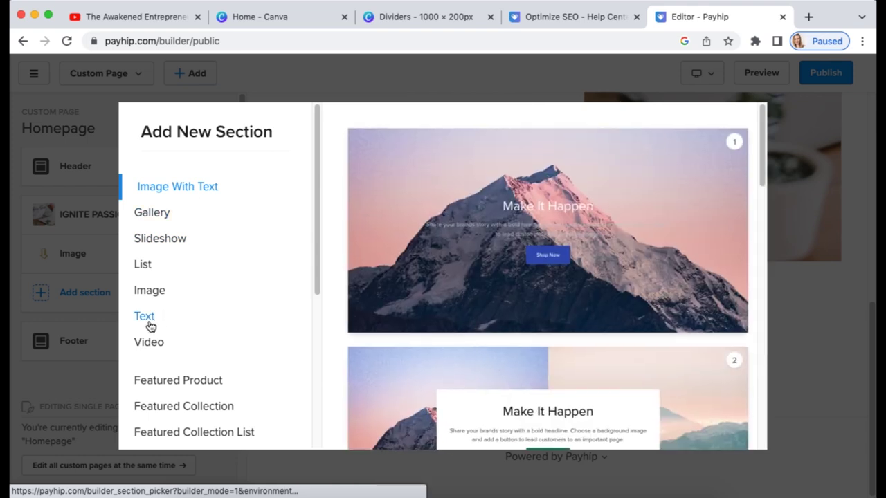
left_click(148, 323)
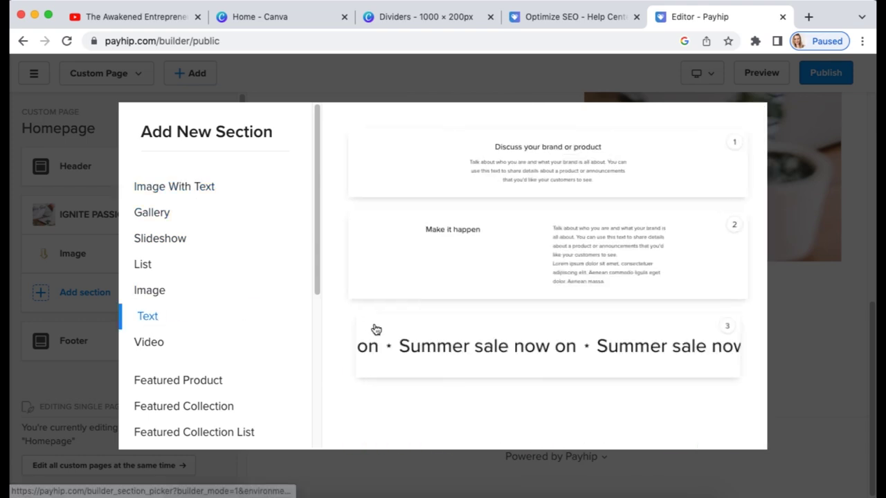
left_click(548, 162)
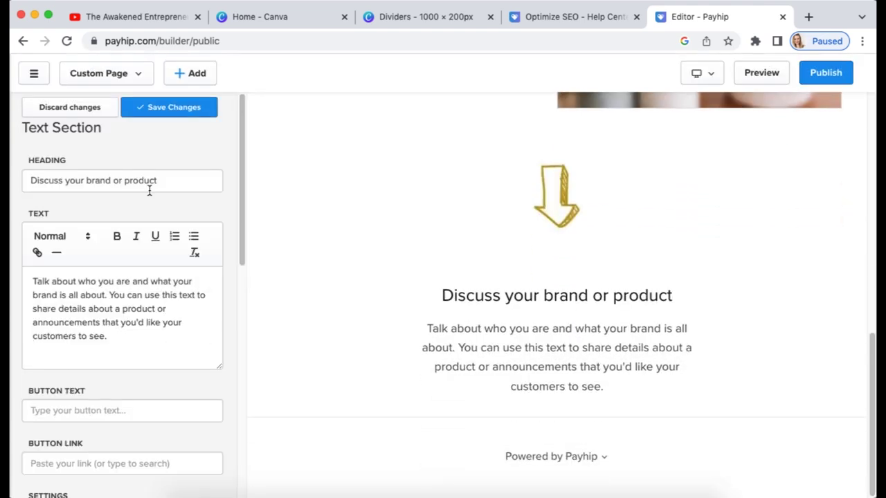
Step: Replace the Text section's heading with the copied line "DO YOU WANT TO LIVE THE FREEDOM LIFESTYLE?"
left_click(346, 487)
left_click_drag(613, 142, 381, 142)
key("super+c")
triple_click(23, 181)
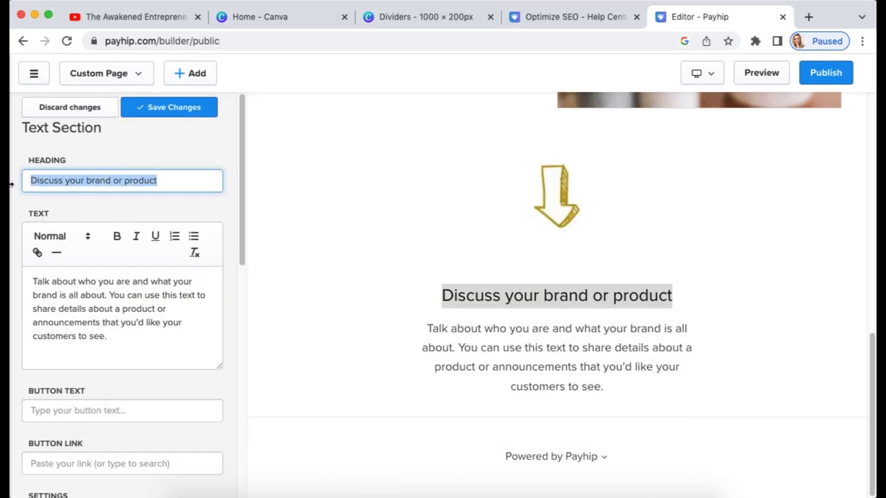
key("super+v")
left_click(424, 262)
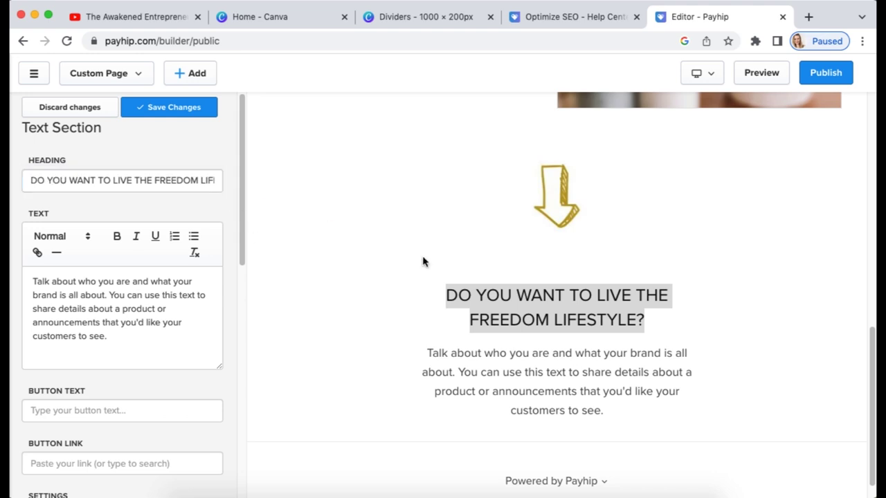
Step: Check the homepage in the mobile preview, switch back to the desktop preview, and compare the heading with the image section above
left_click(704, 72)
left_click(694, 118)
scroll(653, 257, "up", 6)
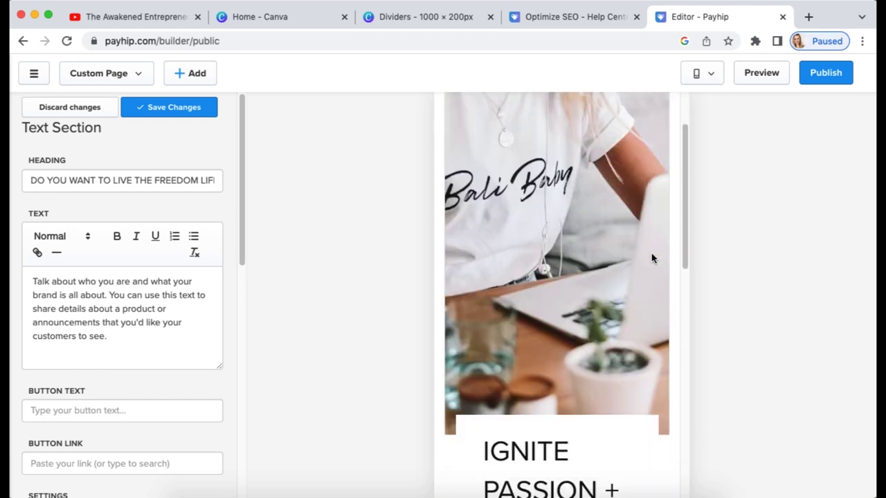
scroll(653, 257, "down", 5)
left_click(704, 72)
left_click(694, 99)
scroll(481, 346, "down", 1)
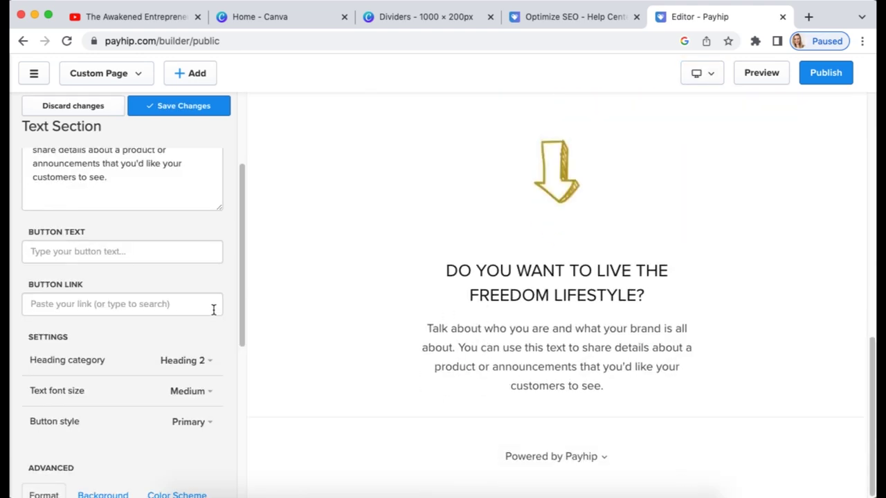
scroll(437, 275, "up", 10)
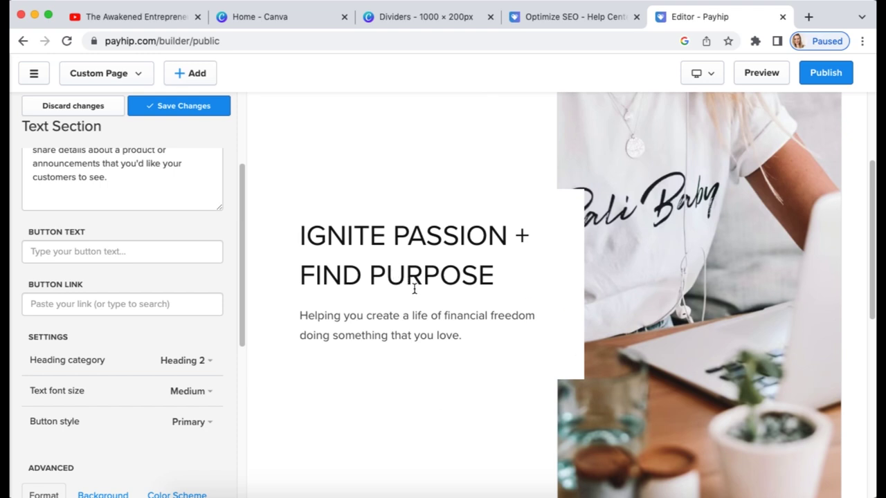
scroll(414, 290, "down", 8)
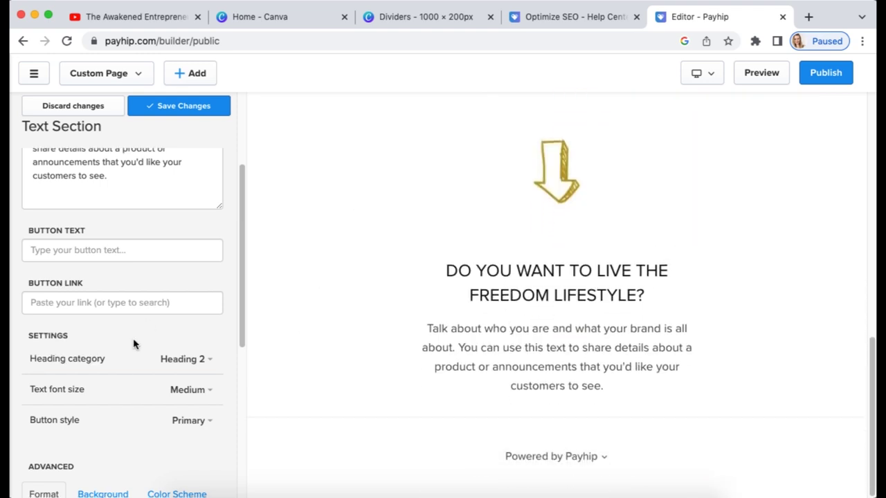
Step: Review the Text section's format settings and set its content width to Medium
scroll(134, 343, "down", 3)
scroll(199, 284, "up", 2)
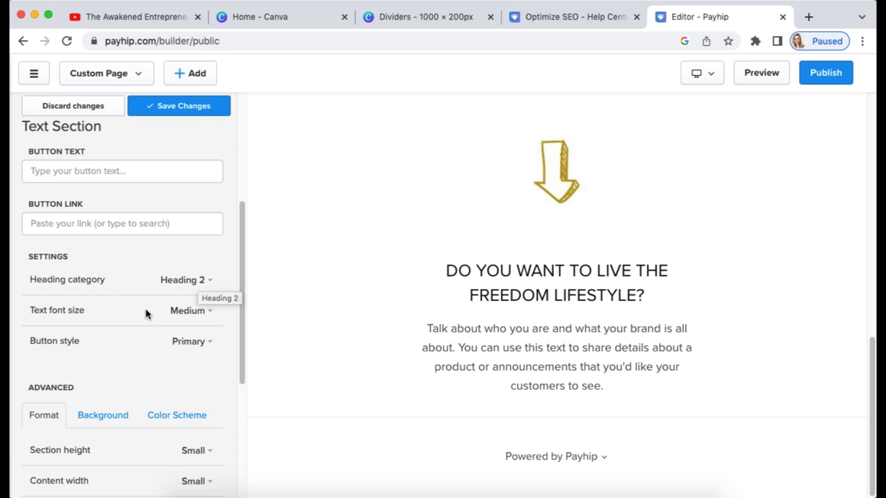
scroll(156, 350, "down", 5)
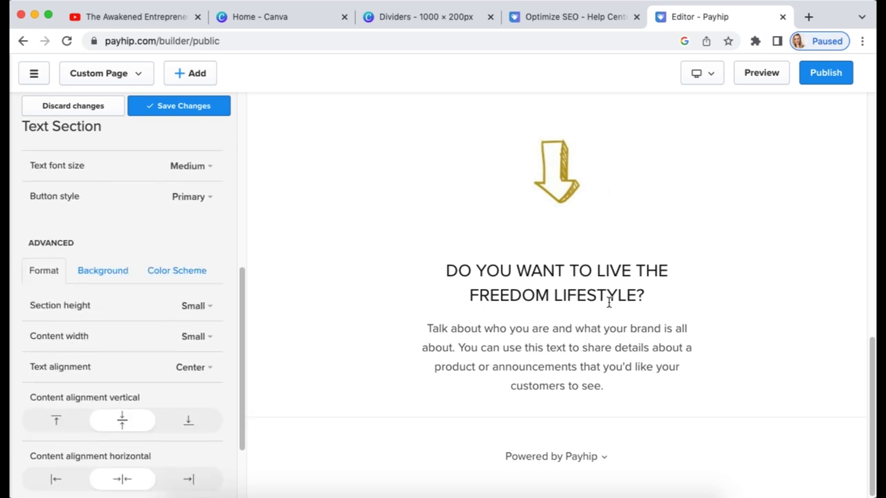
left_click(212, 311)
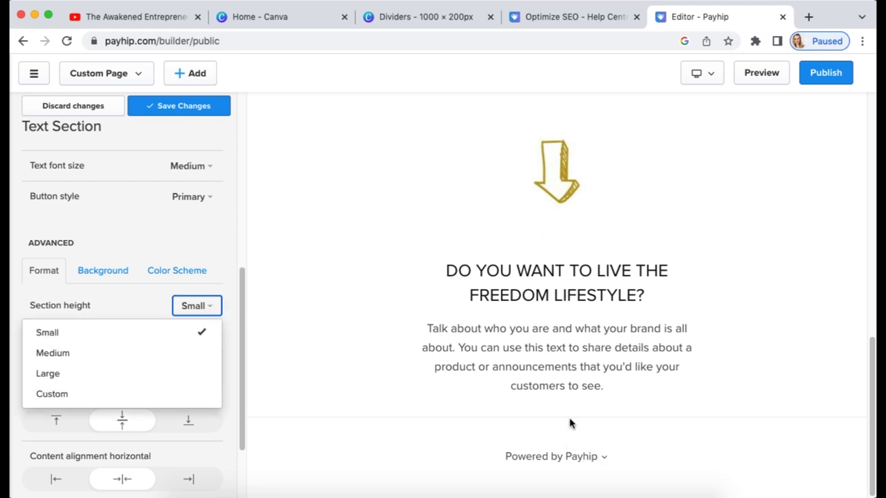
left_click(202, 238)
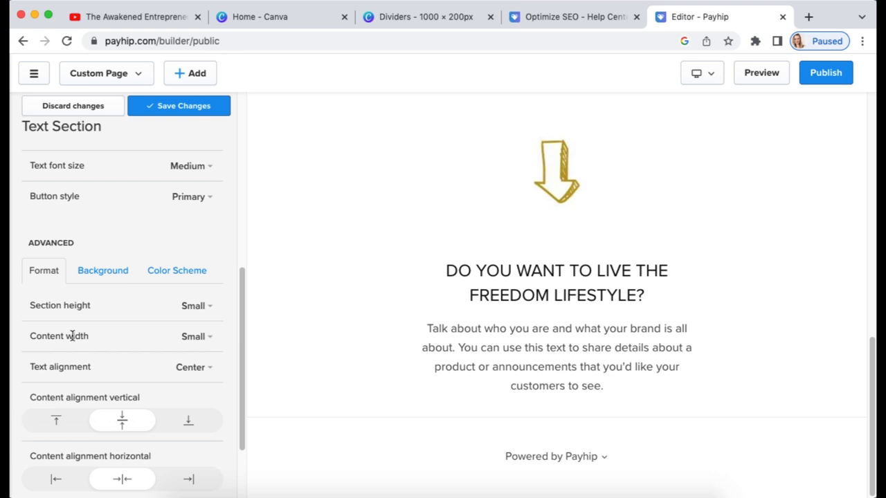
left_click(210, 338)
left_click(142, 386)
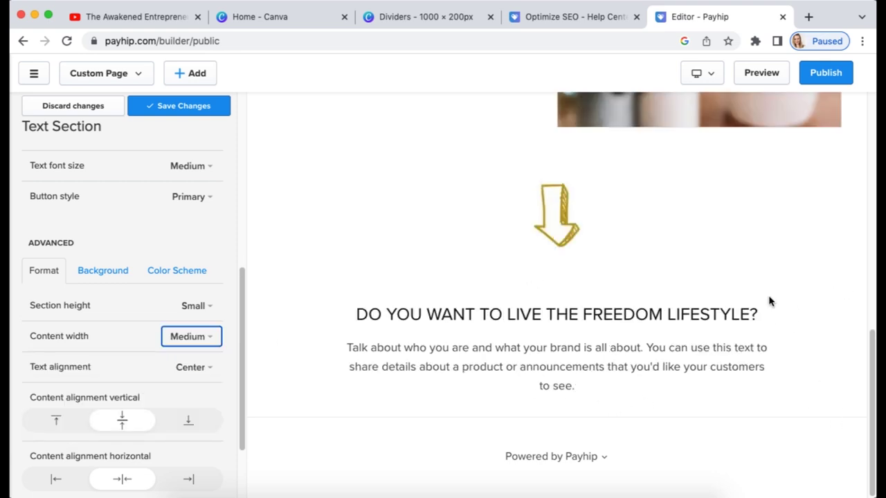
Step: Keep the Text section's text alignment at Center, save the changes, and return to the Homepage section list
scroll(222, 346, "down", 3)
left_click(199, 283)
left_click(188, 305)
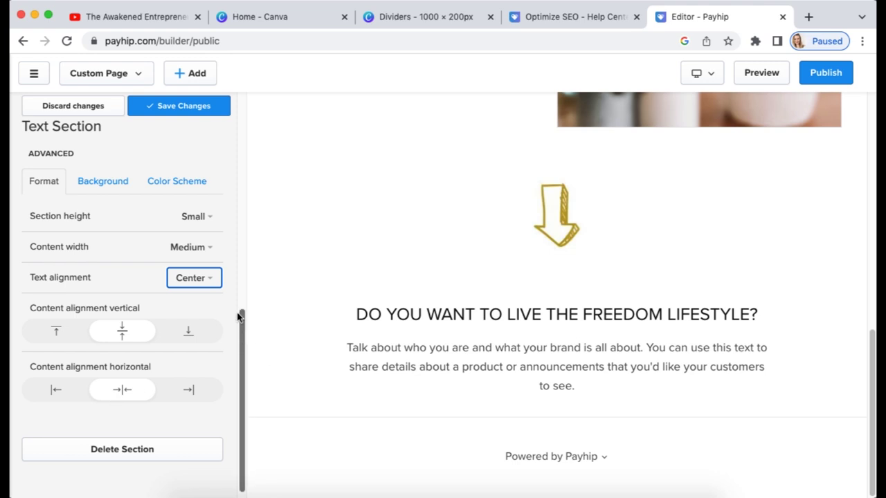
scroll(239, 316, "up", 5)
left_click(190, 109)
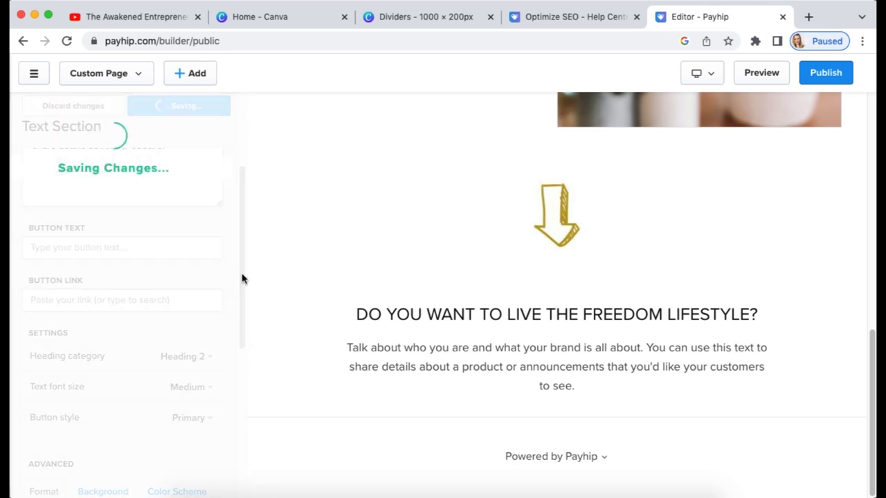
left_click(33, 107)
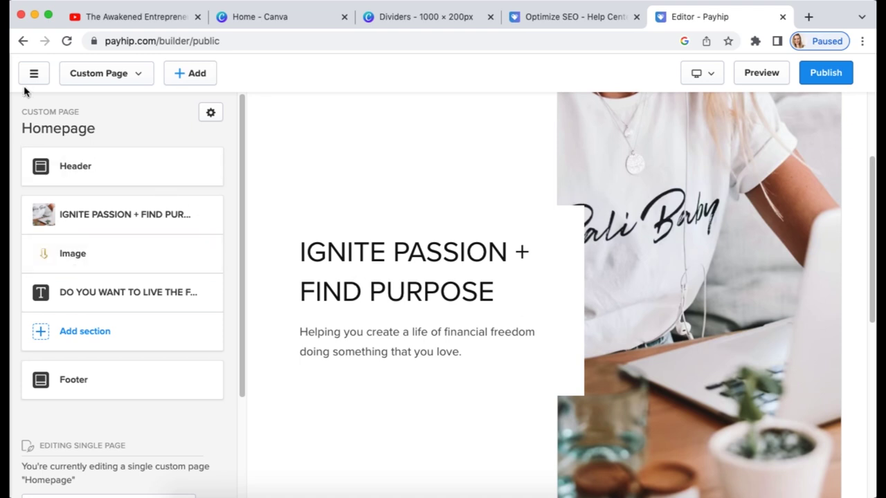
Step: Open the font settings in the store style, dismiss the font tip, and look over the heading font options
scroll(168, 376, "down", 4)
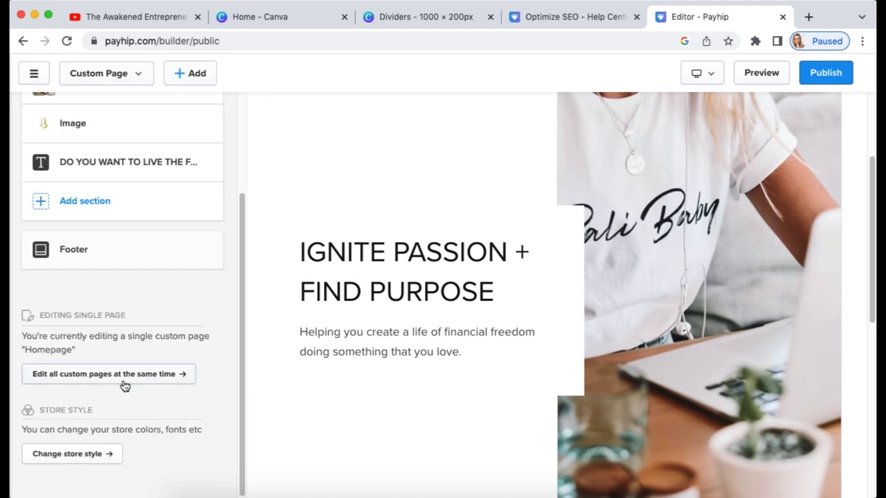
left_click(68, 459)
left_click(57, 199)
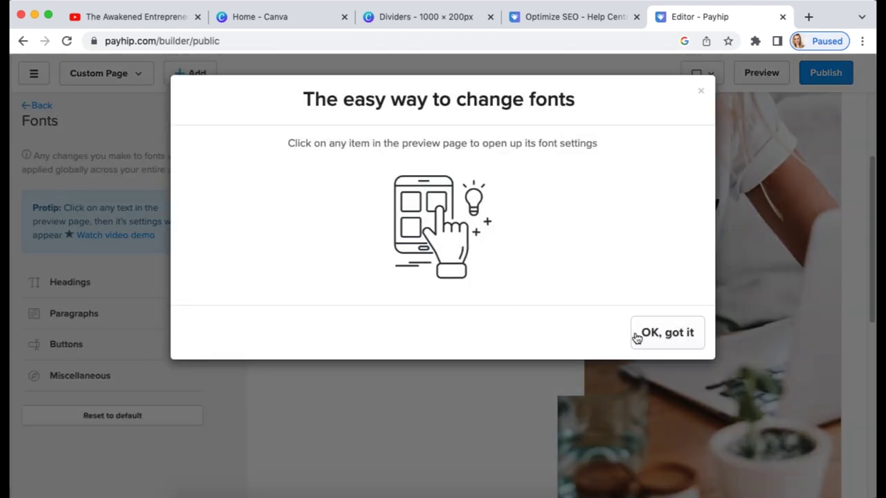
left_click(676, 335)
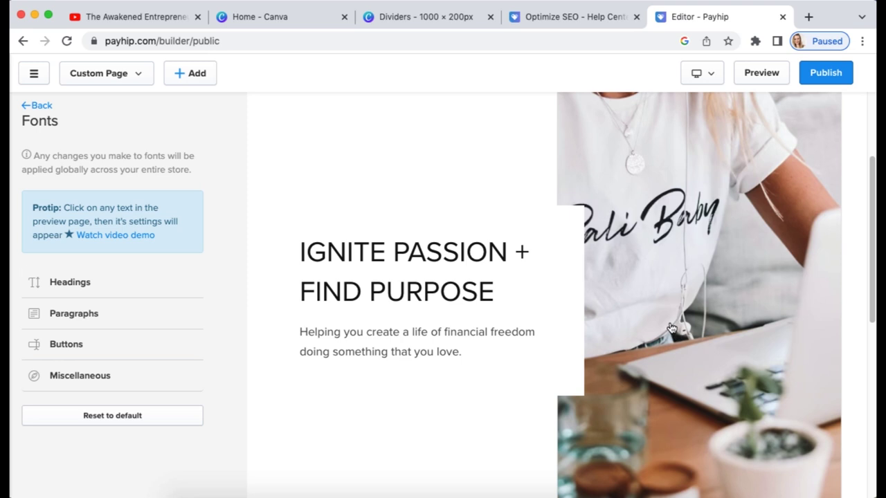
left_click(80, 285)
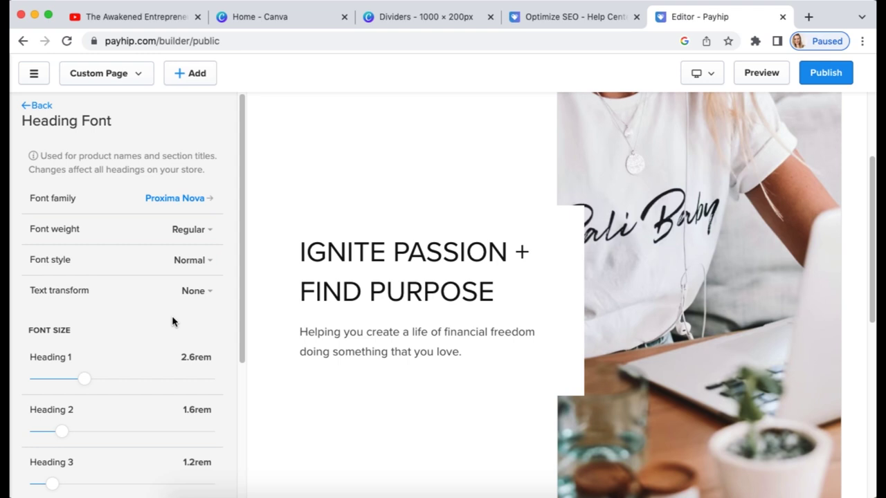
left_click(31, 105)
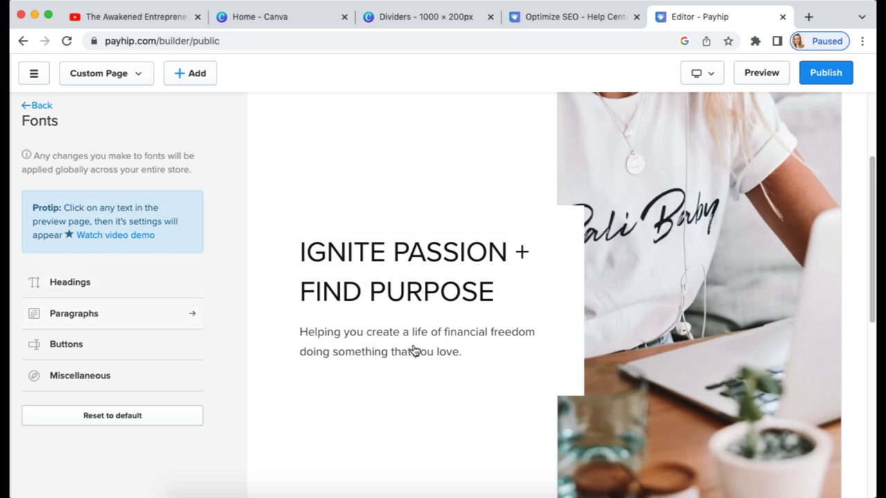
Step: Set the heading font family to Abril Fatface, save the change, and return to the Heading Font settings
left_click(79, 287)
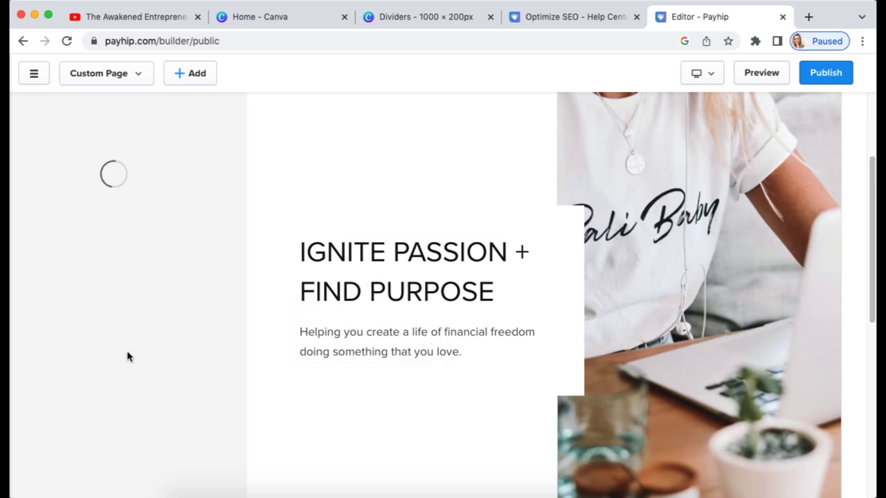
left_click(178, 200)
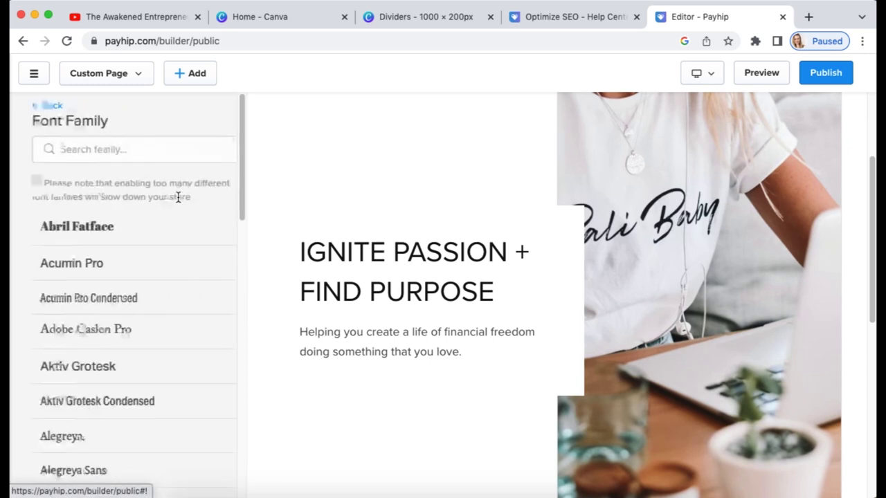
left_click(114, 223)
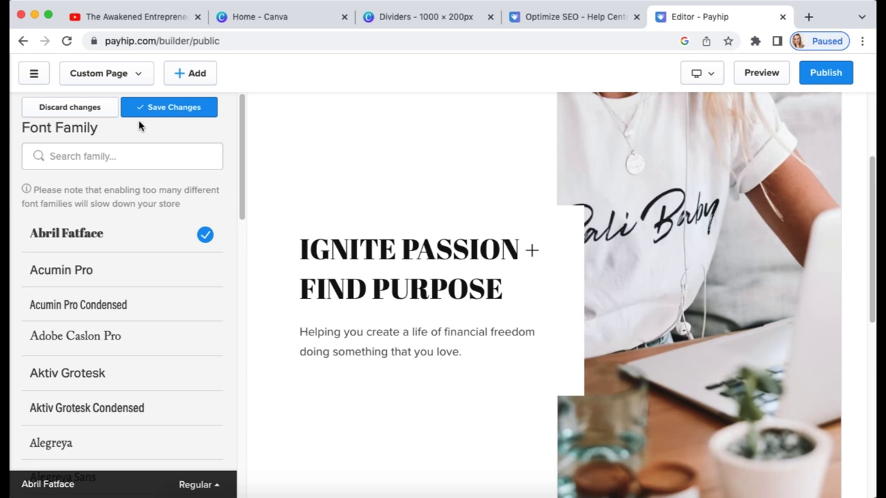
left_click(196, 107)
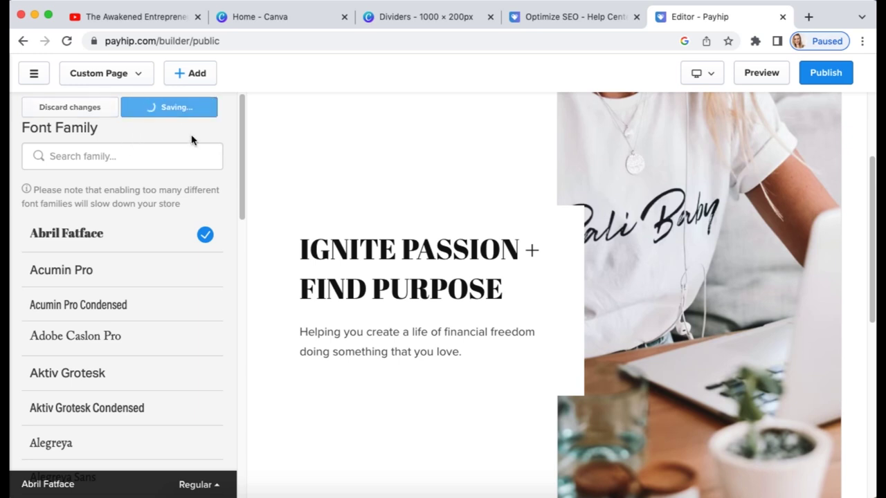
left_click(40, 108)
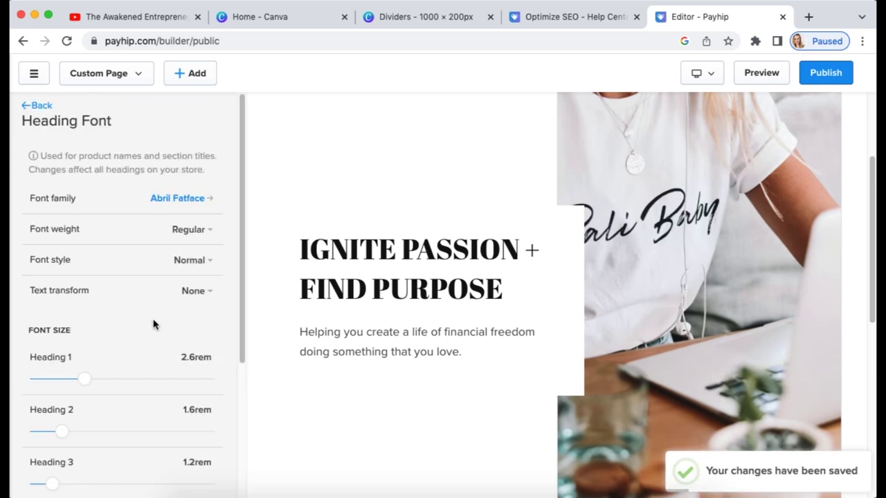
Step: Set the Heading 1 font size to 2.4rem
scroll(153, 322, "down", 1)
left_click(191, 337)
key("BackSpace")
type("4")
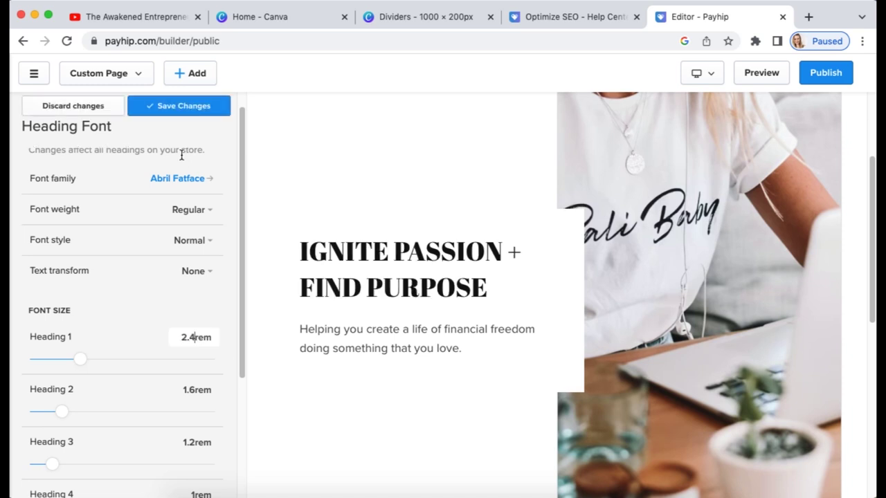
Step: Check the resized Heading 1 in the mobile preview and switch back to the desktop preview
left_click(712, 75)
left_click(716, 119)
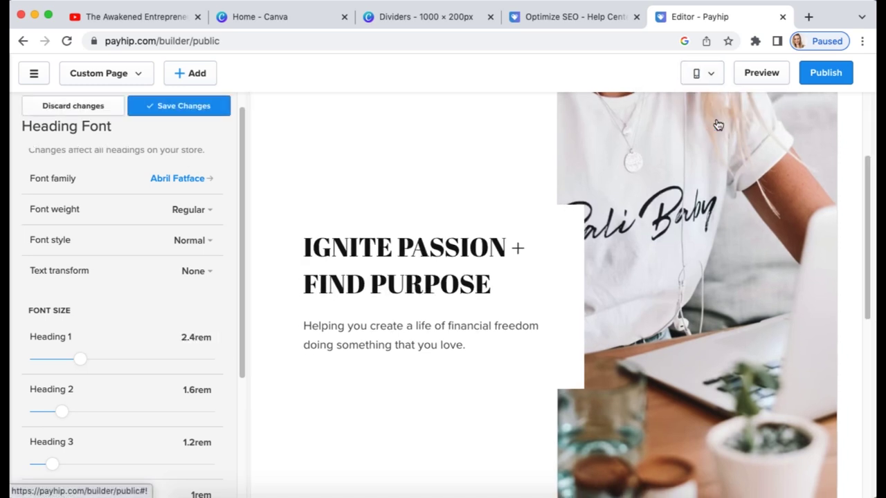
scroll(623, 253, "down", 5)
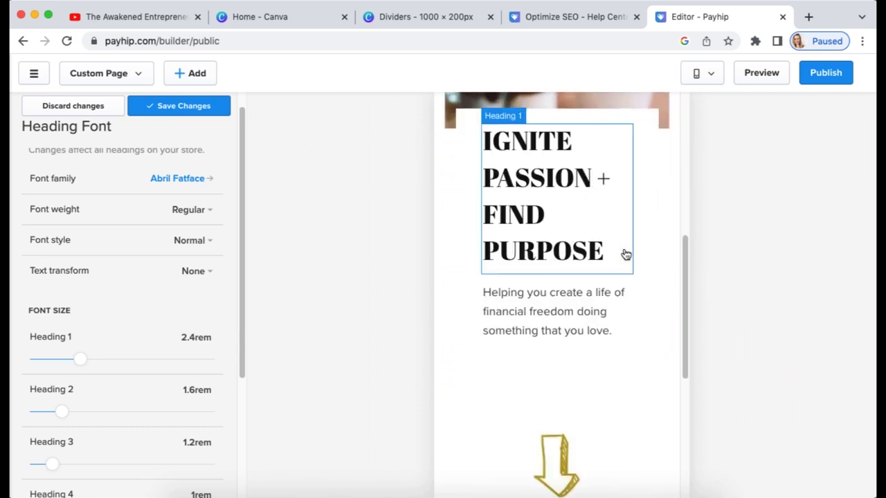
scroll(626, 255, "up", 6)
left_click(720, 79)
left_click(708, 96)
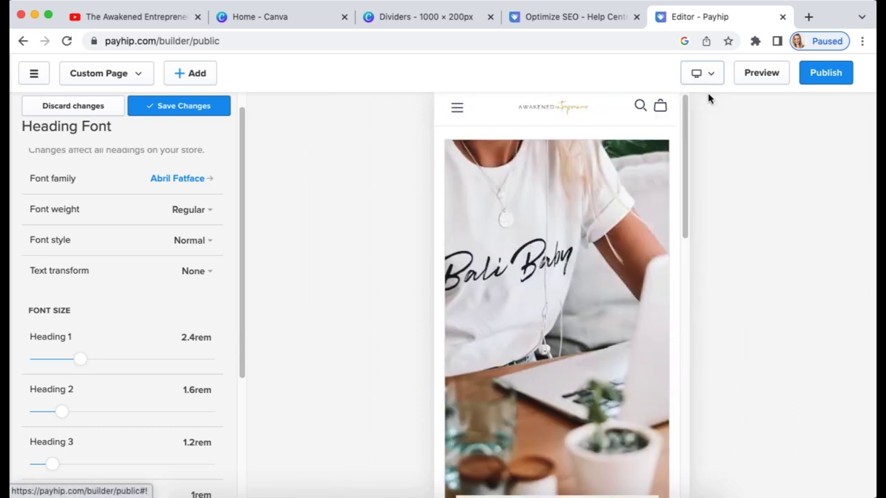
Step: Review the homepage headings and remaining heading settings, save the heading font changes, and return to the Fonts list
scroll(142, 304, "down", 4)
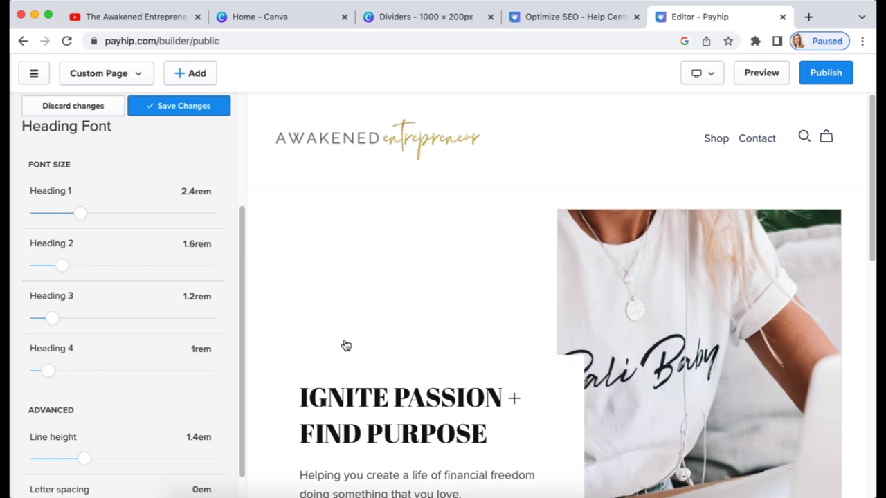
scroll(351, 348, "down", 3)
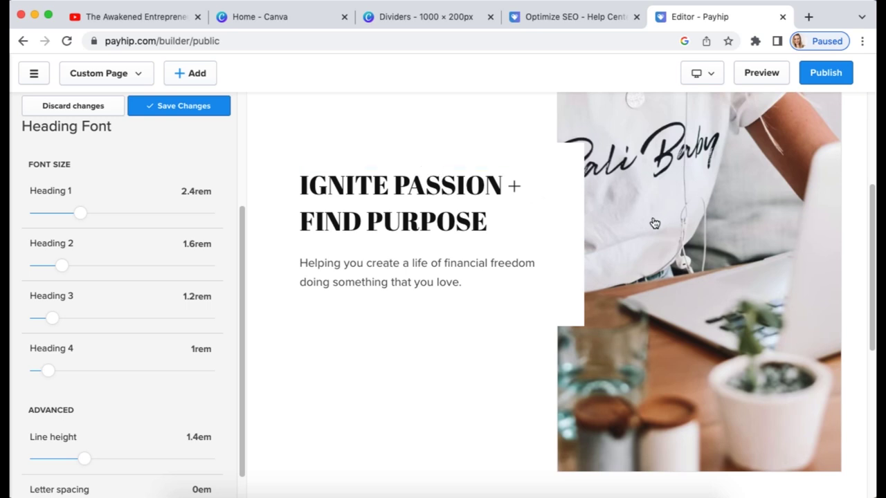
scroll(493, 301, "down", 3)
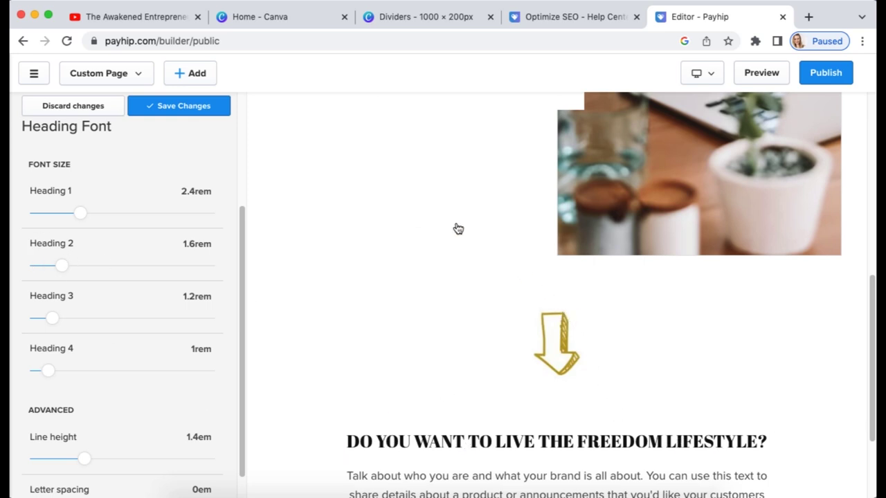
scroll(135, 374, "down", 1)
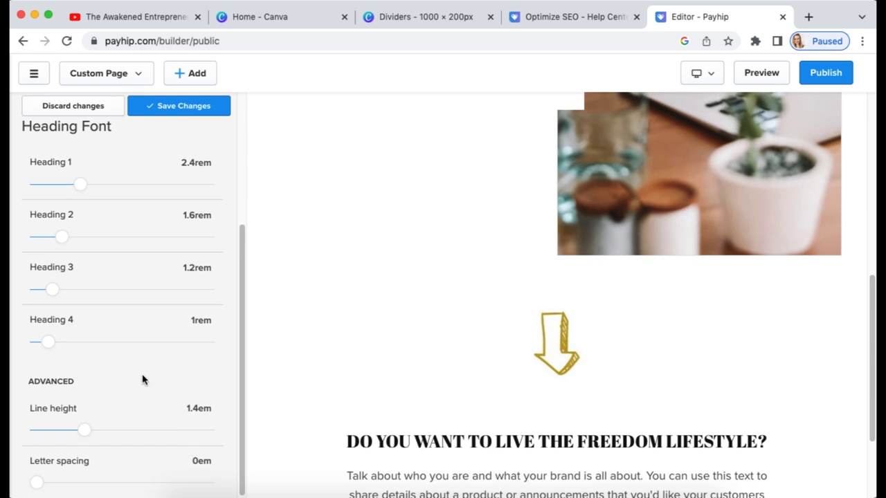
left_click(191, 116)
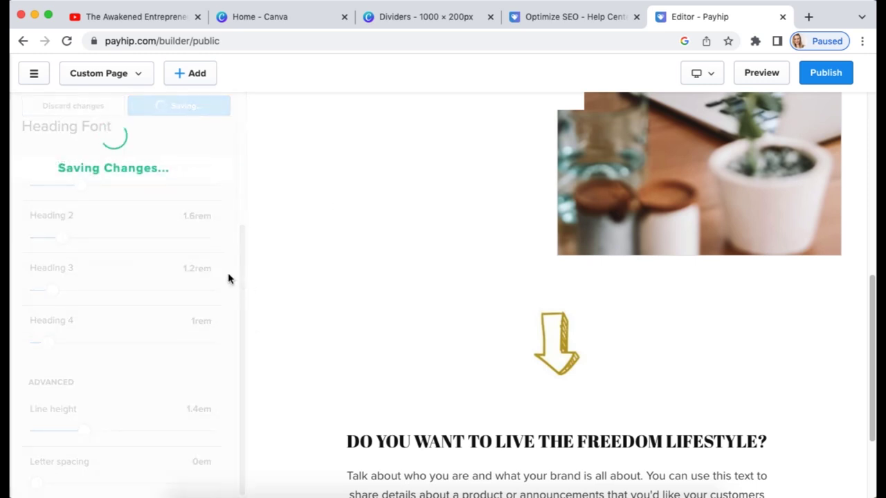
left_click(31, 105)
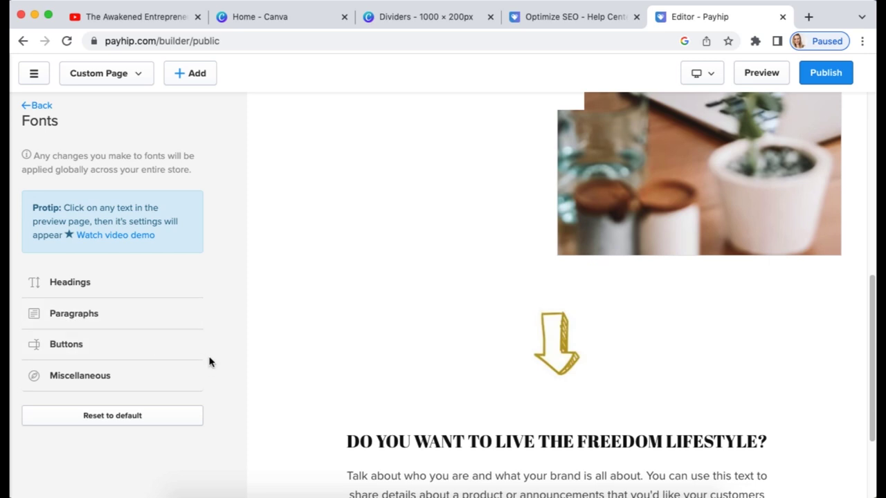
Step: View the button font settings and return to the Store Style options
left_click(47, 346)
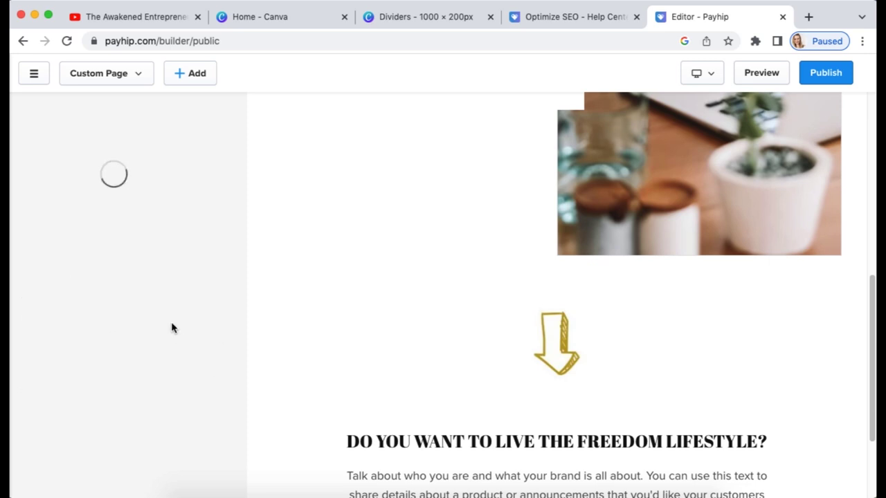
left_click(32, 108)
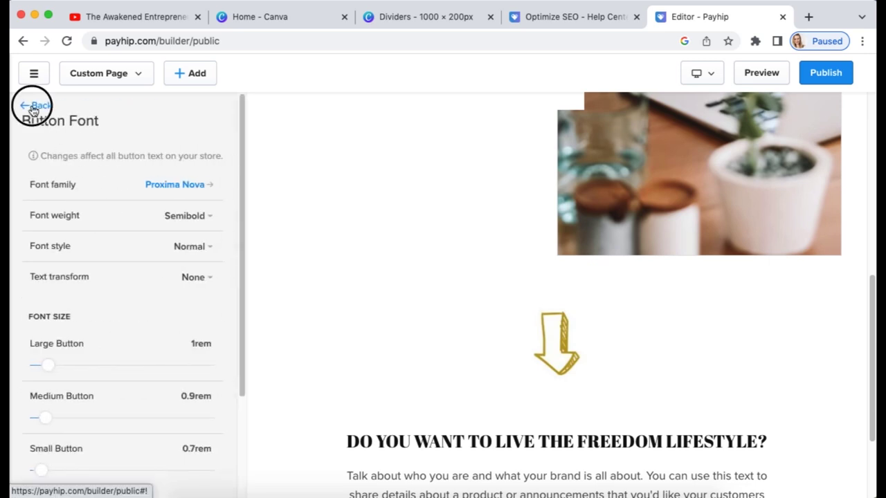
left_click(28, 106)
Step: Review the White section color scheme's text and button colors, and select the hex code of the secondary button's normal-state text color
left_click(79, 165)
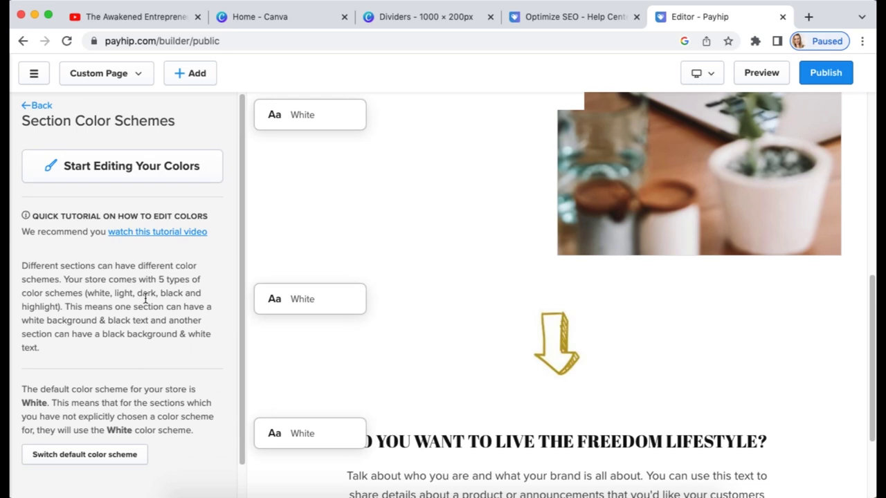
left_click(99, 173)
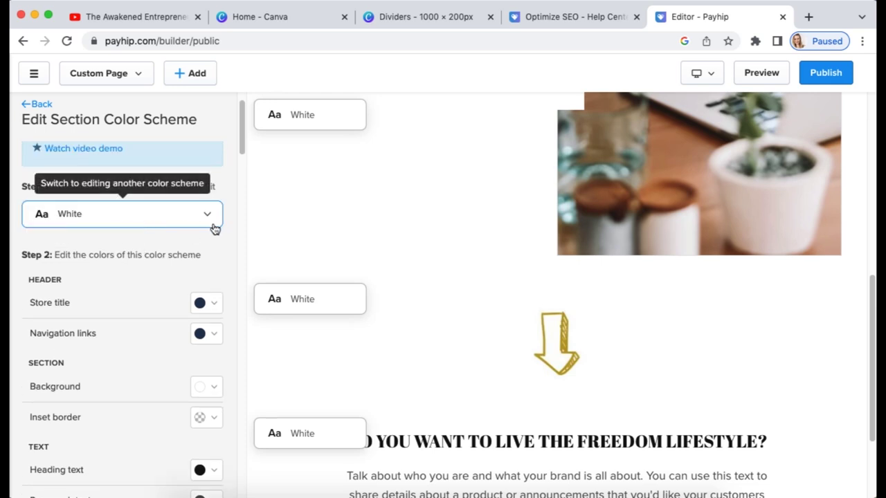
scroll(184, 359, "down", 4)
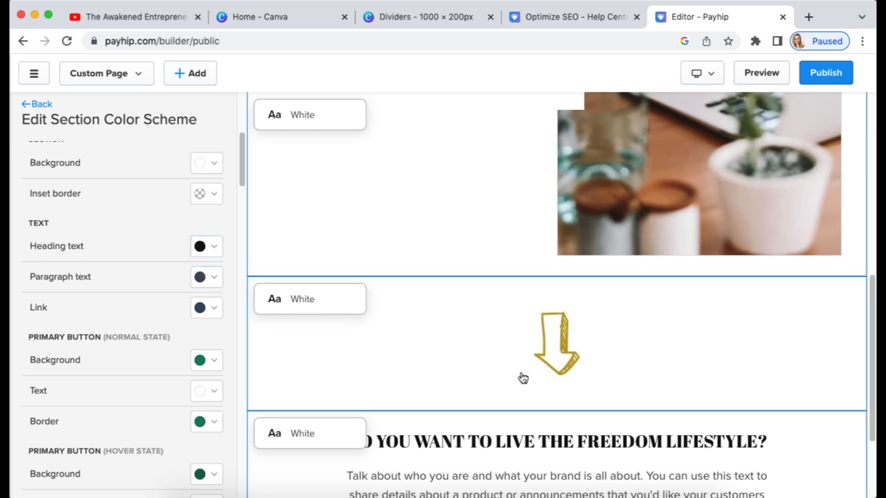
scroll(156, 314, "down", 2)
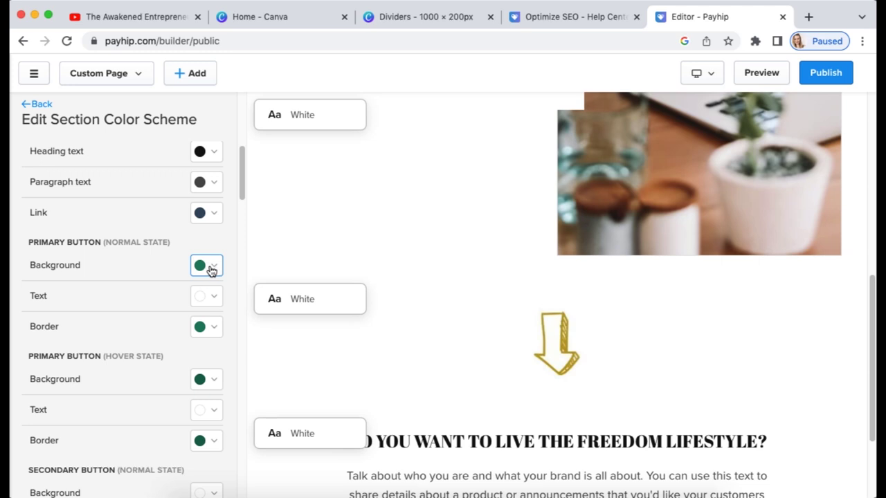
scroll(154, 355, "down", 7)
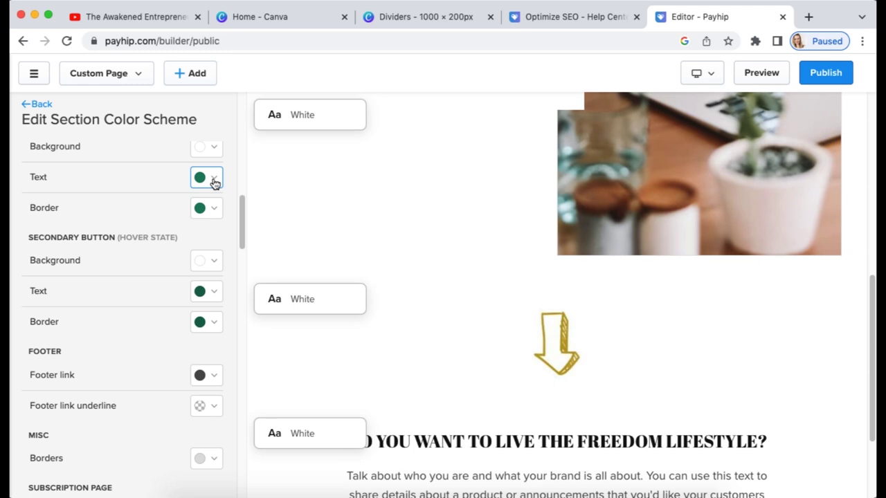
left_click(214, 180)
left_click_drag(170, 305, 110, 303)
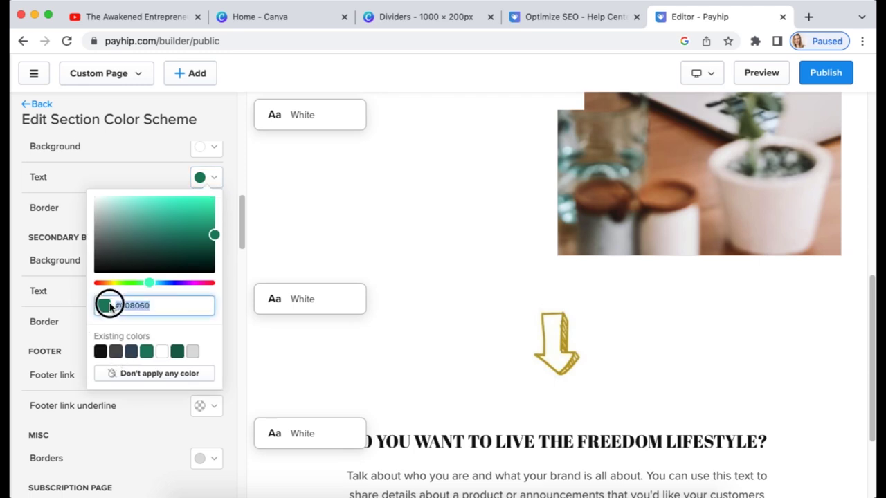
Step: Switch to Canva, view the colour palette in the Brand Board Template design, close the design, and return to the Payhip editor
left_click(307, 20)
left_click(554, 317)
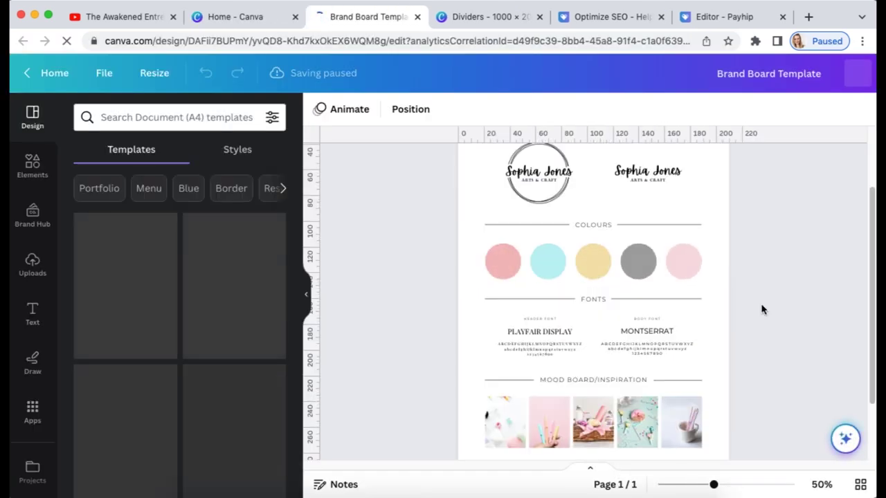
scroll(758, 345, "down", 3)
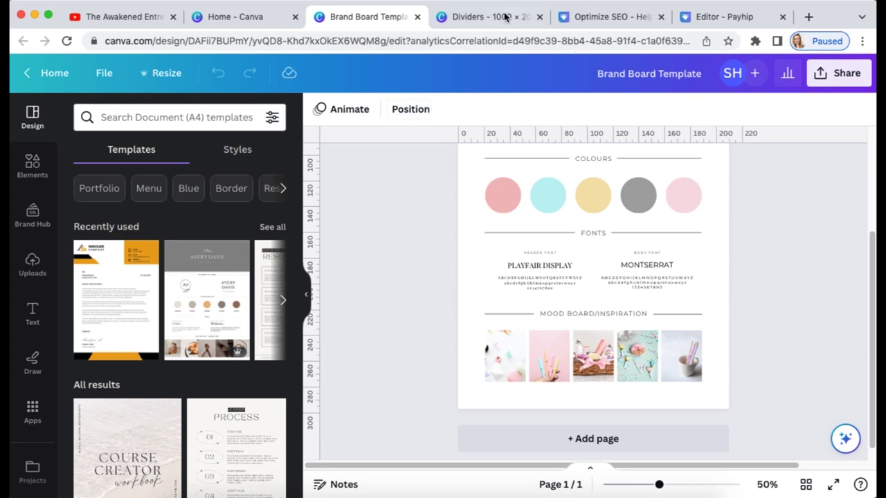
left_click(417, 17)
left_click(266, 28)
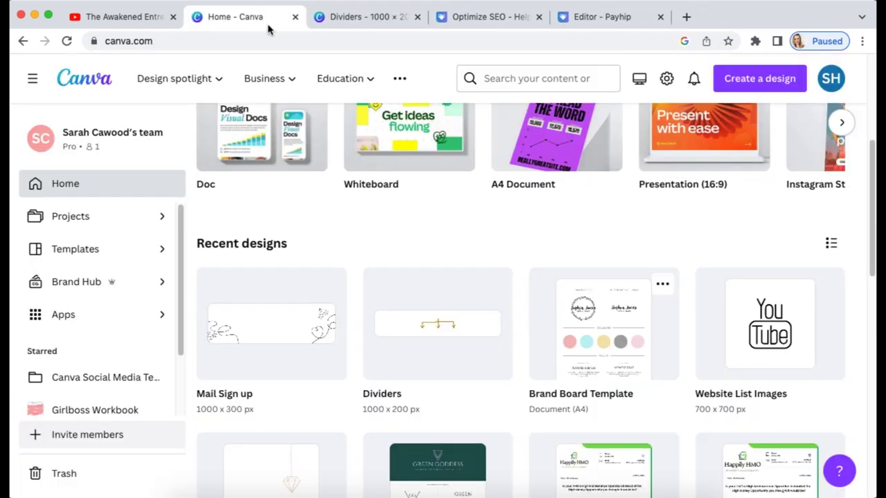
left_click(592, 18)
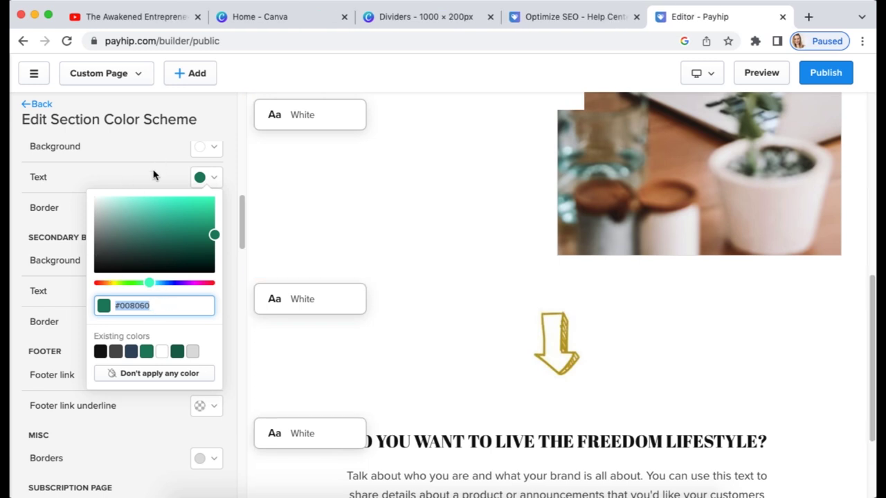
Step: Close the color picker, review the remaining White scheme colors, and go back to the Section Color Schemes overview
left_click(220, 209)
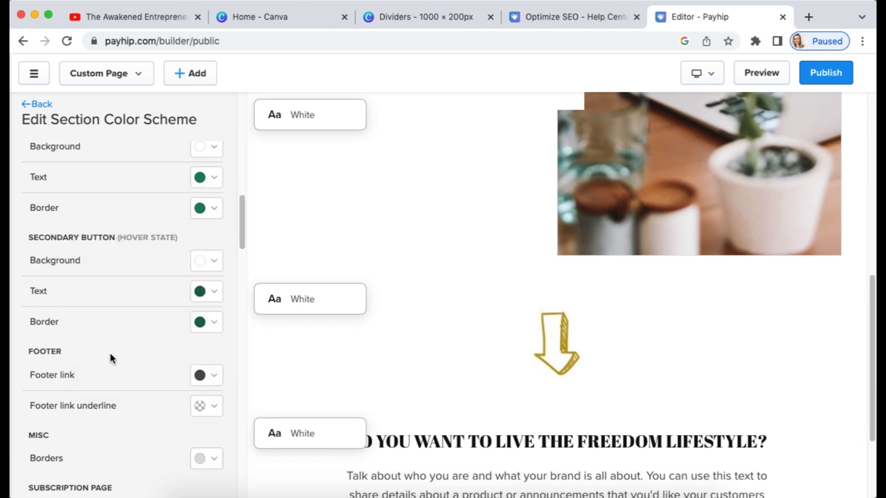
scroll(180, 422, "down", 10)
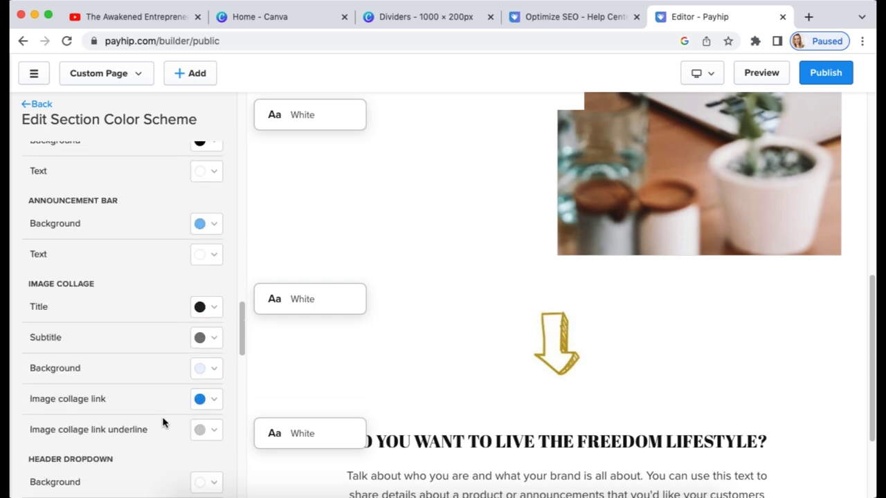
scroll(164, 420, "up", 8)
left_click(30, 105)
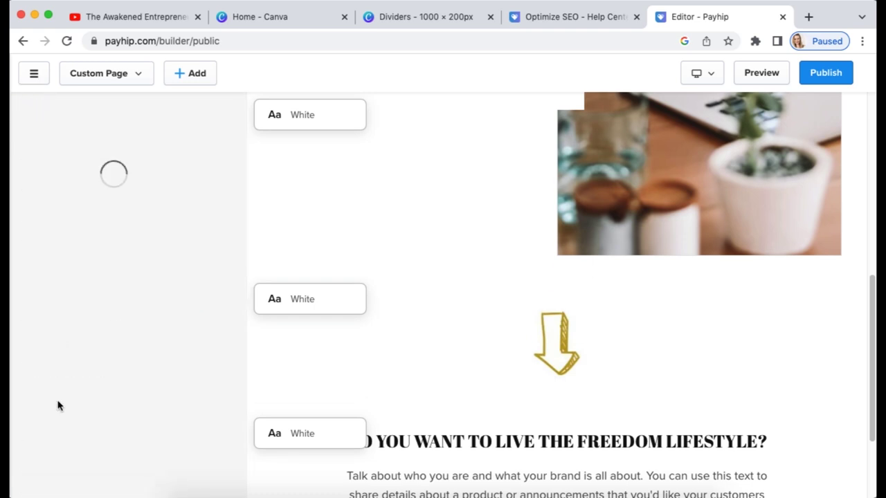
Step: View the Light and Black color schemes in the color scheme editor, and return to the Homepage section list
left_click(114, 167)
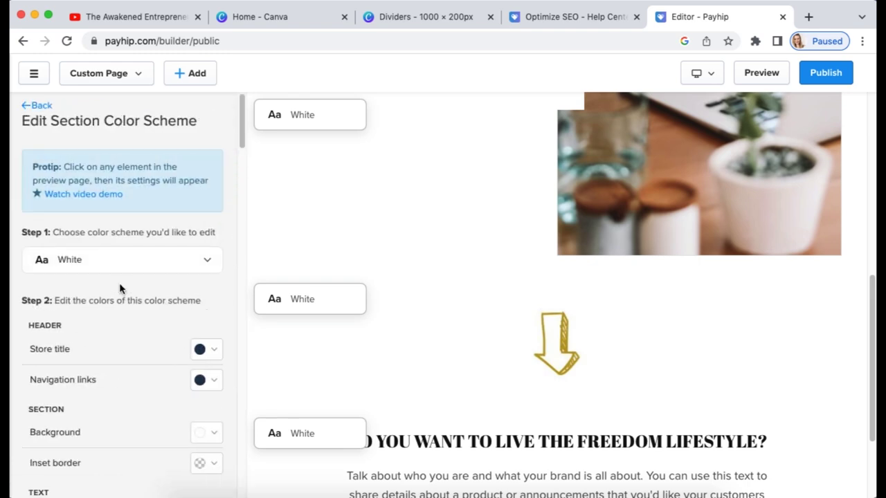
left_click(180, 259)
left_click(78, 338)
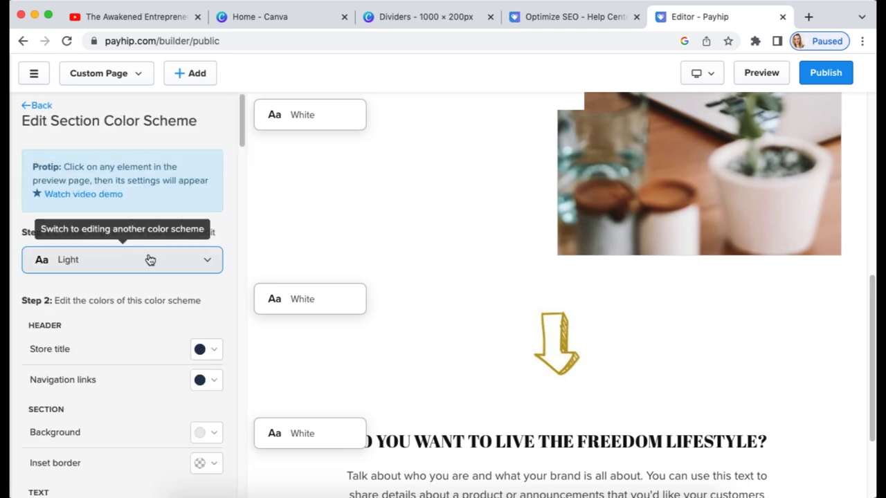
scroll(153, 384, "down", 4)
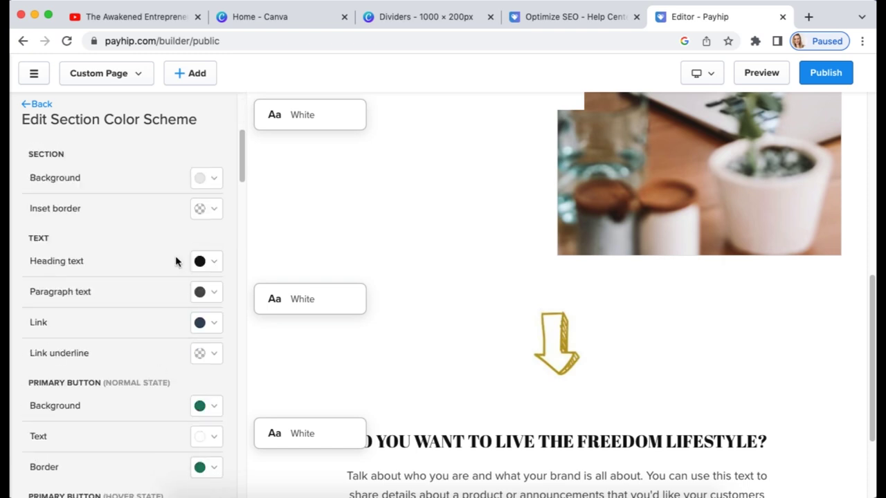
scroll(147, 323, "up", 4)
left_click(191, 202)
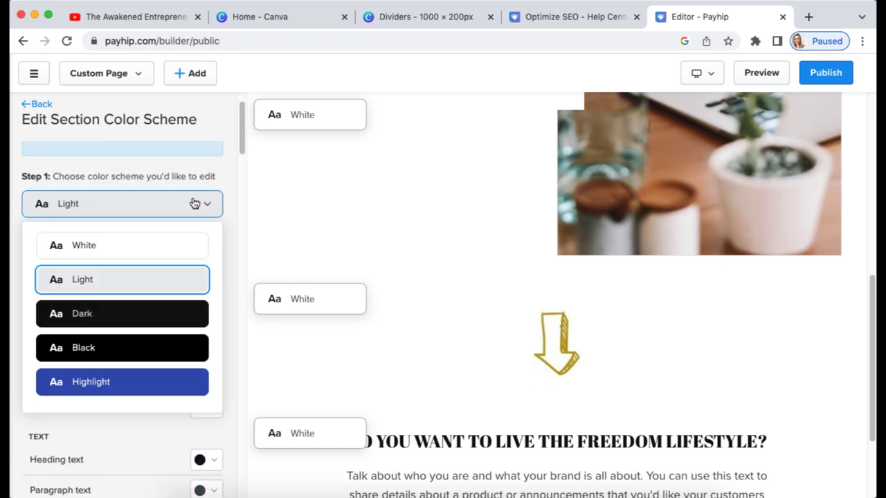
left_click(87, 348)
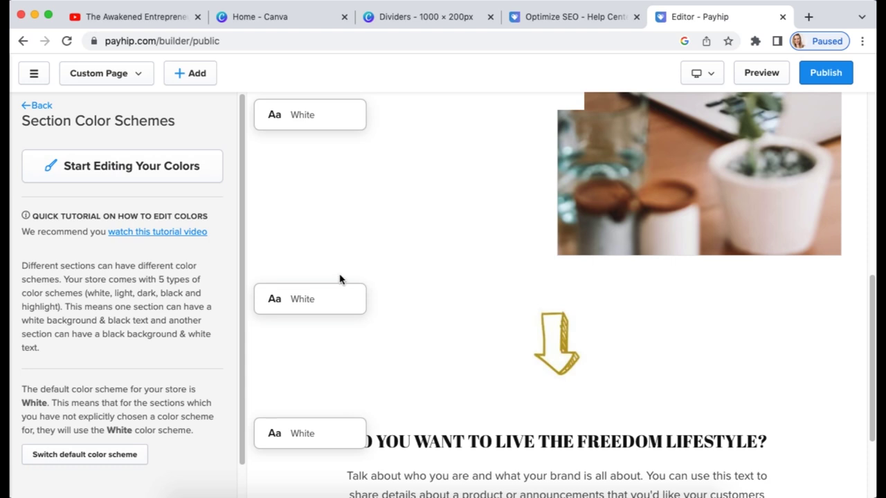
left_click(37, 107)
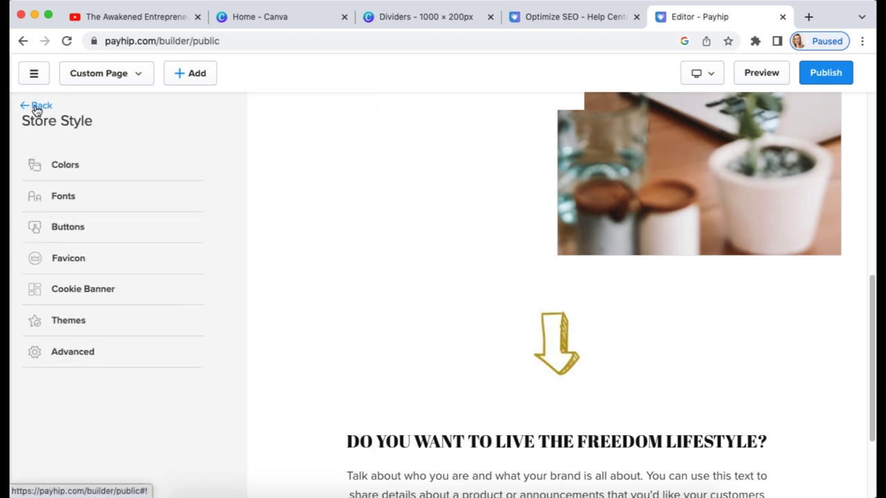
left_click(25, 107)
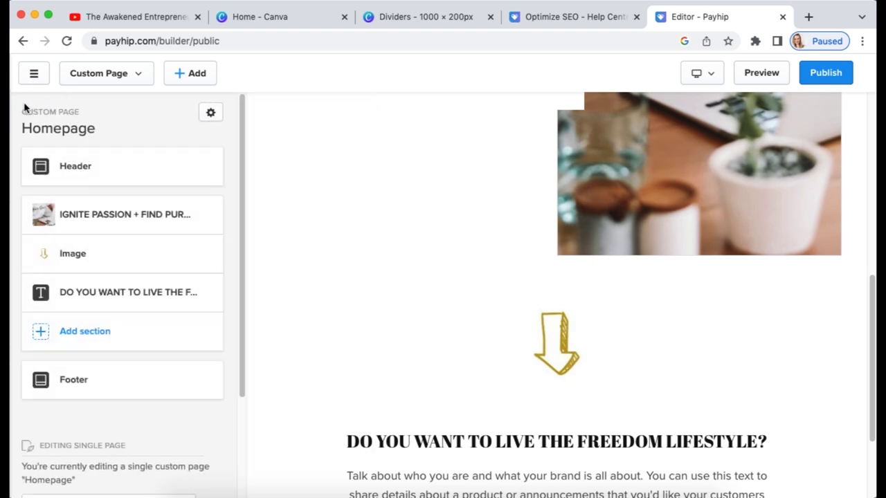
Step: Add an Image section below the freedom lifestyle text and set its section height to Small
scroll(467, 229, "down", 4)
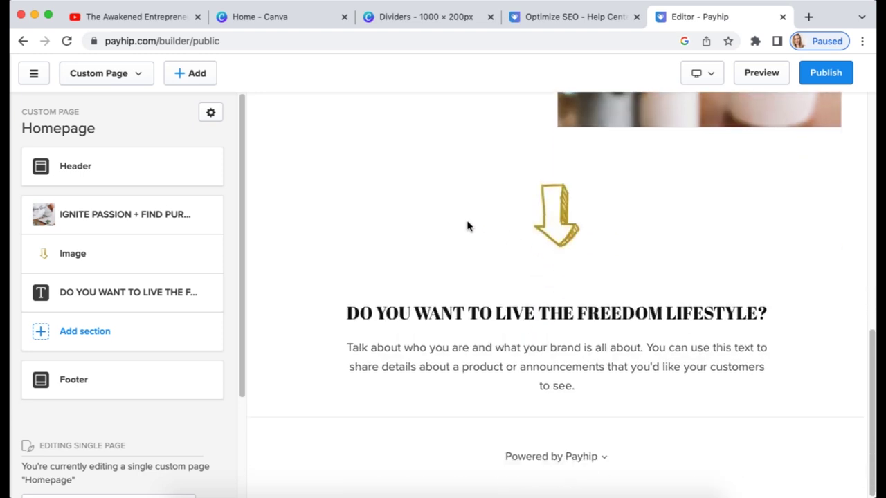
left_click(75, 337)
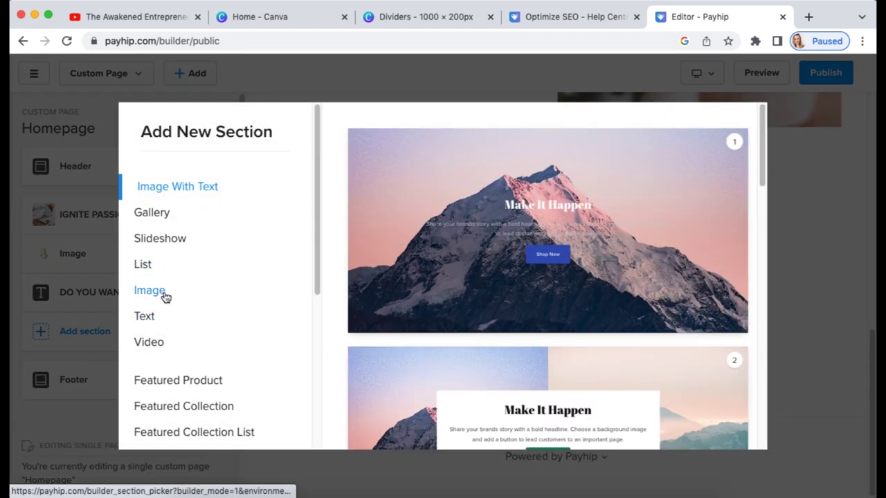
left_click(165, 296)
left_click(547, 258)
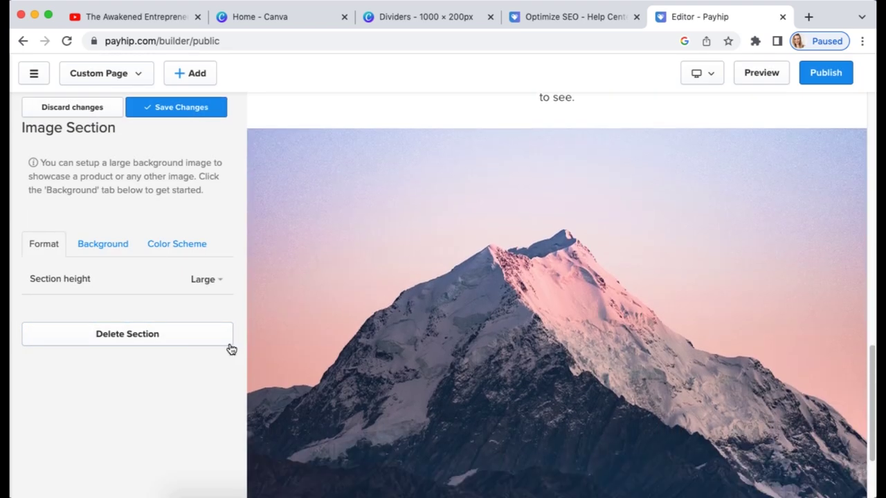
left_click(205, 280)
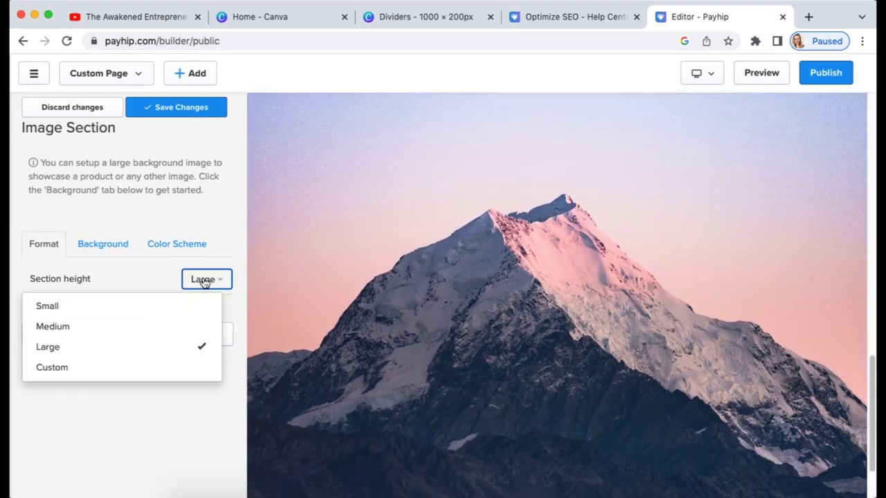
left_click(152, 302)
Step: Replace the new section's background with 1.jpg from the Gold Arrows folder, set the overlay opacity to 0%, and save the changes
left_click(118, 245)
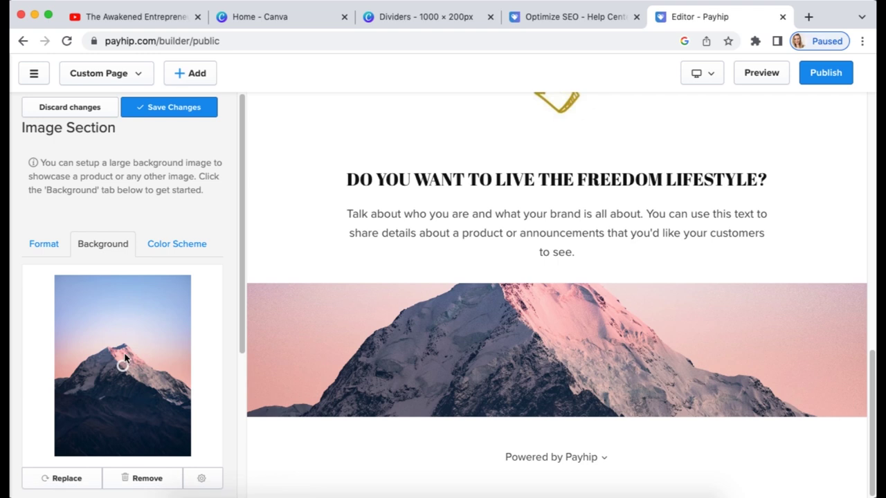
scroll(124, 352, "down", 1)
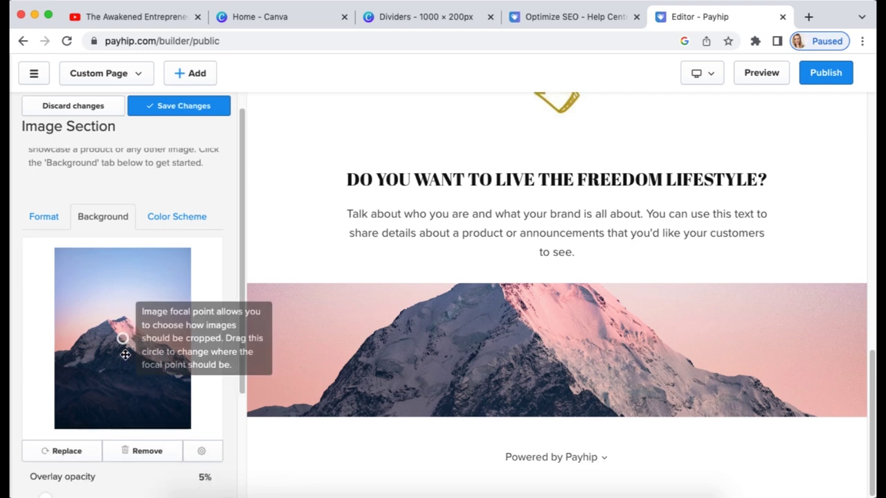
left_click(66, 451)
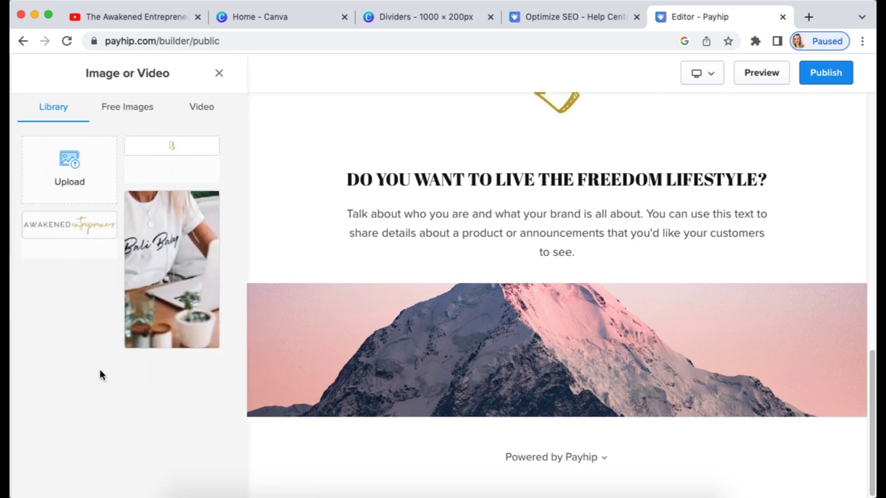
left_click(79, 175)
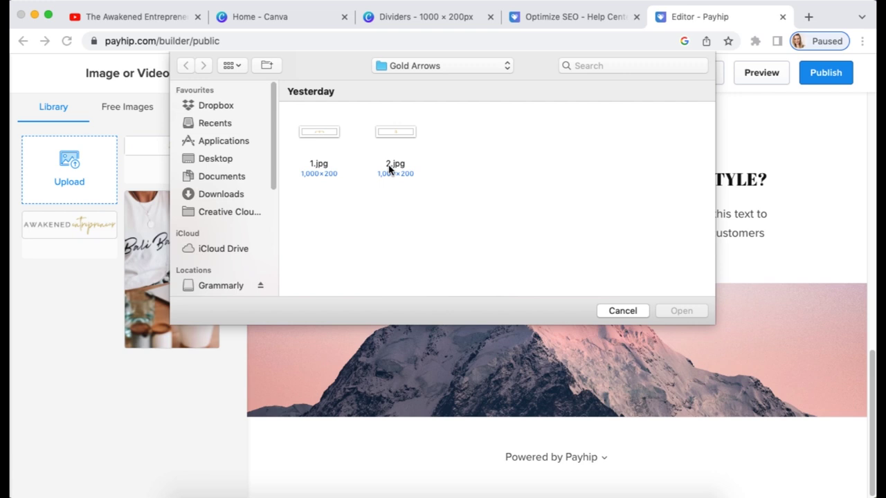
left_click(310, 134)
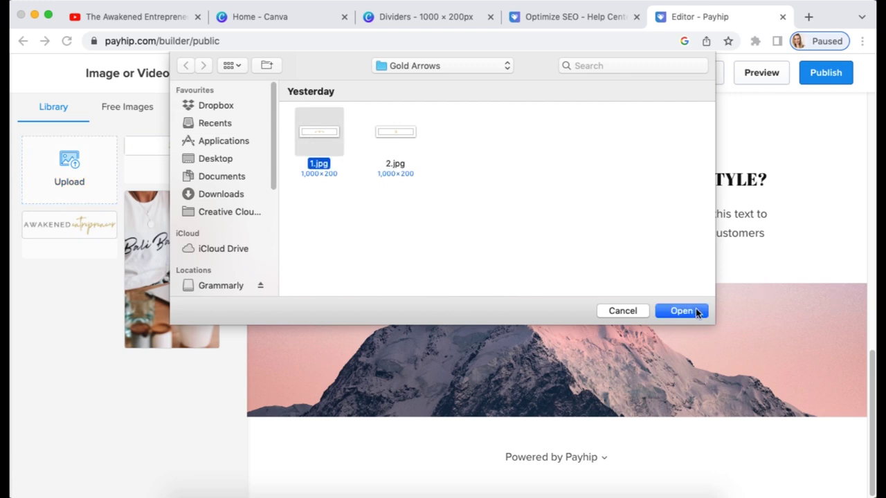
left_click(688, 310)
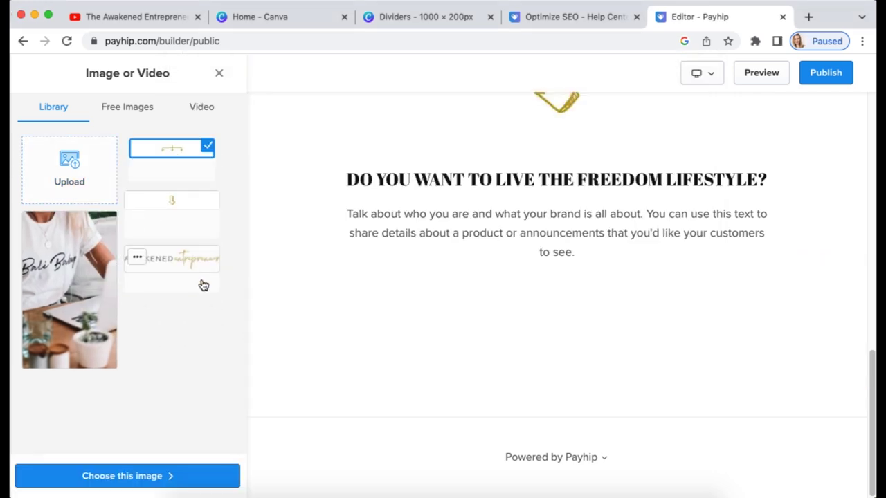
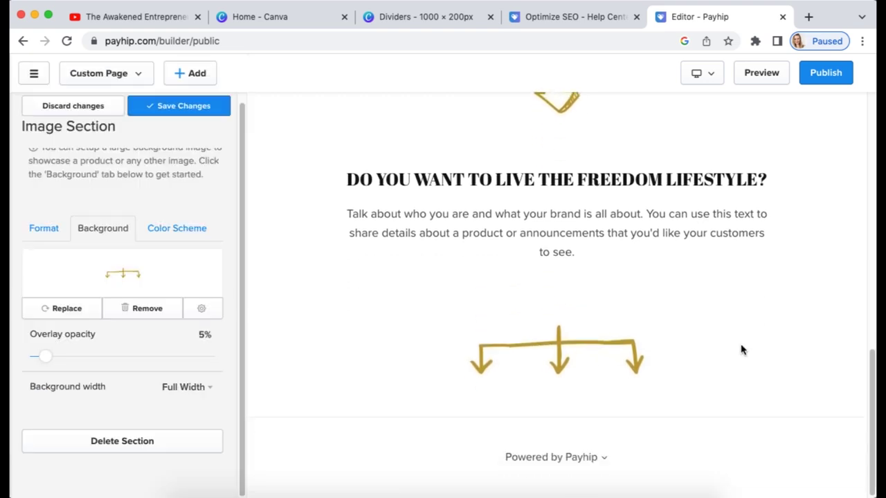
left_click_drag(45, 357, 22, 357)
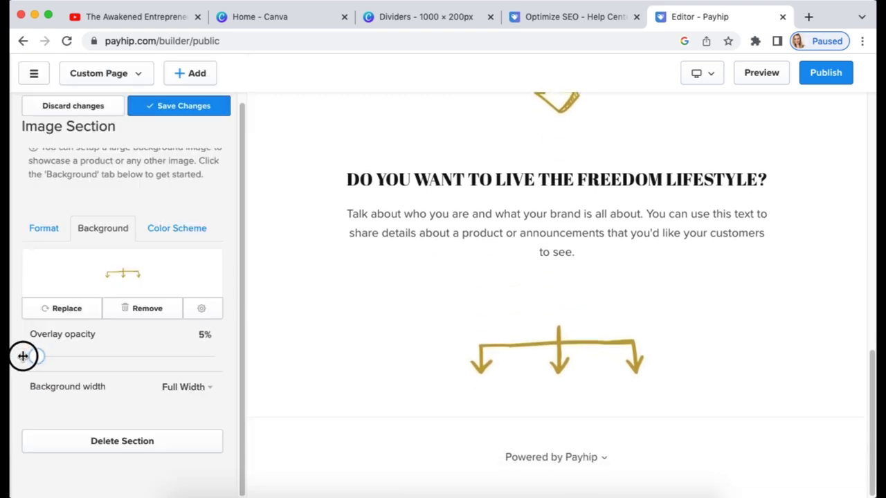
left_click(180, 106)
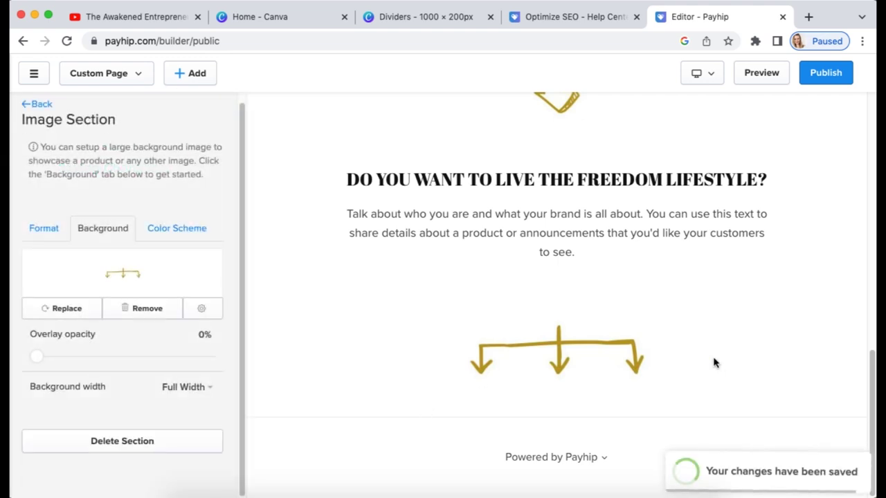
Step: Add a three-column List section with images, titles and text below the gold arrows image on the homepage
left_click(36, 102)
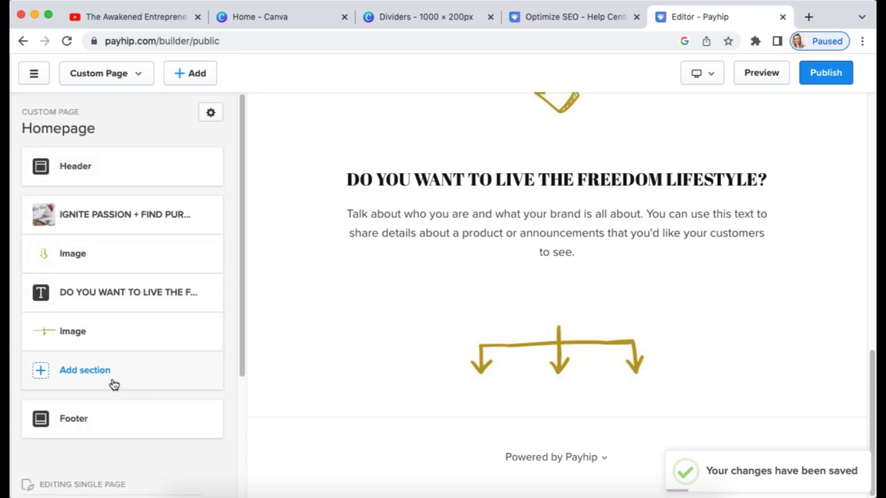
left_click(79, 371)
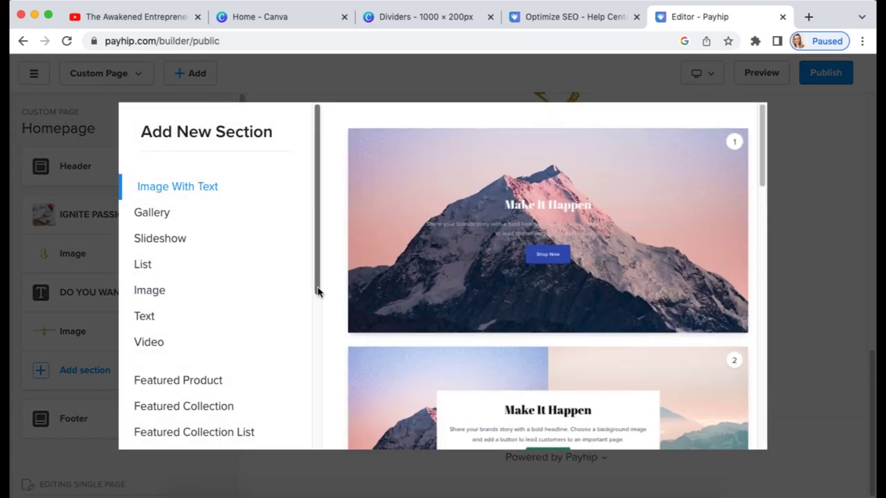
left_click(144, 264)
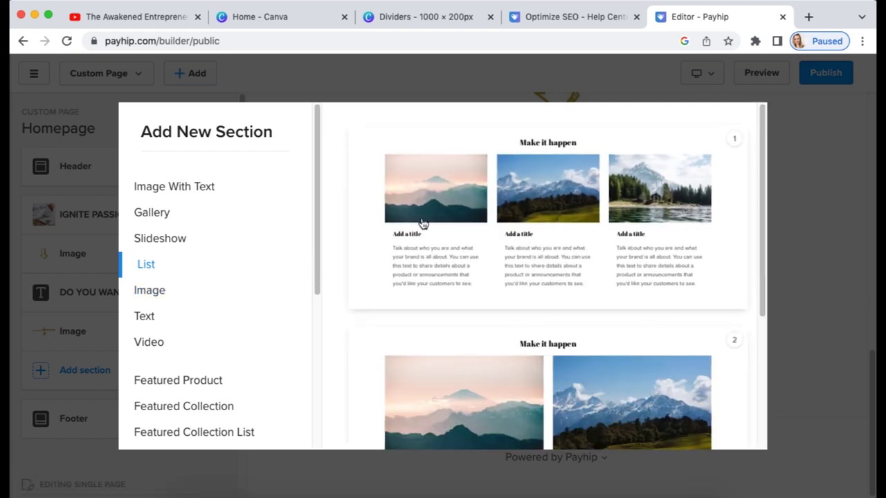
left_click(598, 219)
scroll(542, 382, "up", 10)
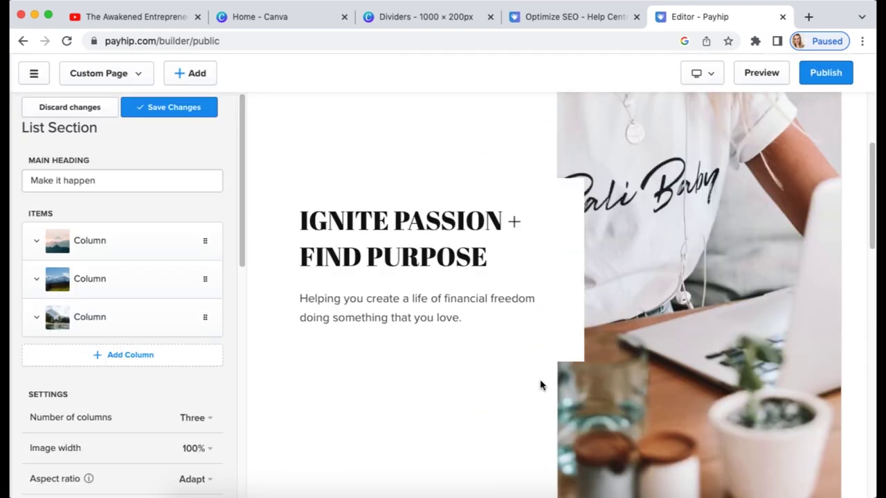
scroll(541, 386, "down", 15)
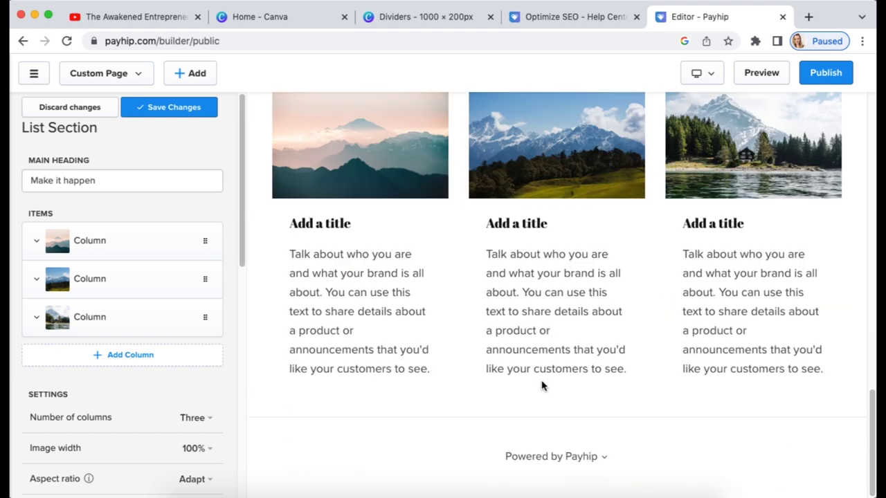
scroll(542, 381, "up", 2)
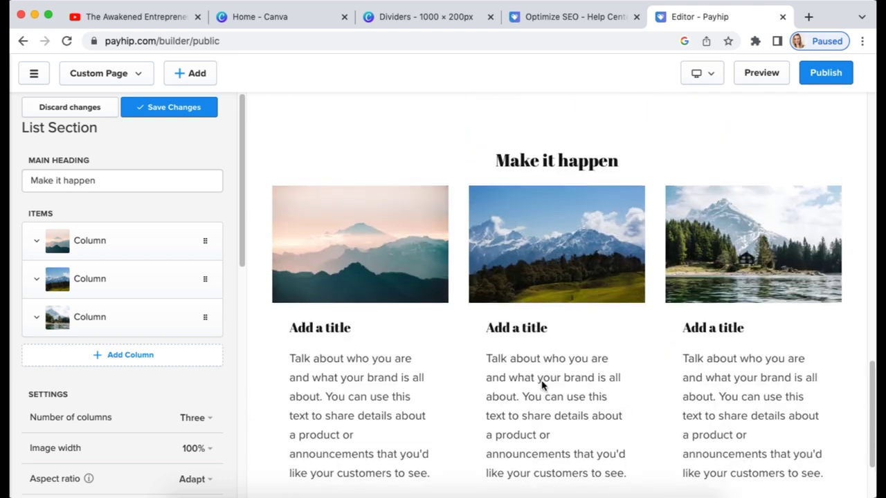
Step: Replace the first column's picture by uploading the YouTube icon, 1.jpg, from the Website List Images folder
left_click(83, 243)
scroll(128, 366, "down", 5)
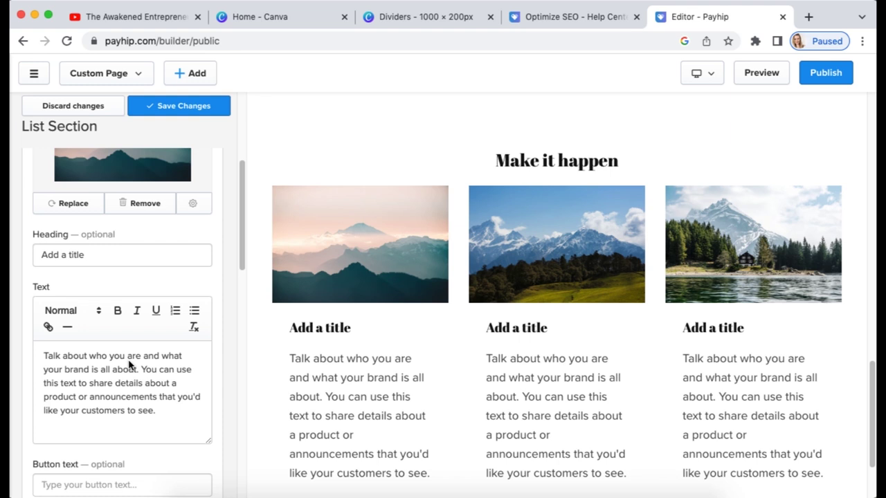
scroll(104, 326, "up", 2)
left_click(74, 270)
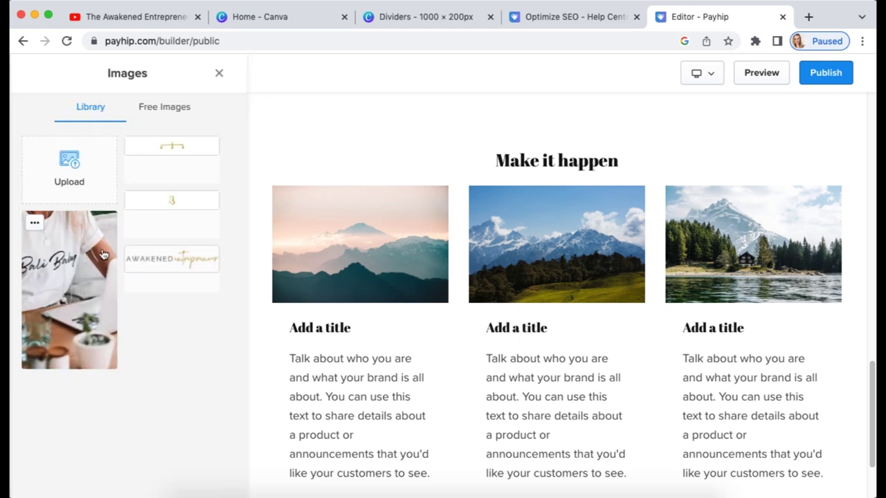
left_click(55, 177)
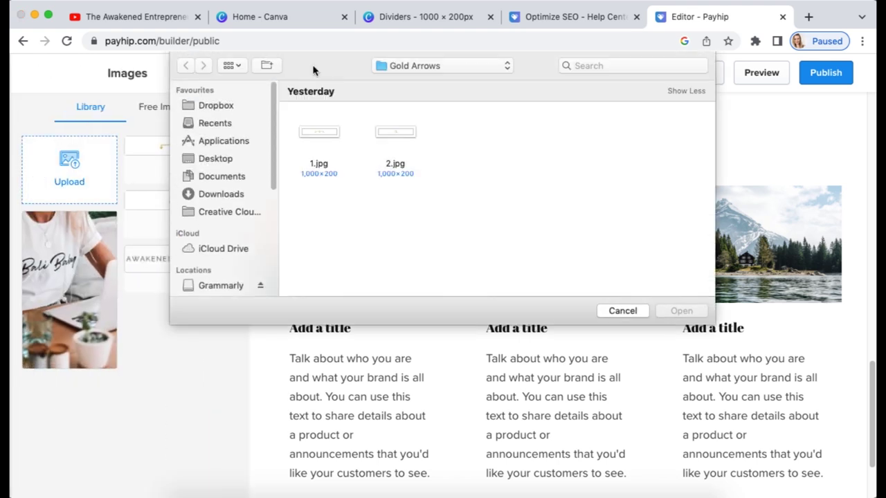
left_click(320, 133)
double_click(321, 136)
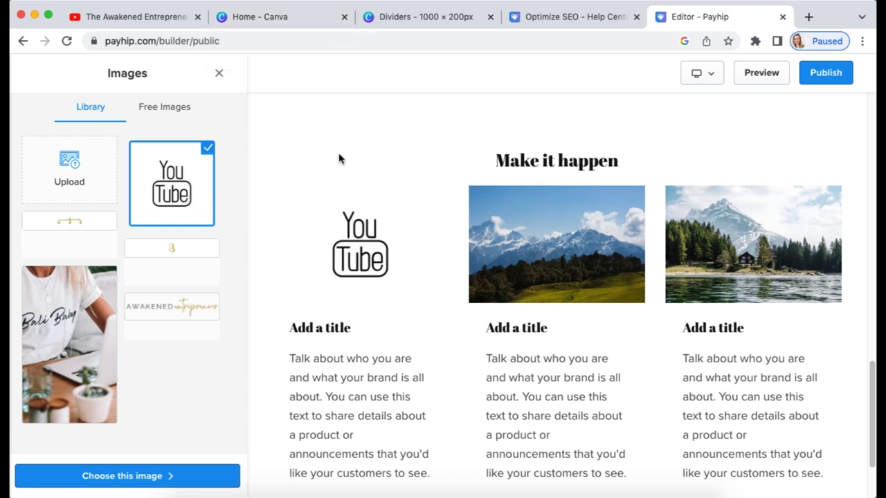
Step: Switch to Canva, look through the pages of the Website List Images design, close it and return to the Payhip editor
left_click(303, 21)
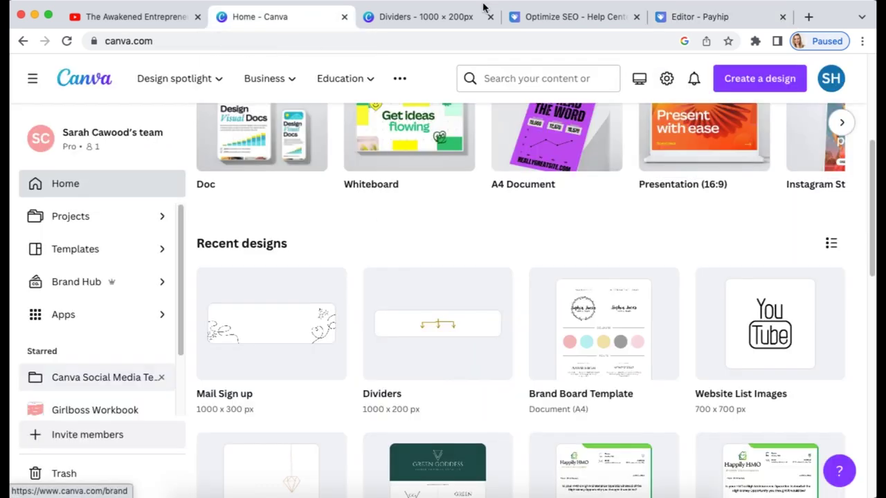
left_click(761, 325)
scroll(585, 358, "down", 4)
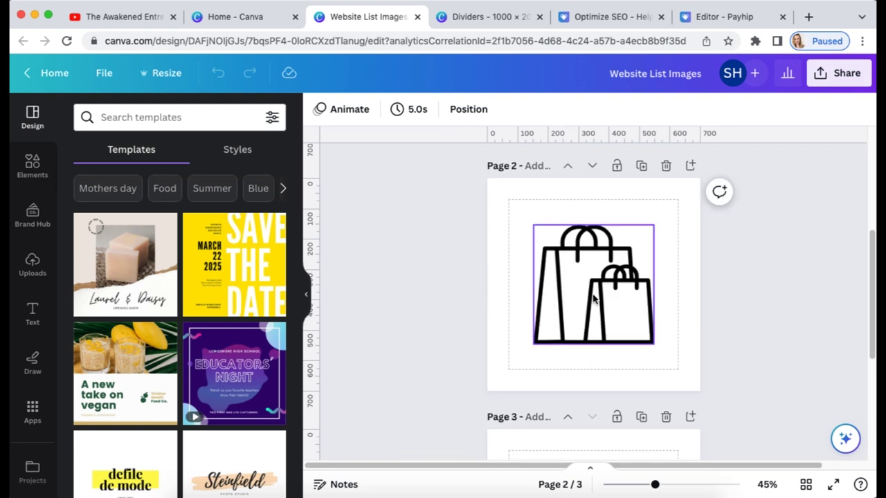
scroll(671, 340, "down", 3)
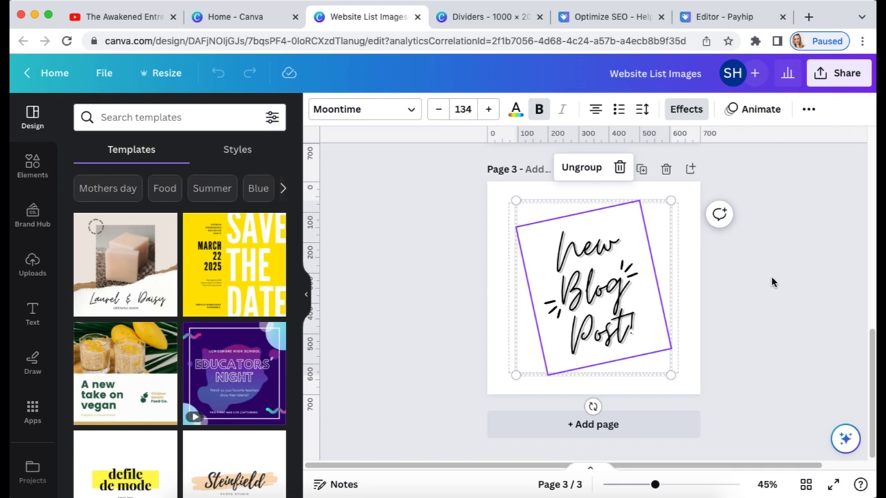
scroll(772, 285, "up", 10)
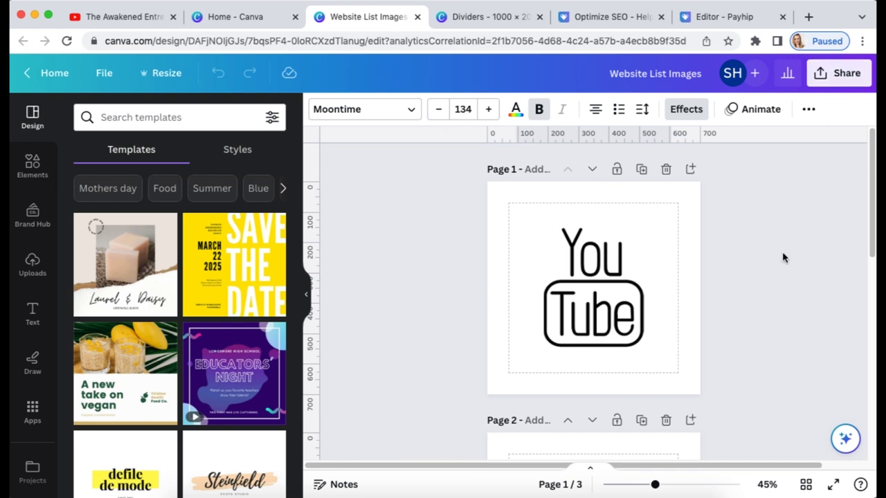
left_click(417, 17)
left_click(682, 27)
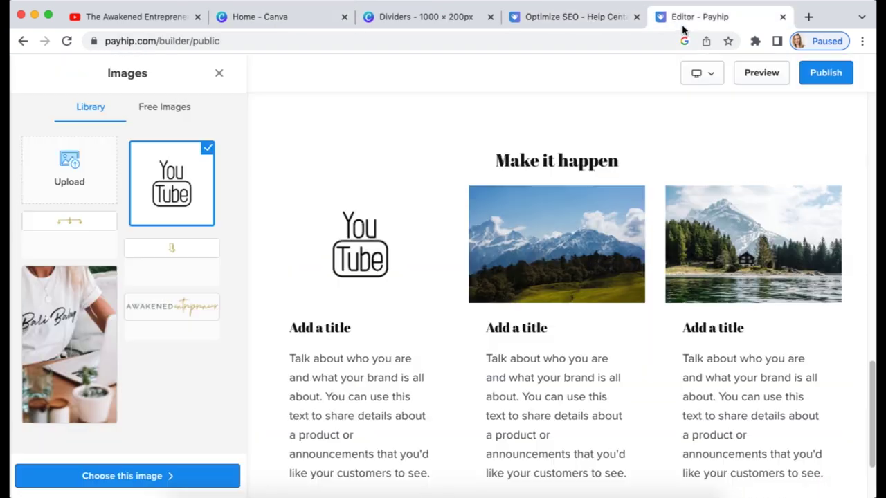
Step: Upload 2.jpg from the Website List Images folder to the image library, and choose the YouTube icon for the first column
left_click(70, 182)
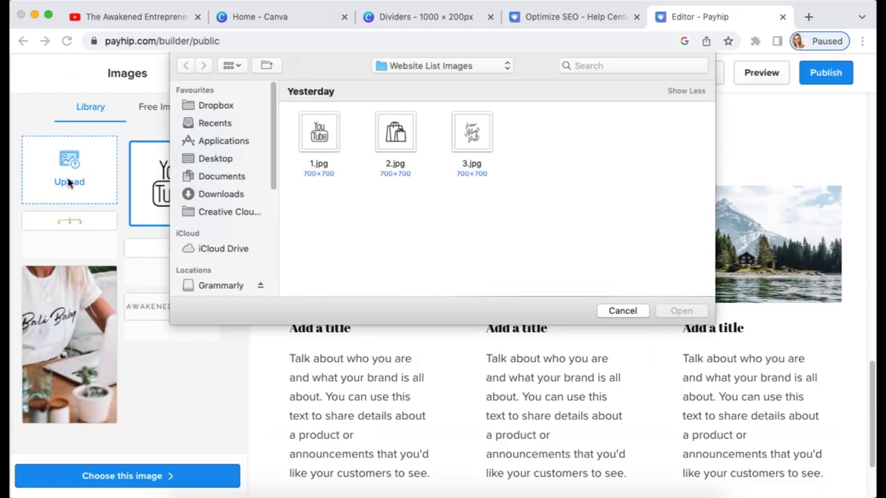
left_click(396, 133)
left_click(681, 311)
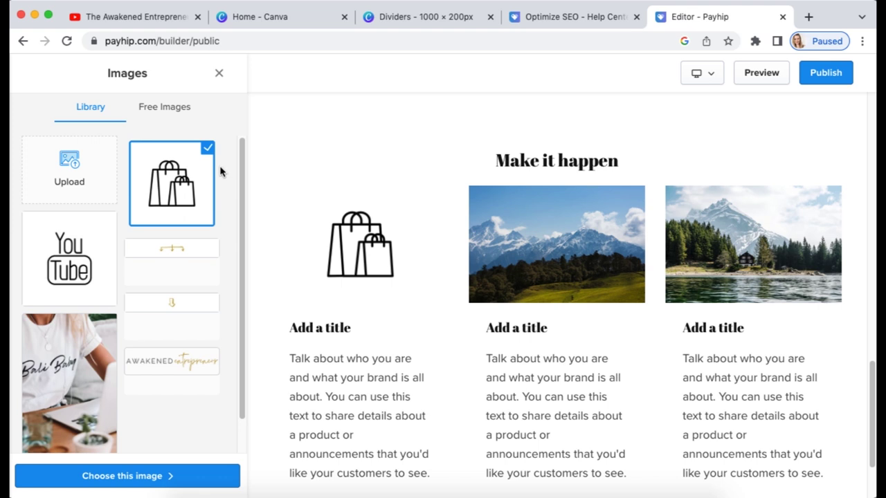
left_click(69, 258)
left_click(164, 476)
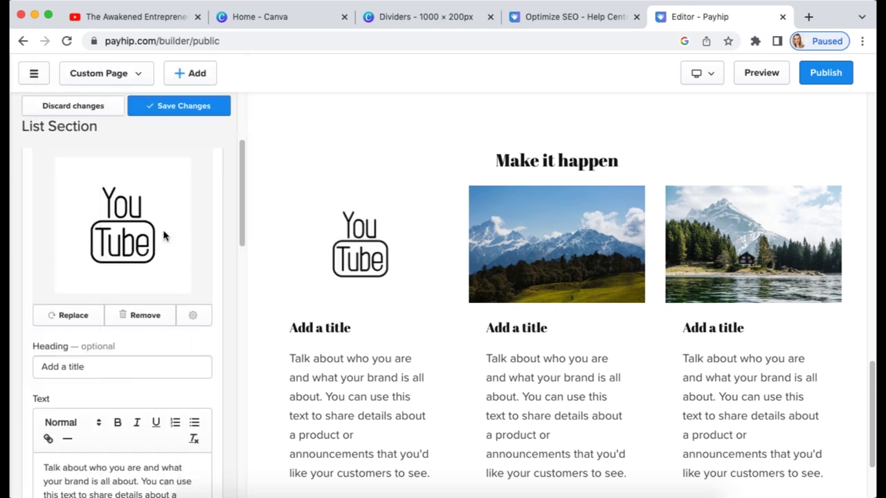
Step: Set the first column's heading to "MY CHANNEL", copied from the prepared text in Notes
scroll(93, 228, "down", 5)
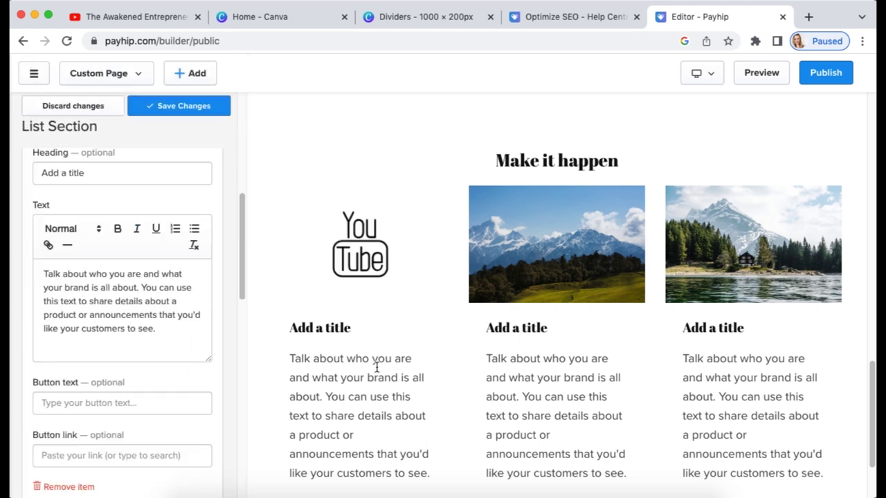
key("super+Tab")
left_click_drag(490, 186, 467, 187)
key("super+c")
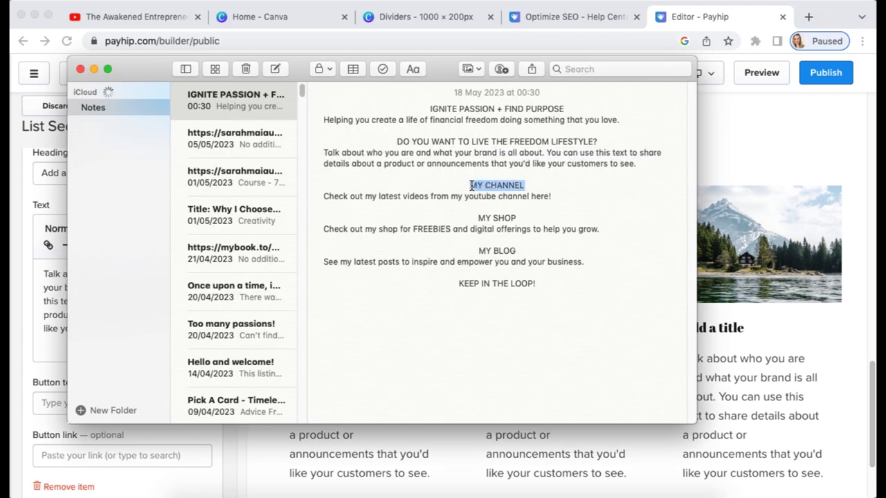
key("super+Tab")
left_click(95, 174)
key("super+v")
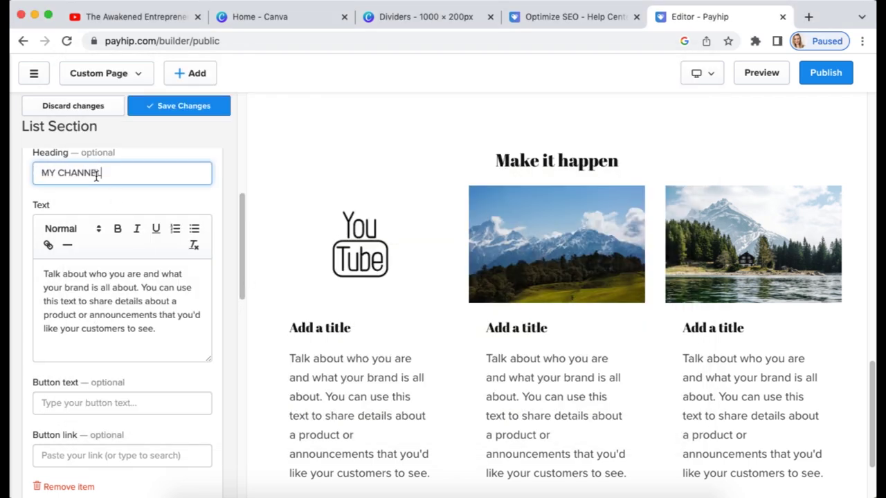
Step: Replace the first column's text with "Check out my latest videos from my youtube channel here!" copied from Notes
key("super+Tab")
left_click_drag(552, 196, 276, 197)
key("super+c")
key("super+Tab")
triple_click(169, 331)
key("super+v")
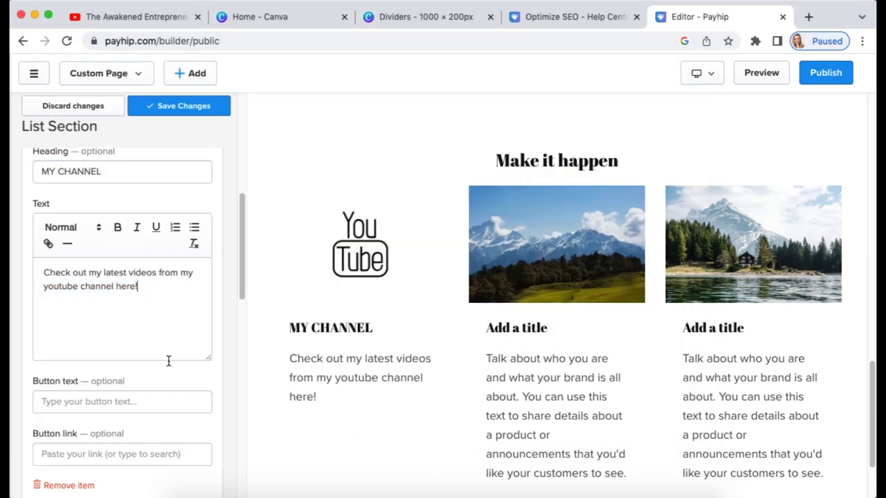
Step: Add a "Click Here!" button to the first column and link it to The Awakened Entrepreneur YouTube channel's URL
scroll(169, 360, "down", 3)
left_click(122, 298)
type("CLI")
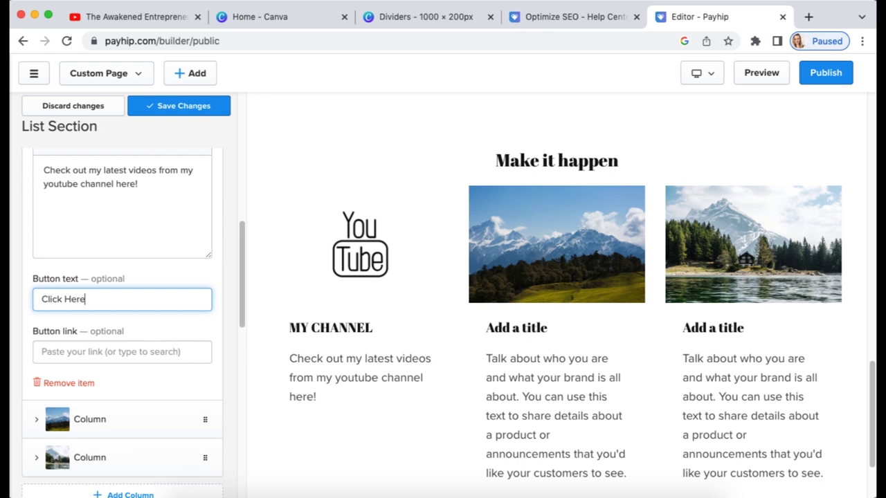
left_click(105, 351)
left_click(151, 18)
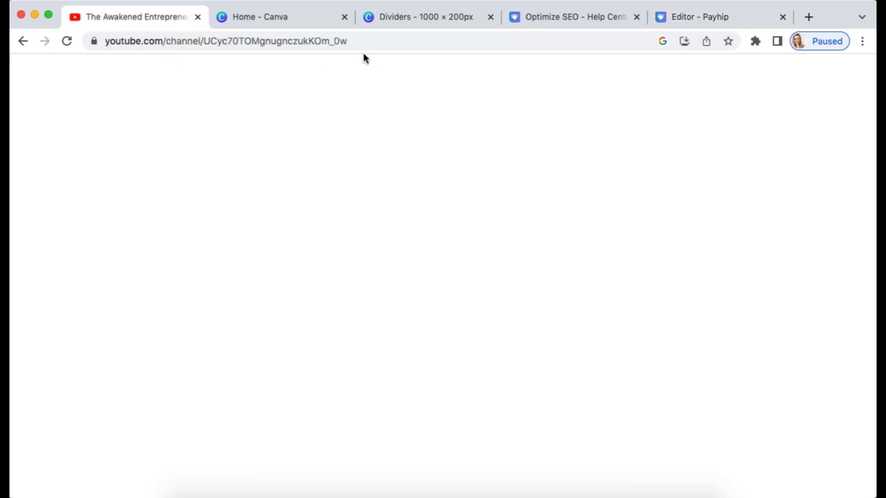
left_click_drag(376, 40, 89, 39)
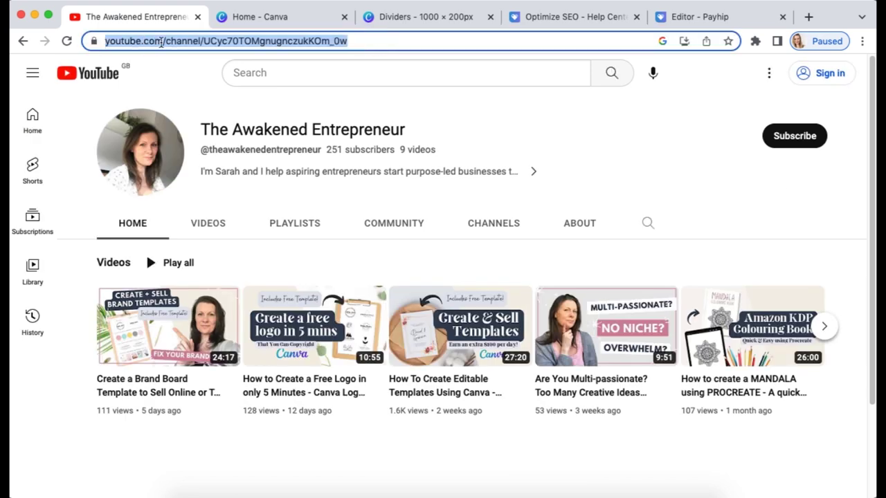
left_click(683, 14)
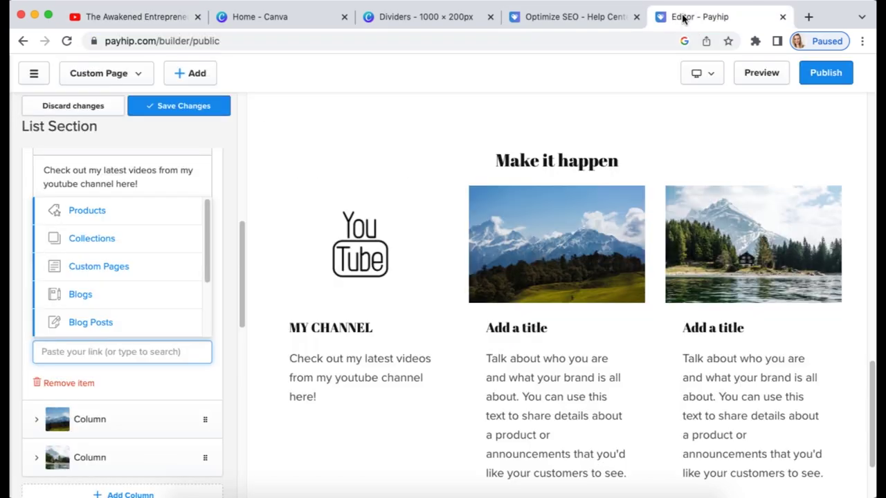
left_click(75, 352)
key("ctrl+v")
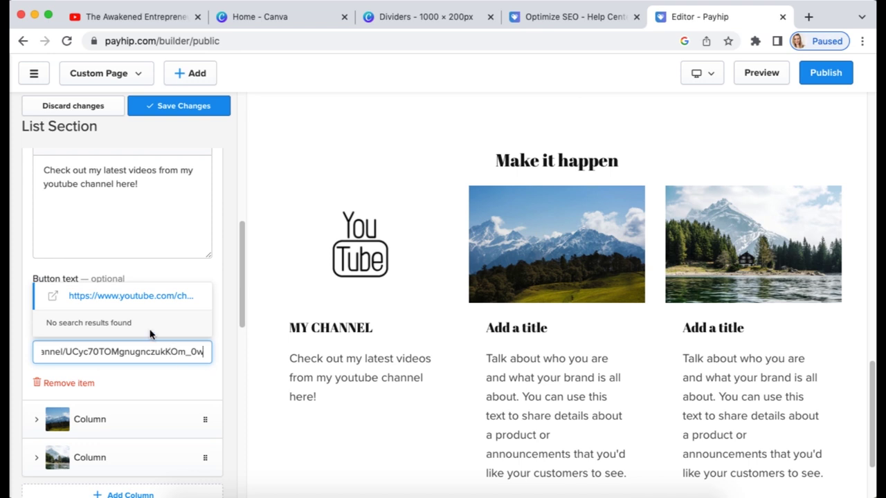
left_click(158, 297)
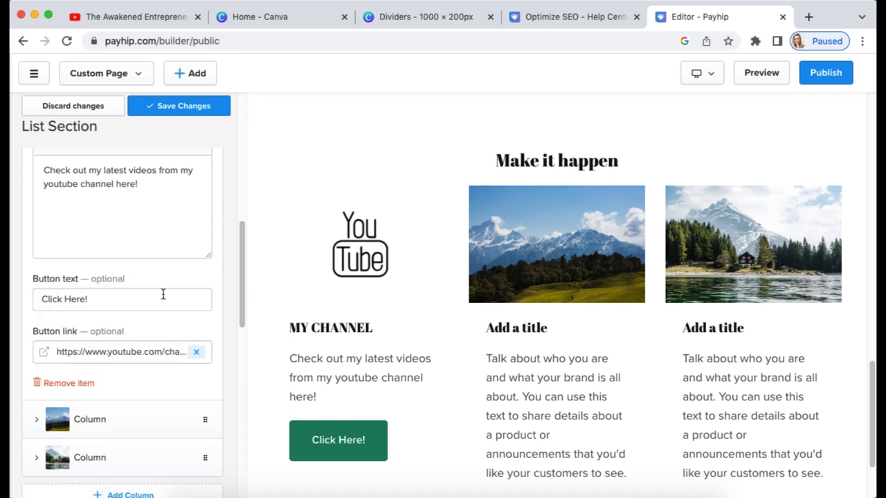
Step: Examine the List section's column, image, heading and button settings, including the aspect ratio options, and choose Adapt
scroll(211, 276, "down", 4)
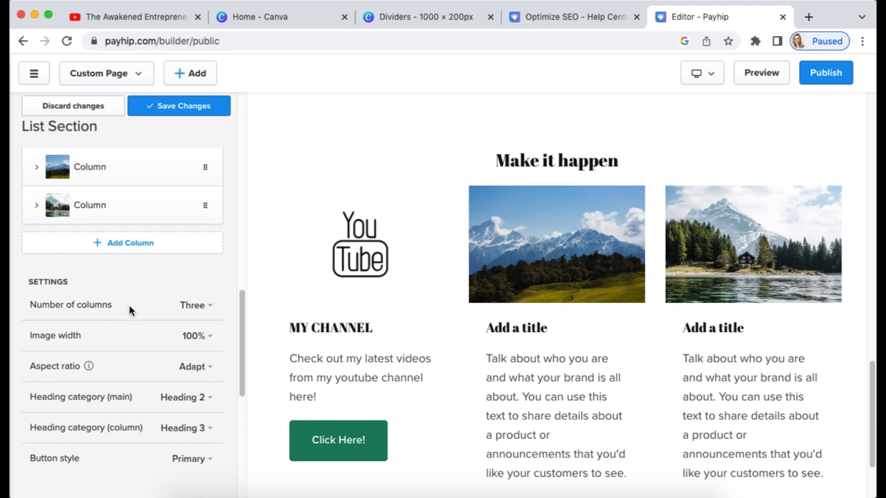
scroll(174, 318, "down", 2)
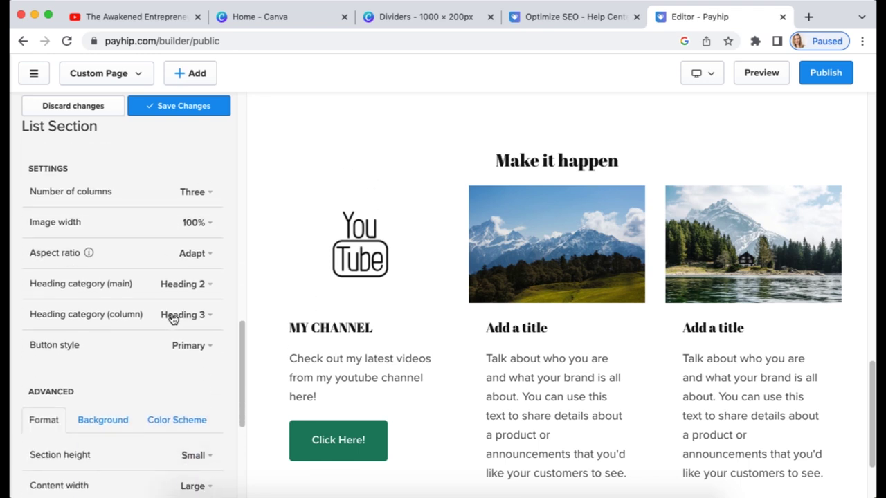
mouse_move(90, 255)
left_click(209, 256)
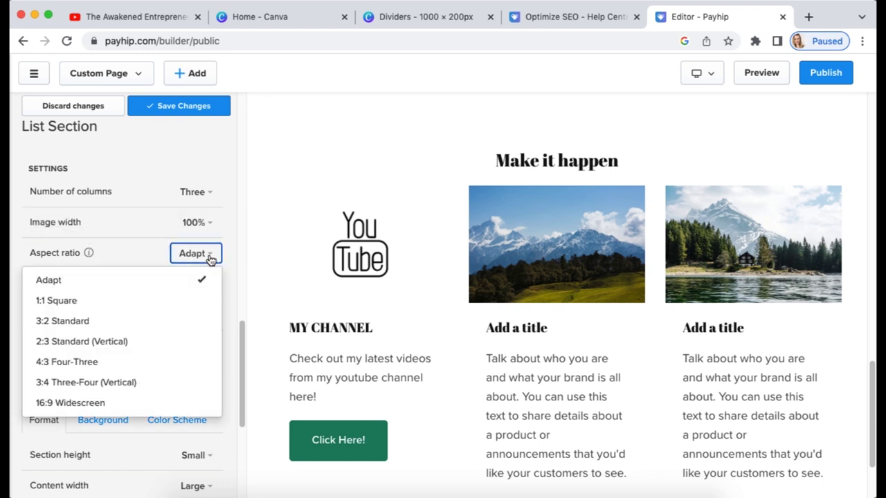
left_click(97, 283)
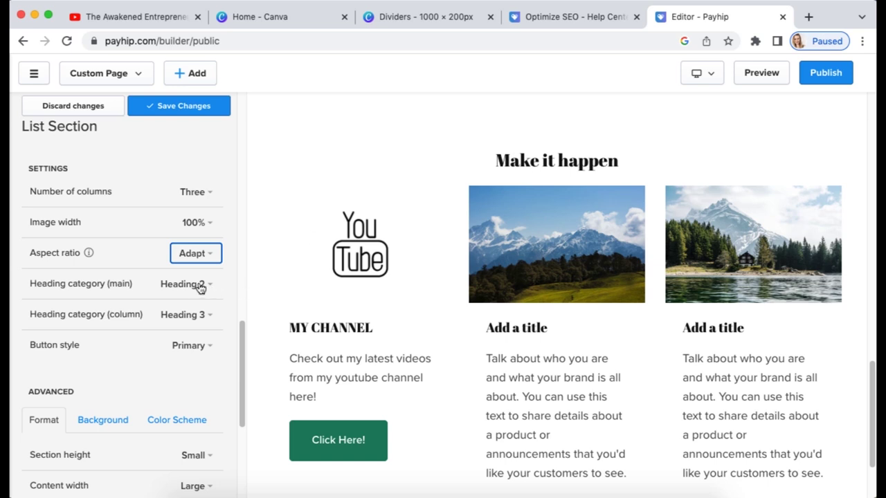
scroll(199, 290, "down", 1)
scroll(623, 332, "up", 4)
scroll(593, 342, "down", 7)
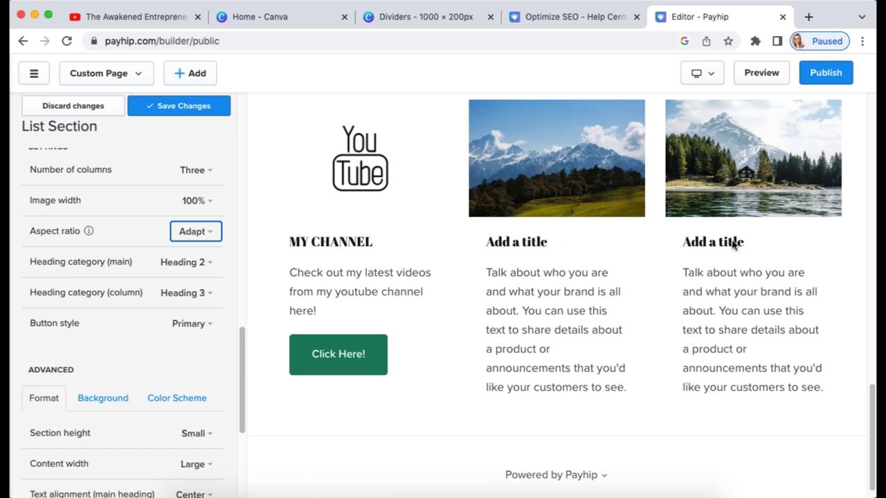
scroll(169, 357, "down", 1)
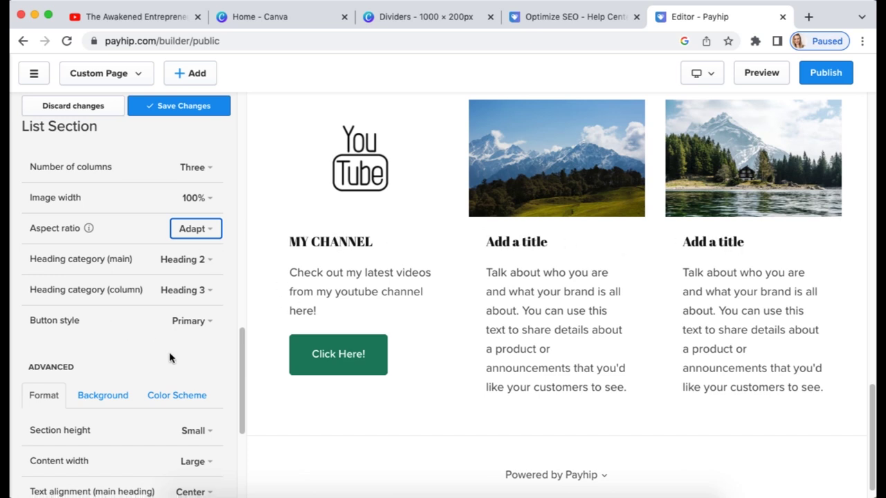
Step: Set the List section's column text alignment to Center and save the changes
scroll(169, 358, "down", 3)
scroll(148, 373, "down", 3)
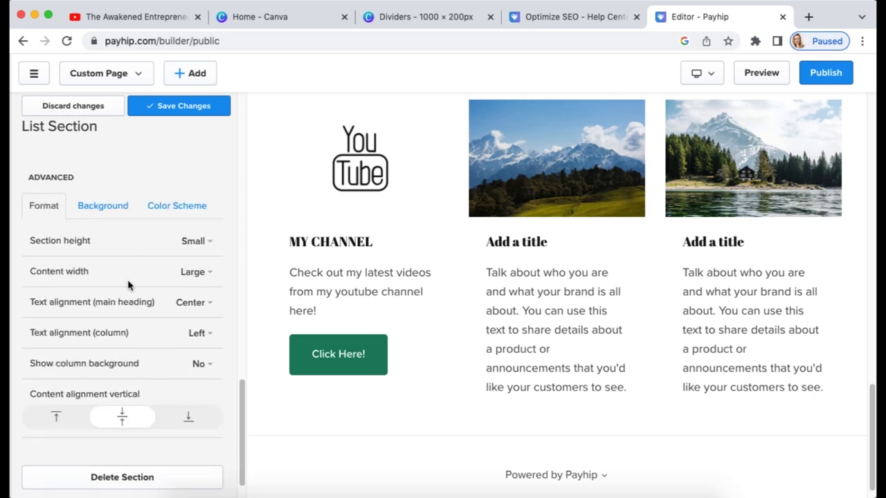
scroll(205, 391, "up", 10)
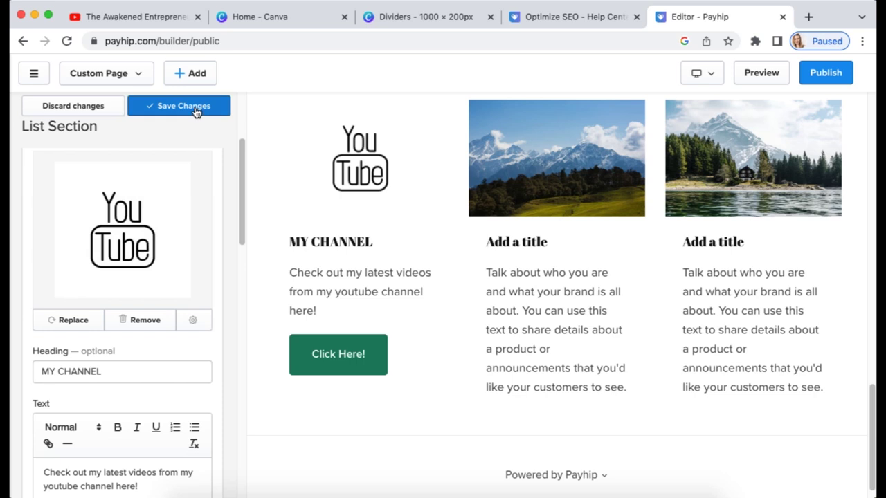
scroll(118, 325, "down", 8)
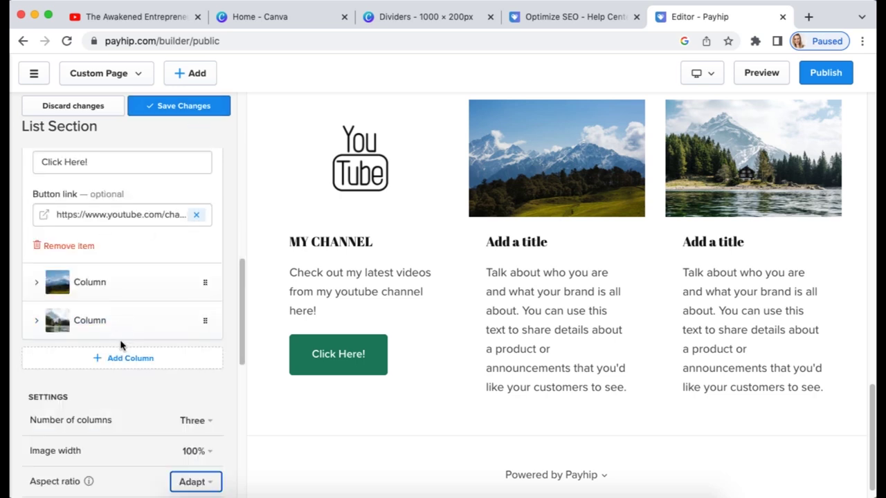
scroll(131, 395, "down", 6)
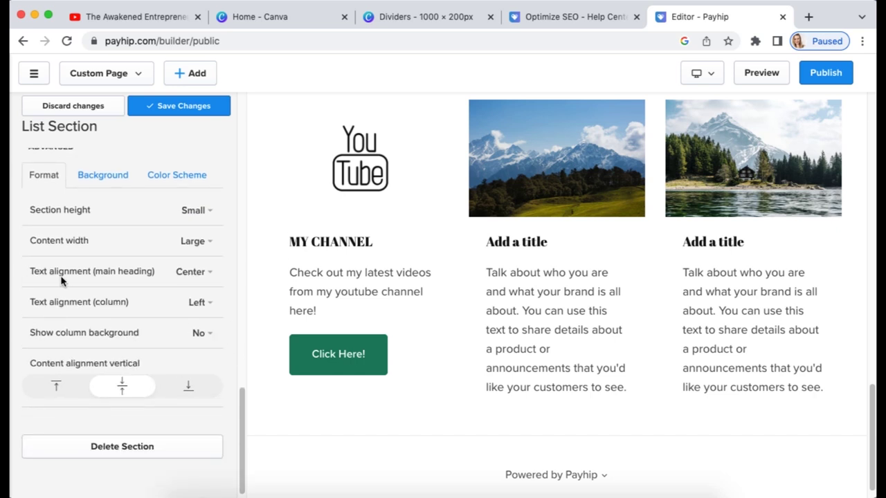
left_click(202, 303)
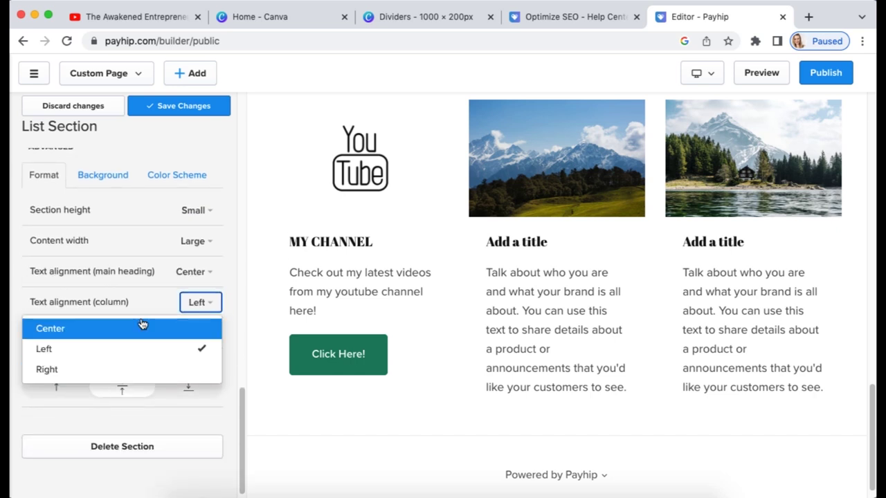
left_click(141, 323)
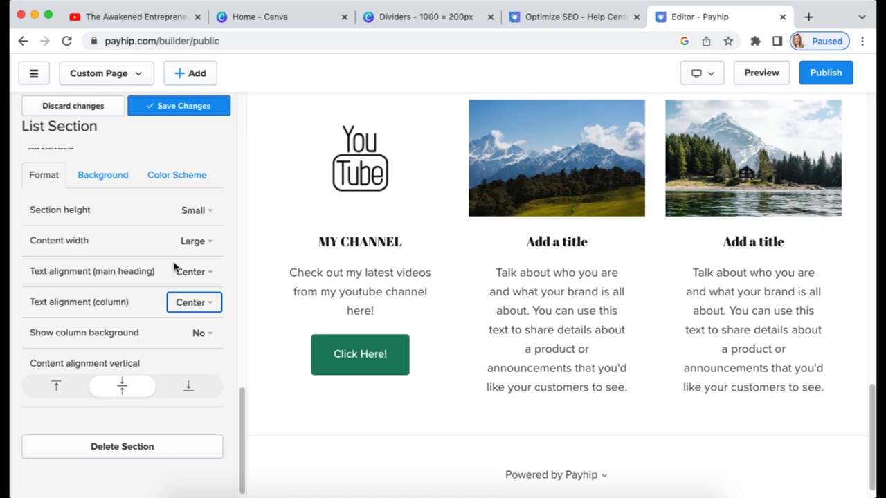
left_click(192, 109)
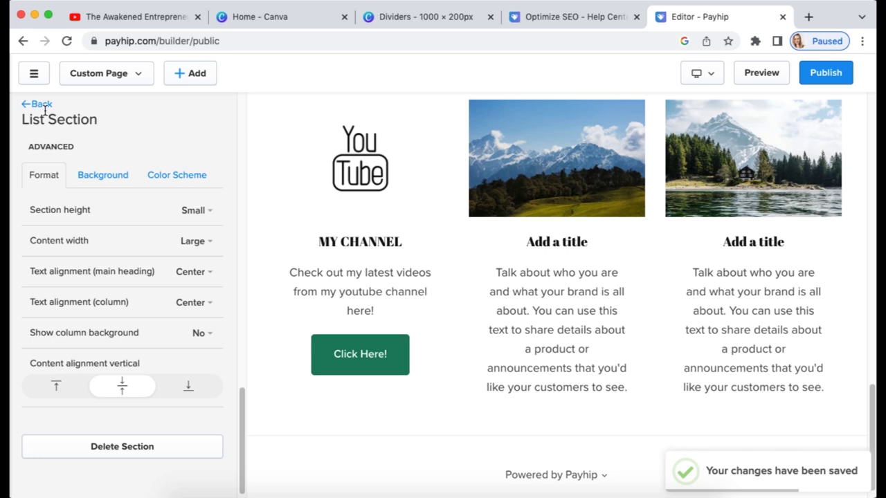
Step: Reopen the List section and clear its main heading
left_click(42, 104)
left_click(42, 104)
left_click(86, 377)
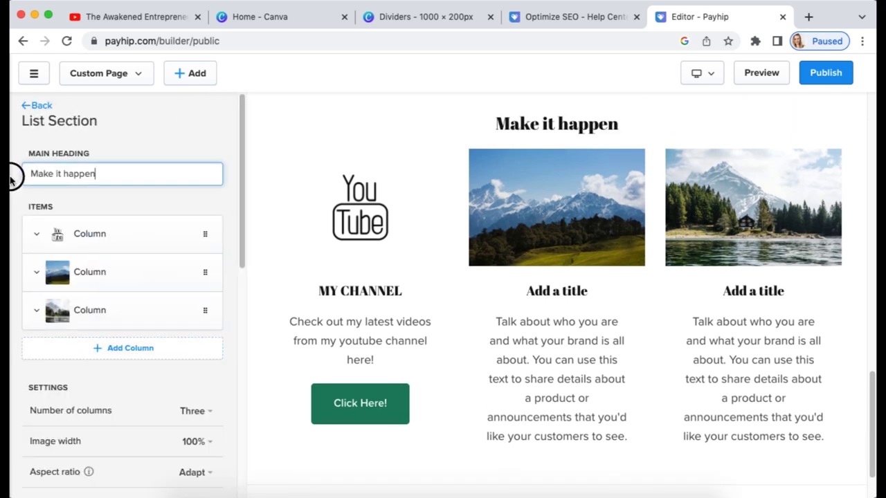
Step: Give the second column the shopping bags image, heading "MY SHOP" and text "Check out my shop for FREEBIES and digital offerings to help you grow."
left_click(89, 272)
left_click(69, 213)
left_click(174, 184)
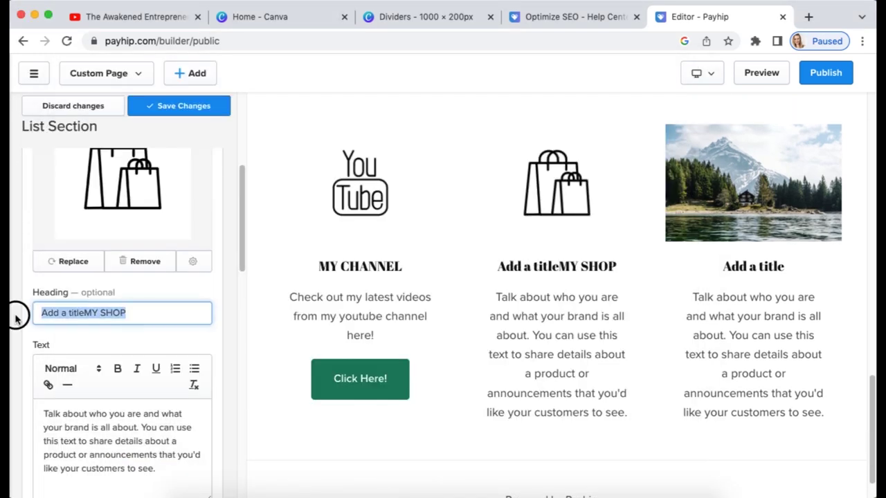
key("BackSpace")
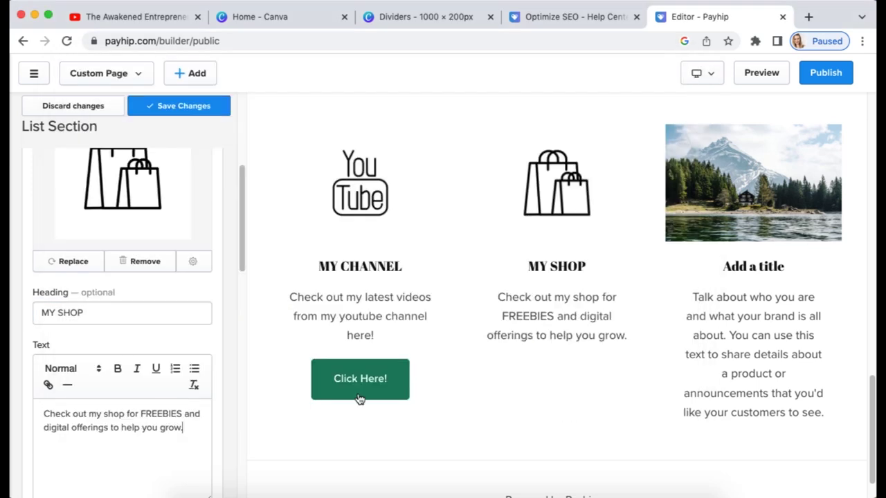
Step: Set the MY SHOP column's button text to "Click Here!" and link the button to All Products
left_click(359, 400)
type("Click")
left_click(108, 394)
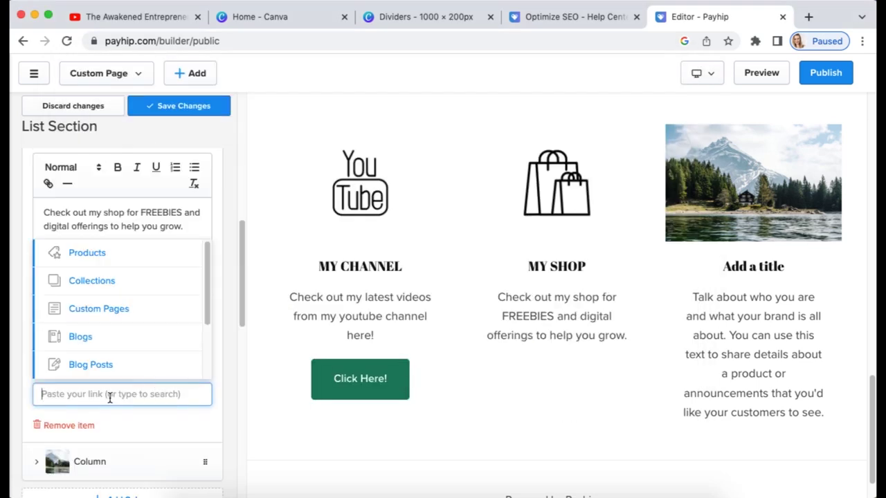
left_click(90, 254)
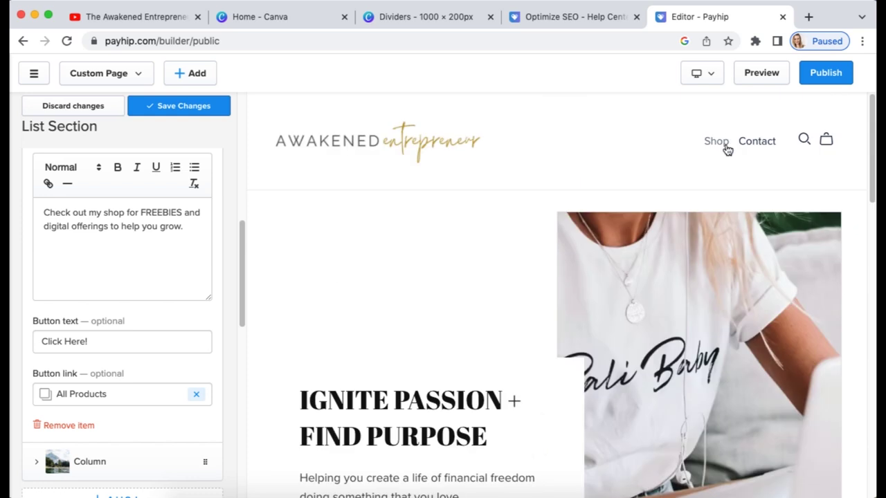
scroll(76, 237, "up", 5)
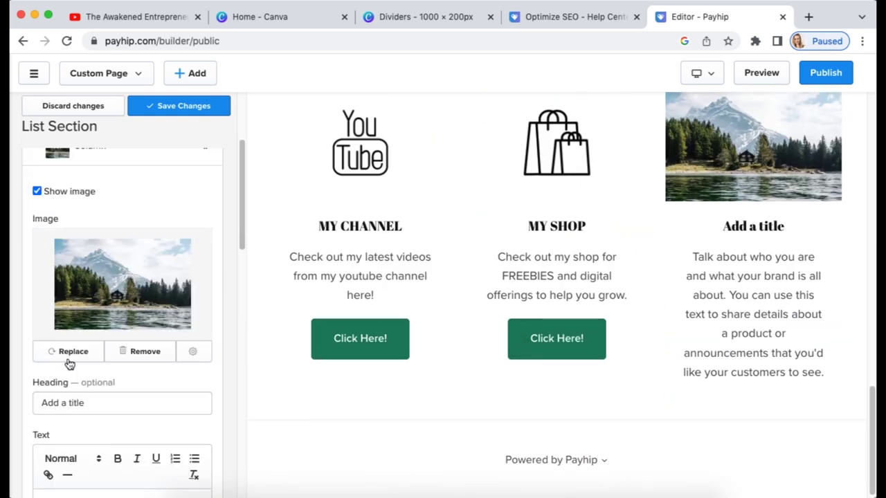
Step: Replace the third column's lake photo with the "New Blog Post!" image
left_click(65, 350)
left_click(69, 168)
left_click(178, 177)
Step: Set the third column's heading to "MY BLOG" and its text to "See my latest posts to inspire and empower you and your business."
scroll(139, 415, "down", 3)
triple_click(118, 238)
type("MY BLOG")
triple_click(101, 376)
type("See my latest posts to inspire and empower you and your business.")
Step: Set the MY BLOG column's button text to "Click Here!", link it to the blog's website address, and save the section
scroll(87, 390, "down", 2)
left_click(87, 388)
type("Click Here!")
left_click(88, 440)
left_click(76, 410)
left_click(74, 417)
type("www.sarahmaia.com")
key("Return")
scroll(222, 407, "down", 5)
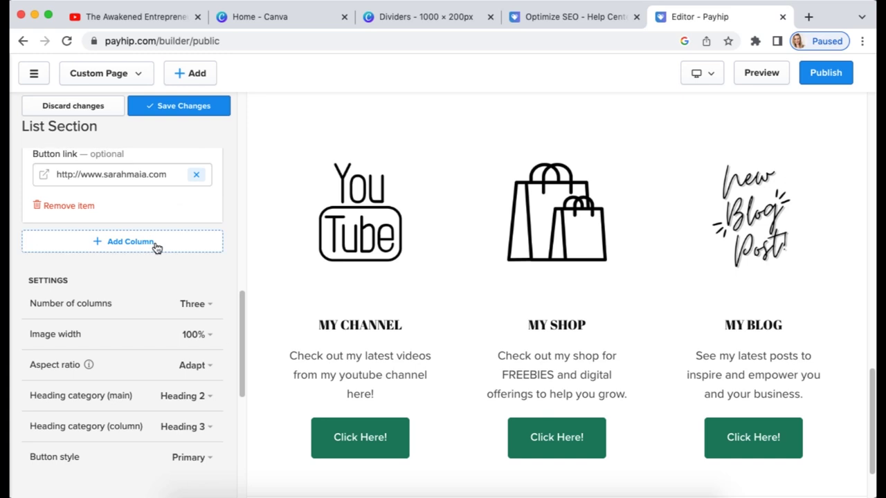
left_click(178, 105)
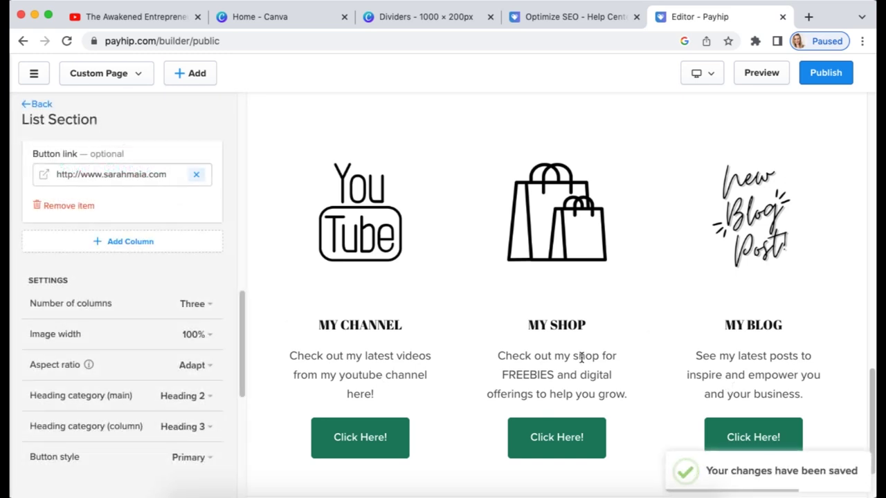
Step: Leave the List section and check the button shape, border width and padding settings in the store style
scroll(471, 290, "up", 10)
scroll(333, 283, "down", 12)
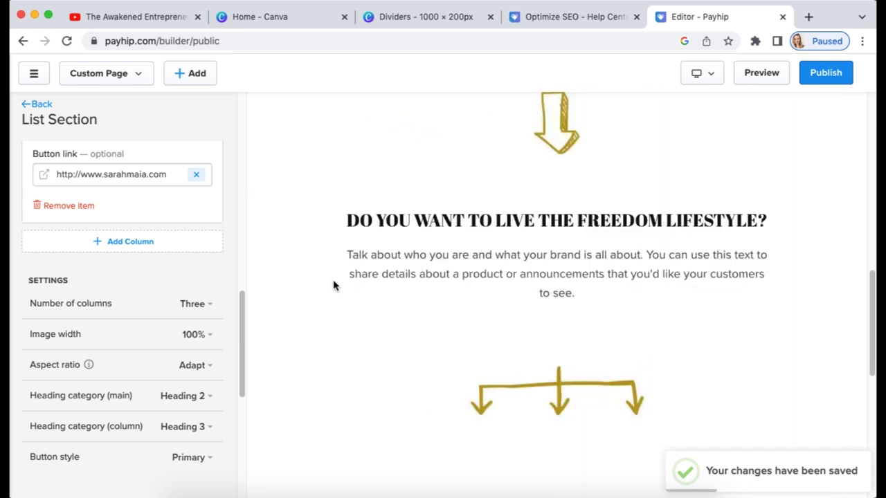
left_click(40, 105)
scroll(139, 284, "down", 5)
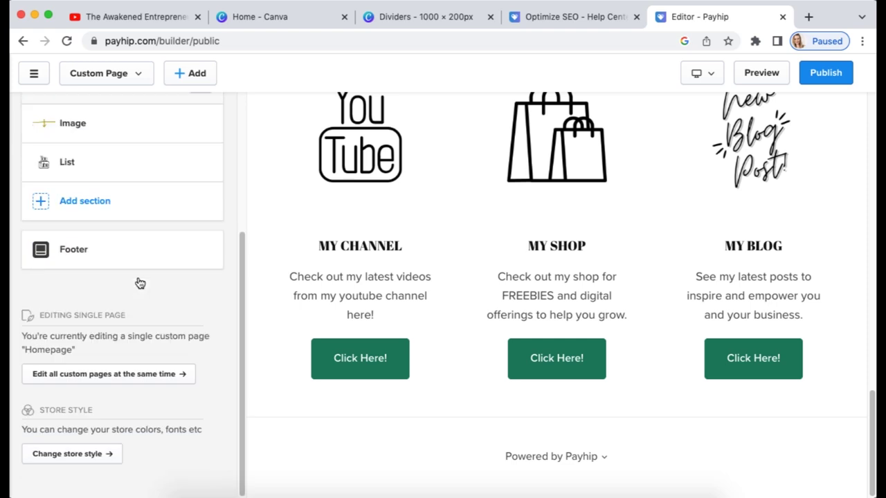
left_click(72, 454)
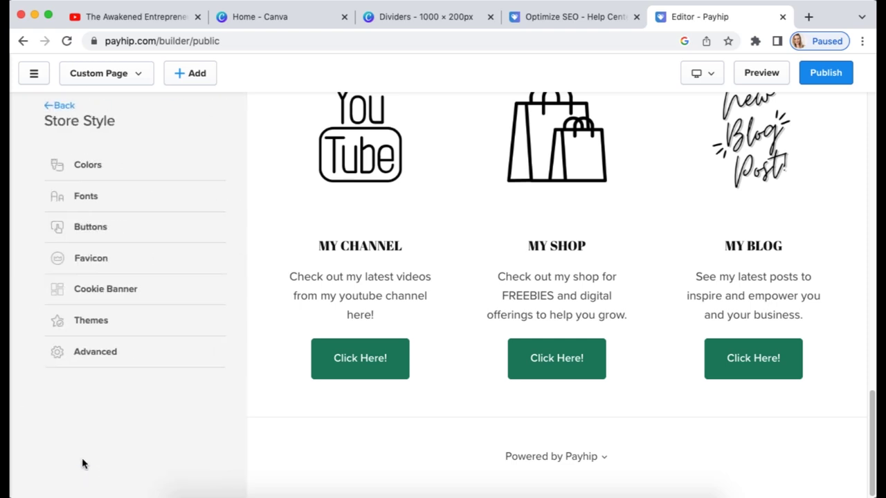
left_click(61, 228)
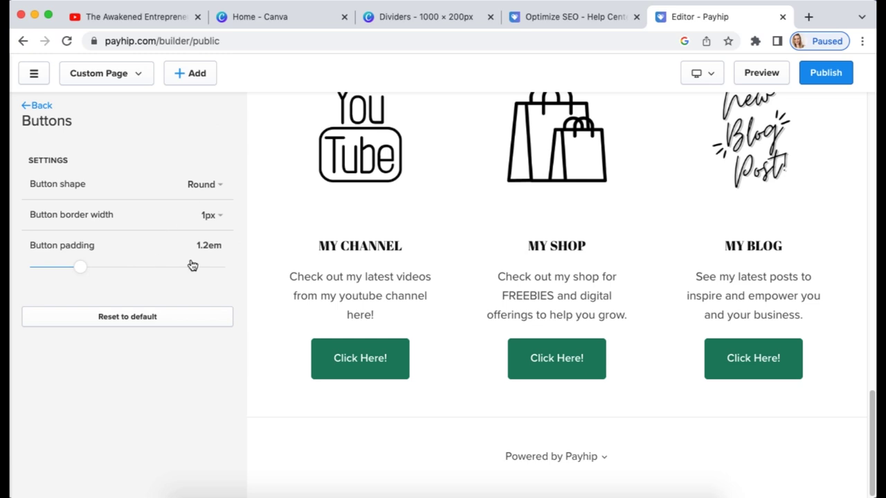
left_click(36, 105)
Step: Open the store's color settings and start editing the White section color scheme
left_click(61, 164)
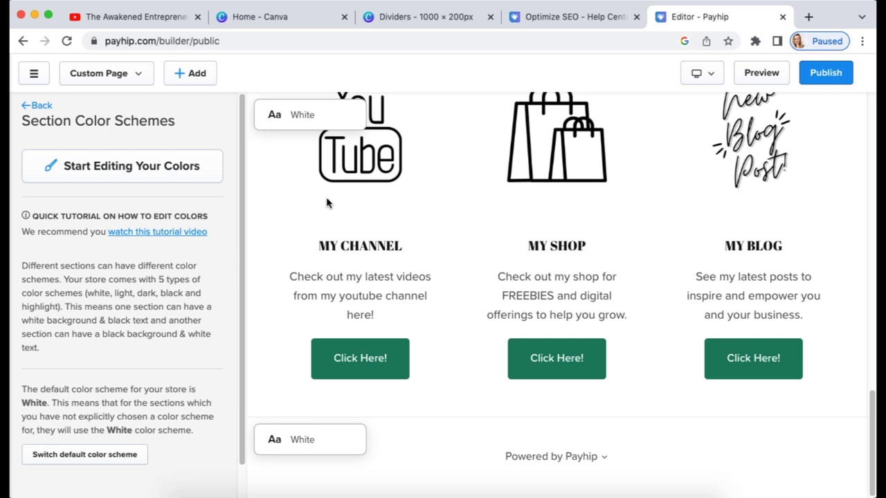
left_click(111, 180)
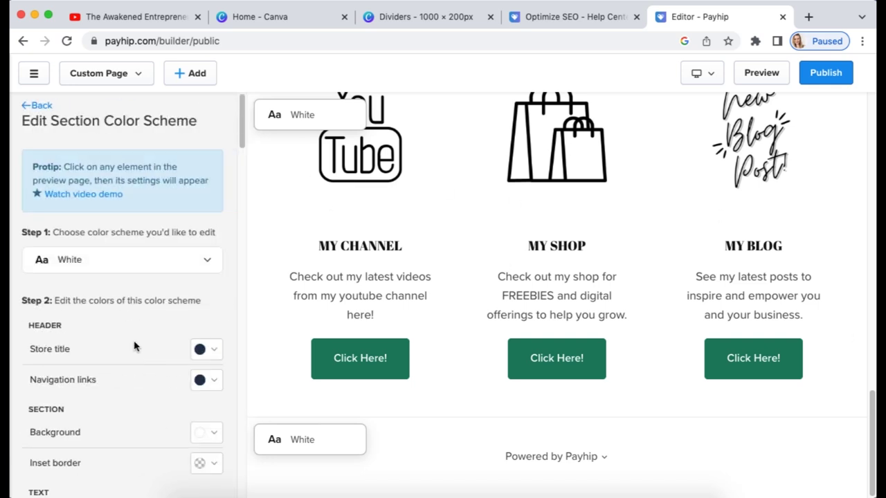
scroll(134, 346, "down", 5)
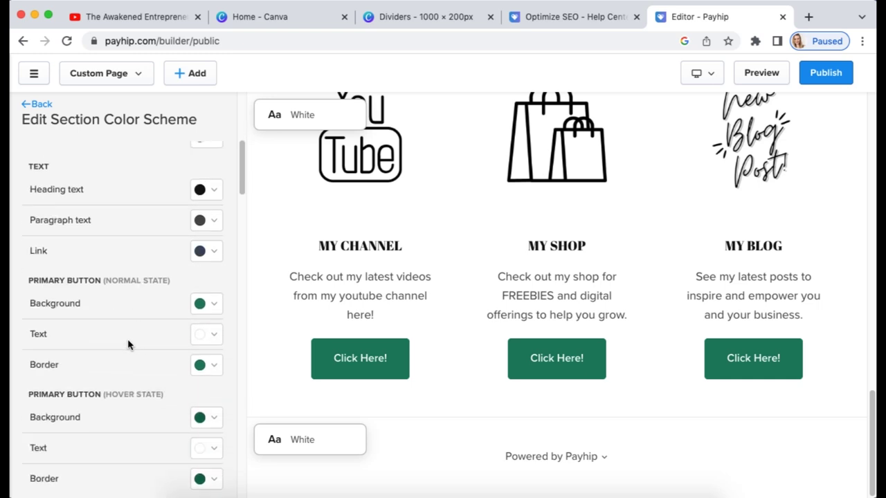
scroll(128, 340, "down", 3)
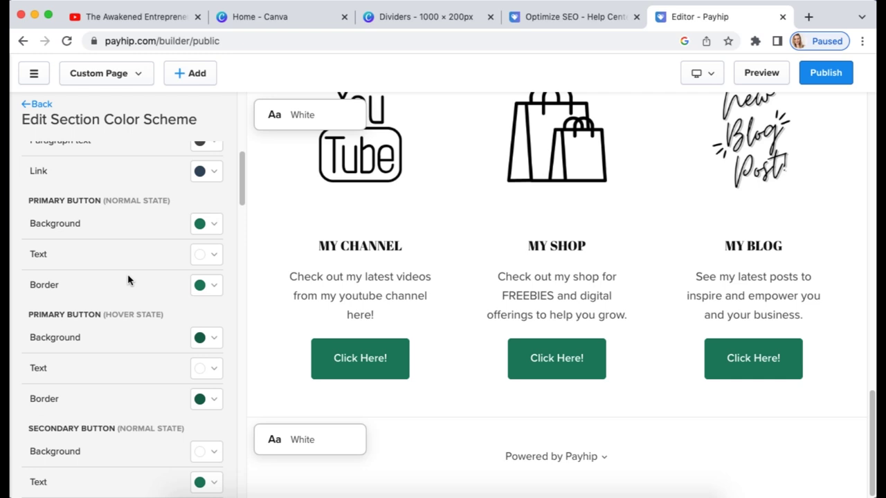
Step: Change the primary button's normal-state background to a dark plum color and save the color scheme
left_click(213, 224)
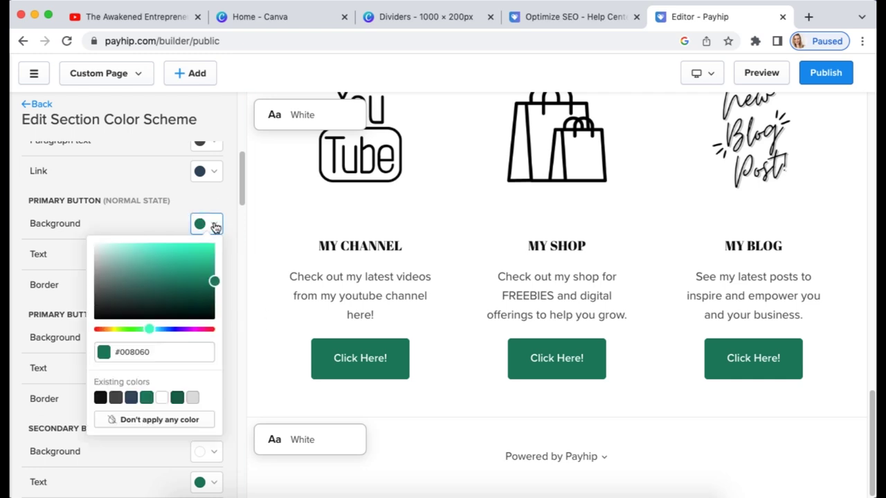
left_click_drag(158, 355, 163, 372)
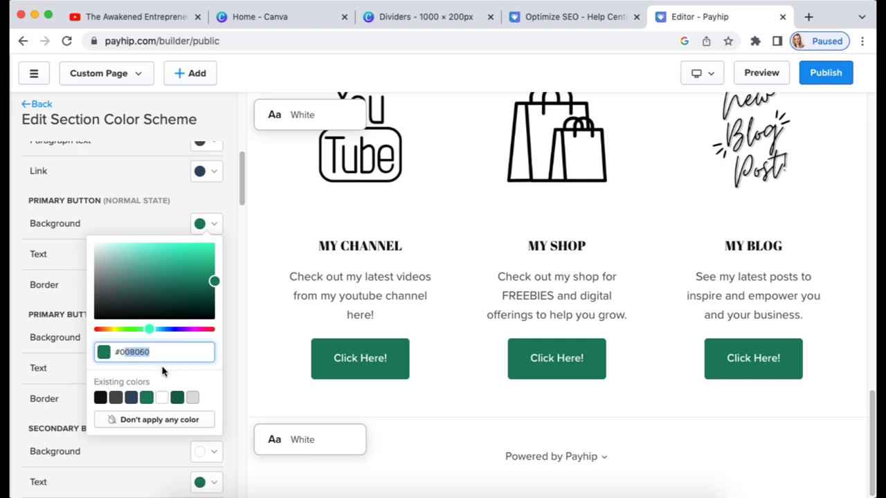
left_click_drag(151, 330, 178, 330)
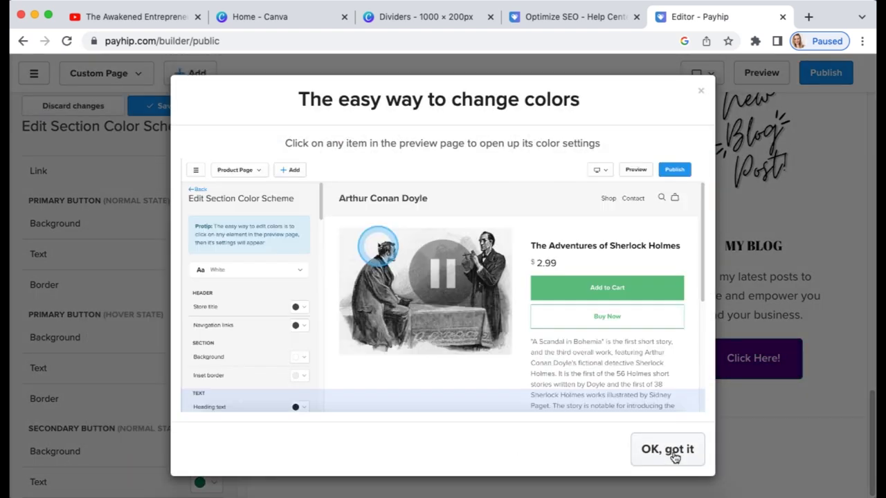
left_click(700, 91)
left_click(212, 223)
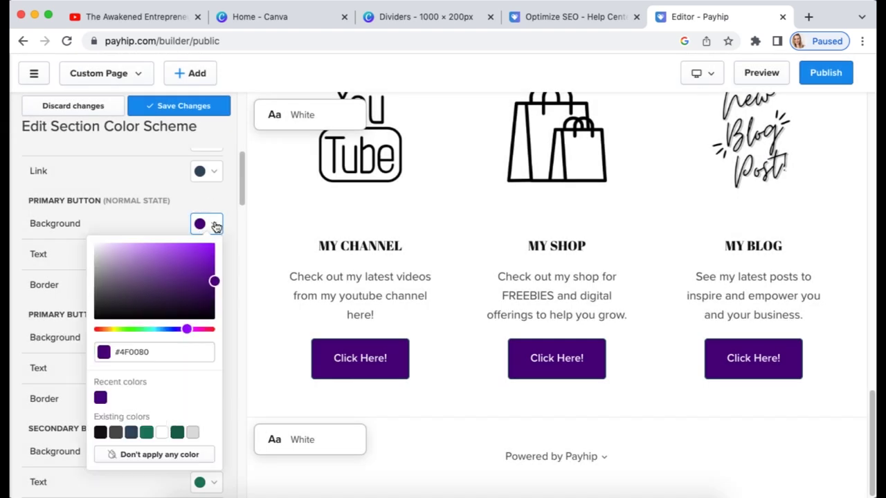
left_click(185, 330)
left_click_drag(185, 330, 204, 333)
left_click_drag(214, 282, 168, 292)
left_click(182, 183)
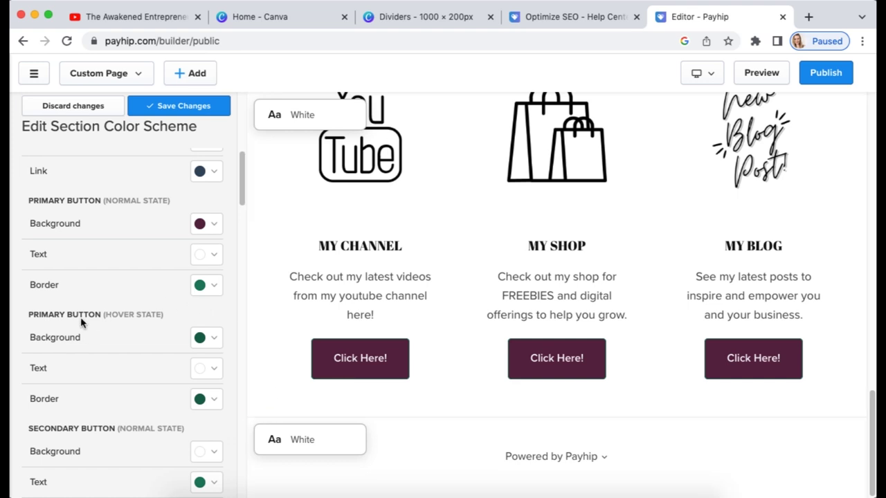
left_click(186, 108)
left_click(200, 397)
scroll(144, 373, "down", 5)
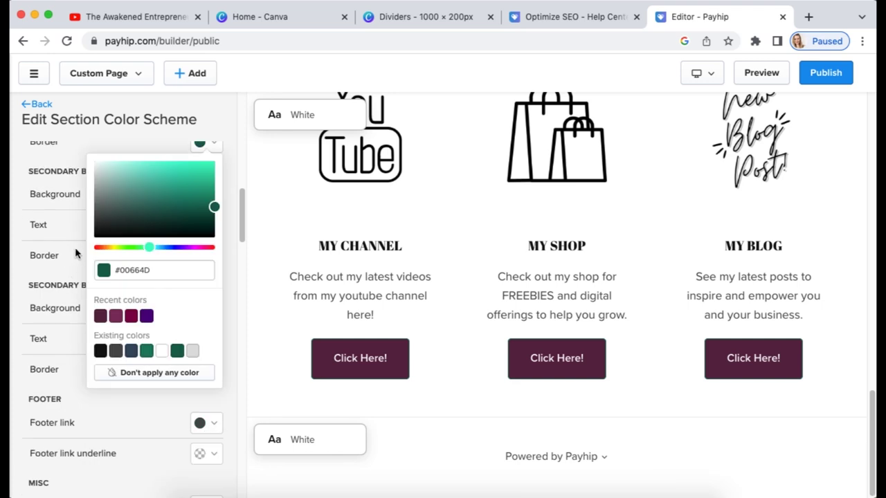
left_click(59, 227)
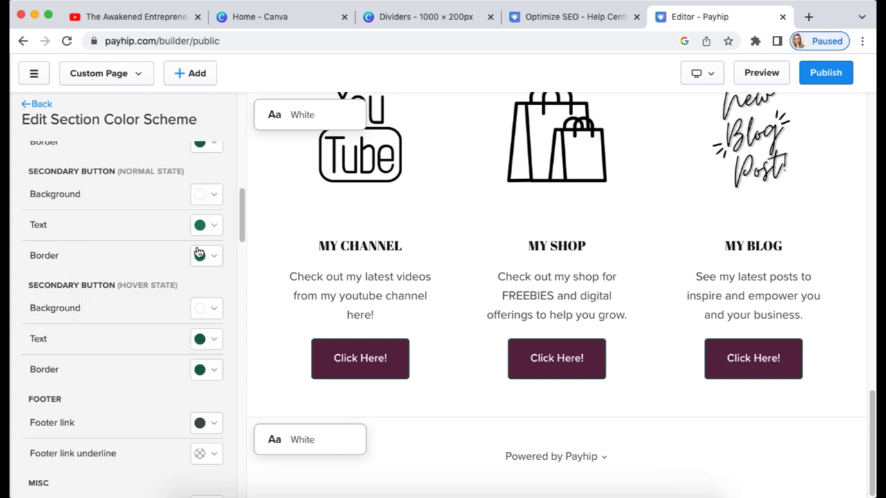
left_click(208, 197)
left_click(159, 193)
Step: Copy the color code of the primary button's normal-state background
scroll(160, 197, "up", 6)
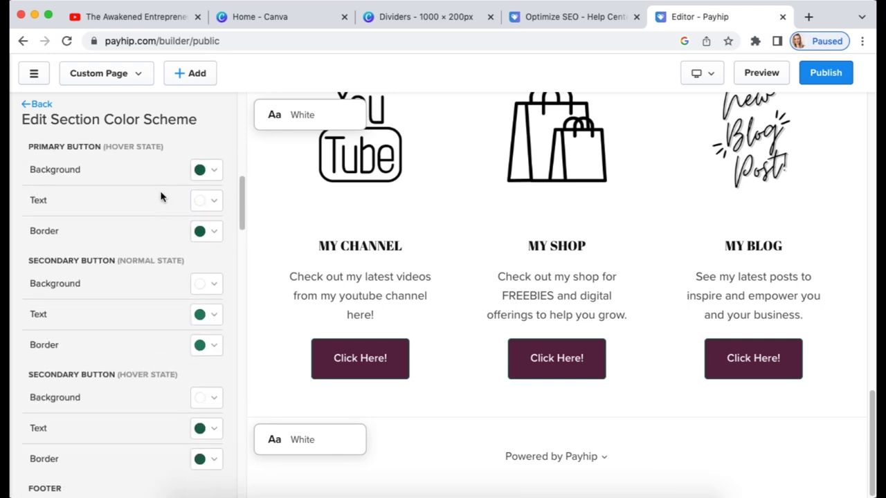
left_click(206, 268)
left_click_drag(153, 397, 104, 398)
key("ctrl+c")
left_click(114, 277)
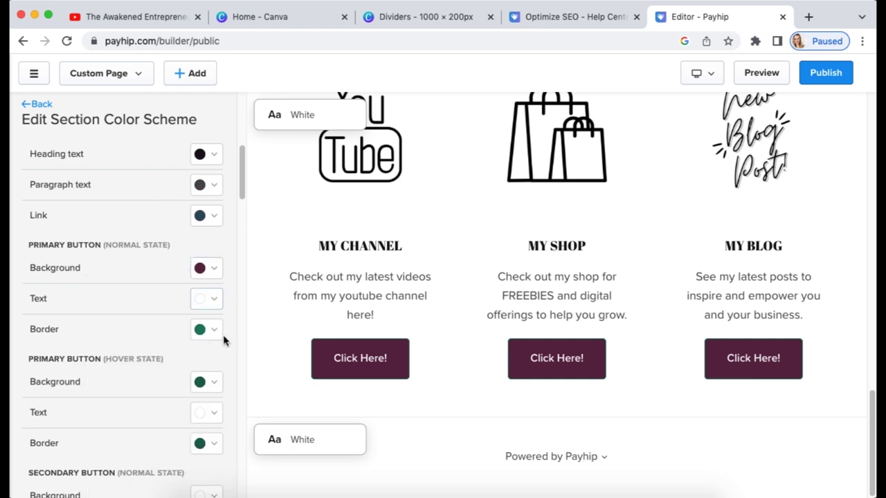
Step: Apply the copied plum color code to the primary button's normal-state border
left_click(208, 331)
left_click_drag(172, 462, 97, 460)
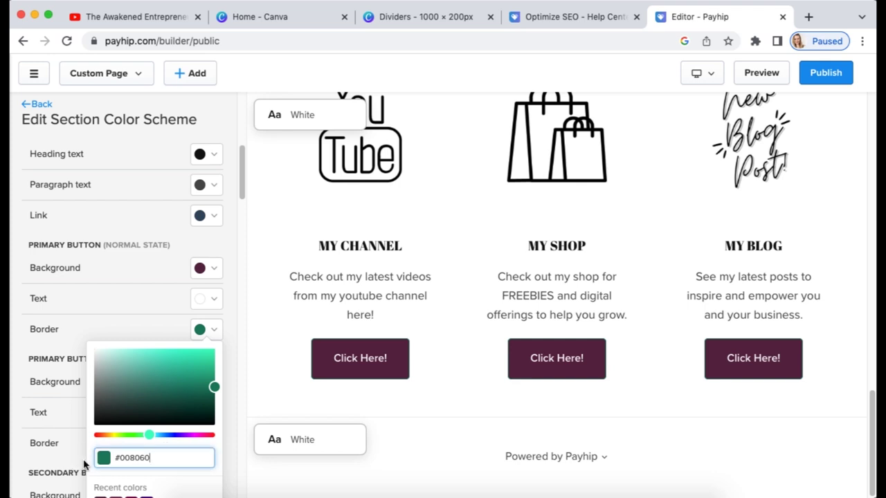
key("Escape")
left_click(208, 329)
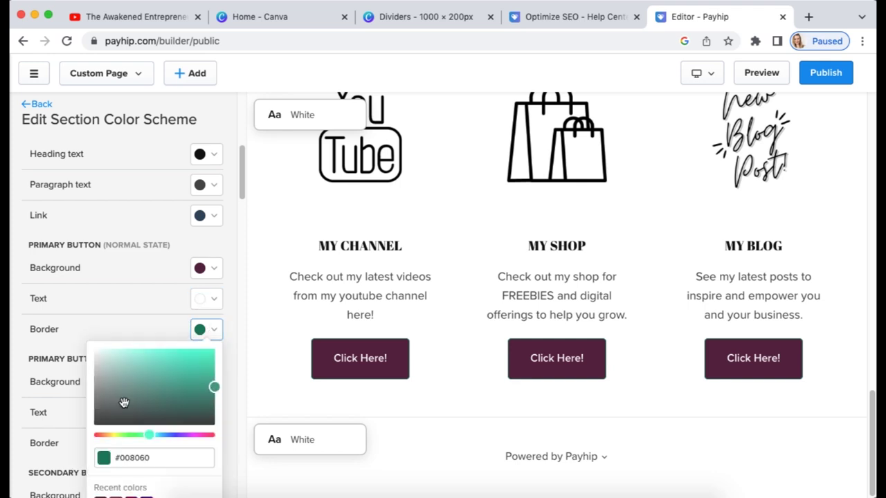
double_click(120, 459)
key("ctrl+v")
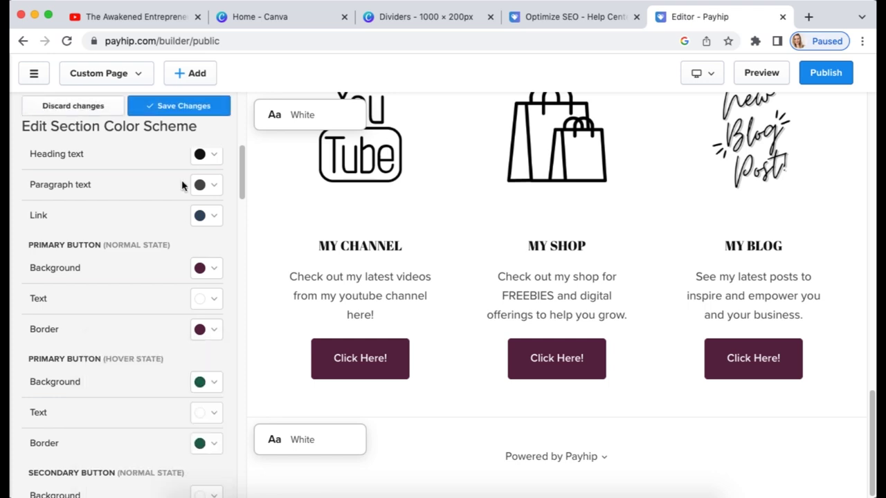
Step: Save the primary button color changes in the White section color scheme
left_click(201, 104)
scroll(791, 384, "up", 15)
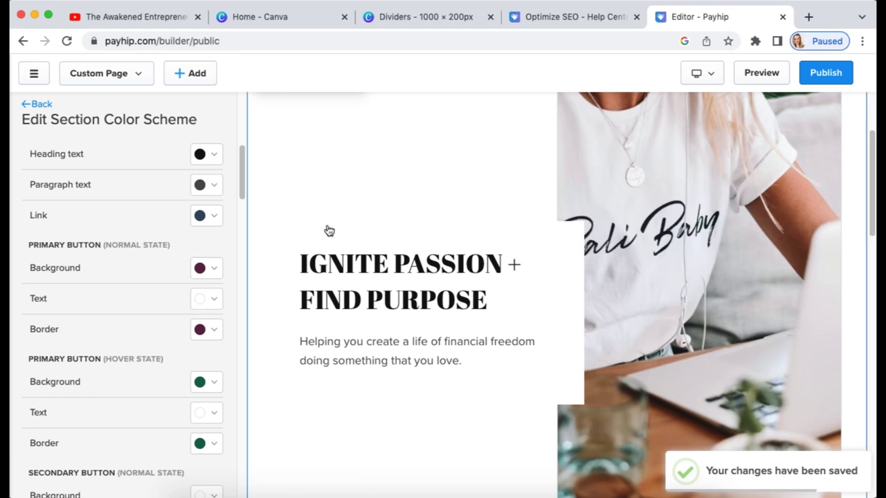
scroll(759, 337, "down", 1)
scroll(759, 336, "up", 1)
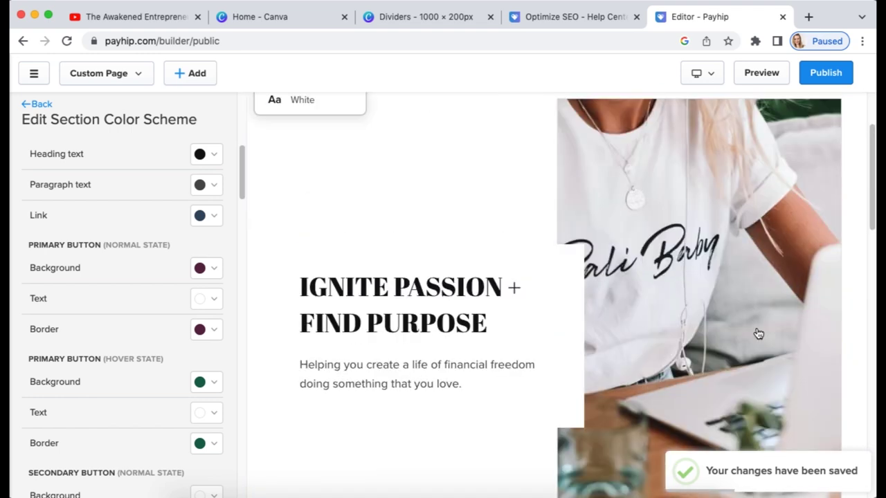
Step: Check the homepage sections in the mobile layout, then switch the editor back to the desktop layout
left_click(704, 74)
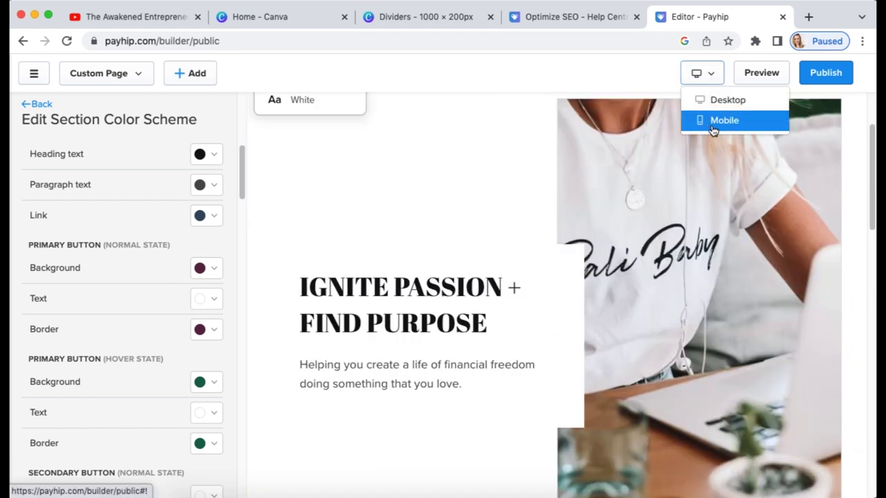
left_click(712, 119)
scroll(634, 356, "down", 10)
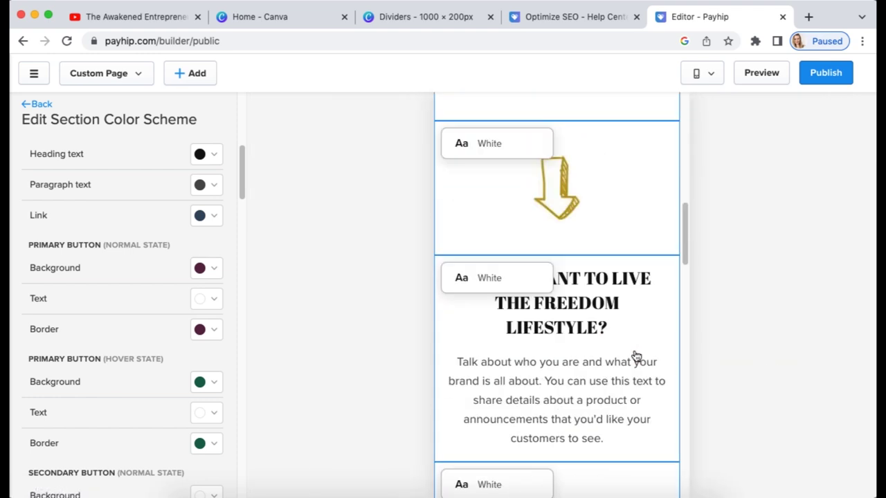
scroll(660, 341, "down", 8)
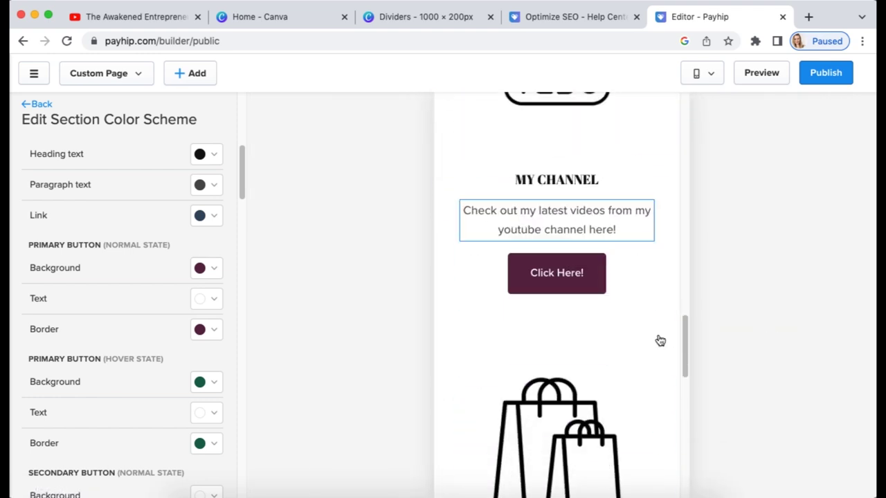
scroll(660, 340, "down", 8)
scroll(658, 341, "up", 10)
scroll(657, 340, "up", 5)
scroll(657, 339, "down", 1)
left_click(702, 73)
left_click(726, 103)
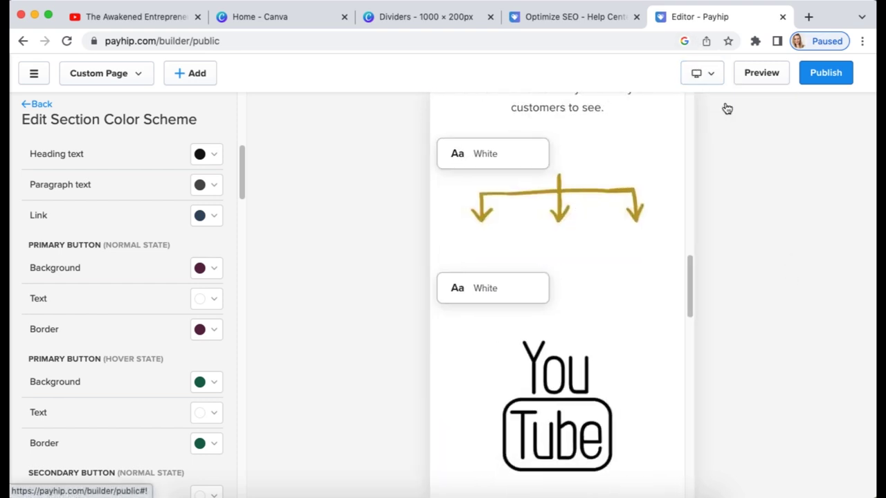
Step: Preview the draft homepage and review it from the header down to the three-column list
left_click(763, 73)
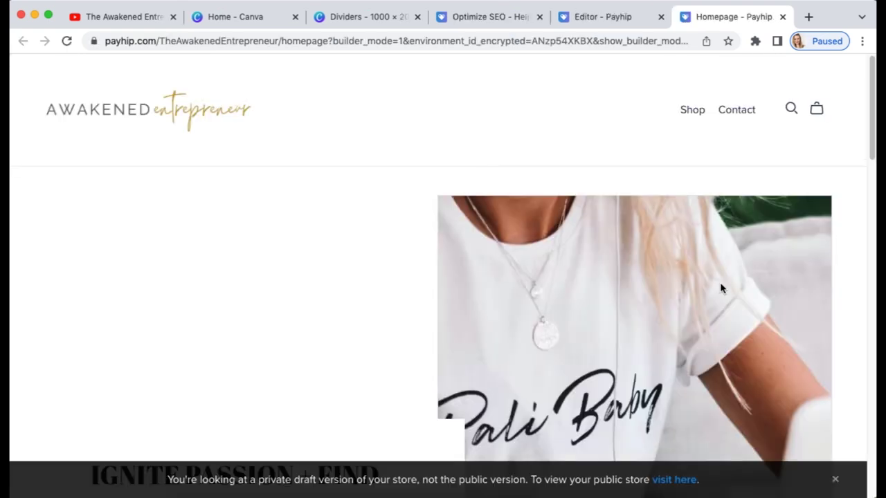
scroll(726, 287, "down", 10)
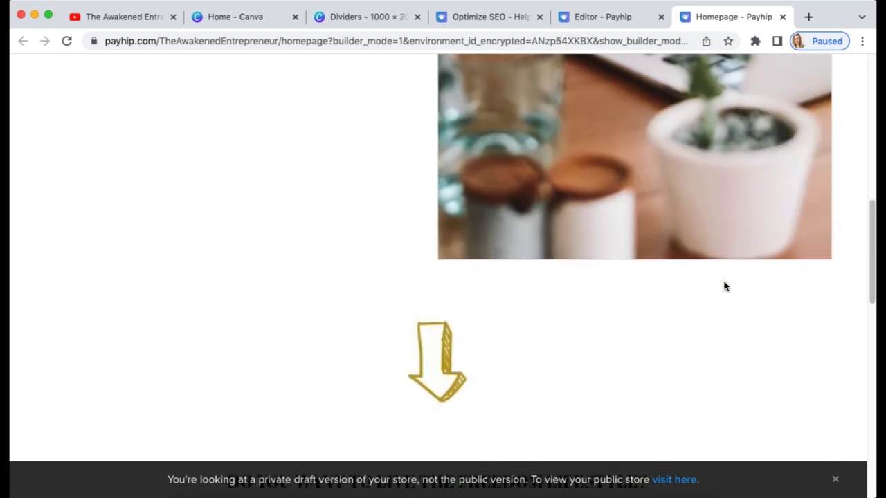
scroll(726, 287, "down", 6)
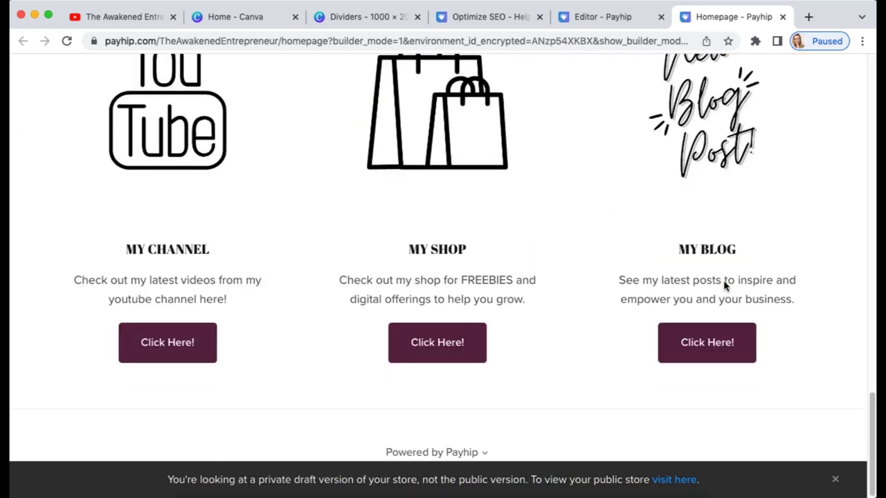
scroll(724, 281, "up", 8)
scroll(724, 280, "down", 5)
scroll(725, 280, "down", 4)
Step: Test the My Channel and My Shop buttons in the preview, closing the opened pages to return to the editor
left_click(170, 345)
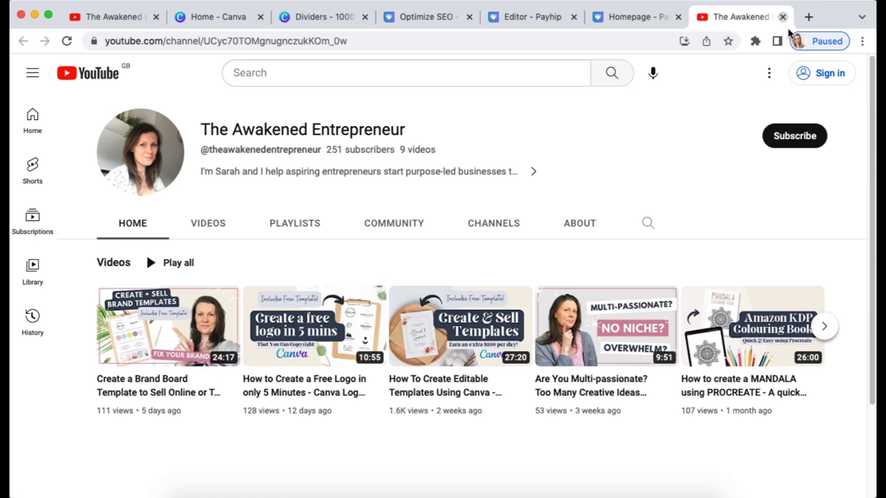
key("super+w")
left_click(451, 359)
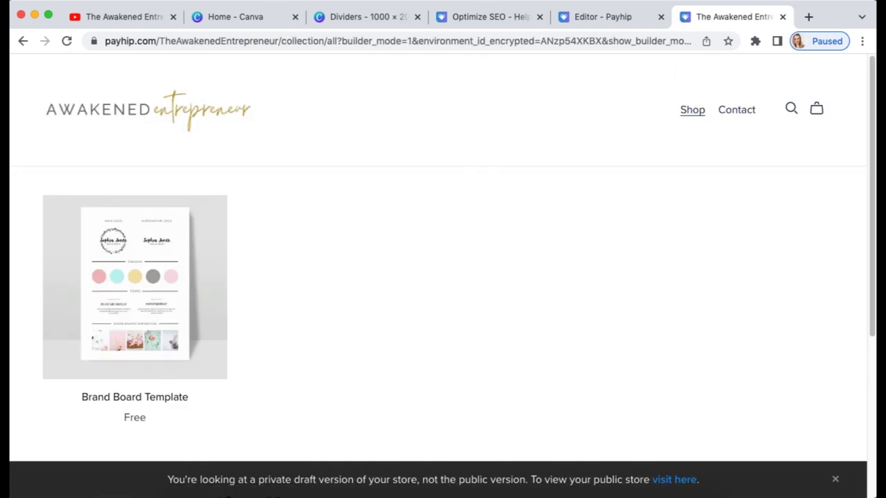
left_click(782, 17)
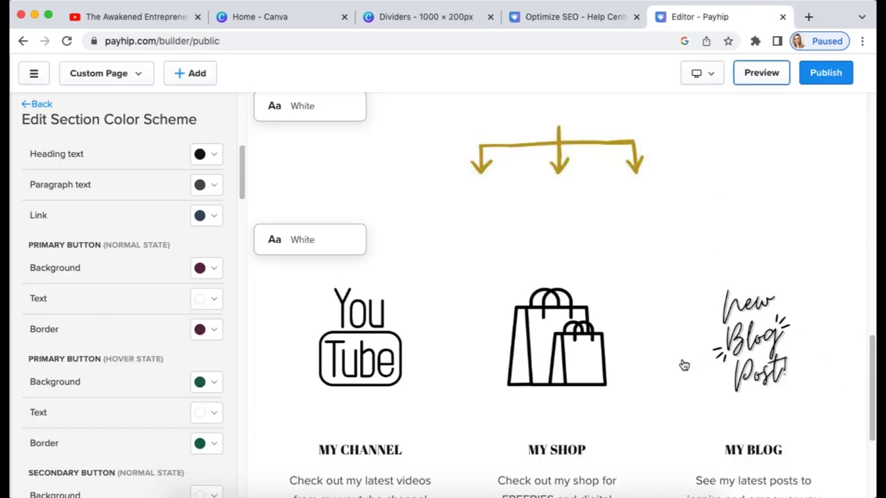
Step: Leave the color scheme and store style settings and return to the Homepage section list
scroll(684, 371, "down", 4)
scroll(684, 370, "up", 15)
left_click(40, 103)
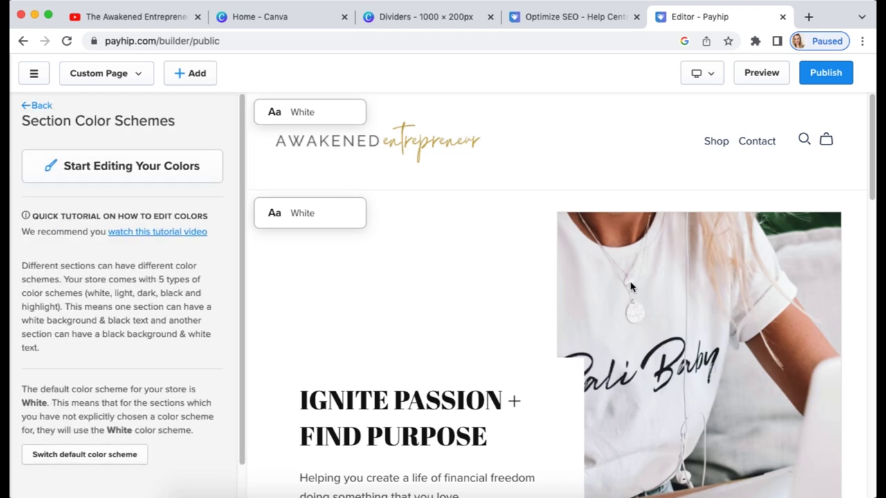
scroll(543, 292, "down", 10)
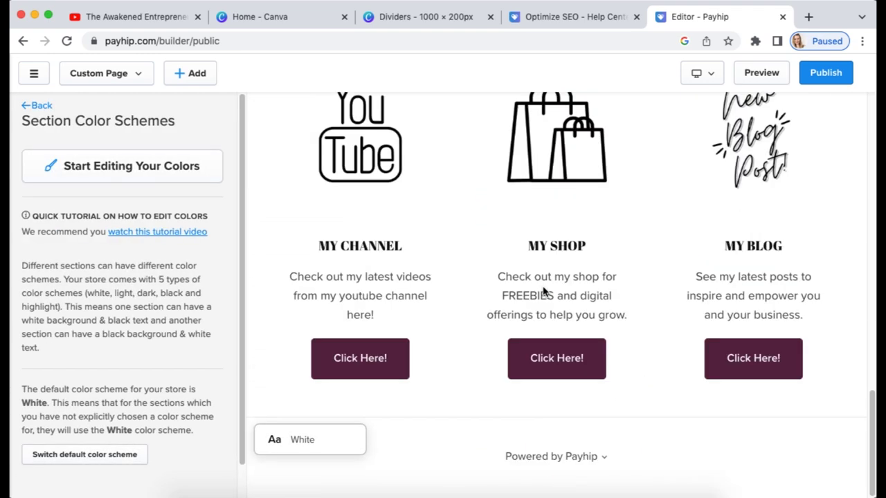
left_click(36, 104)
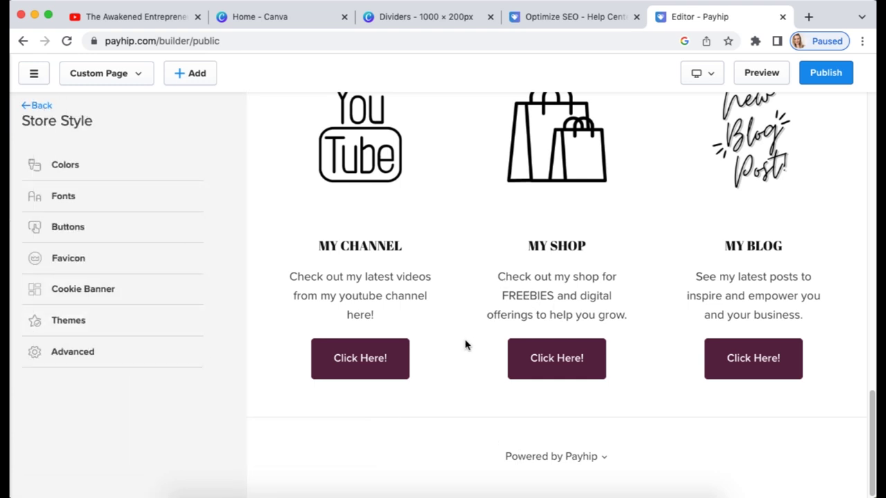
scroll(465, 345, "up", 15)
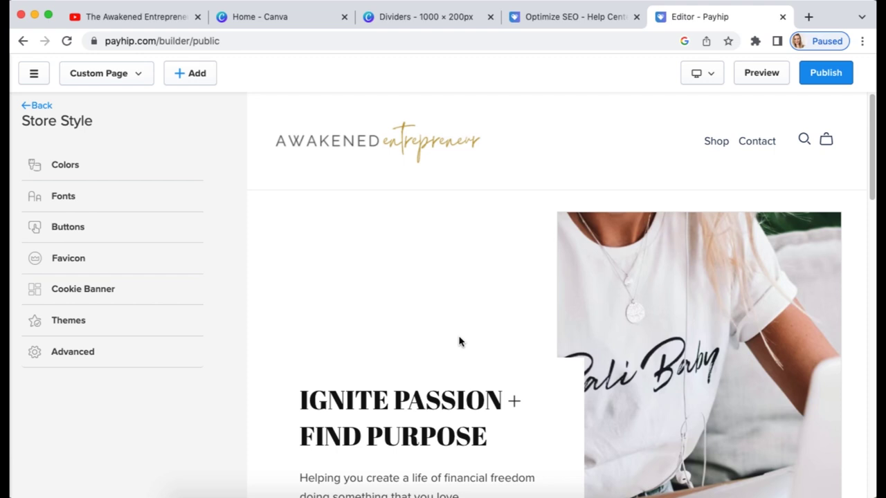
left_click(33, 106)
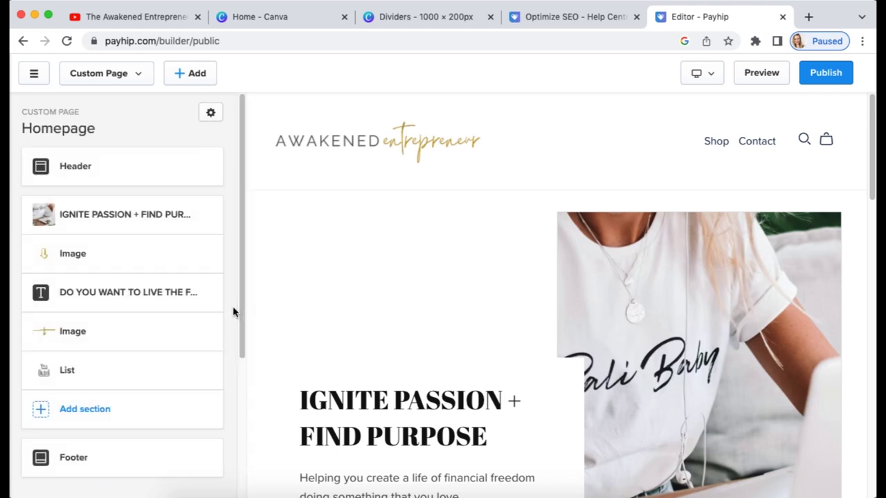
Step: Add a Newsletter section with a mountain background image below the three-column list
left_click_drag(242, 302, 239, 437)
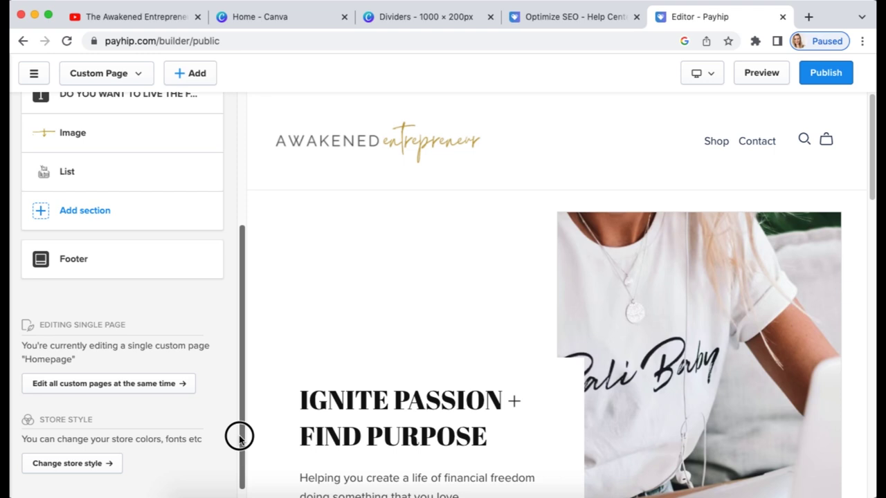
left_click_drag(239, 438, 243, 465)
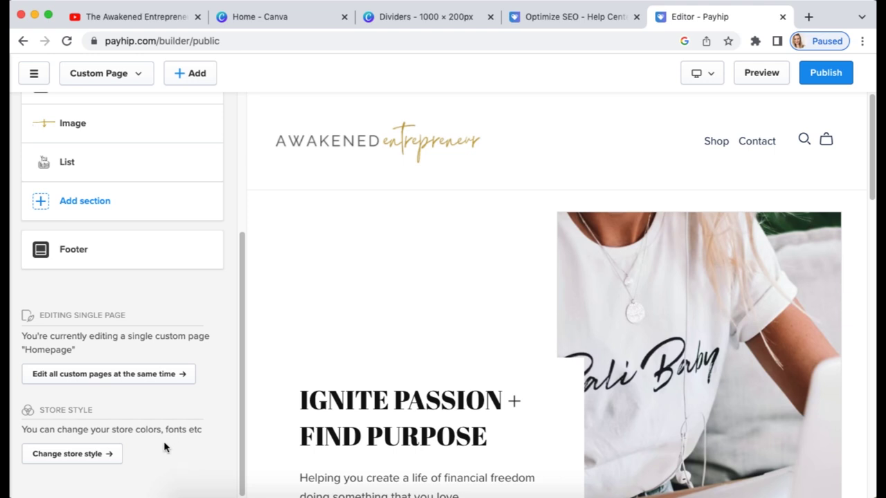
scroll(138, 311, "up", 3)
left_click(107, 270)
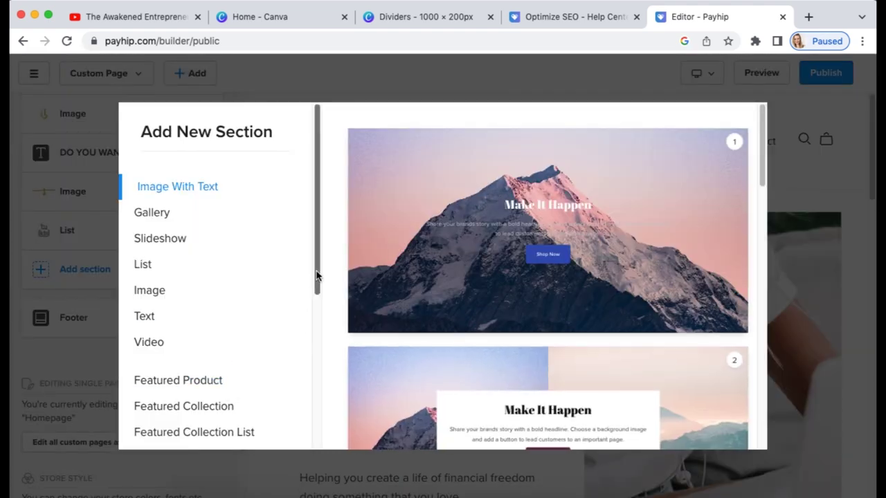
mouse_move(316, 276)
left_mouse_down()
mouse_move(316, 320)
mouse_move(314, 263)
left_mouse_up()
scroll(249, 311, "down", 5)
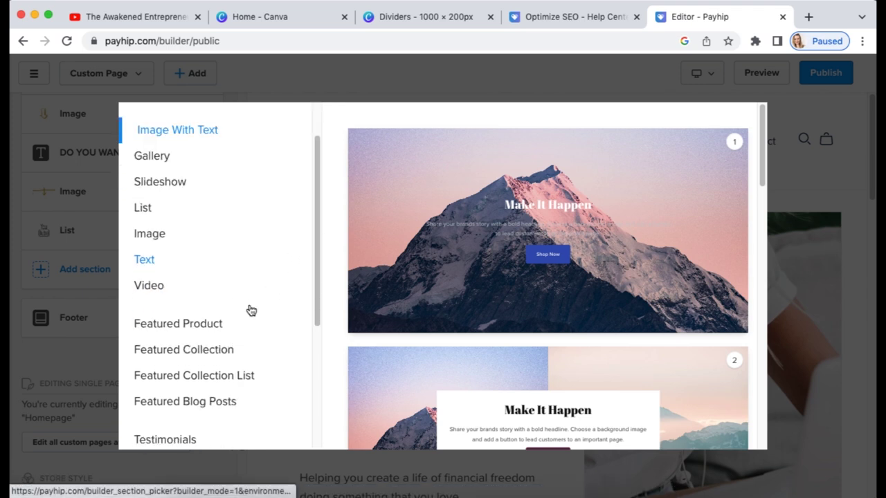
left_click(241, 308)
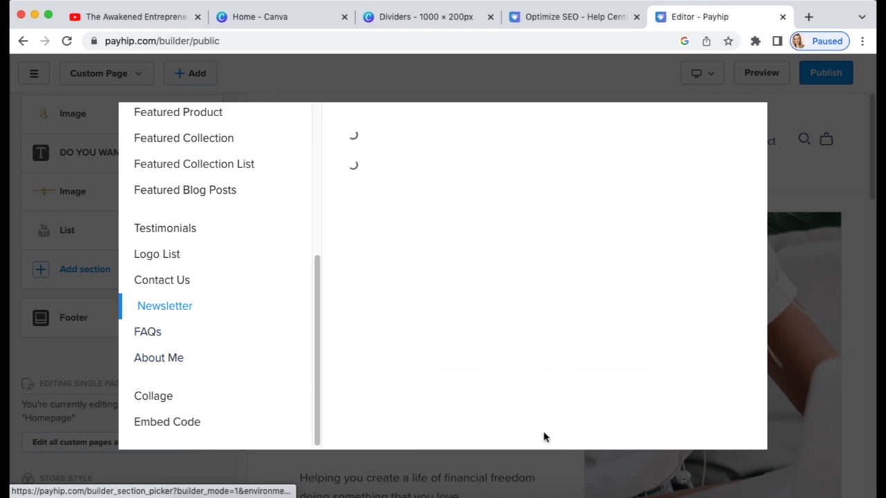
left_click(463, 305)
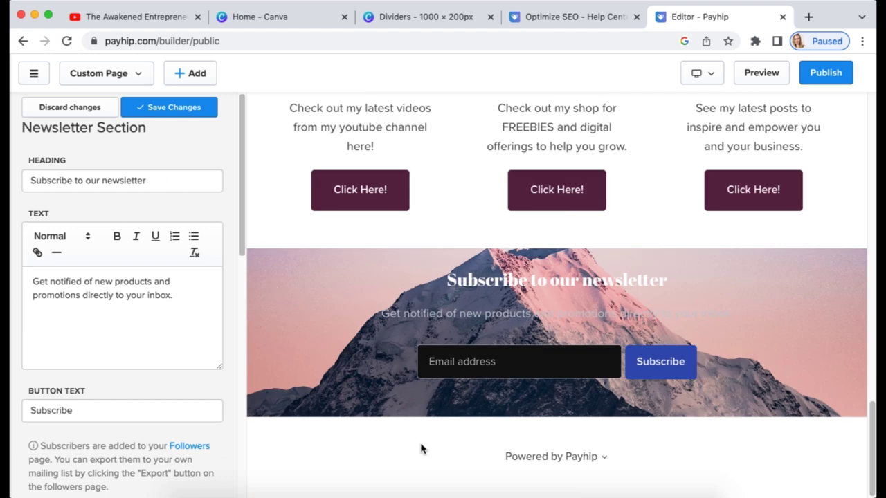
Step: Set the newsletter heading to "KEEP IN THE LOOP!" and open the section's background settings
left_click_drag(187, 184, 8, 181)
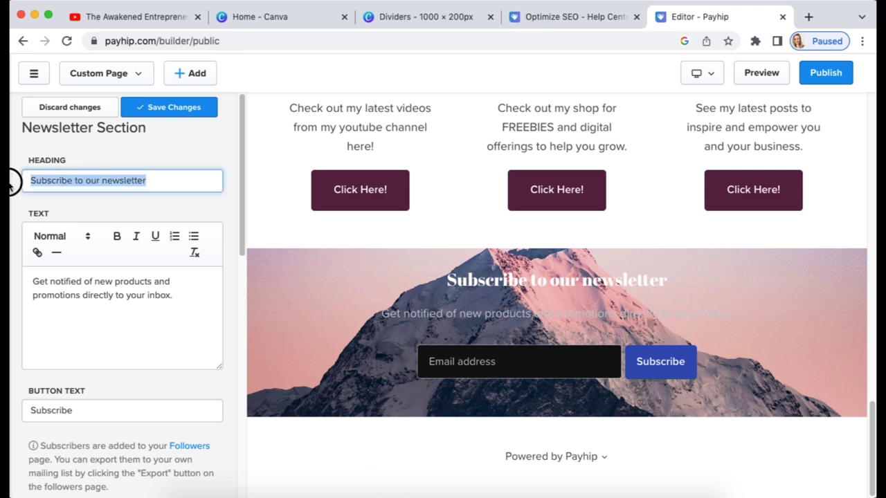
type("KEE")
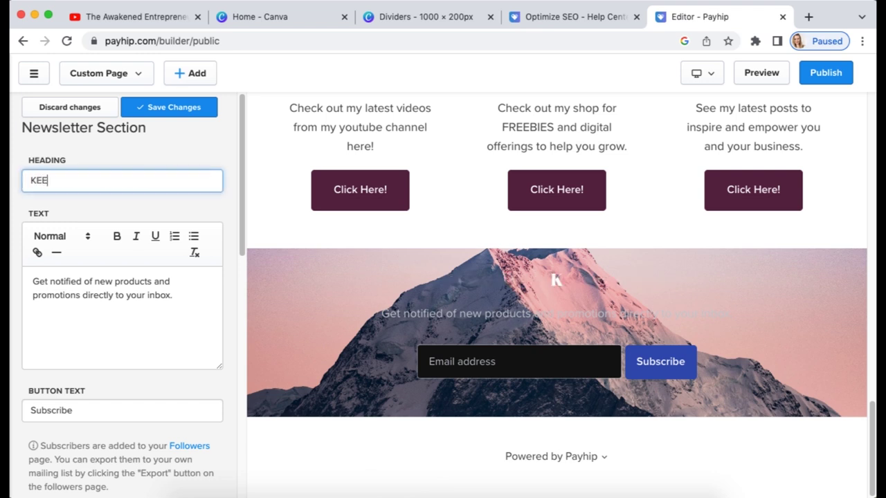
type("P IN THE LOOP!")
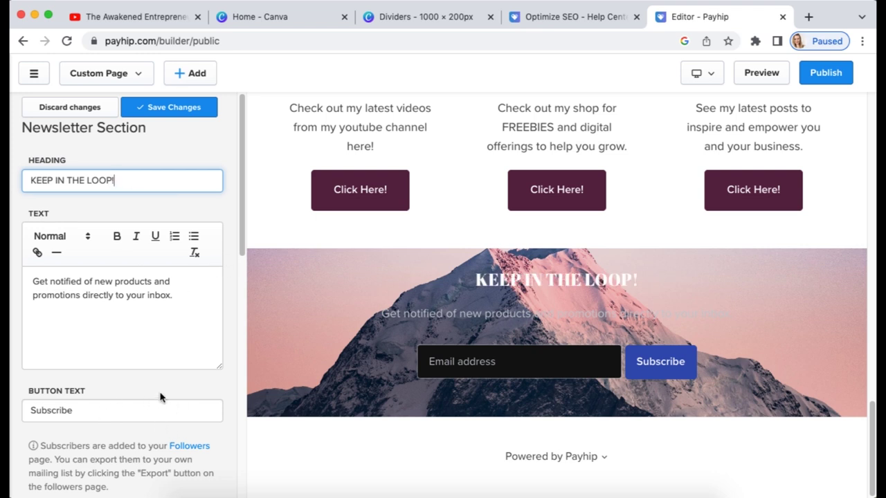
scroll(160, 397, "down", 10)
left_click(113, 206)
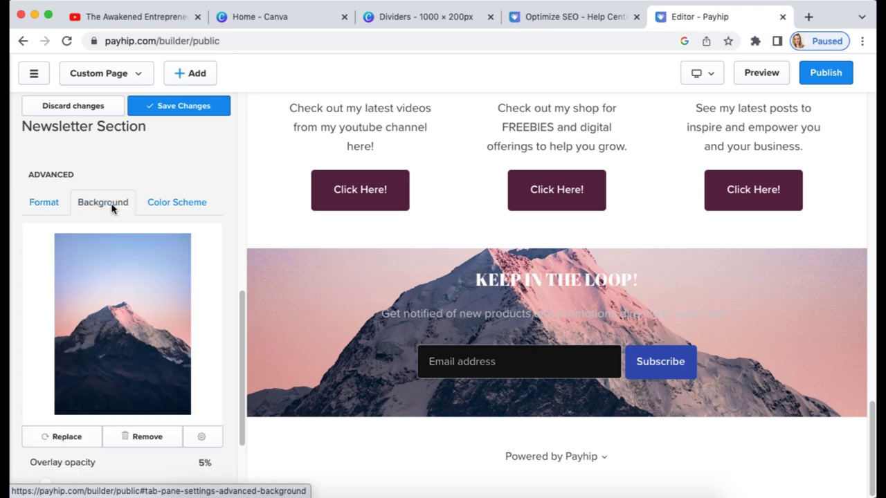
Step: Switch to Canva, close the Dividers design, open the Mail Sign up design and collapse its template panel
left_click(443, 17)
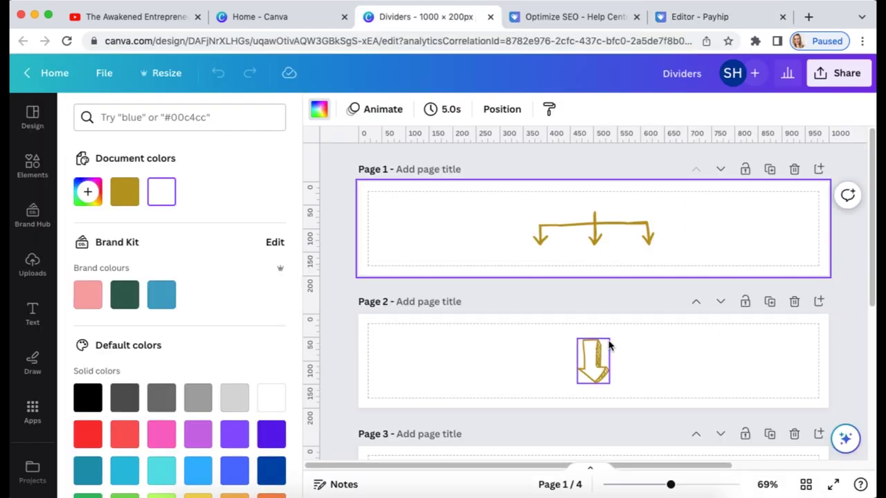
key("super+w")
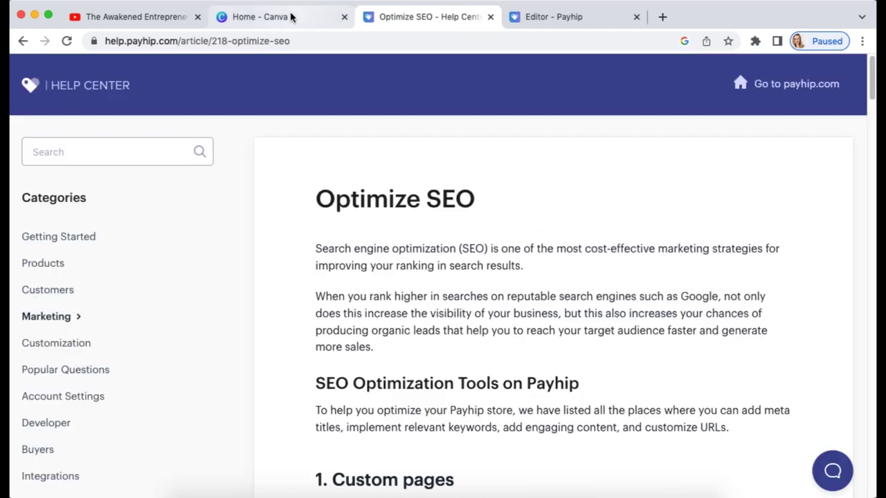
left_click(293, 16)
left_click(295, 323)
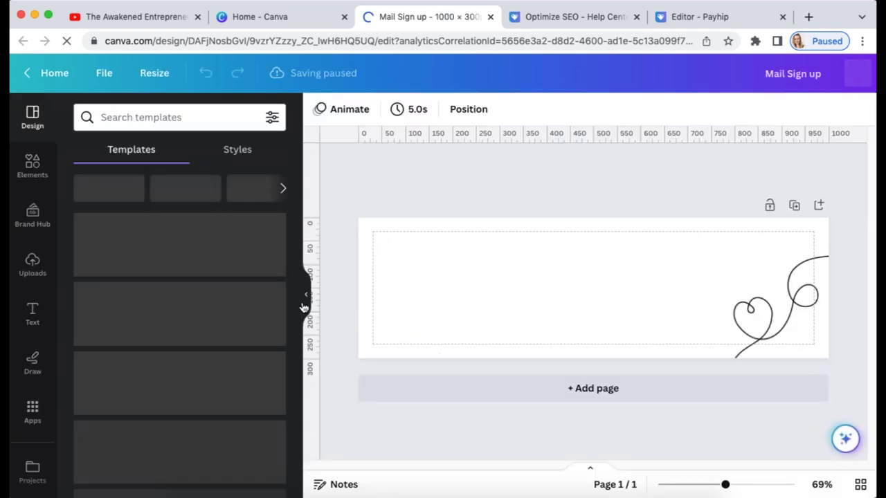
left_click(305, 297)
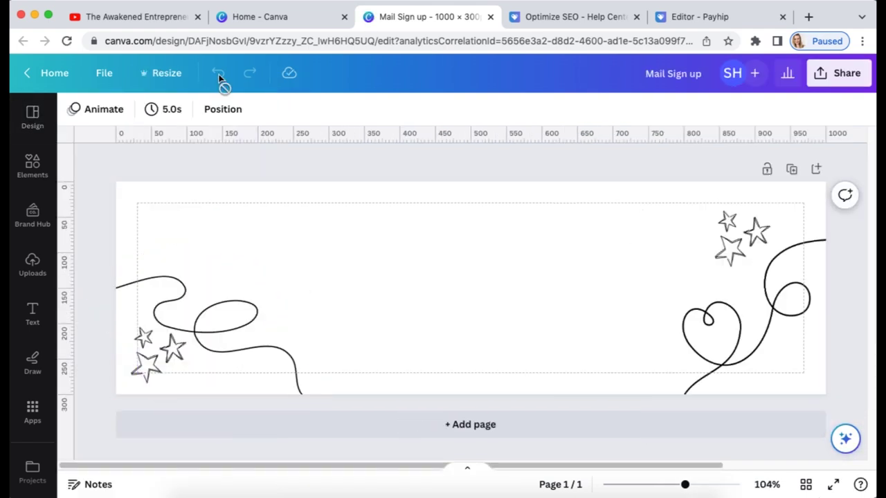
Step: Check the Mail Sign up design's custom size, close the design and switch back to the Payhip editor
left_click(173, 74)
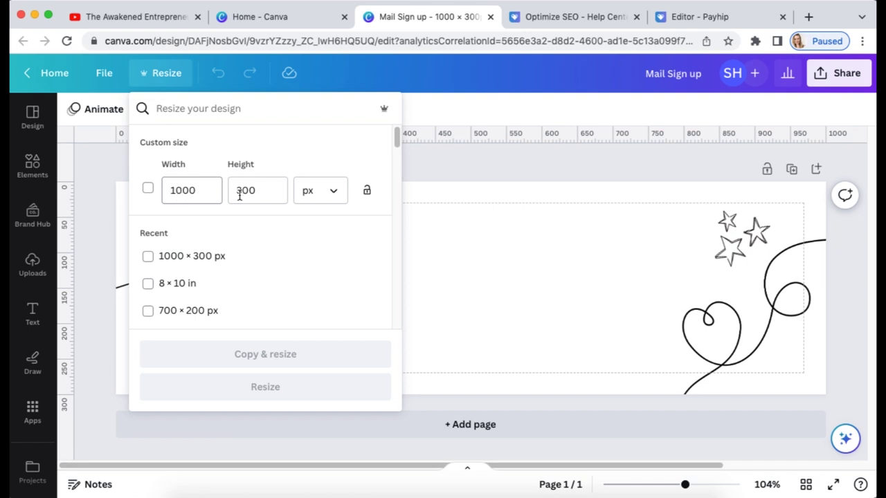
left_click(560, 164)
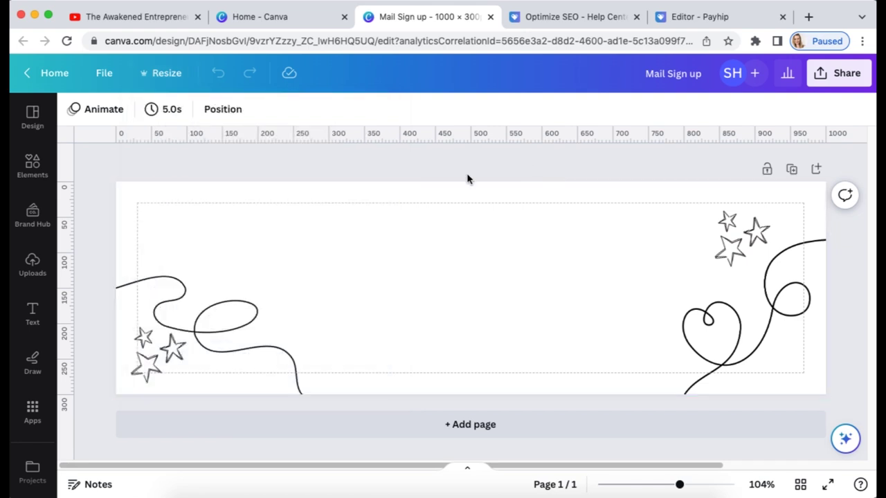
left_click(490, 17)
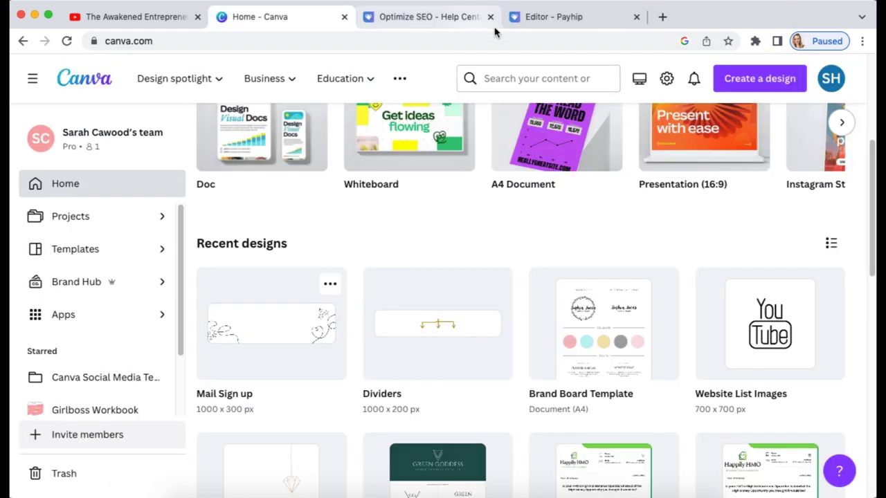
left_click(564, 17)
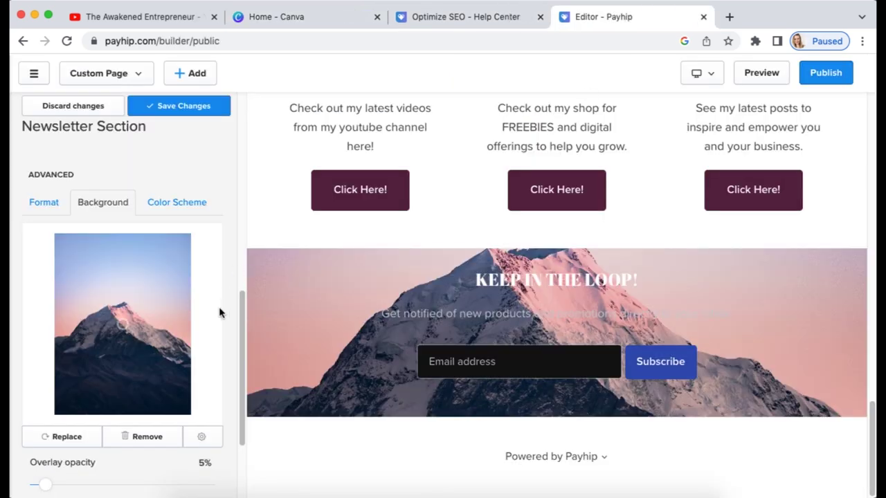
Step: Replace the newsletter section's background with Mail Sign up.jpg from the Downloads folder and set its overlay opacity to 0%
left_click(64, 439)
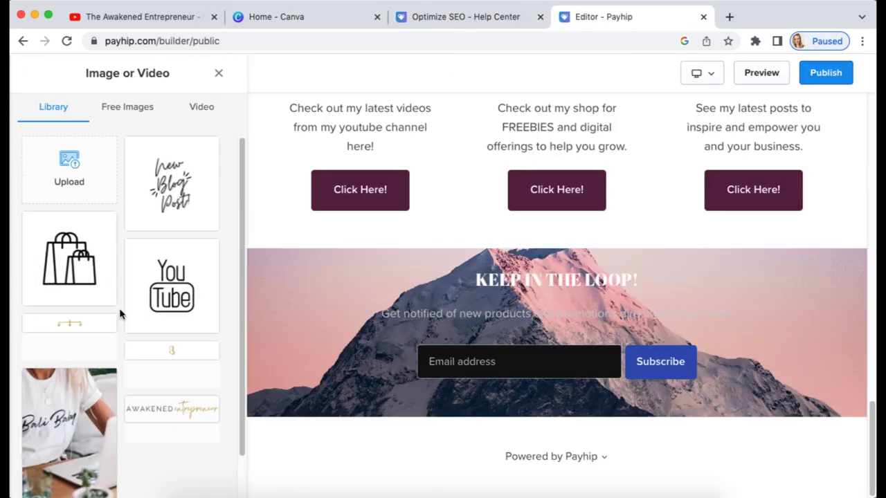
left_click(50, 170)
left_click(465, 67)
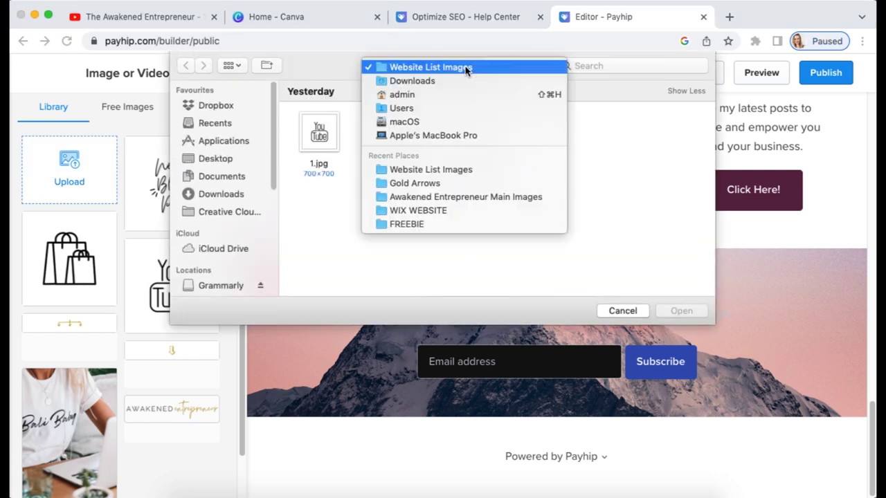
left_click(463, 82)
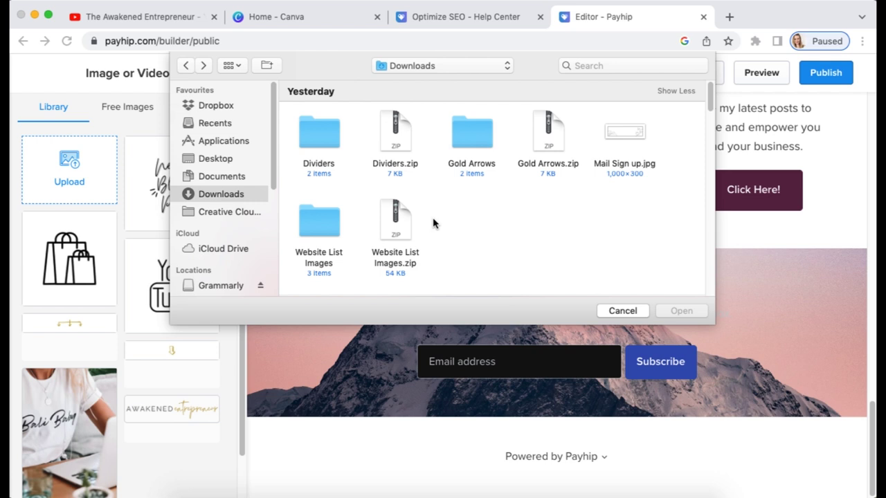
left_click(625, 135)
left_click(681, 311)
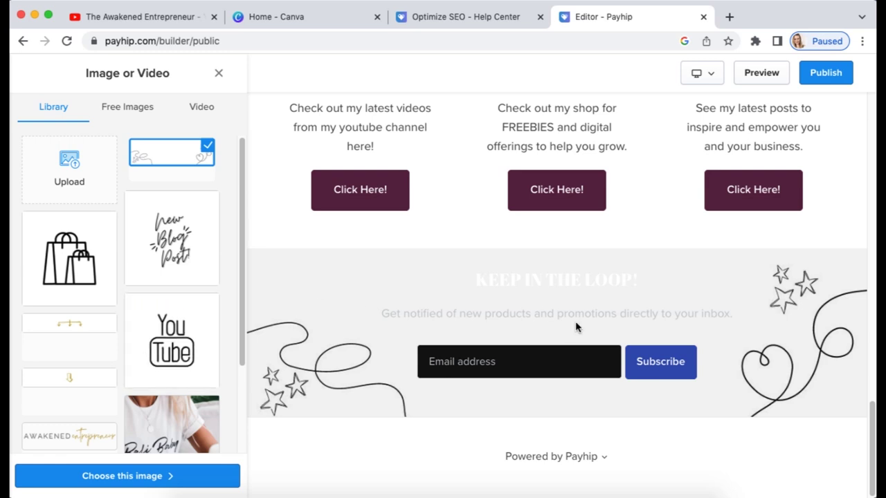
left_click(165, 476)
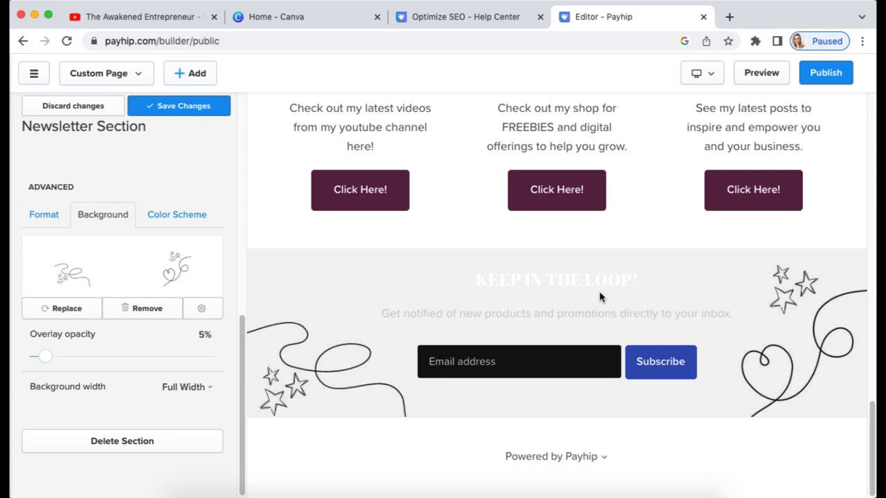
left_click_drag(56, 362, 12, 361)
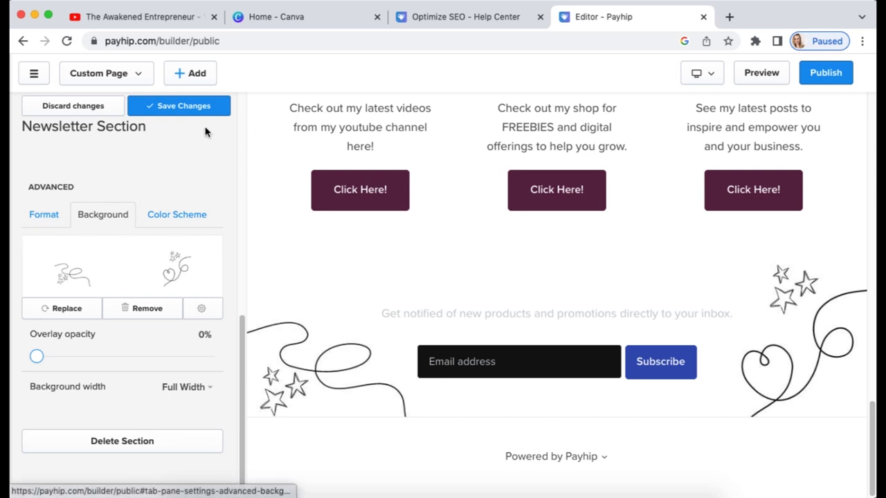
Step: Apply the White color scheme to the newsletter section, save the changes and return to the homepage's section list
scroll(132, 185, "up", 5)
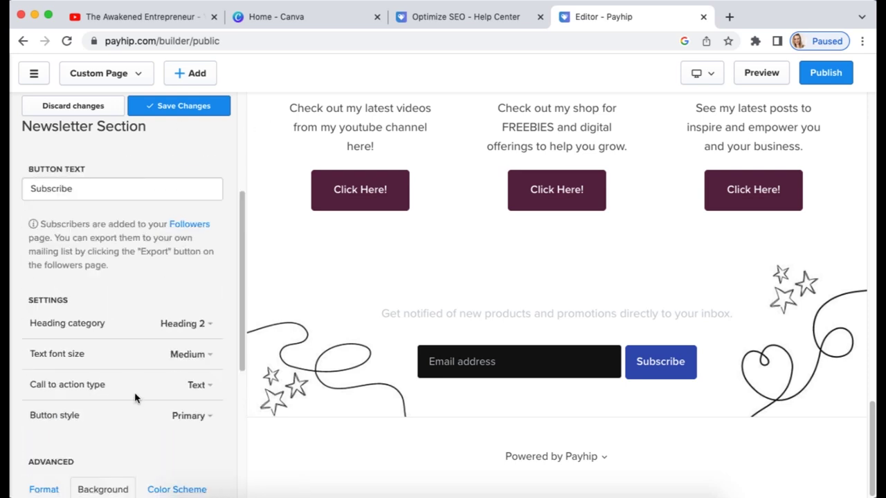
scroll(122, 369, "down", 3)
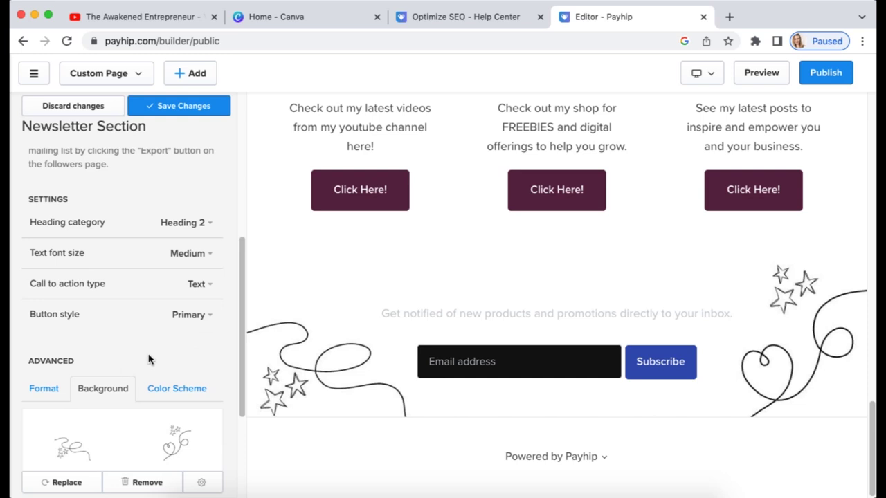
left_click(180, 391)
scroll(121, 364, "down", 4)
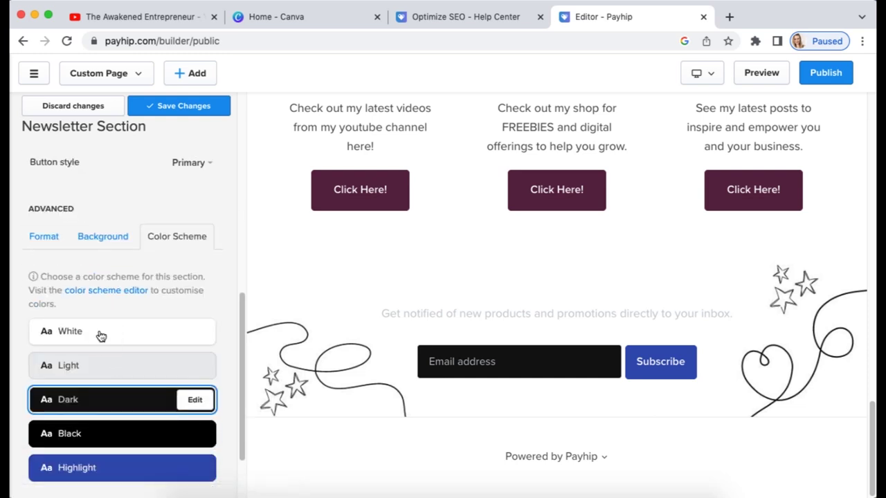
left_click(101, 336)
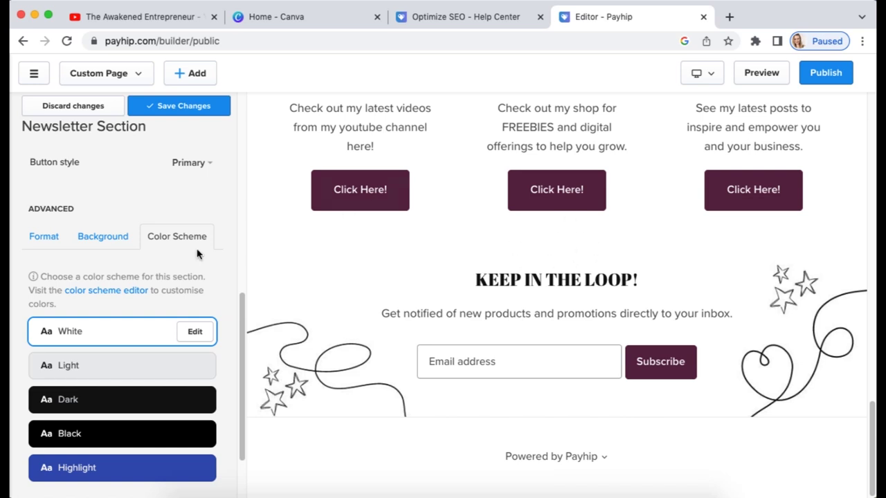
left_click(185, 109)
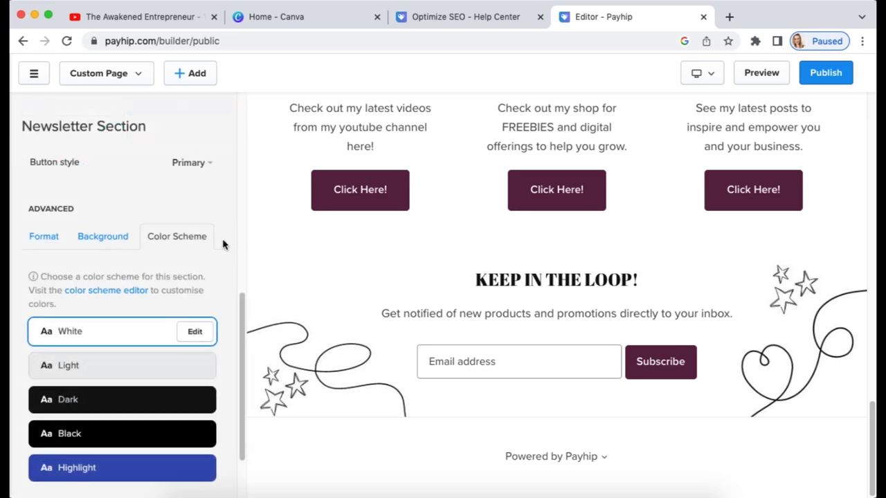
left_click(31, 104)
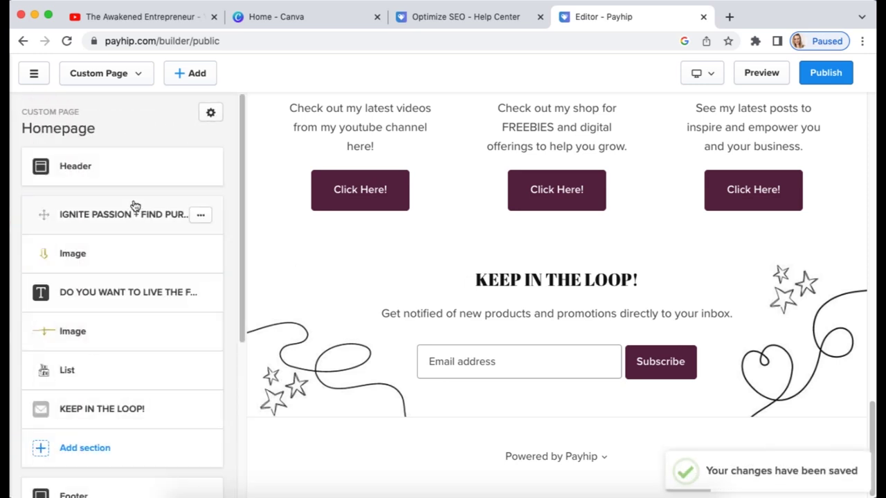
Step: Add an Image section below the newsletter section and set its section height to Small
scroll(96, 186, "down", 2)
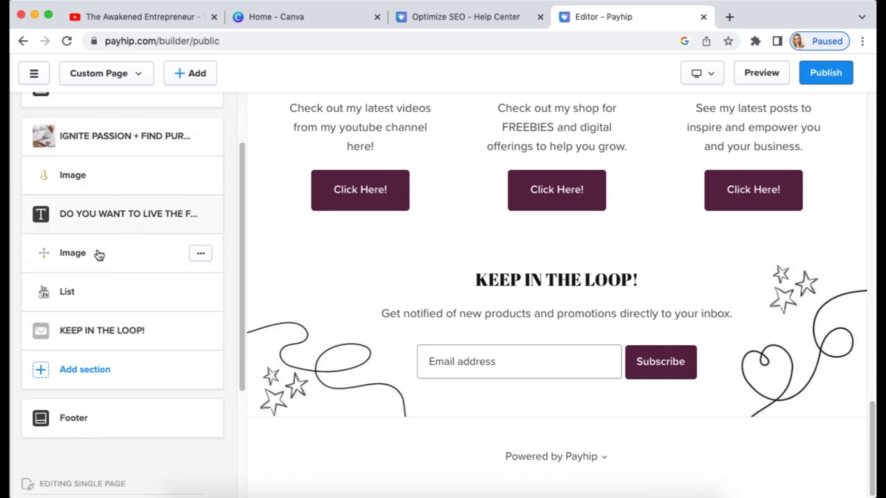
left_click(89, 371)
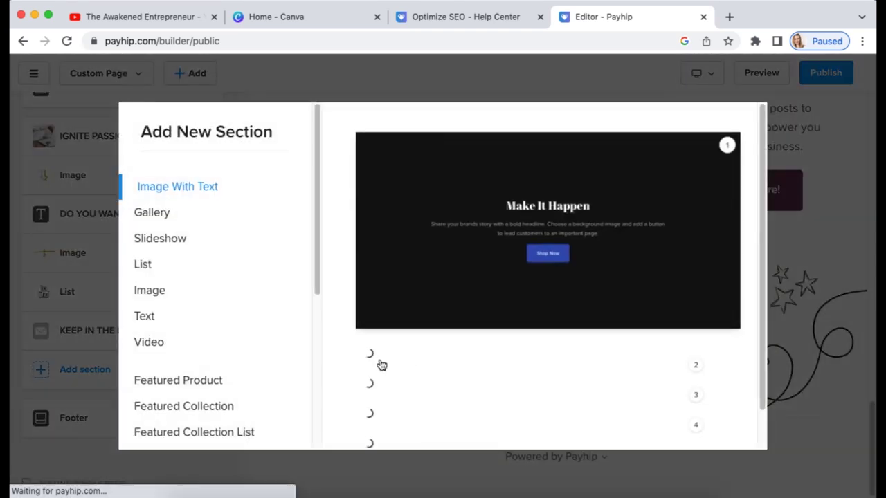
left_click(150, 291)
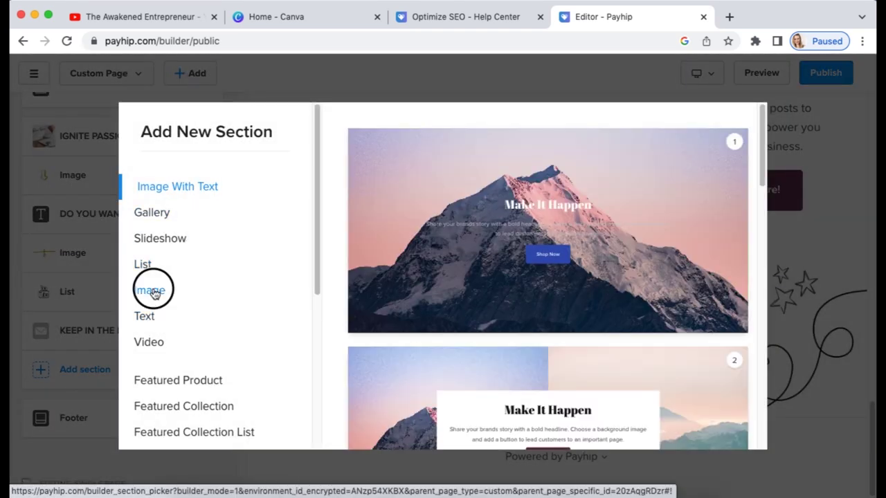
left_click(538, 285)
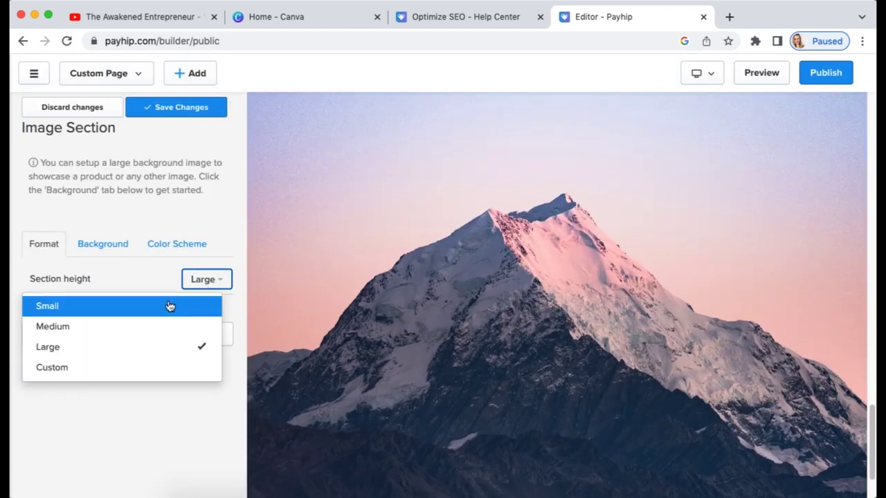
left_click(170, 306)
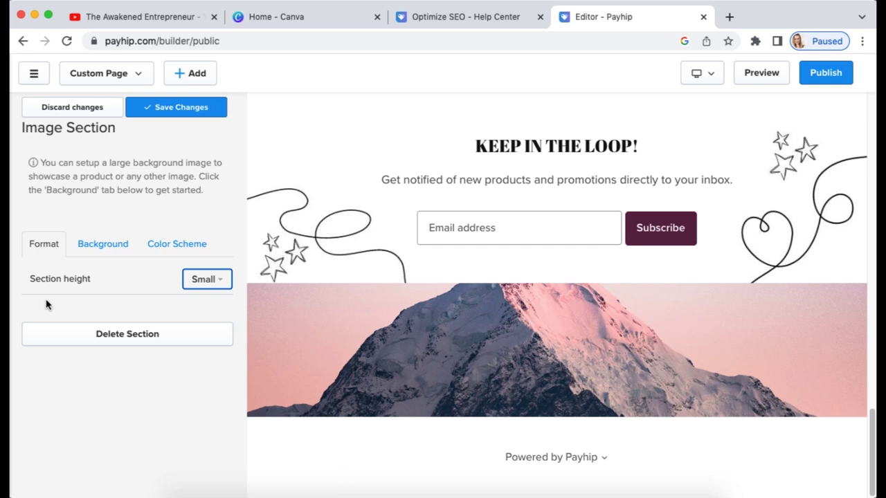
Step: Set the new image section's overlay opacity to 0%, replace its background with 4.jpg from the Dividers folder and save the section
left_click(93, 246)
scroll(83, 347, "down", 3)
left_click_drag(45, 356, 20, 356)
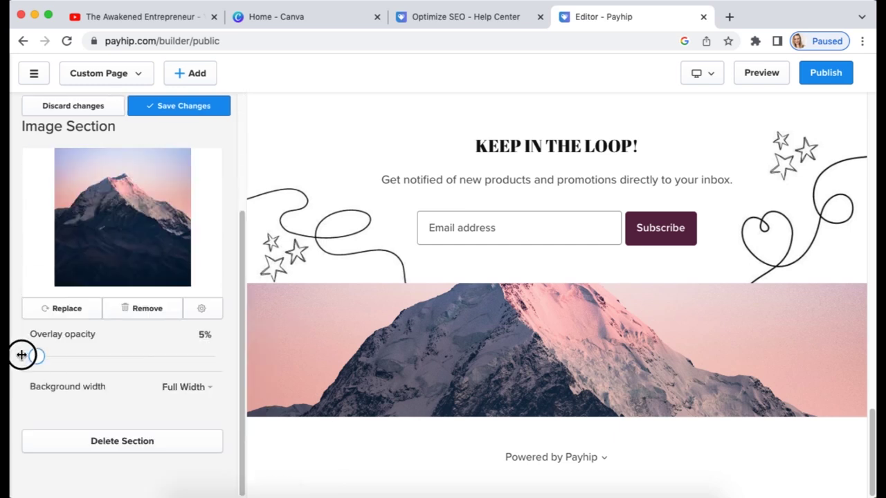
left_click(55, 313)
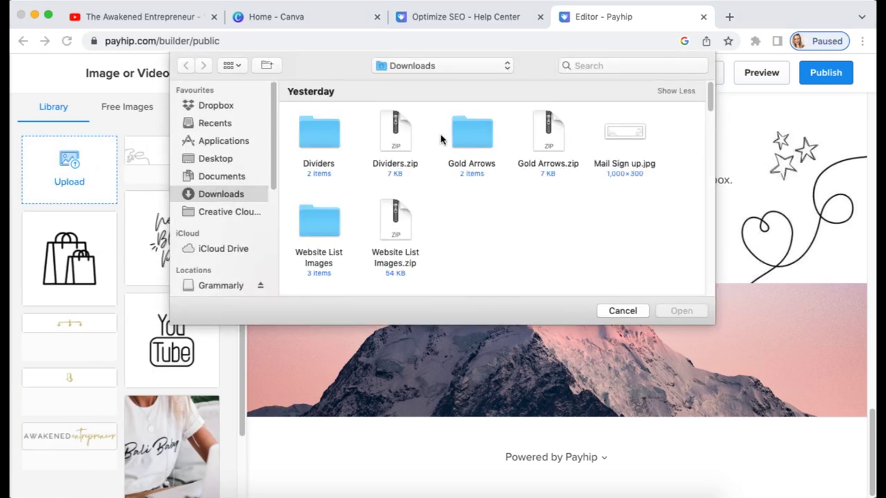
double_click(332, 135)
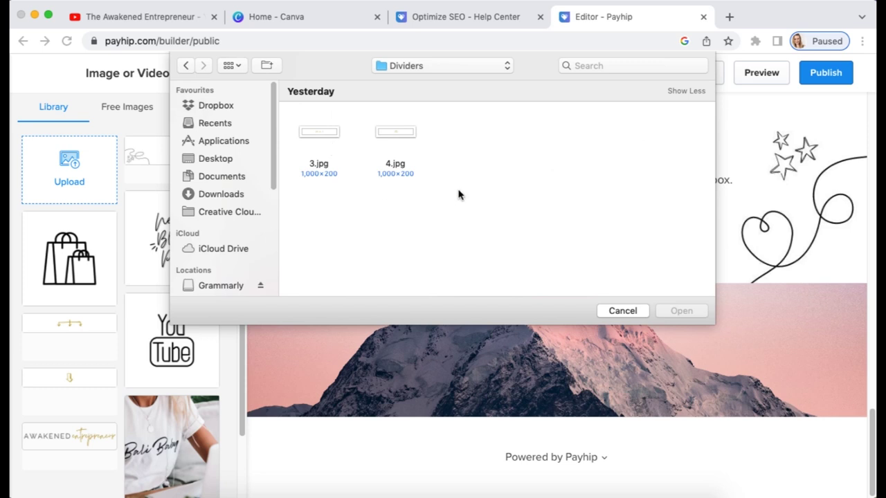
left_click(397, 131)
left_click(681, 311)
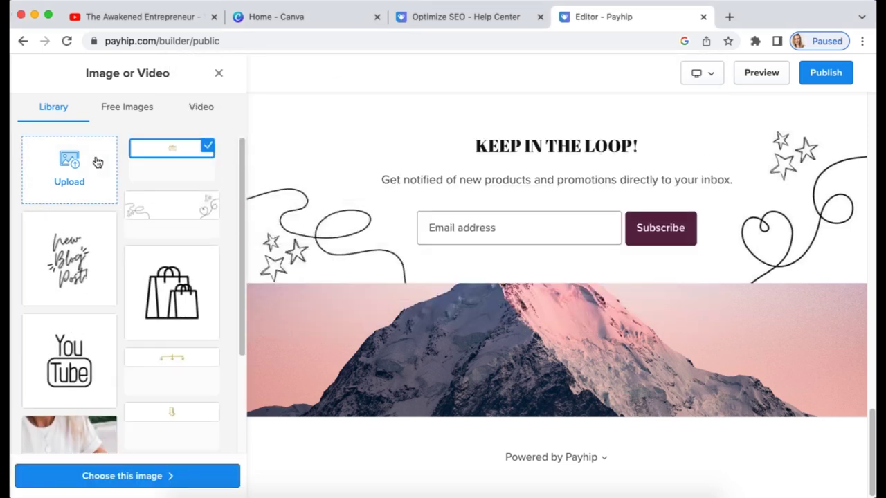
left_click(122, 476)
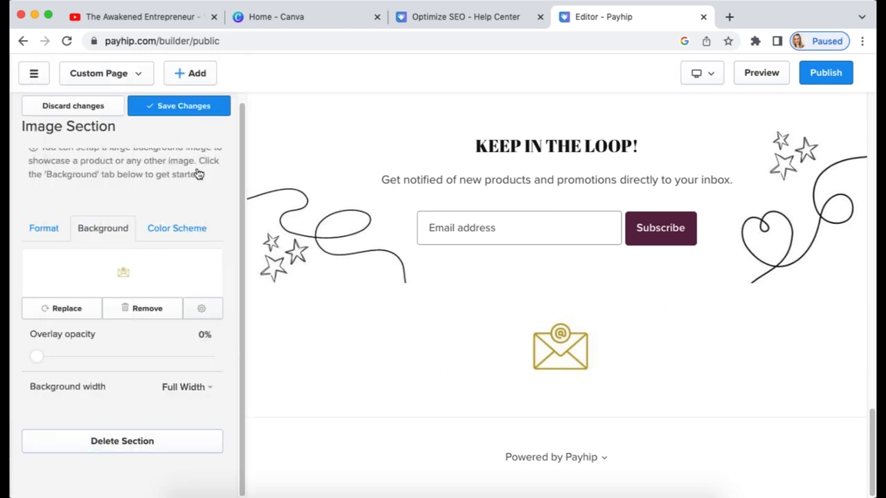
left_click(178, 111)
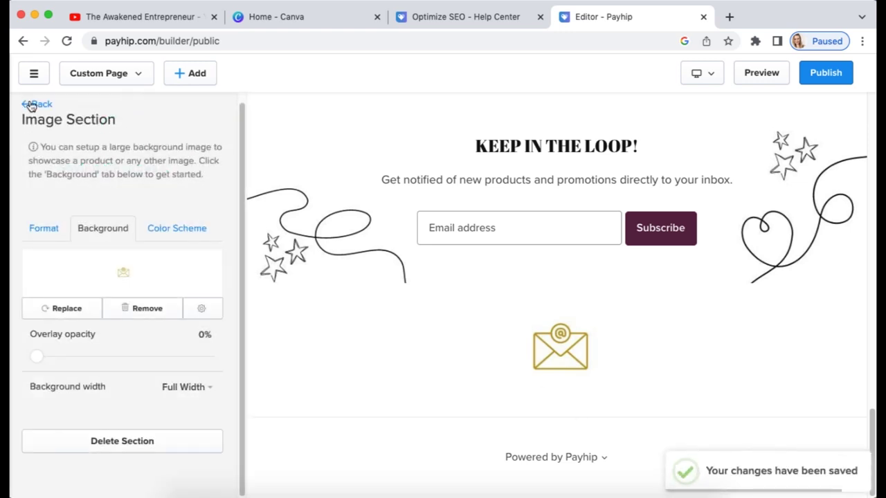
left_click(29, 105)
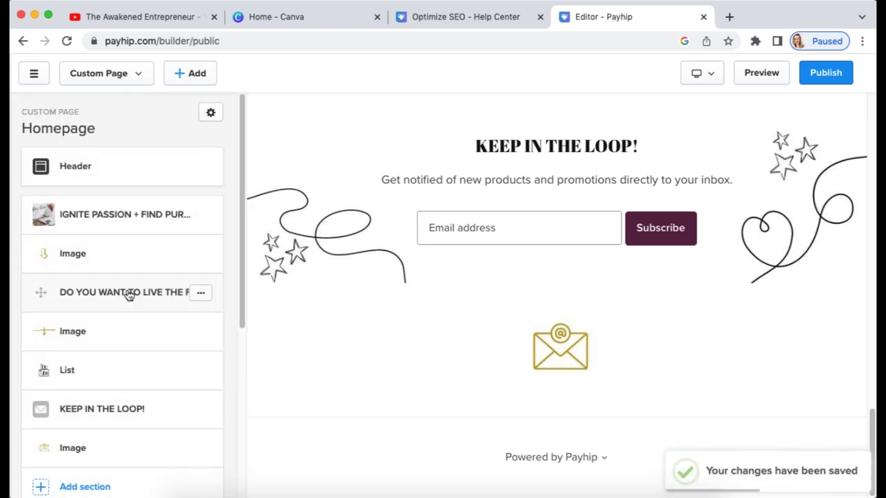
Step: Move the envelope image section above the KEEP IN THE LOOP! section in the homepage order
scroll(111, 412, "down", 3)
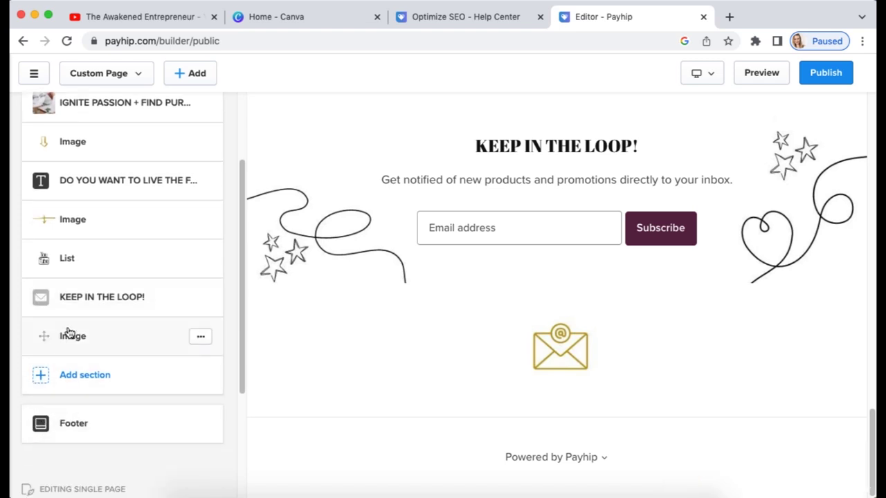
left_click_drag(43, 336, 42, 297)
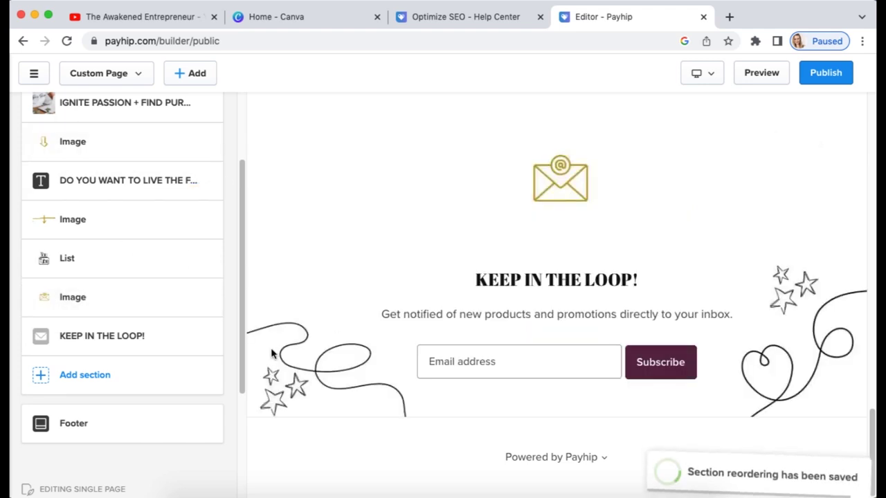
scroll(501, 316, "up", 4)
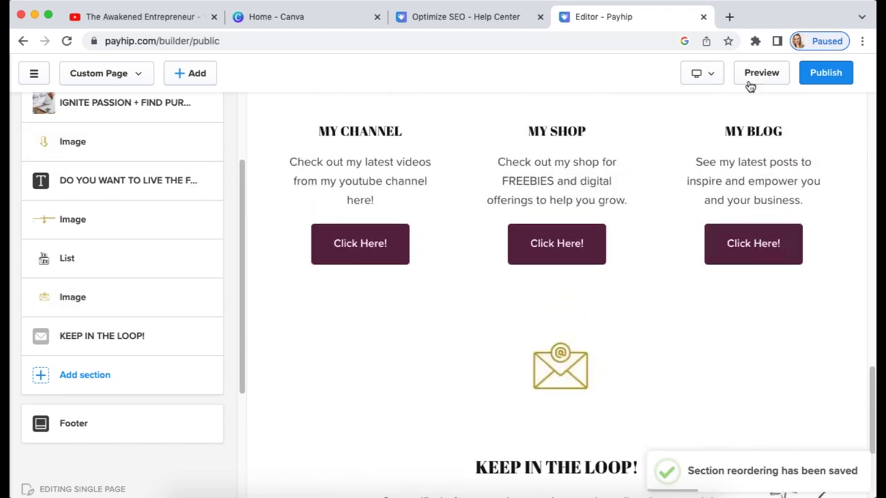
Step: Preview the draft homepage from the hero image down to the newsletter form, close the preview and return to the editor's section list
left_click(761, 73)
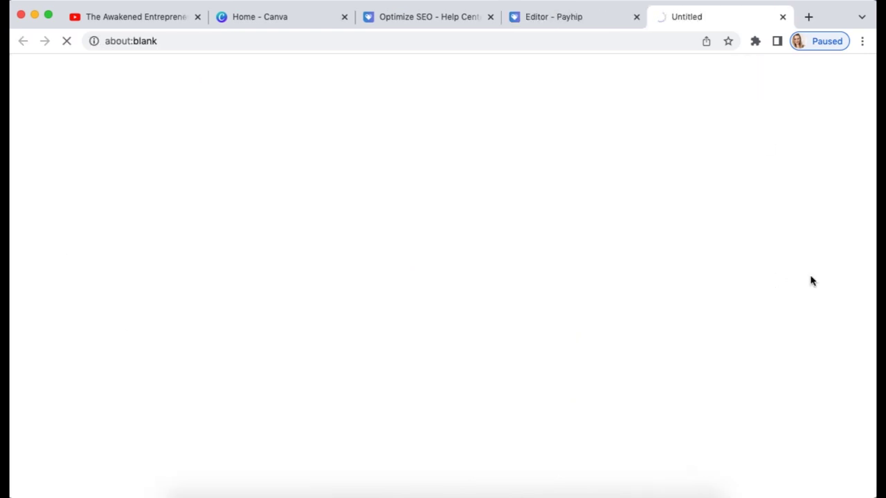
scroll(507, 323, "down", 5)
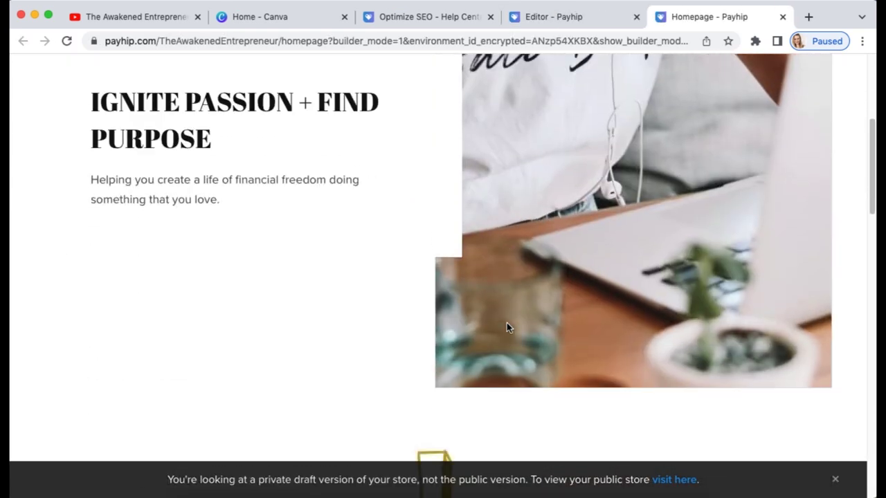
scroll(506, 323, "down", 5)
scroll(508, 323, "up", 6)
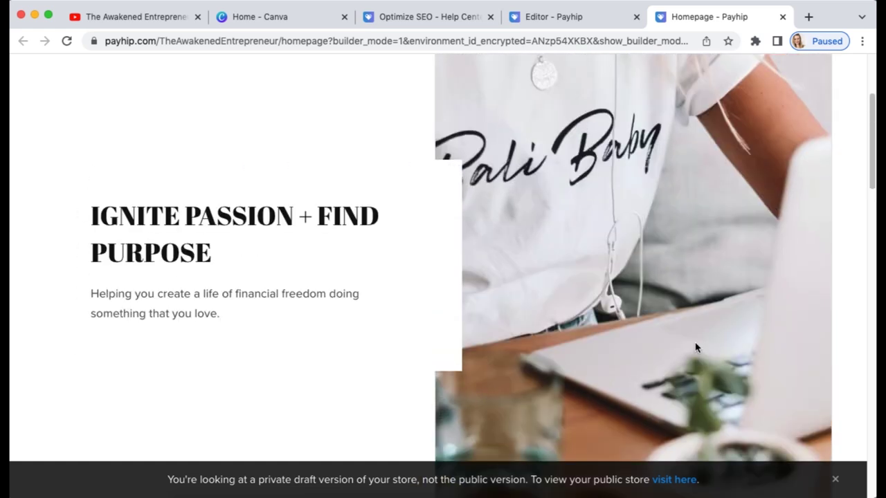
scroll(696, 348, "down", 7)
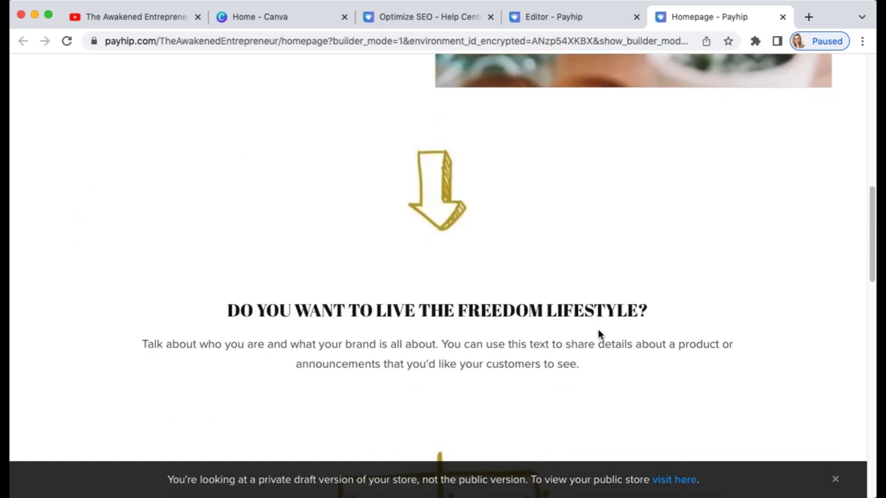
scroll(600, 335, "down", 8)
scroll(600, 335, "down", 8)
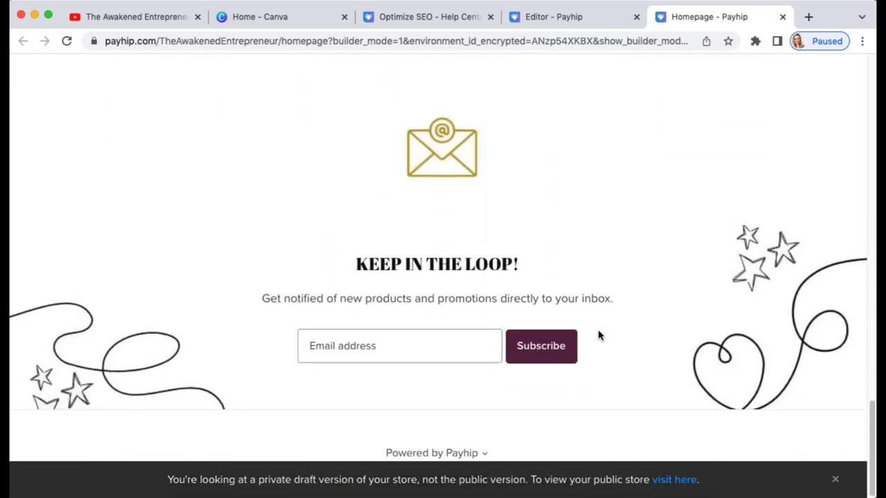
left_click(361, 349)
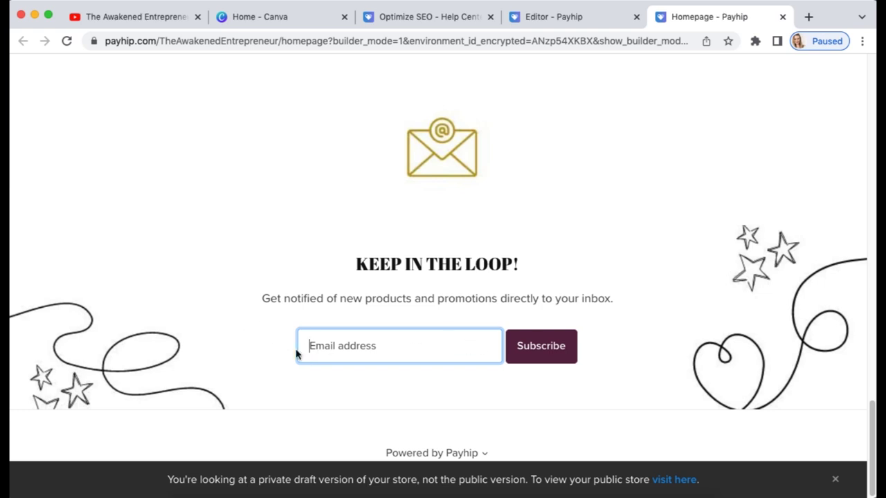
left_click(782, 17)
left_click(38, 104)
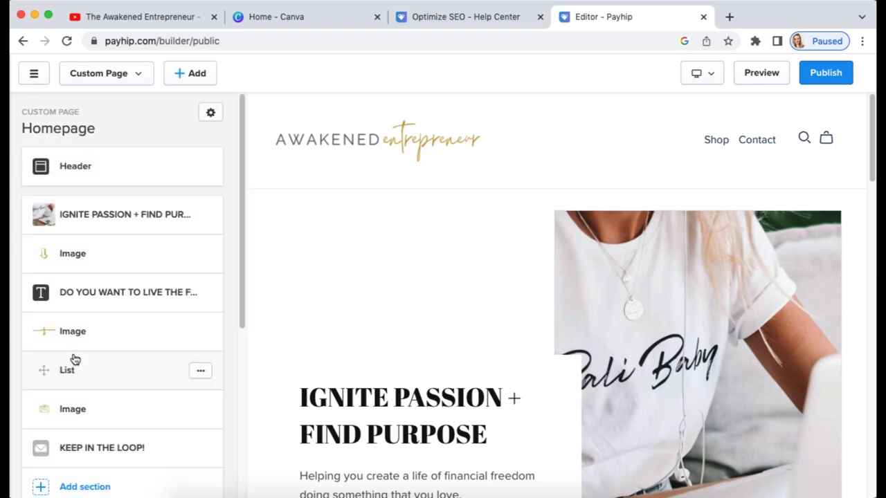
left_click_drag(242, 302, 251, 228)
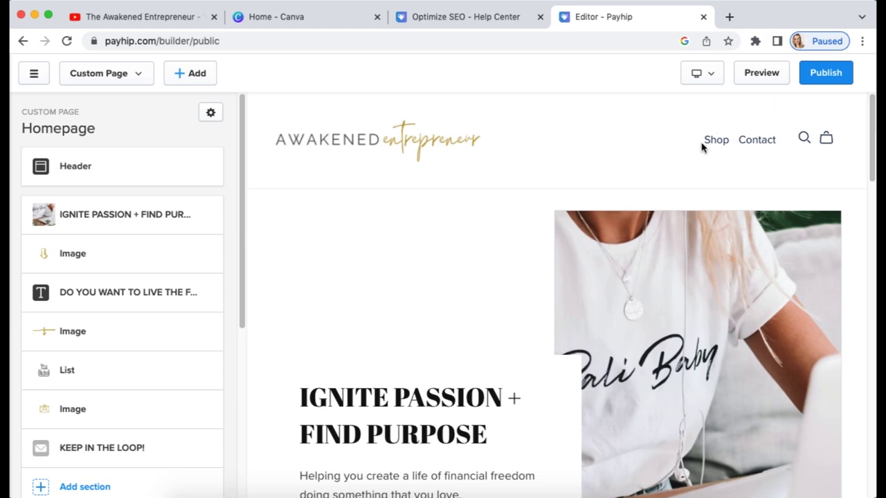
Step: Check the header section's options and the All Products collection page, and return to editing the custom page Homepage
left_click(65, 163)
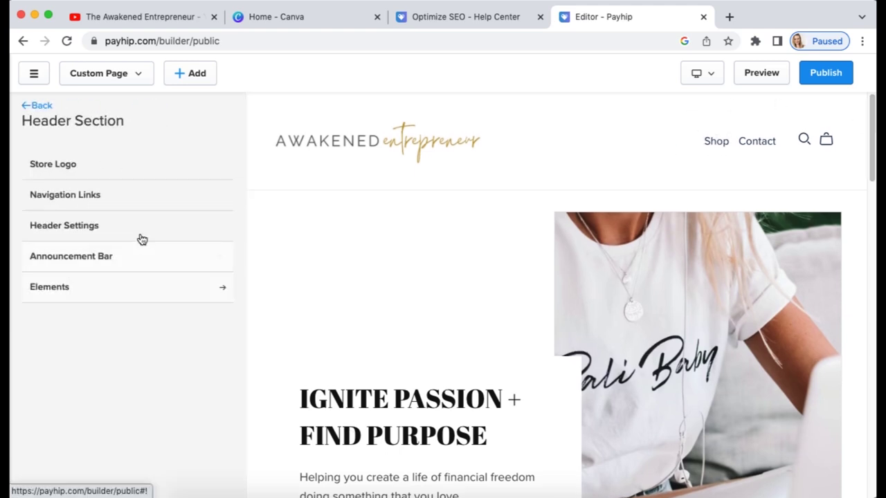
left_click(31, 103)
left_click(126, 78)
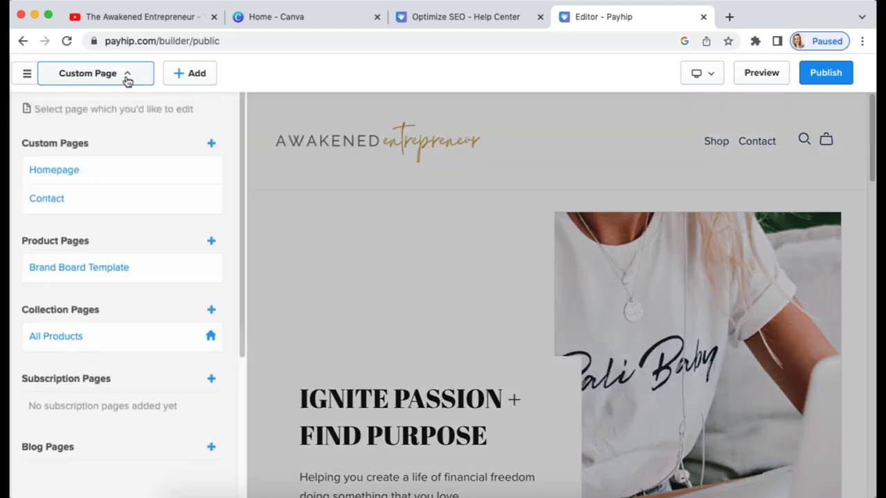
left_click(77, 377)
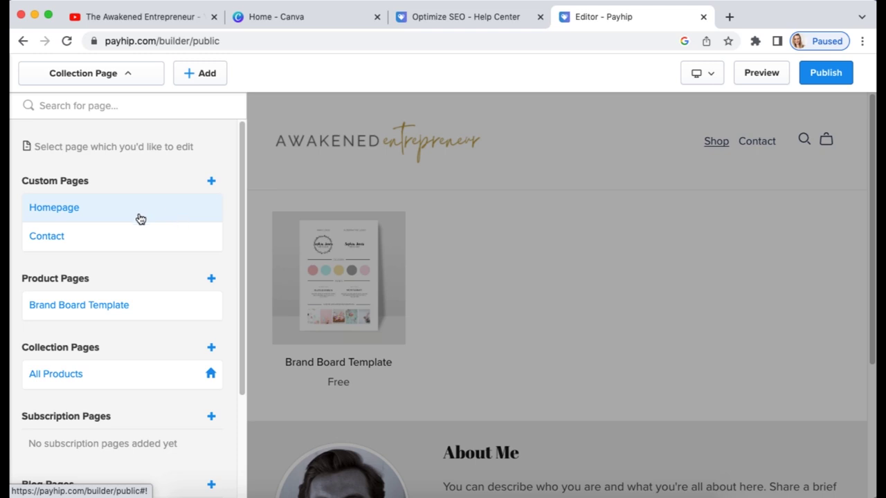
left_click(56, 216)
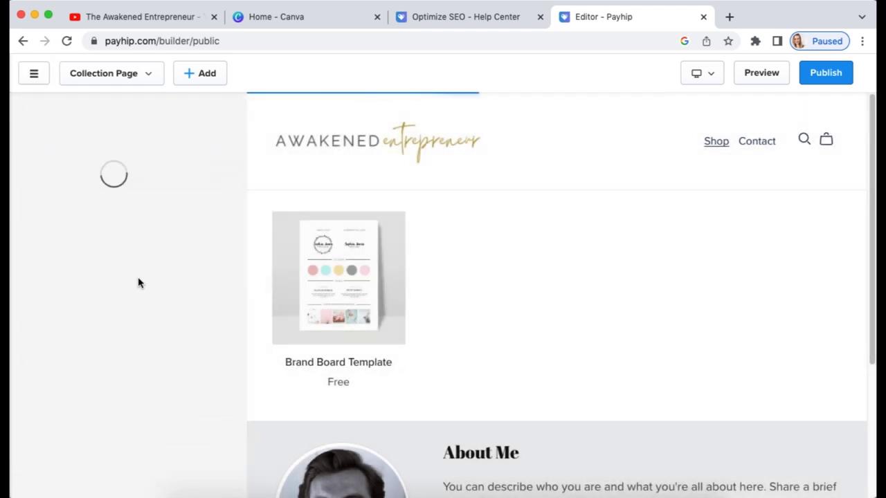
left_click(211, 114)
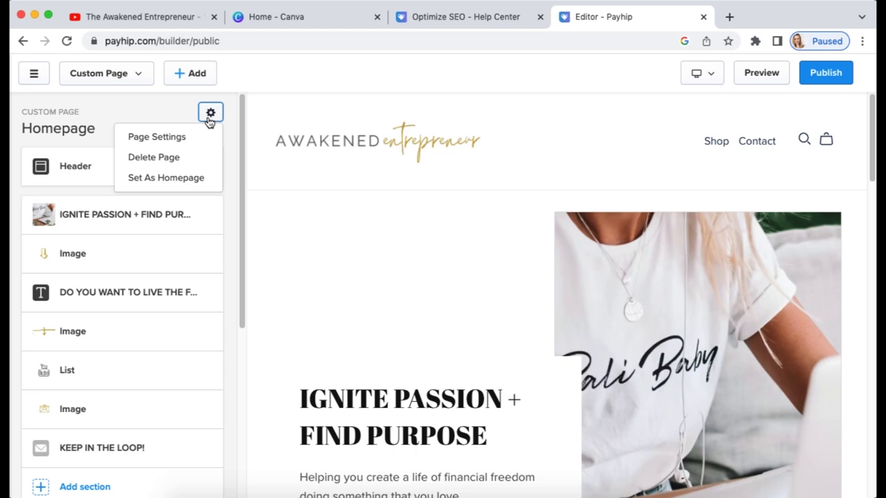
left_click(169, 109)
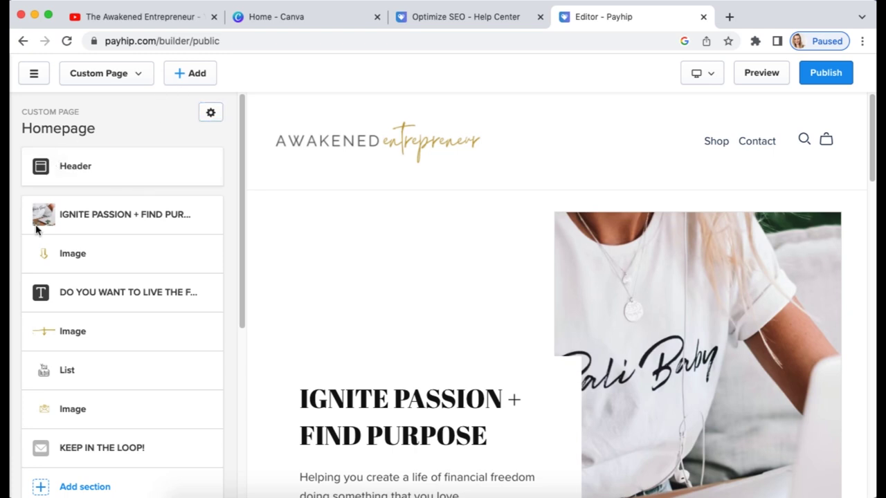
left_click(212, 113)
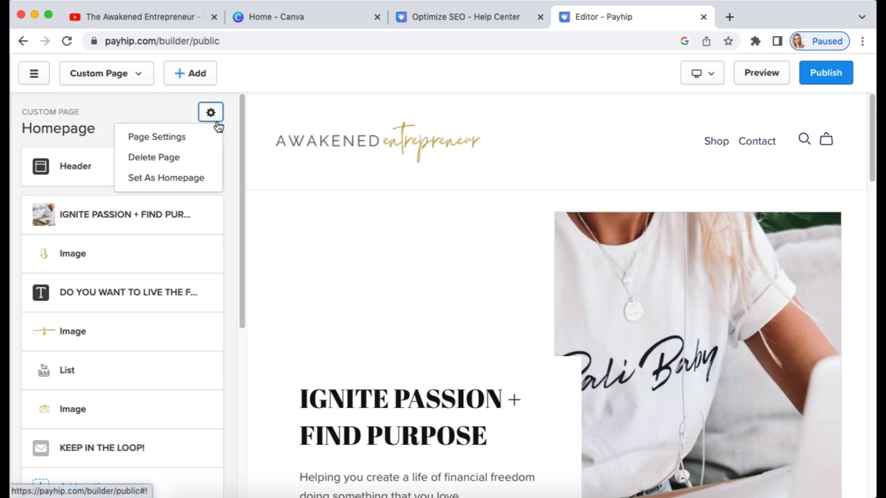
left_click(173, 181)
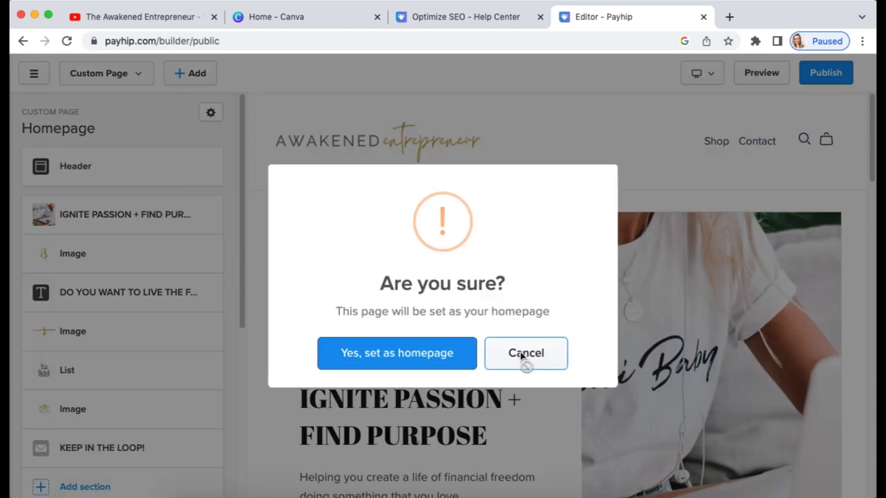
left_click(523, 356)
Step: Change the custom page's title to Awakened Entrepreneur in its page settings
left_click(211, 113)
left_click(176, 137)
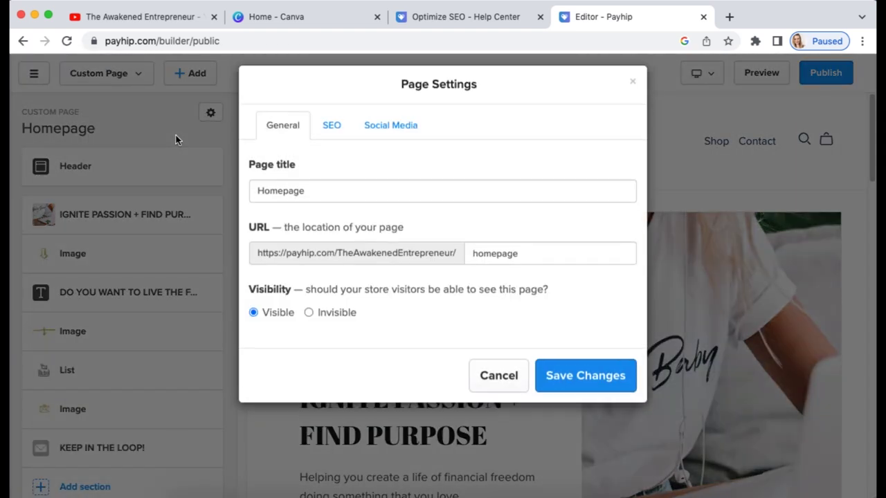
left_click(335, 201)
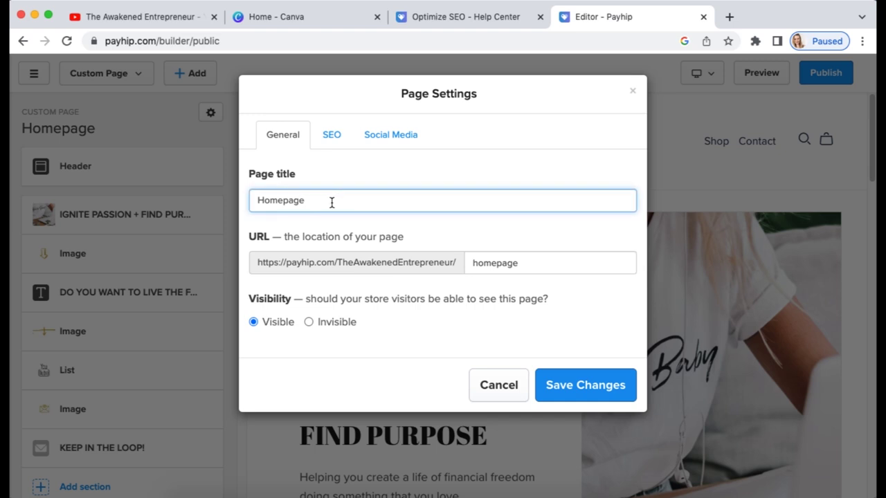
left_click_drag(331, 202, 246, 207)
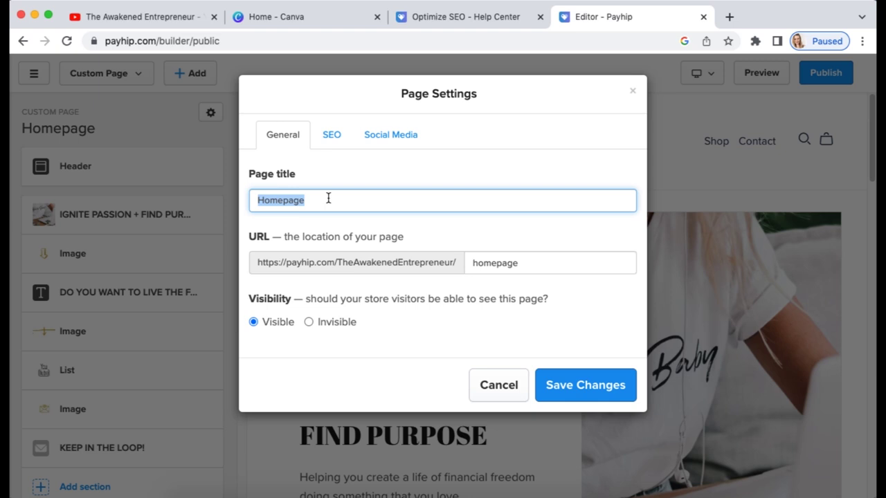
type("Awakened Entrepreneur")
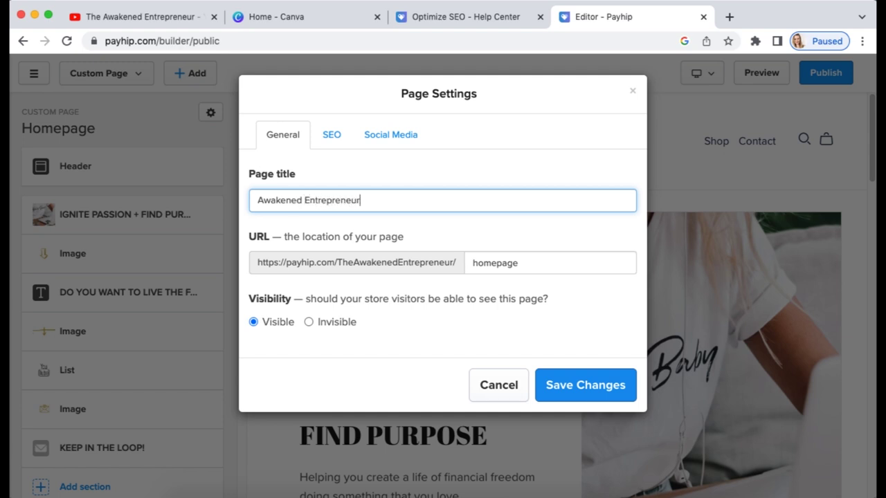
left_click(389, 171)
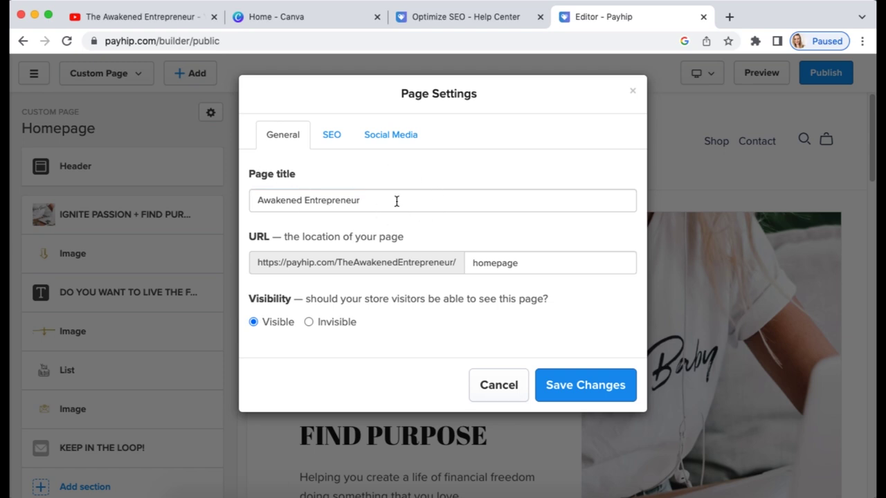
Step: Enter Awakened Entrepreneur as the page's SEO title, correct its spelling and save the page settings
left_click(332, 134)
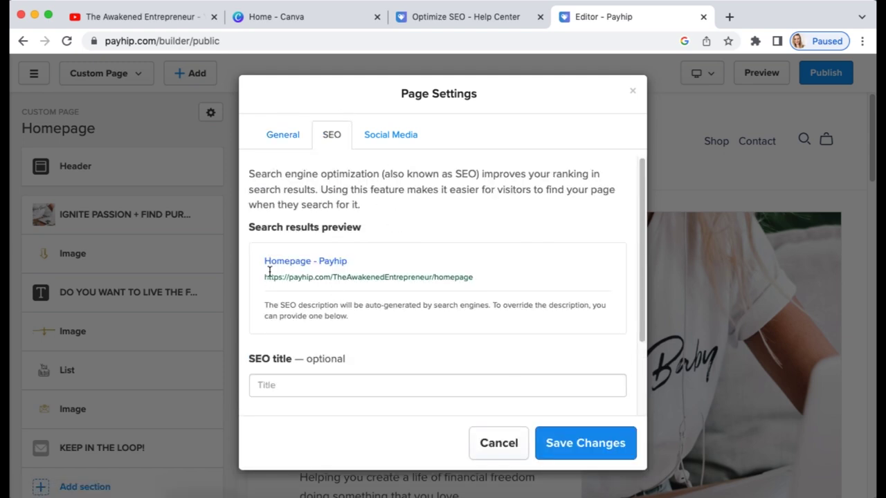
scroll(317, 277, "down", 2)
left_click(317, 286)
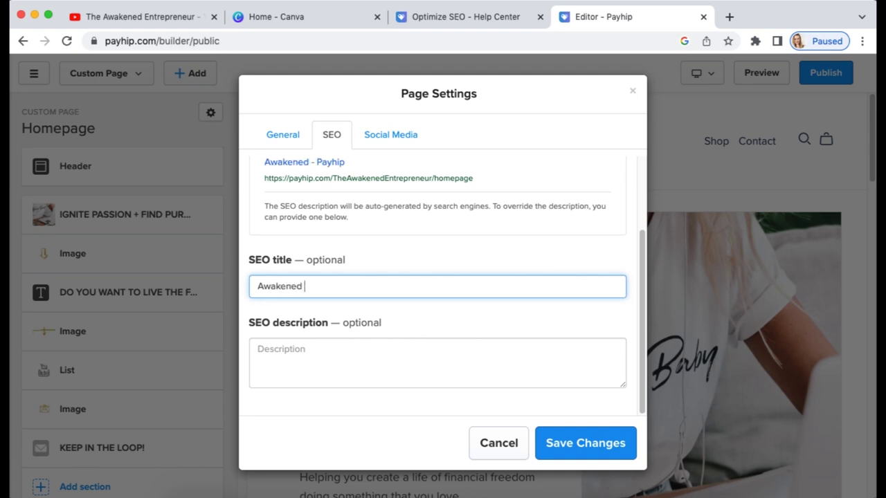
type("Entreprenuer")
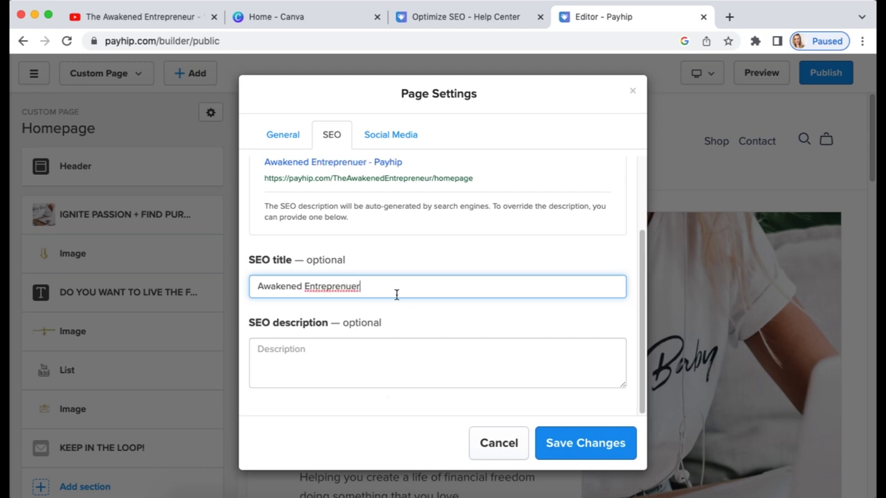
right_click(336, 284)
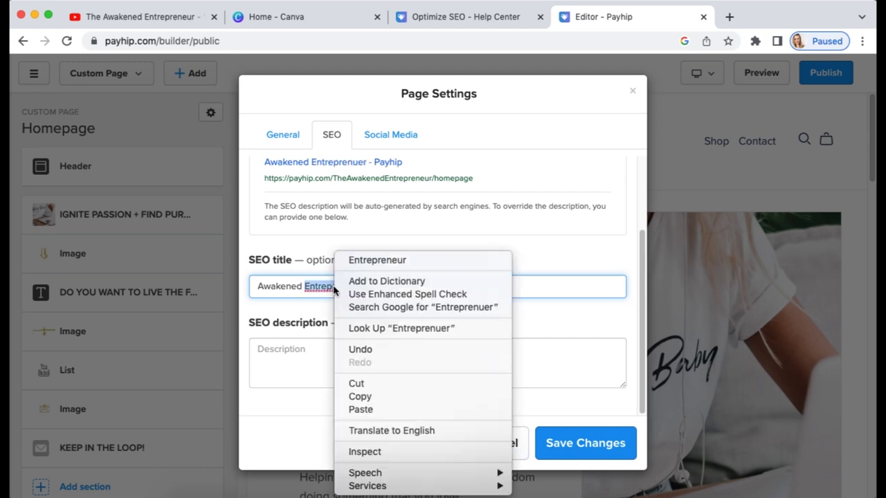
left_click(353, 257)
left_click(362, 356)
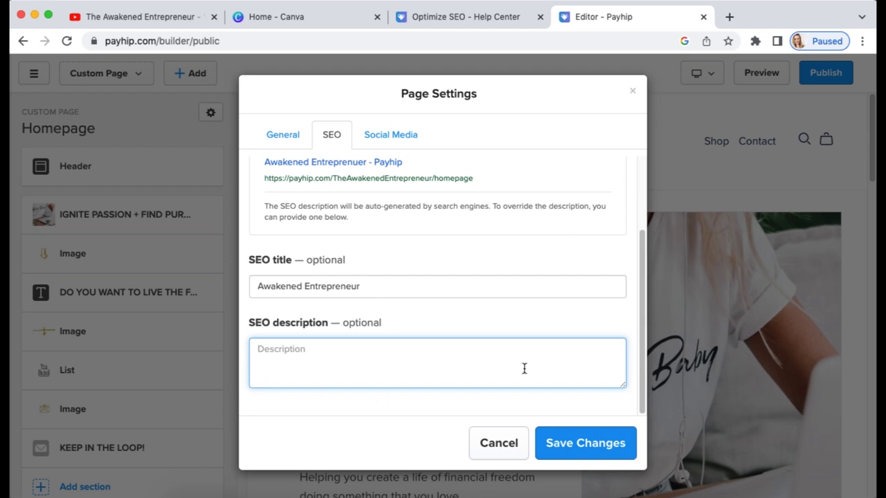
left_click(597, 451)
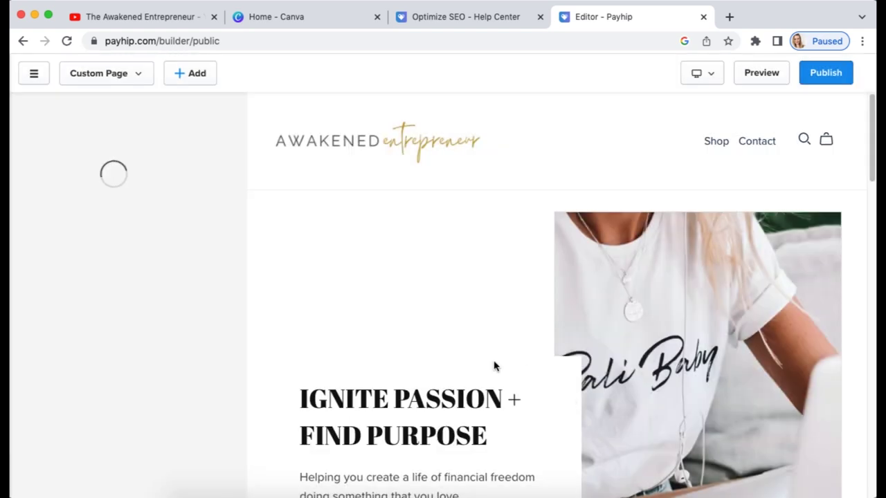
Step: Set the Awakened Entrepreneur custom page as the store's homepage and confirm the change
left_click(211, 113)
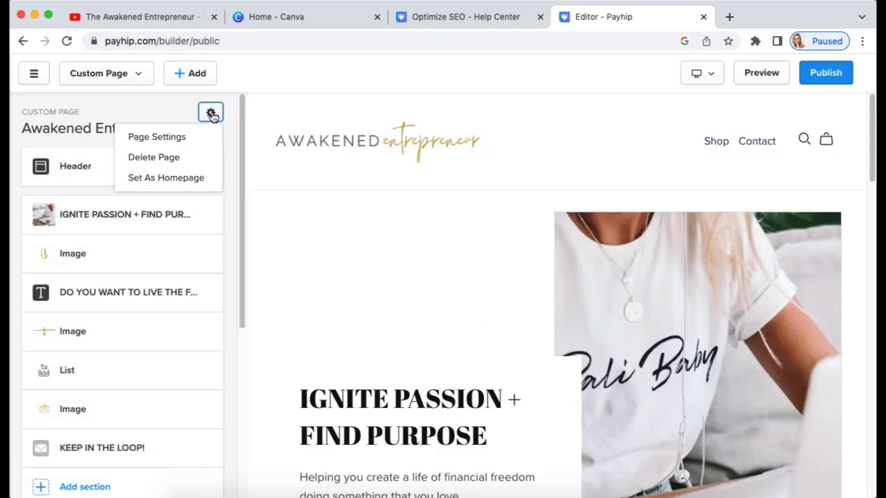
left_click(173, 180)
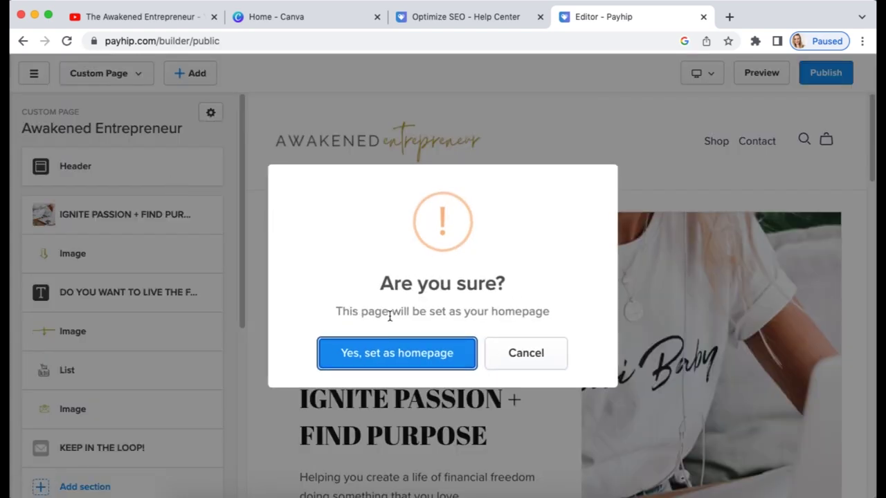
left_click(387, 355)
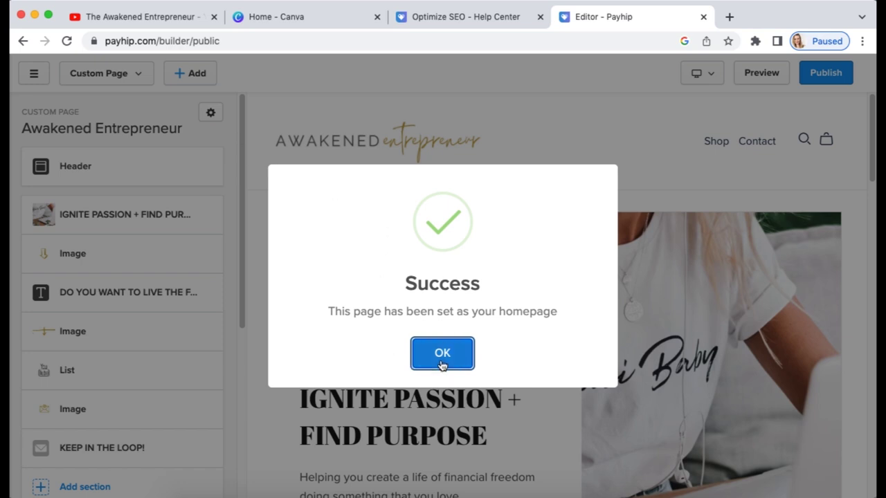
left_click(441, 359)
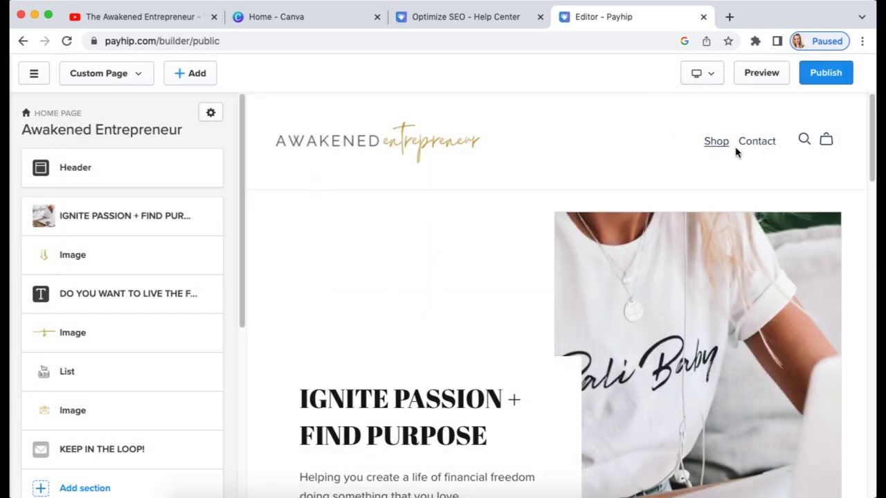
Step: Open the All Products collection page for editing and review it down to its About Me section
left_click(113, 79)
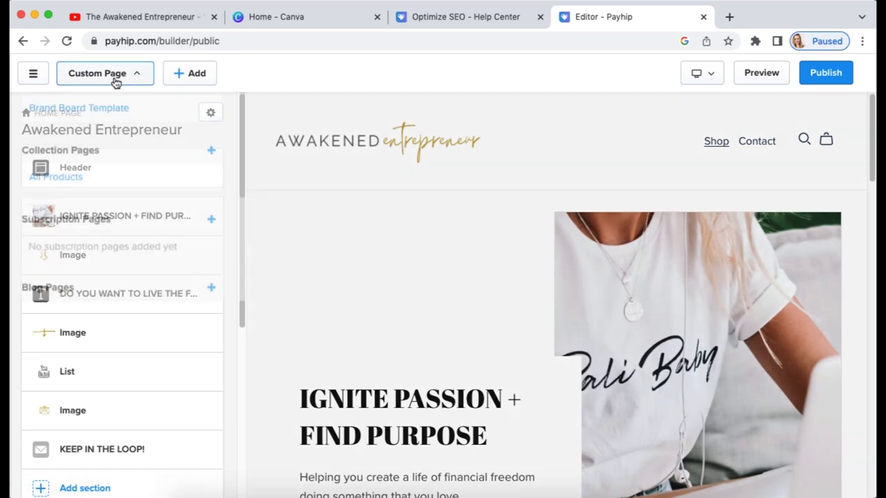
scroll(133, 362, "down", 3)
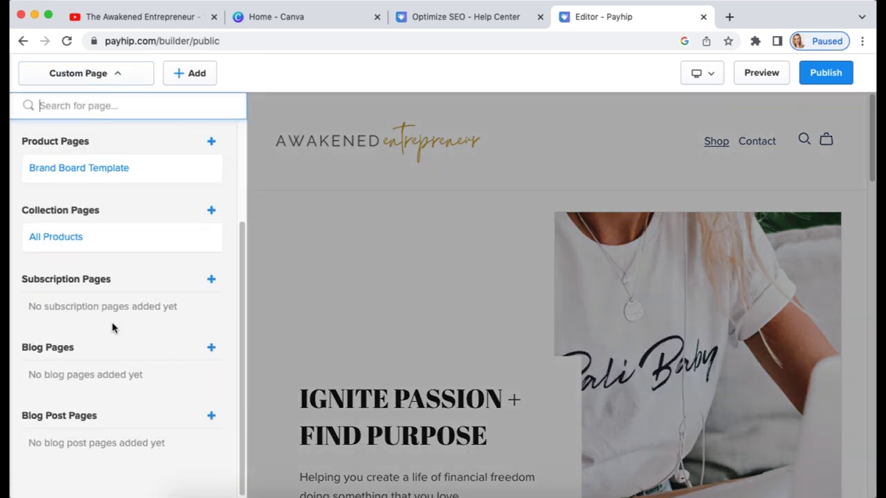
scroll(112, 324, "up", 4)
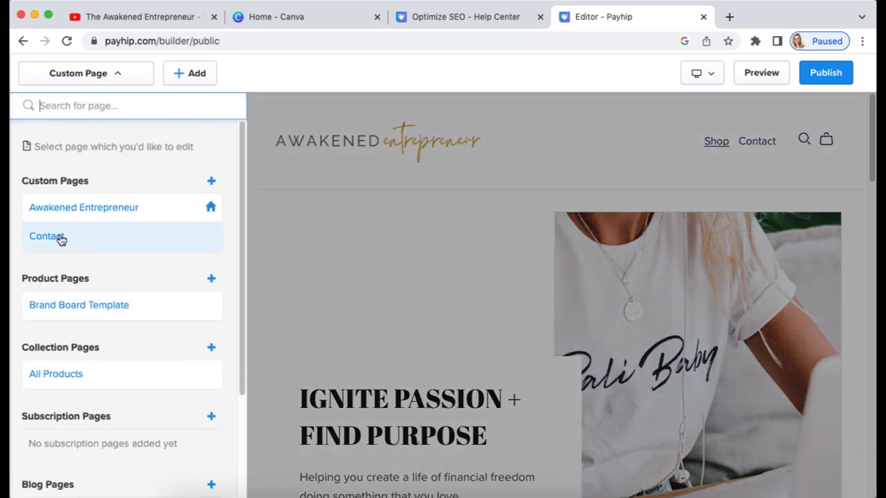
left_click(69, 376)
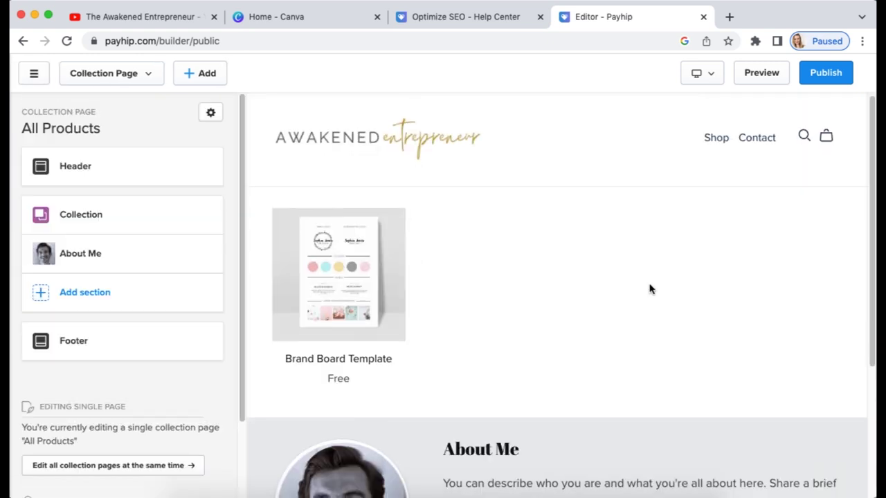
scroll(649, 289, "down", 2)
scroll(648, 286, "up", 2)
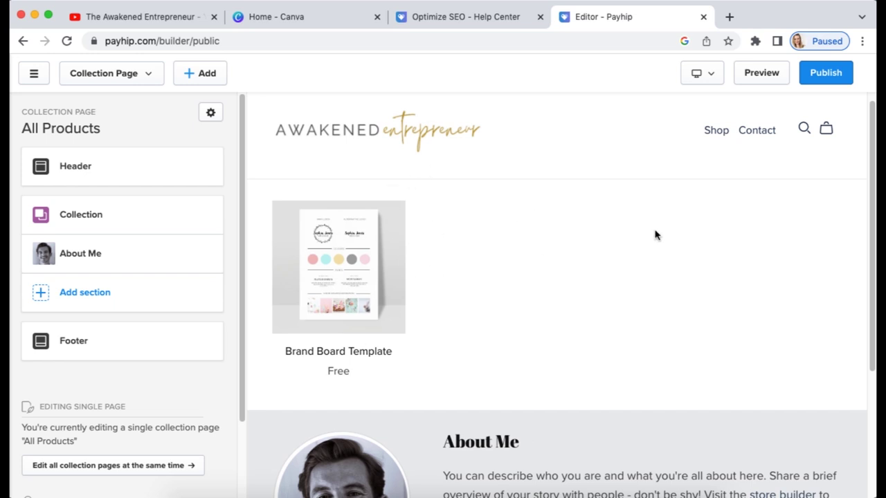
scroll(697, 313, "down", 5)
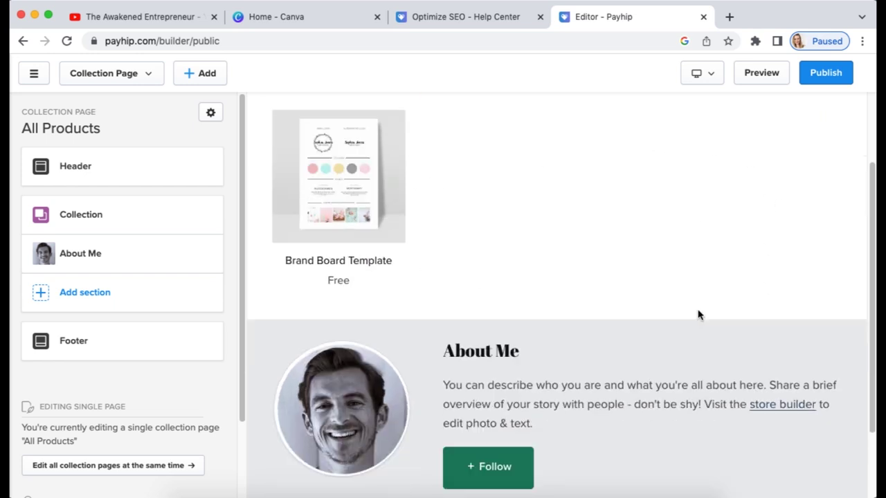
Step: Replace the About Me section's placeholder image with the owner's portrait photo uploaded from the Documents folder
left_click(90, 258)
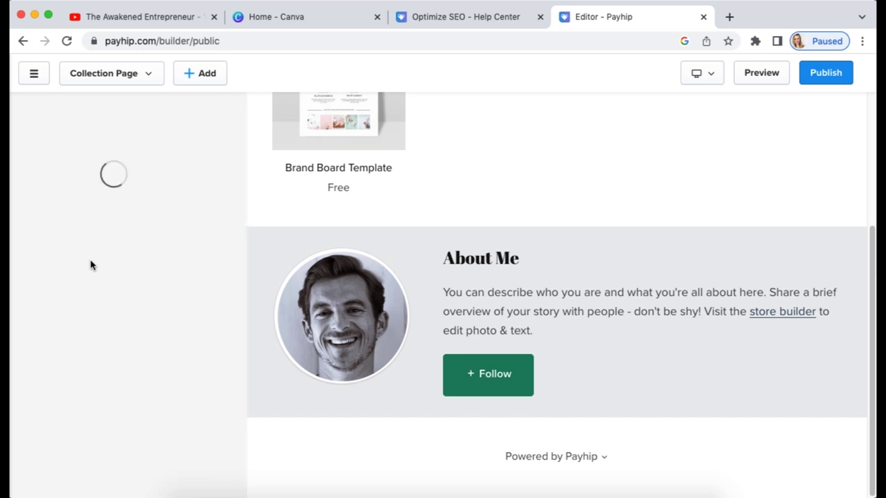
left_click(28, 322)
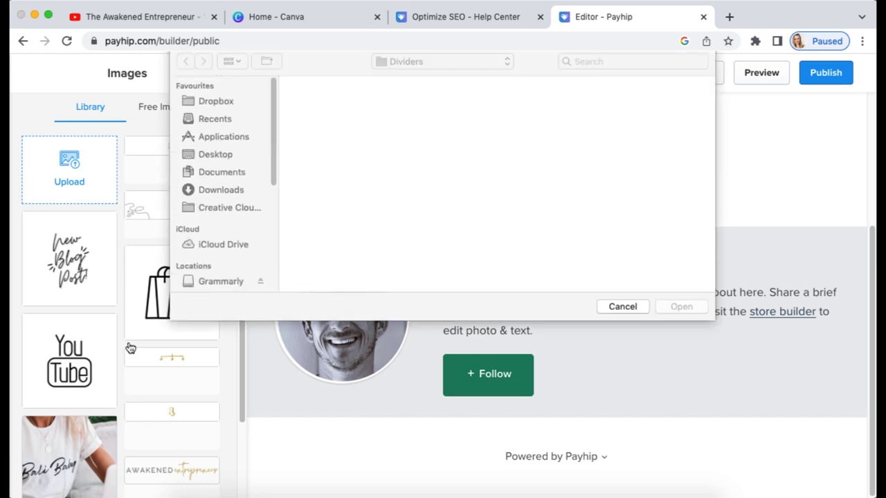
left_click(446, 69)
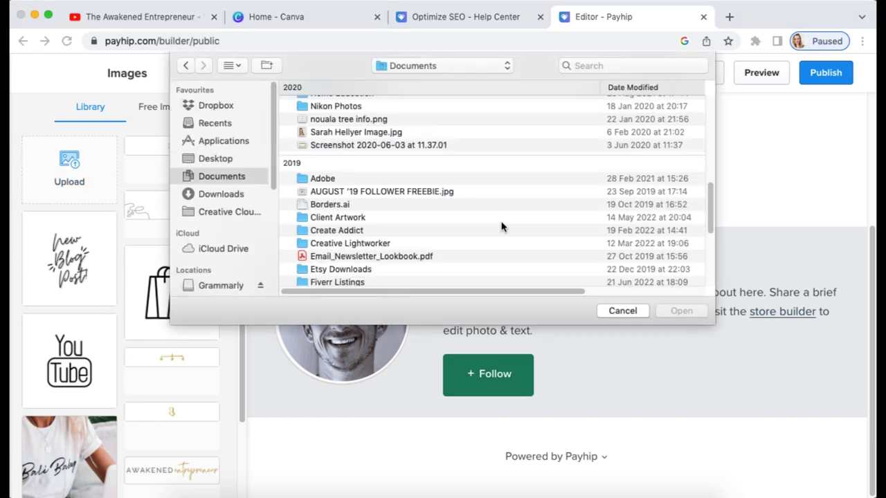
left_click(350, 132)
left_click(680, 310)
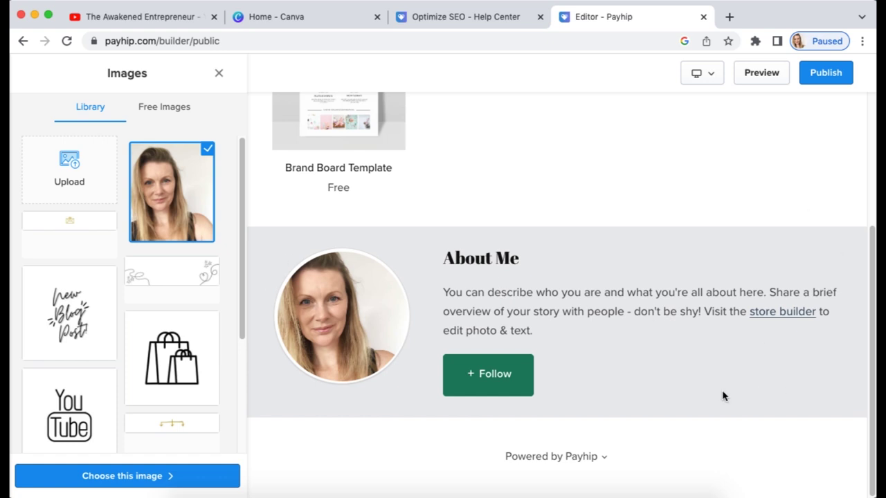
scroll(682, 212, "up", 3)
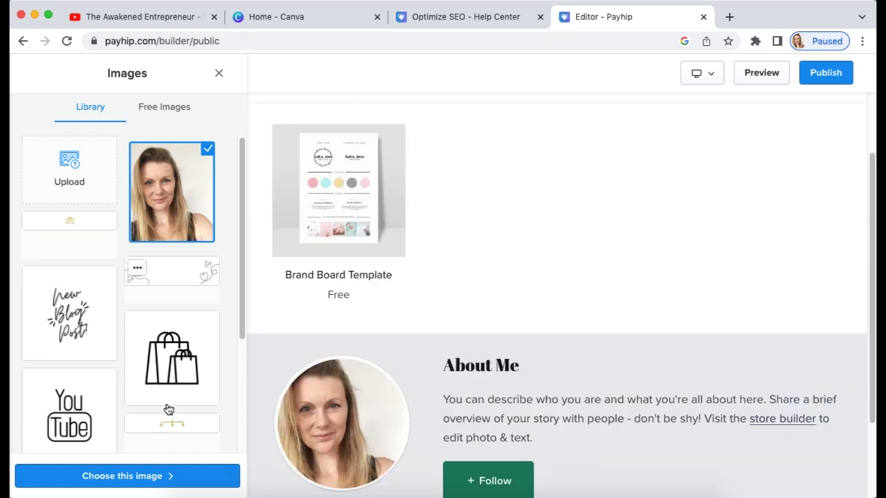
left_click(155, 478)
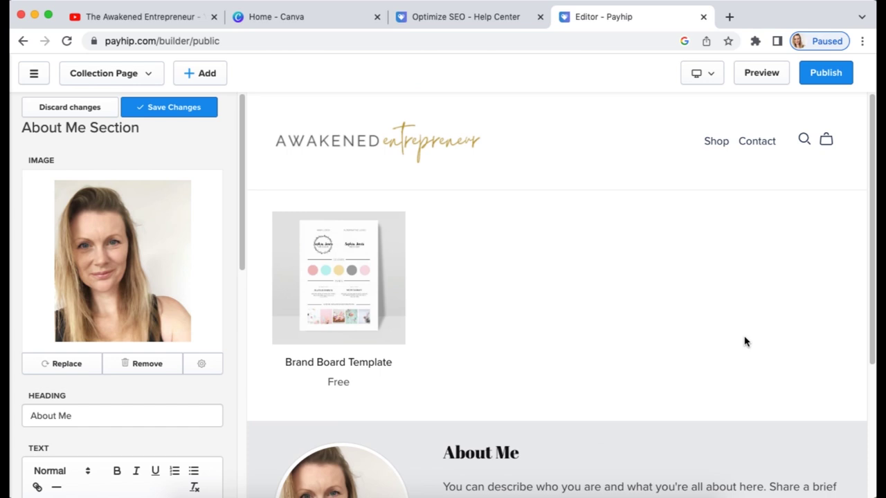
Step: Apply the color scheme with a white background and burgundy button to the About Me section, save it and return to the page's sections
scroll(128, 392, "down", 10)
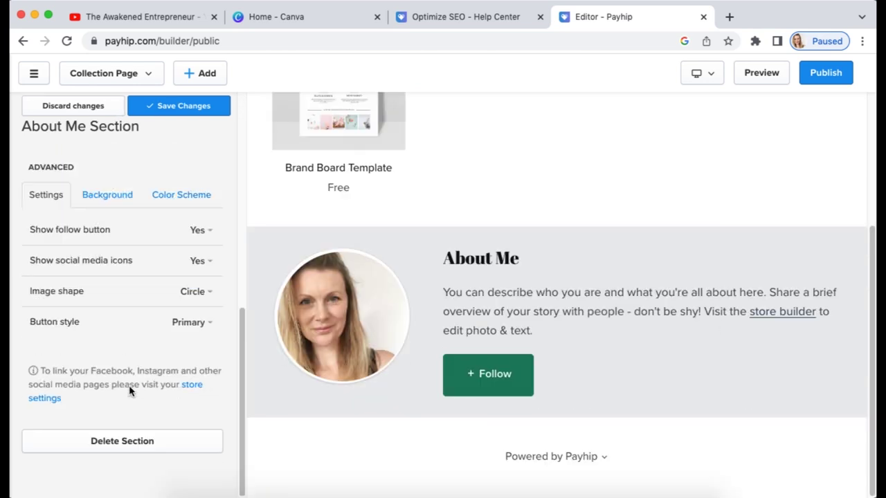
left_click(178, 195)
left_click(79, 289)
left_click(175, 109)
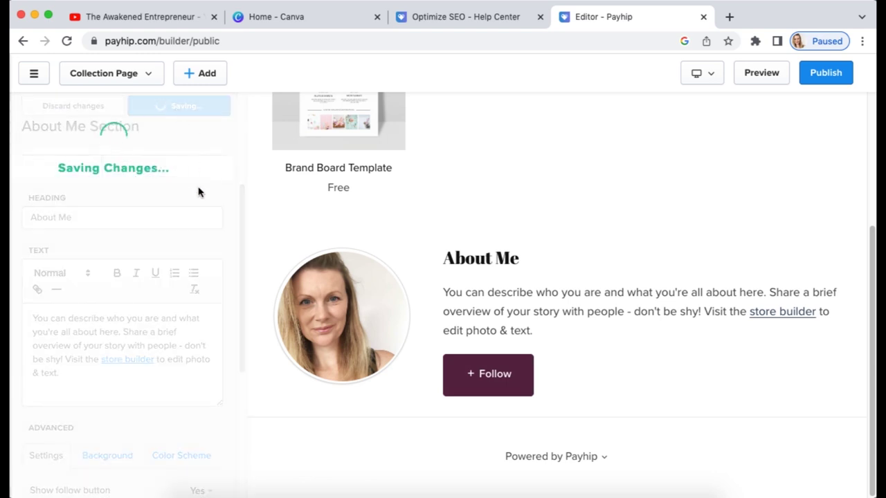
scroll(193, 241, "up", 5)
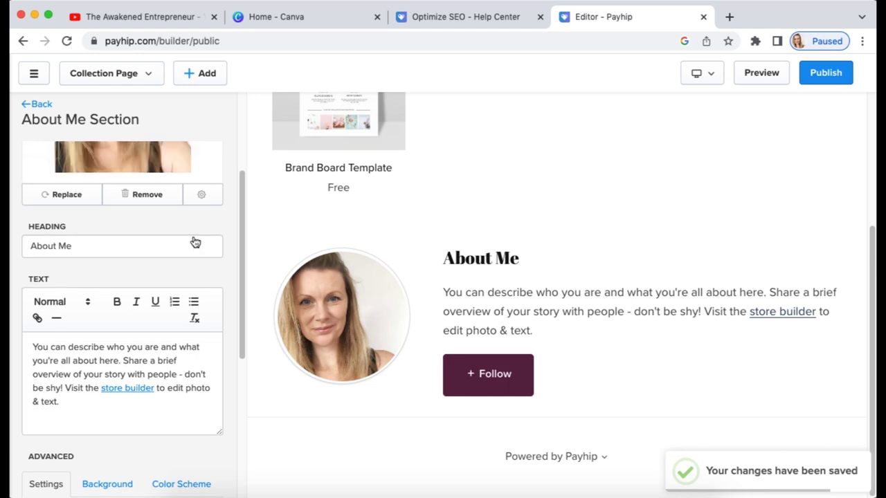
left_click(42, 104)
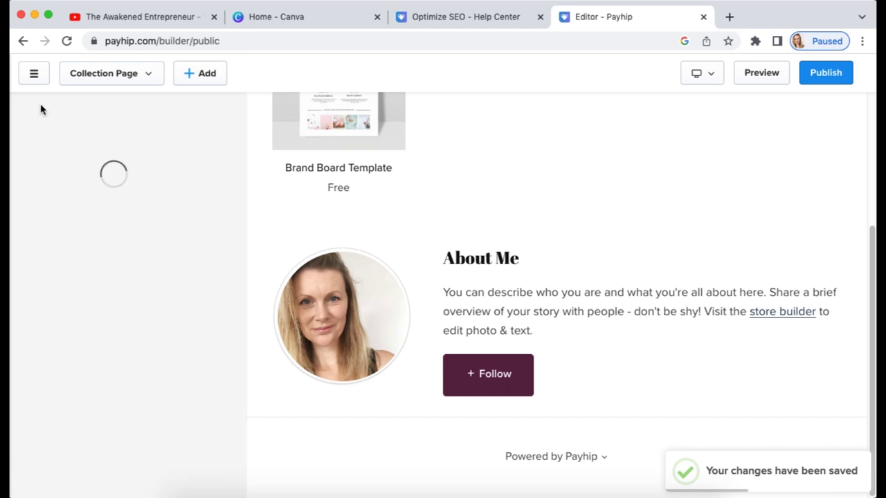
Step: Add an Image section in the first, full-width layout to the All Products page and reduce its section height
left_click(114, 299)
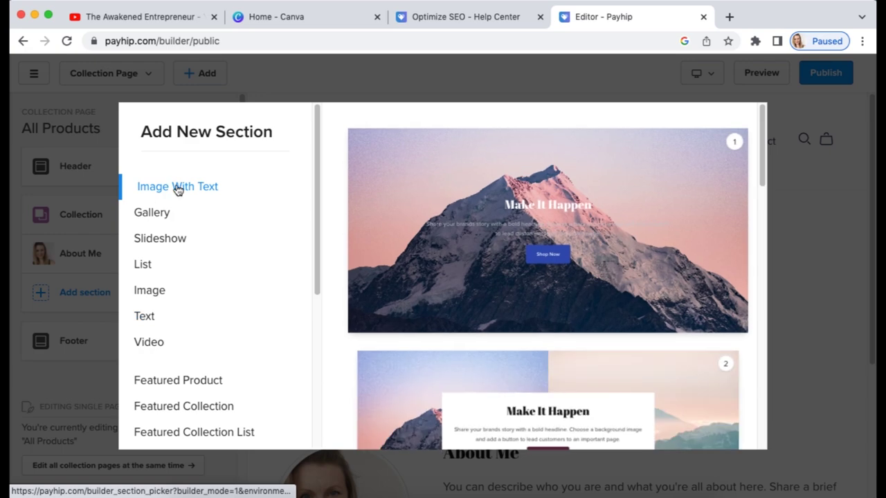
left_click(148, 290)
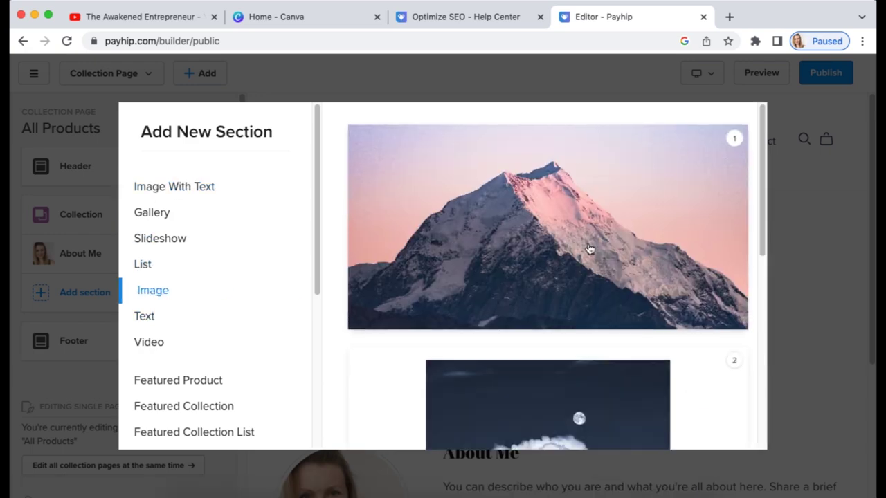
left_click(601, 259)
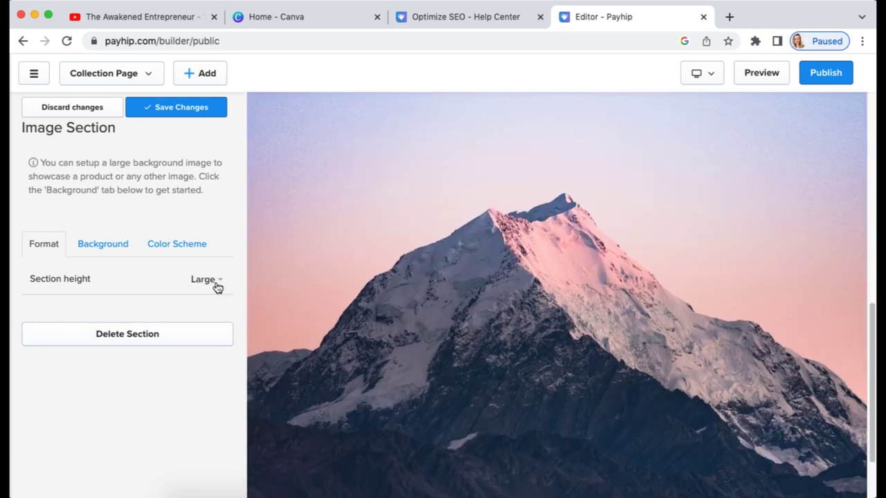
left_click(214, 281)
left_click(121, 305)
Step: Replace the Image section's background with 3.jpg uploaded from the Dividers folder in Downloads and save the changes
left_click(111, 245)
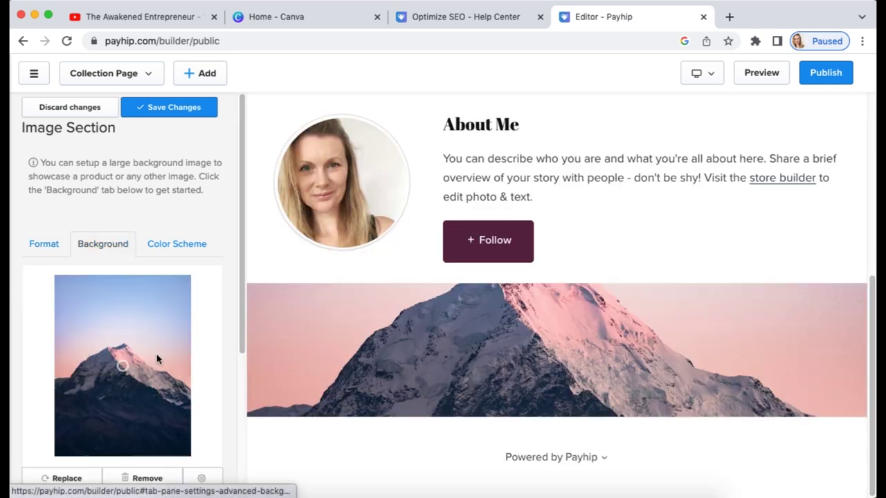
scroll(113, 334, "down", 3)
left_click(60, 308)
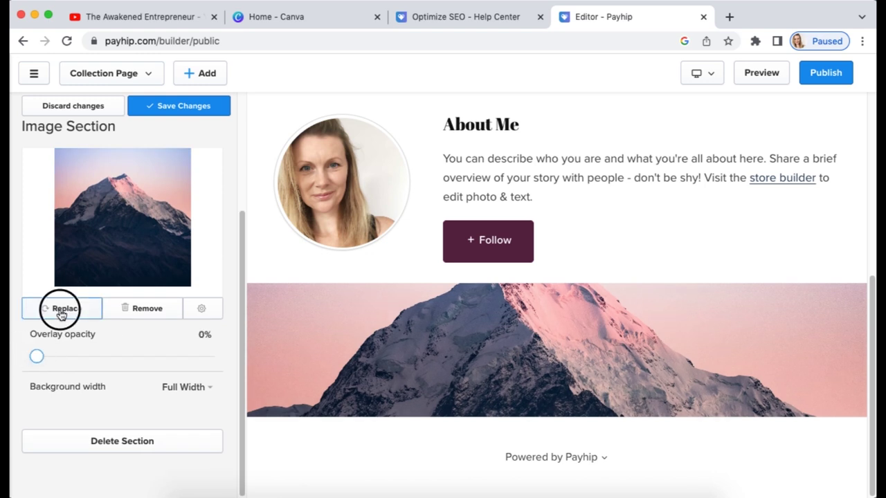
left_click(61, 177)
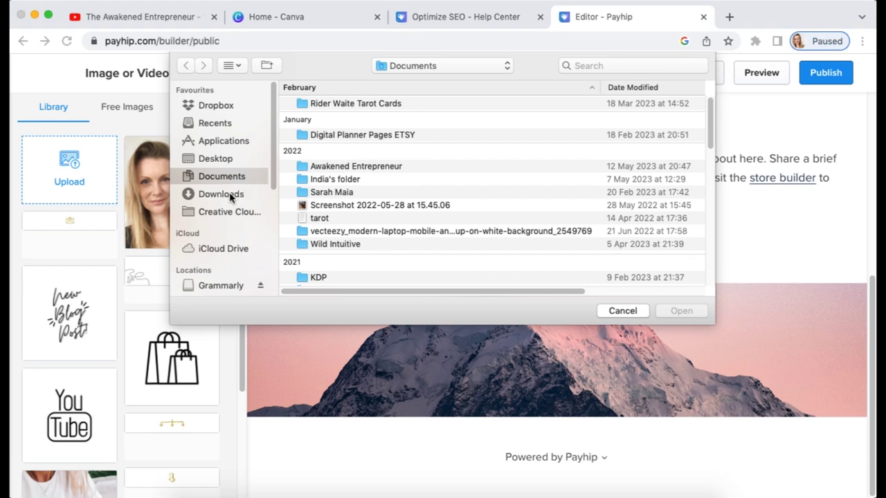
left_click(222, 195)
left_click(331, 106)
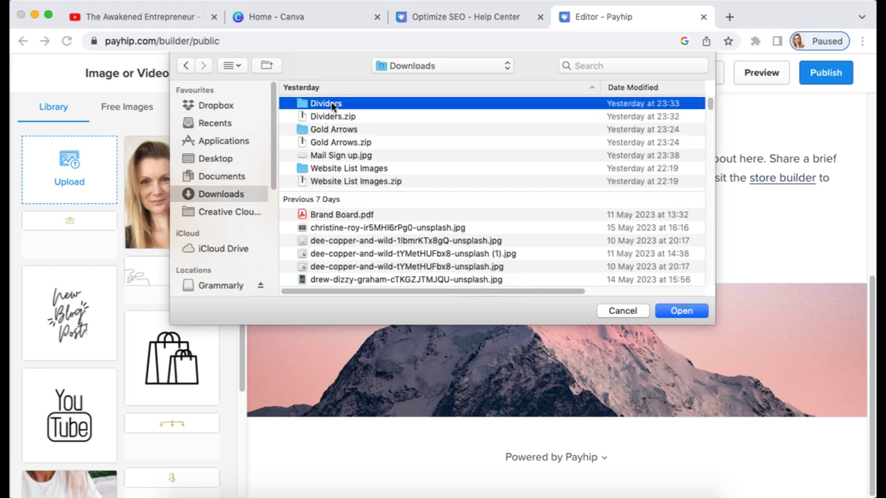
double_click(338, 106)
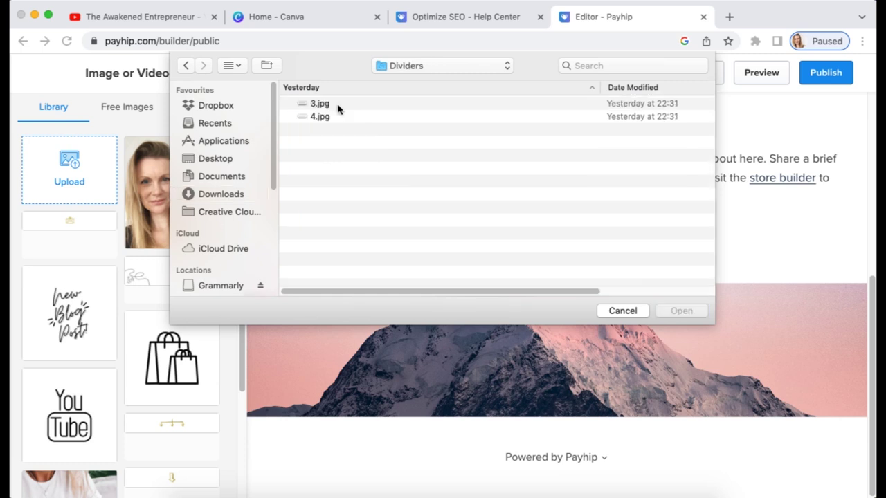
left_click(325, 104)
left_click(682, 311)
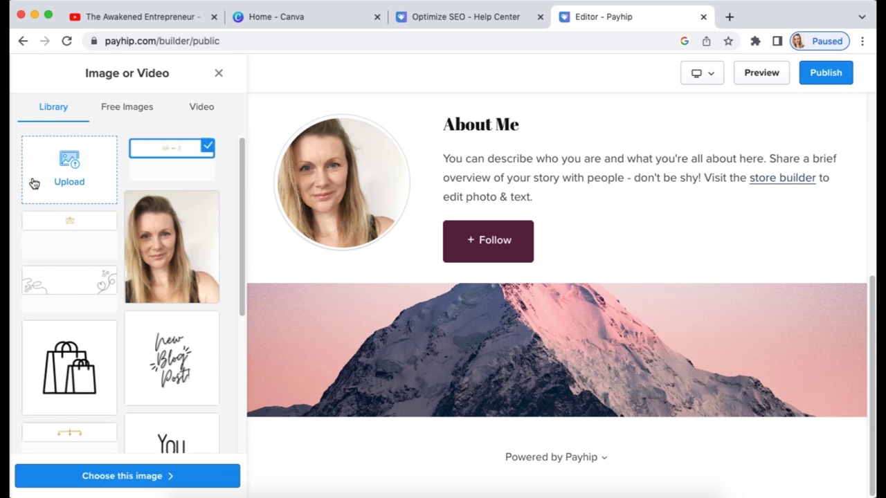
left_click(208, 476)
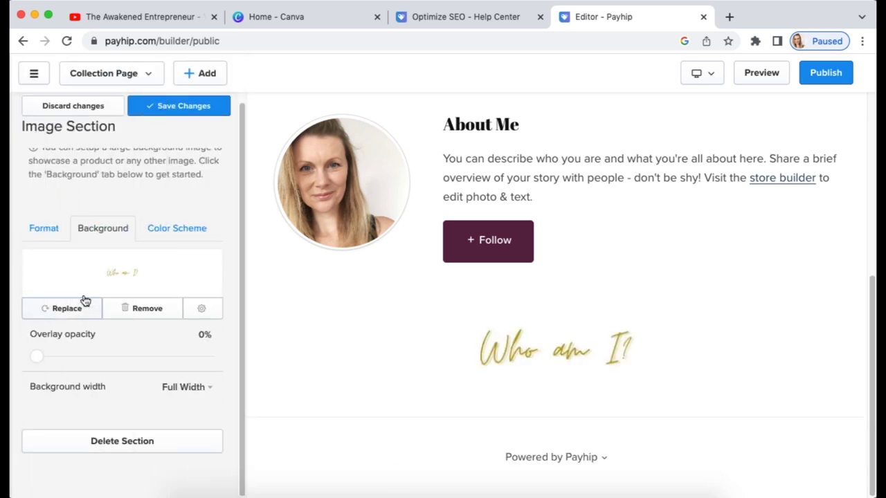
left_click(208, 110)
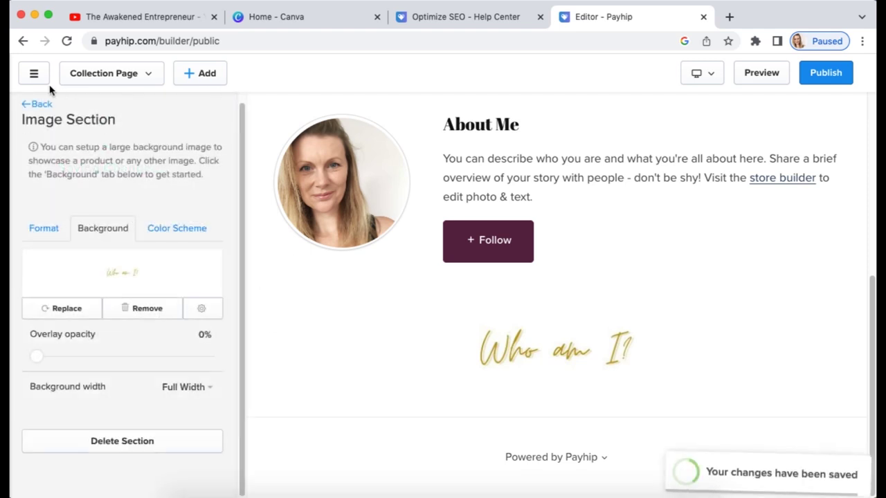
Step: Reorder the All Products sections so the Image section sits directly above About Me, and review the page
left_click(34, 101)
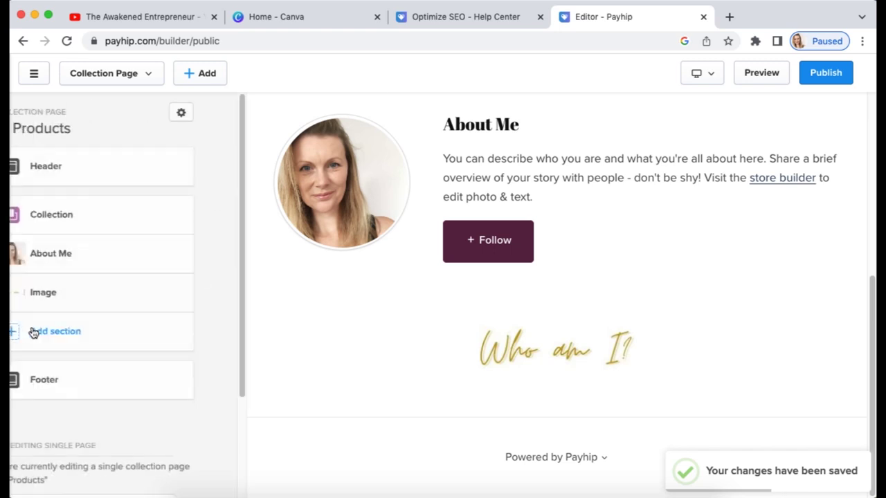
left_click_drag(44, 293, 44, 253)
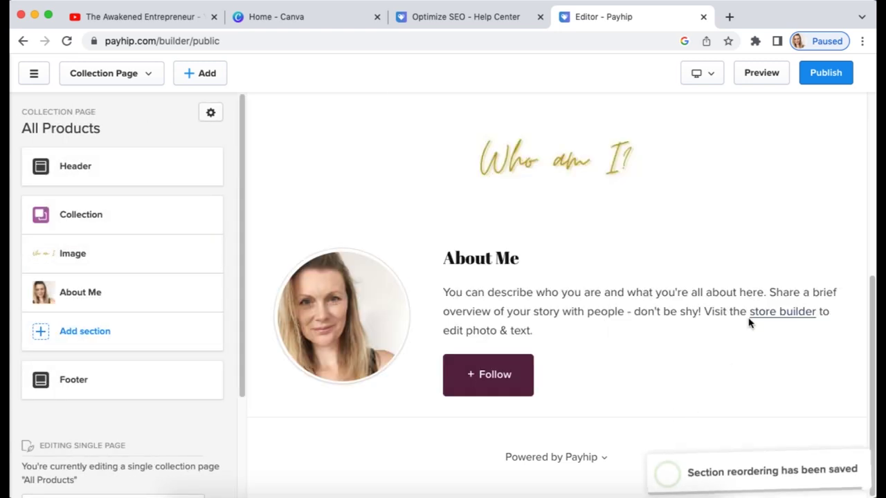
scroll(751, 322, "up", 5)
scroll(759, 333, "up", 1)
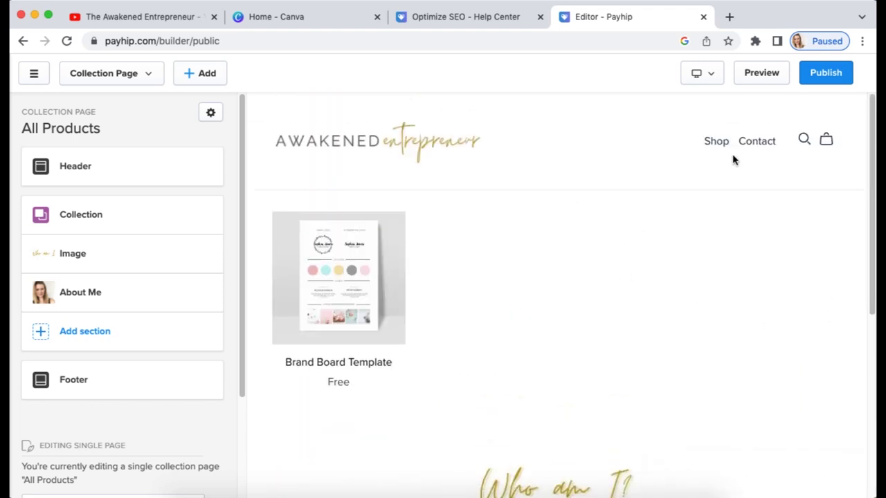
Step: Open the Contact page, preview the draft store from it and review the homepage reached through the header logo
left_click(134, 78)
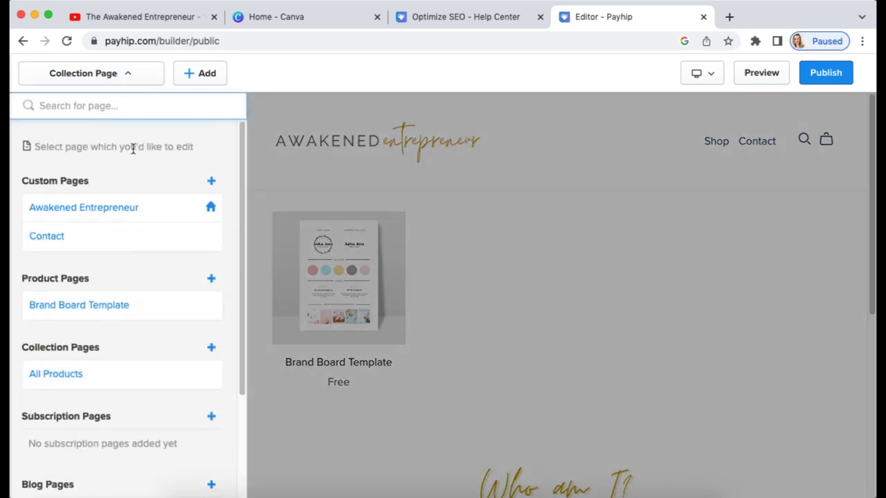
left_click(61, 237)
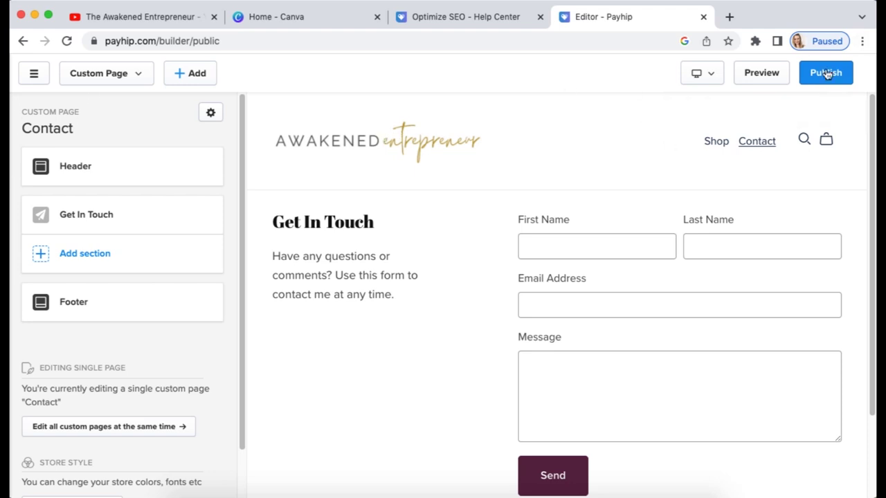
left_click(767, 73)
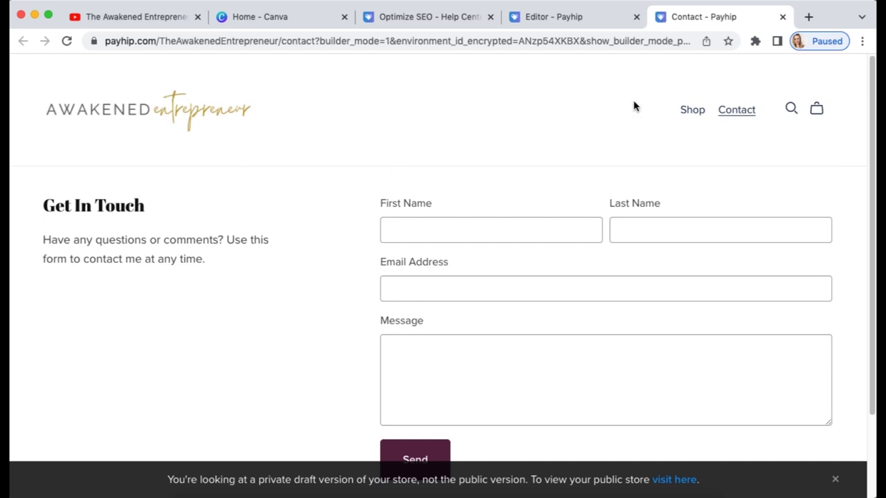
left_click(143, 117)
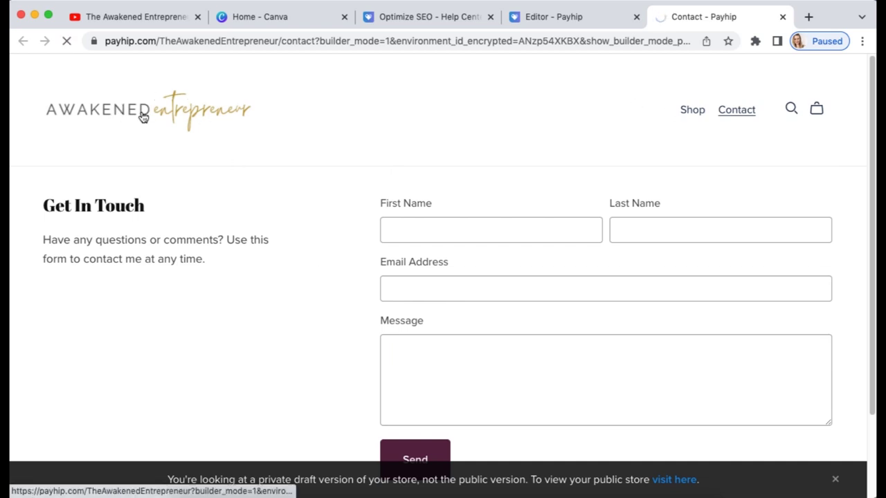
scroll(475, 244, "down", 5)
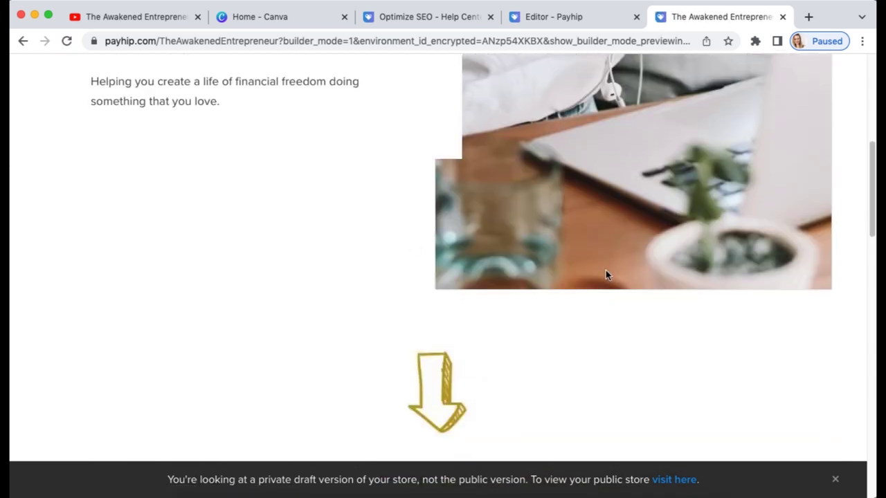
scroll(606, 275, "down", 15)
scroll(605, 275, "up", 12)
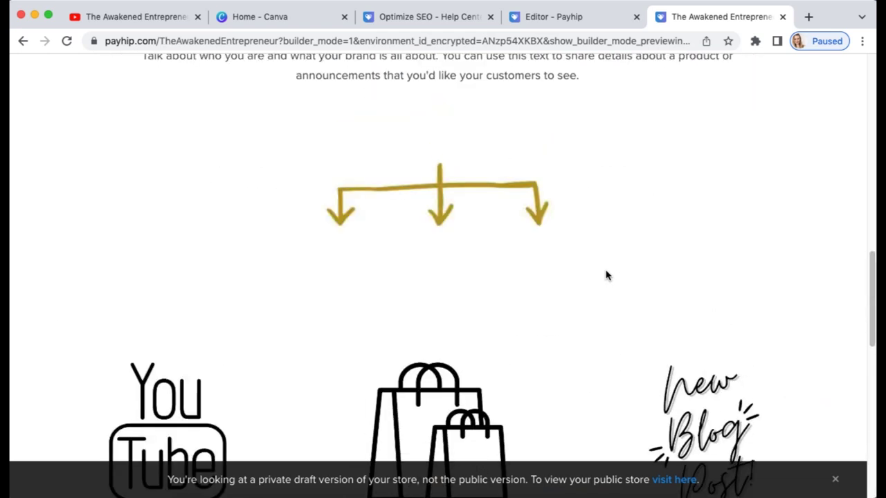
scroll(606, 276, "up", 8)
Step: Test where the header's Shop link leads in the store preview, and close the preview
left_click(703, 111)
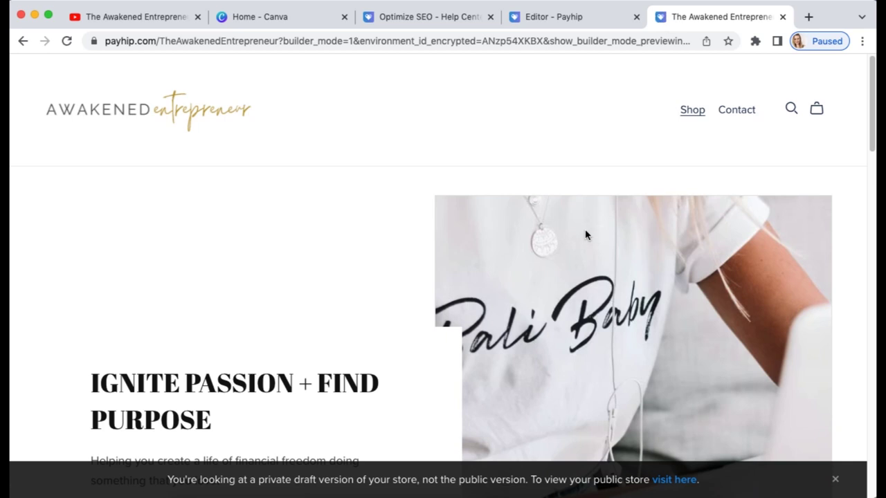
scroll(637, 232, "down", 6)
scroll(697, 234, "up", 6)
left_click(693, 114)
left_click(693, 112)
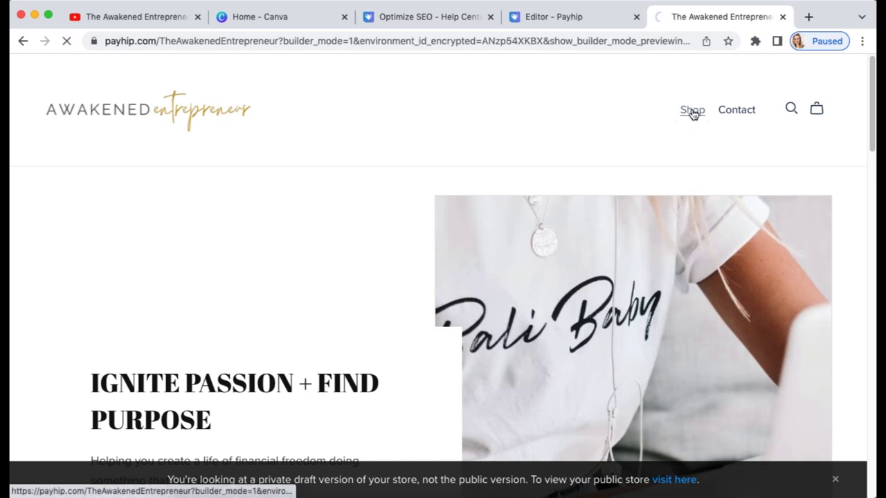
scroll(677, 218, "down", 6)
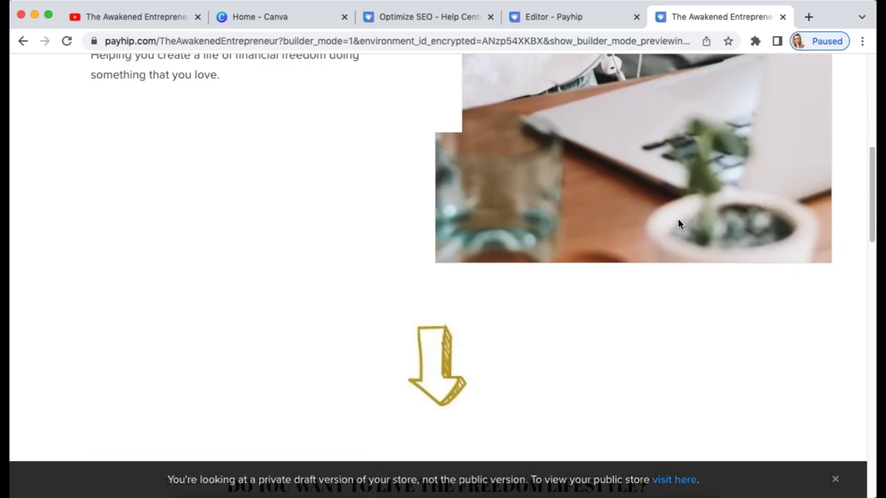
scroll(692, 220, "up", 6)
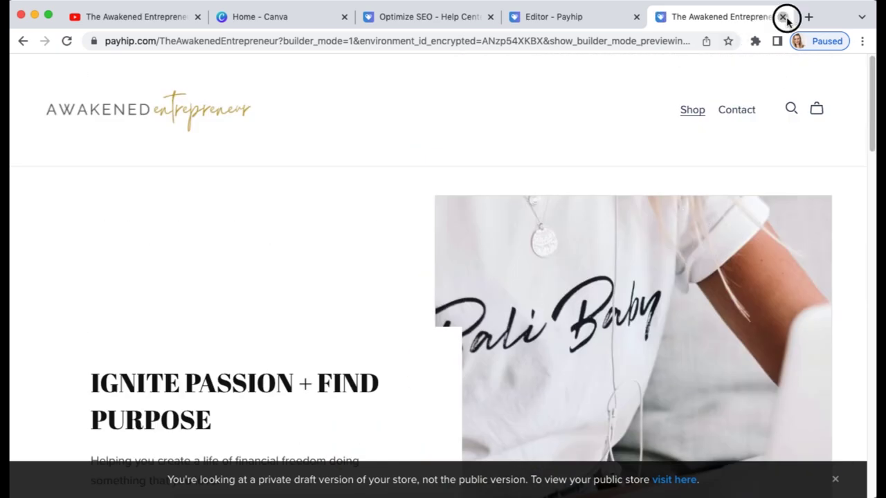
left_click(783, 16)
Step: Return to the All Products collection page for editing
left_click(122, 74)
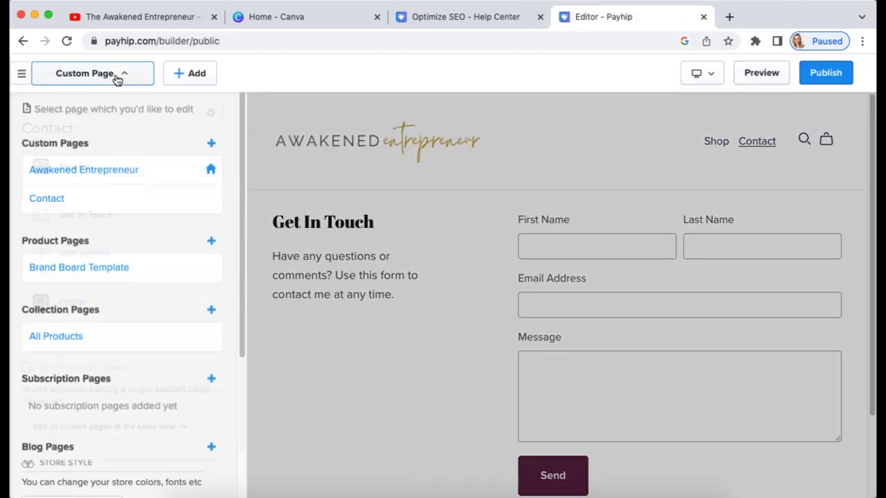
scroll(92, 362, "down", 3)
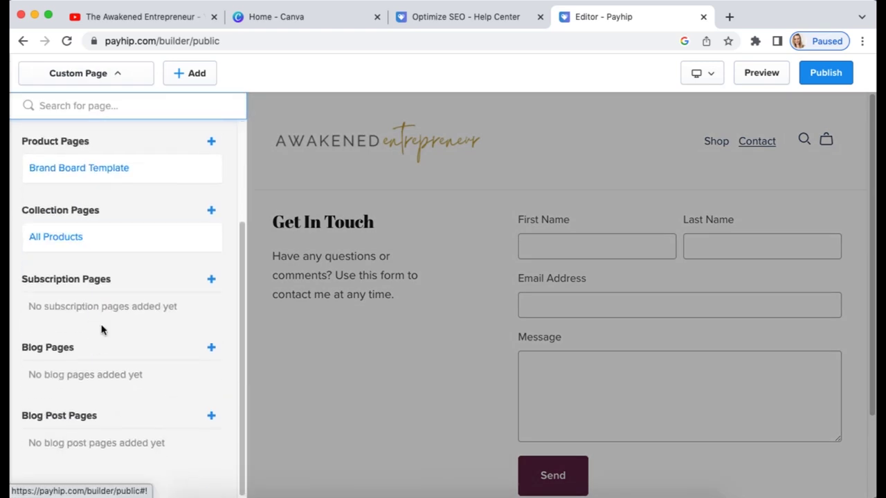
left_click(74, 239)
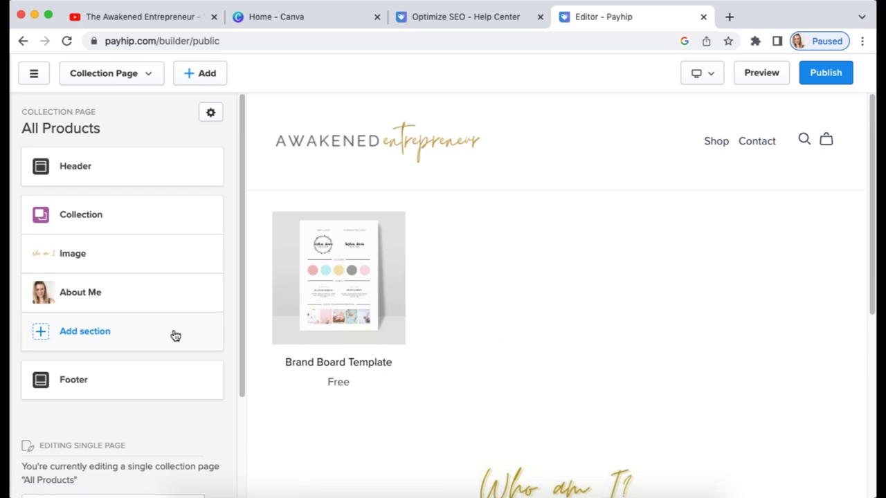
Step: Point the header's Shop navigation link to the All Products collection, apply the change and save the header
left_click(61, 181)
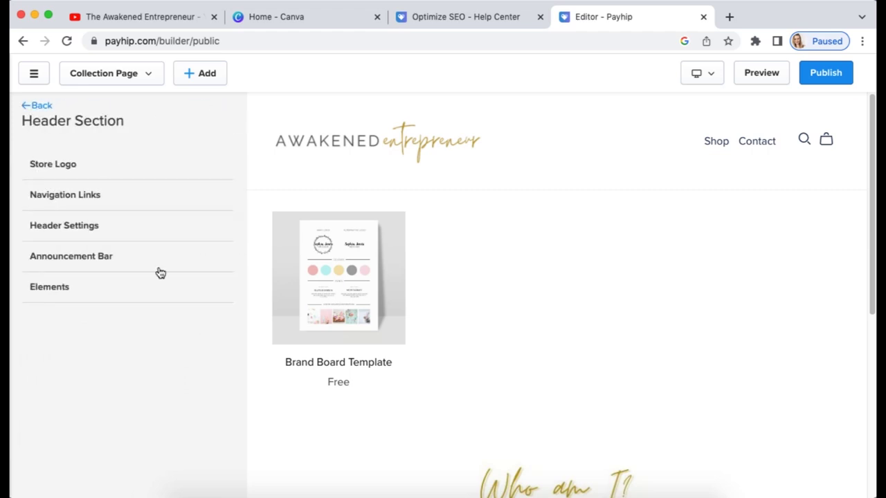
left_click(74, 195)
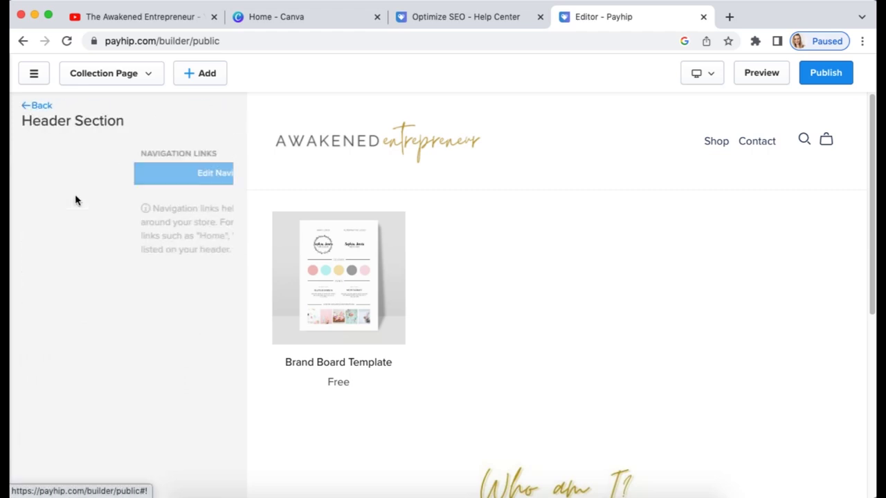
left_click(138, 175)
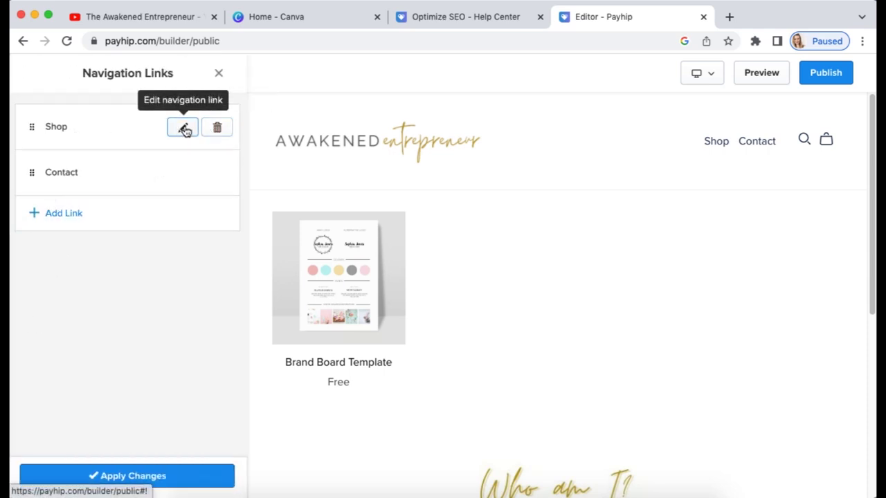
left_click(184, 128)
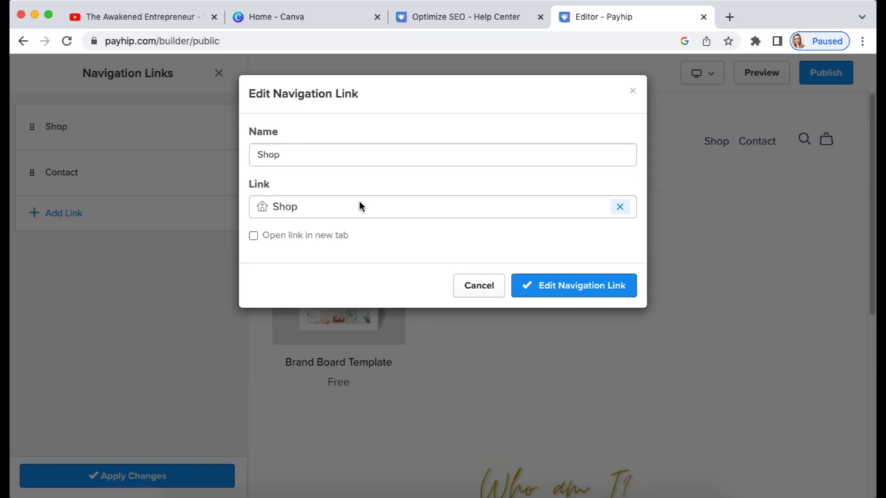
left_click(622, 210)
left_click(343, 271)
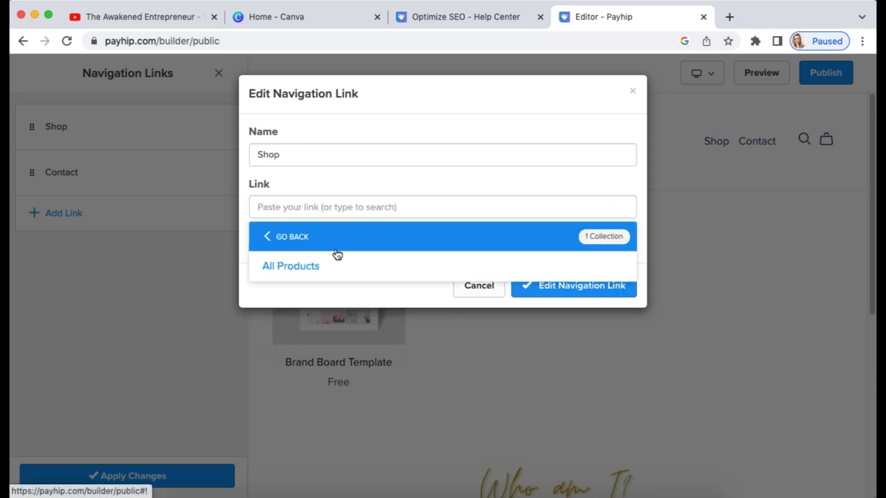
left_click(330, 260)
left_click(569, 286)
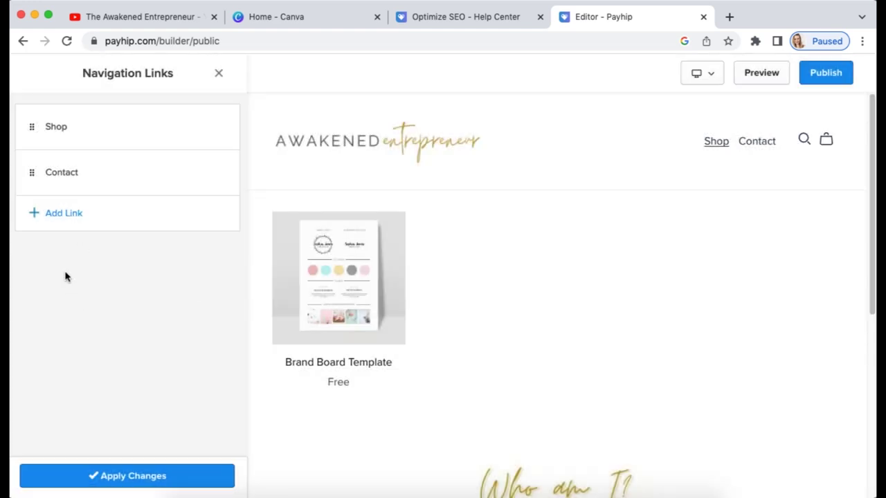
left_click(162, 476)
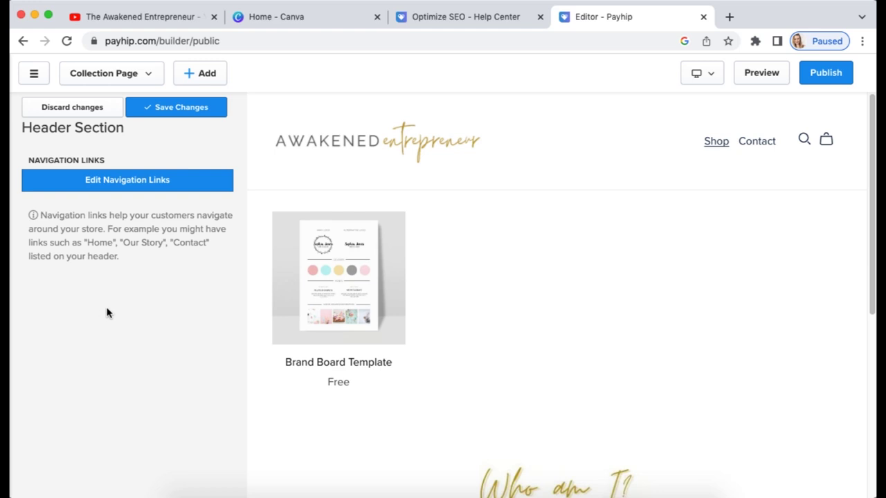
left_click(182, 108)
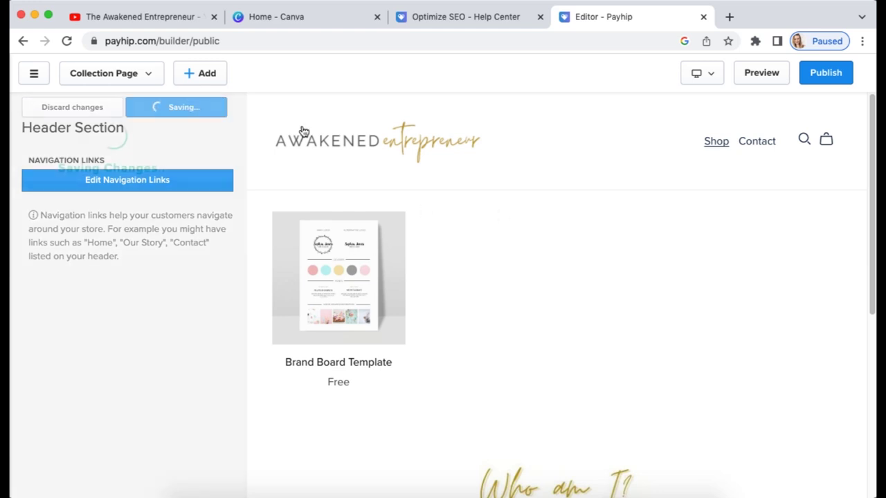
Step: Preview the draft store, test the header's logo and Shop links, and close the preview
left_click(762, 76)
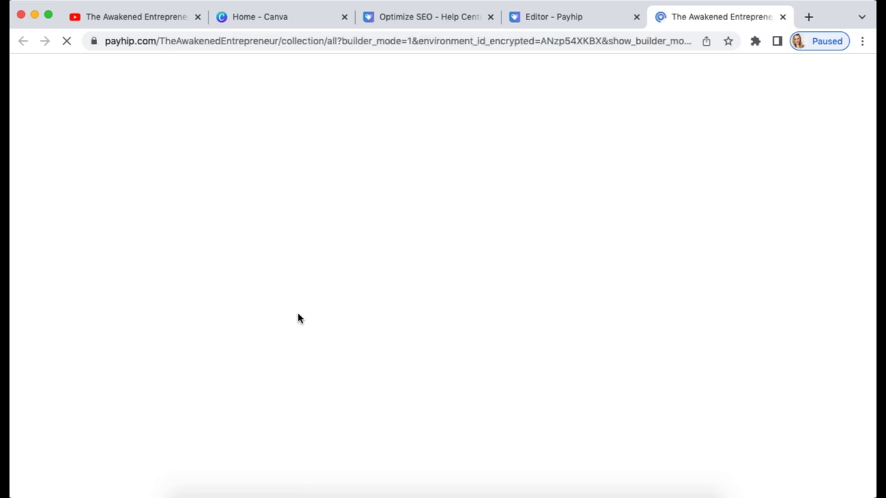
left_click(82, 114)
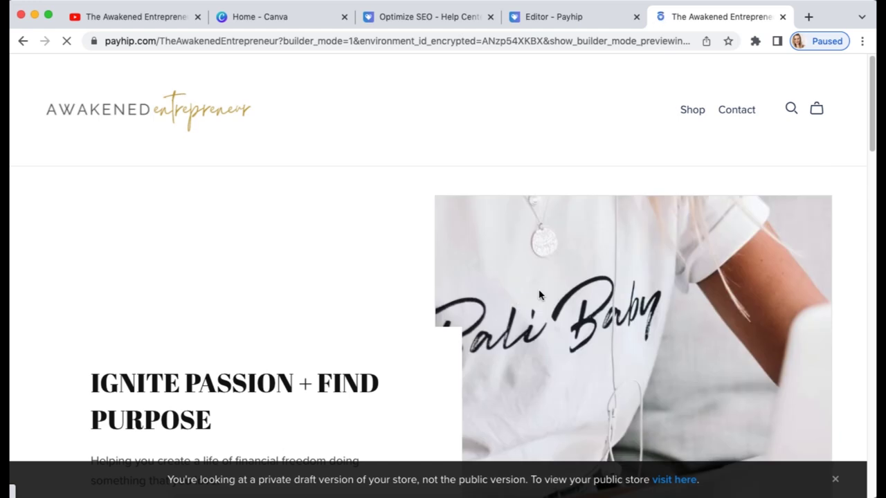
left_click(694, 113)
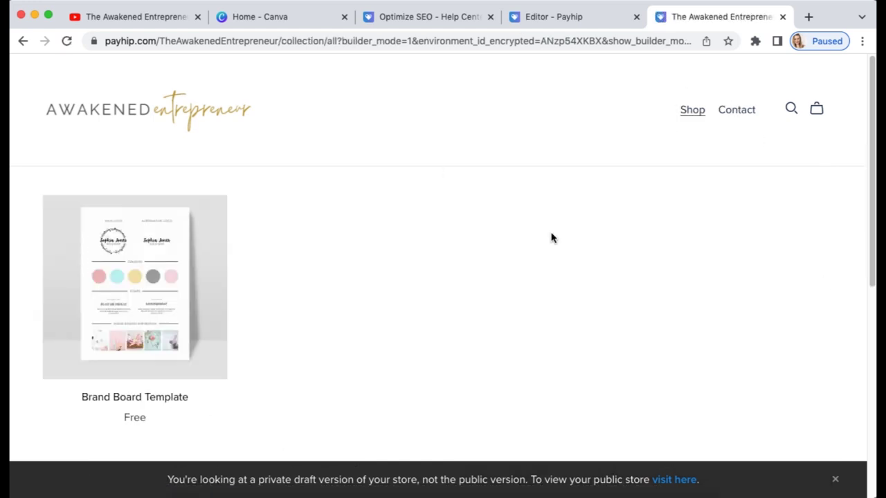
left_click(169, 128)
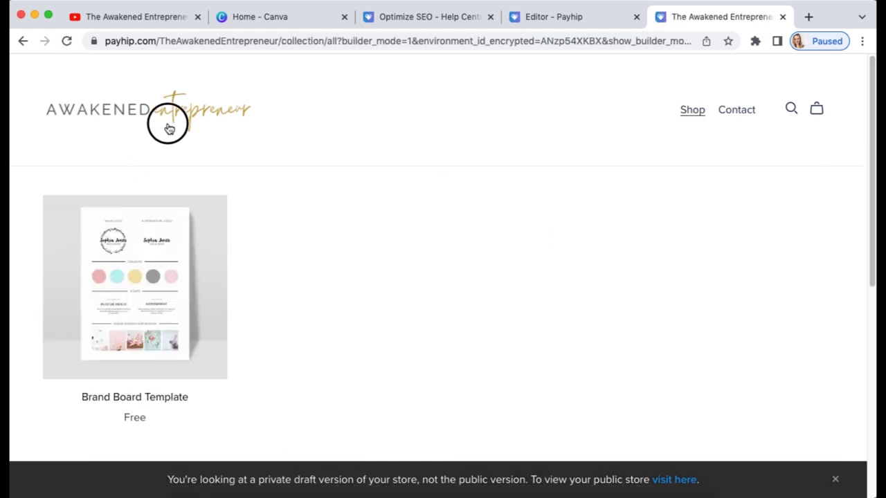
left_click(783, 16)
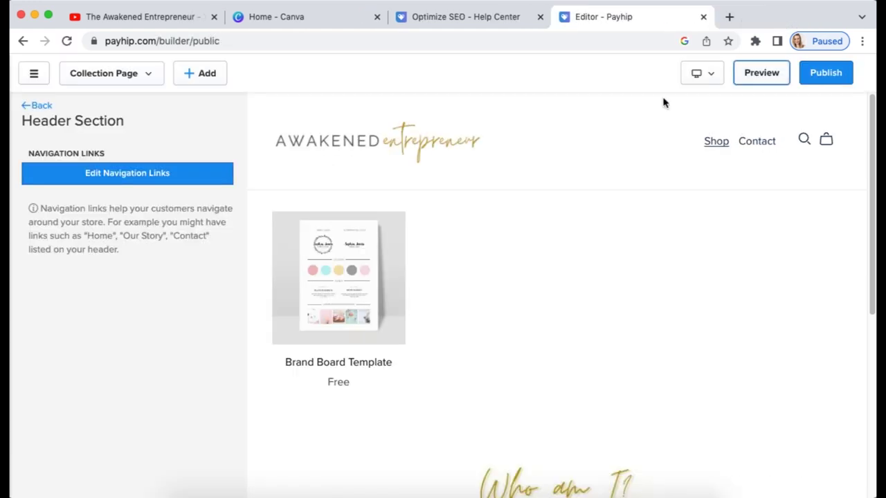
Step: Switch the editor to the mobile view, review the All Products page and its navigation menu, and go to the homepage through the logo
left_click(701, 75)
left_click(705, 122)
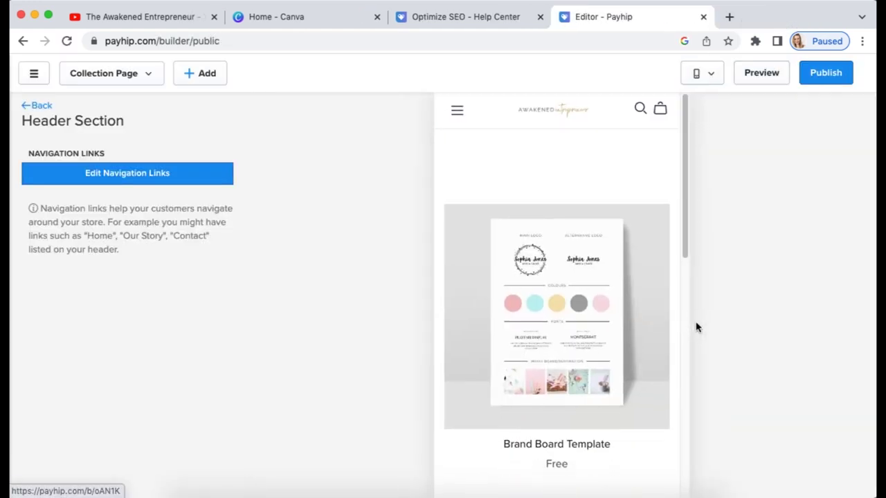
scroll(615, 286, "down", 5)
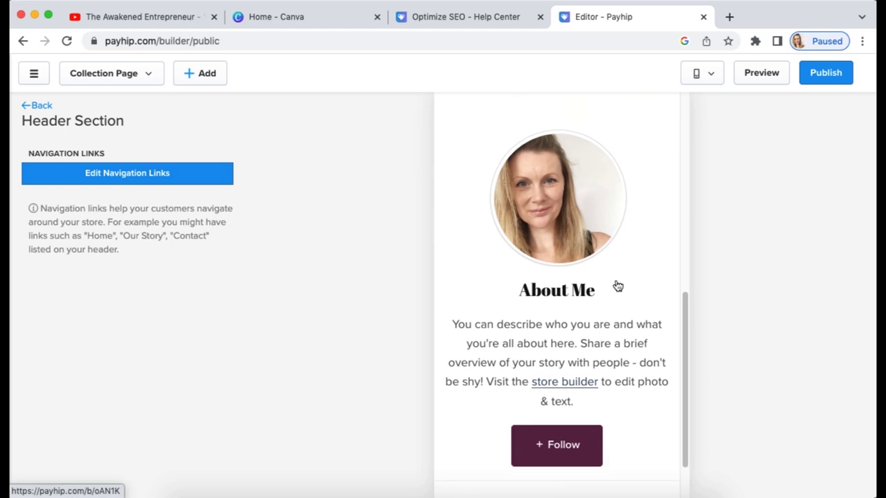
scroll(616, 283, "up", 5)
left_click(458, 110)
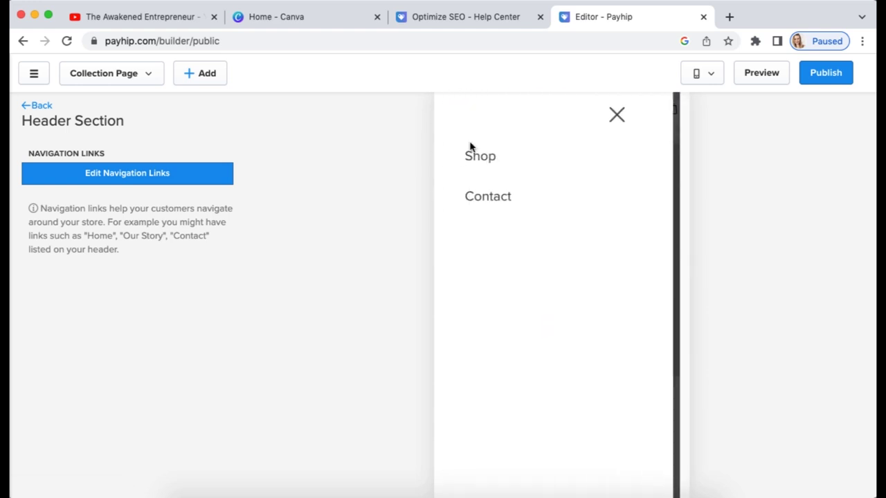
left_click(616, 114)
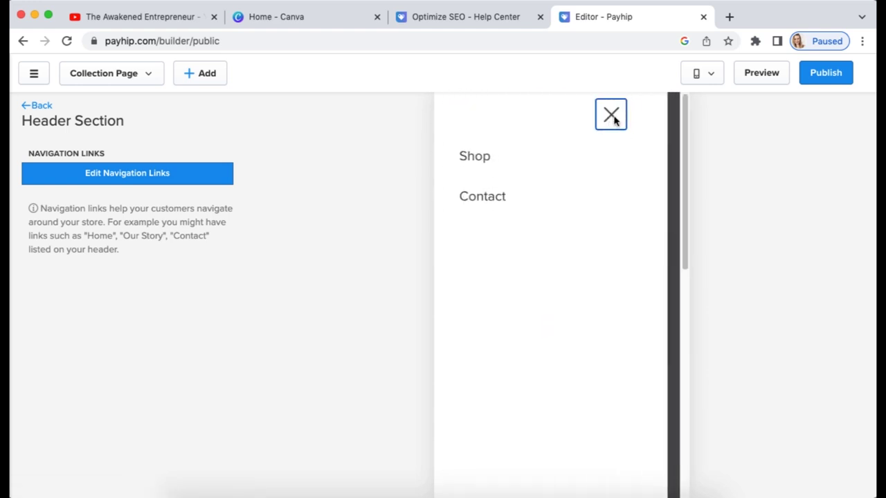
left_click(558, 116)
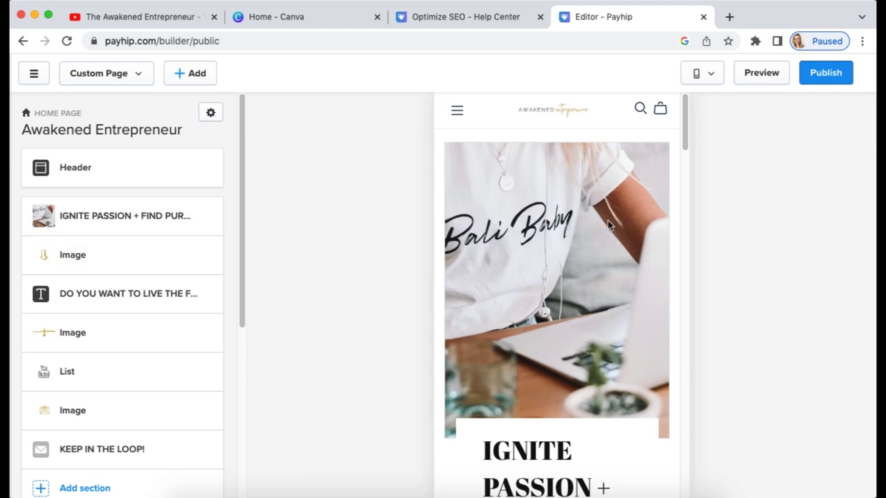
Step: Open the Awakened Entrepreneur homepage for editing and return the editor to the desktop view
left_click(99, 74)
scroll(83, 172, "up", 2)
scroll(122, 237, "up", 3)
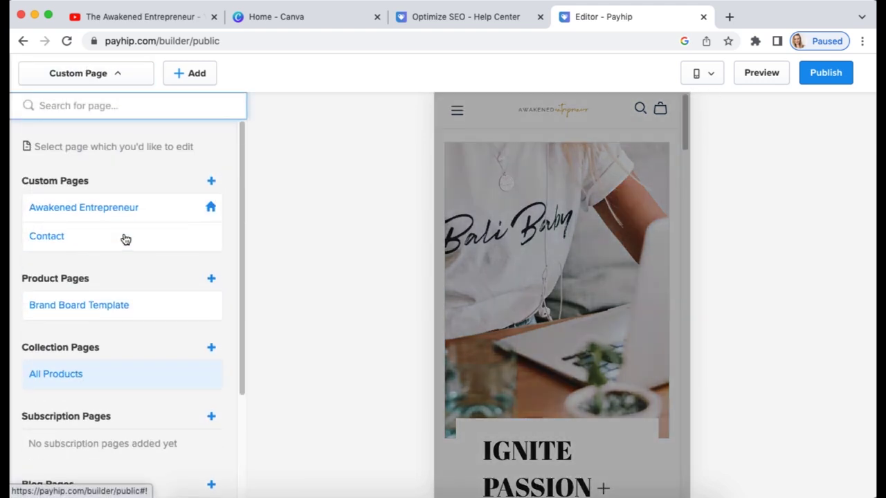
left_click(103, 210)
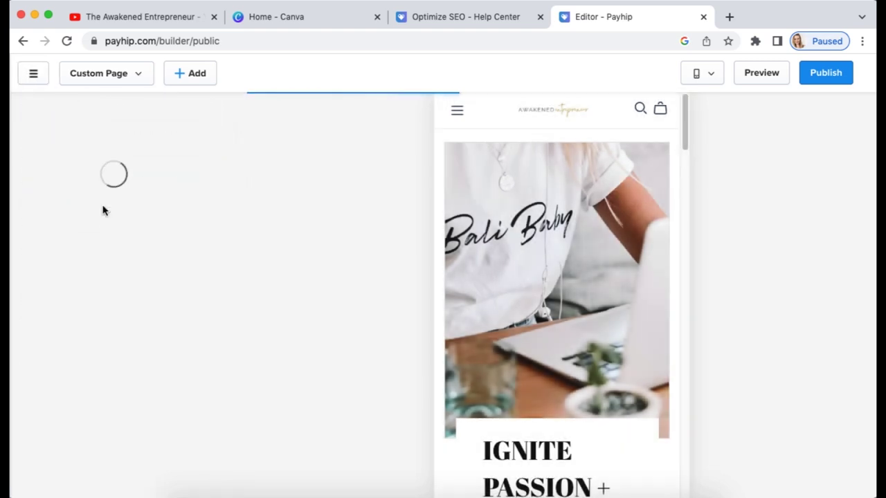
left_click(699, 75)
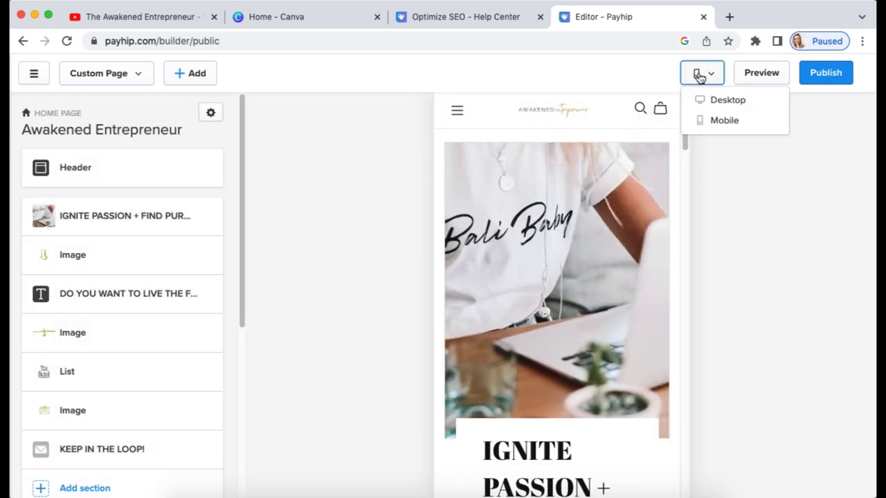
left_click(709, 103)
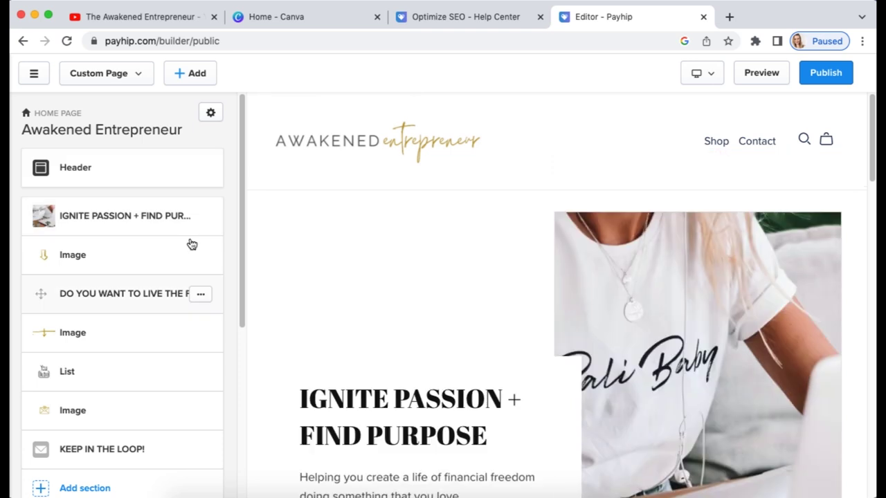
Step: Look over the homepage's header options and review its sections down to the newsletter signup
left_click(83, 173)
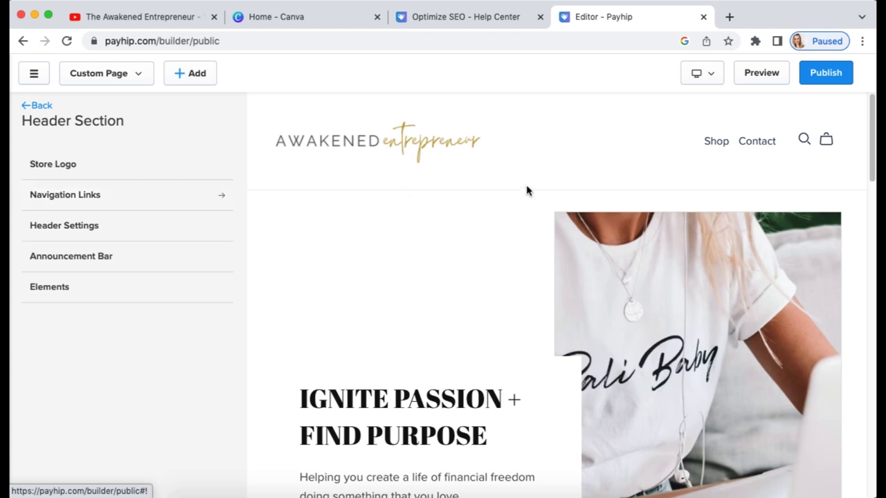
left_click(37, 105)
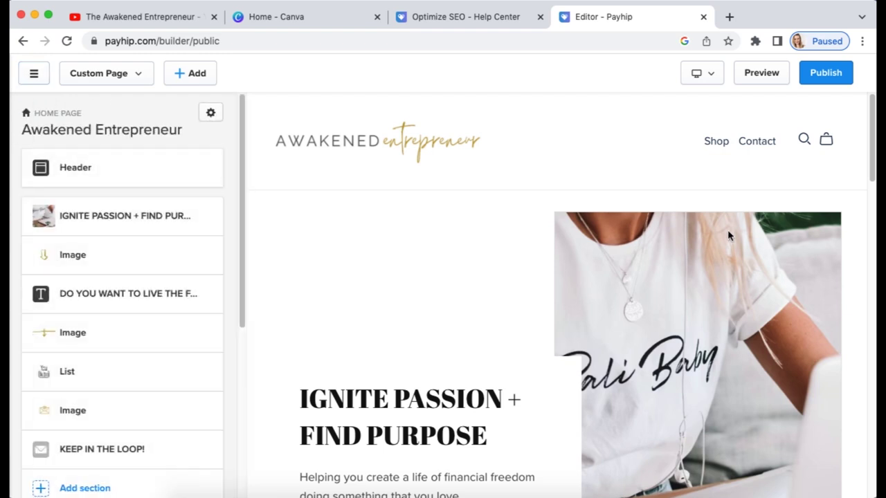
scroll(400, 285, "down", 20)
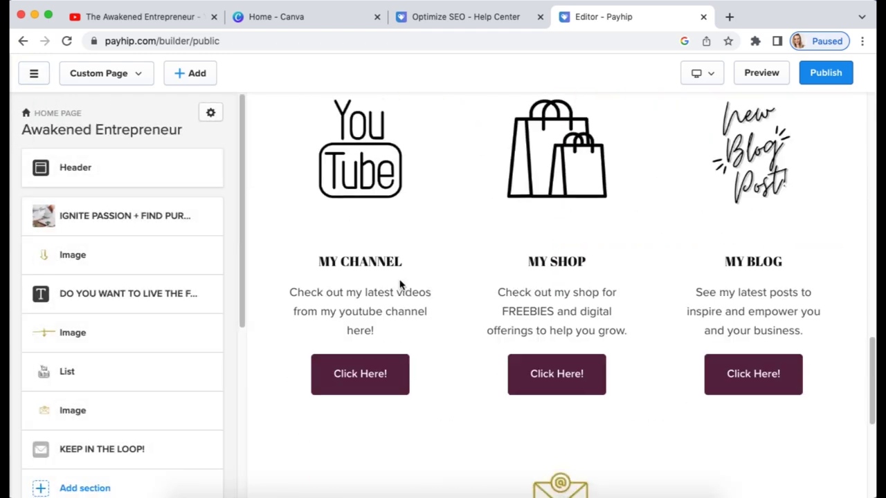
scroll(769, 269, "up", 3)
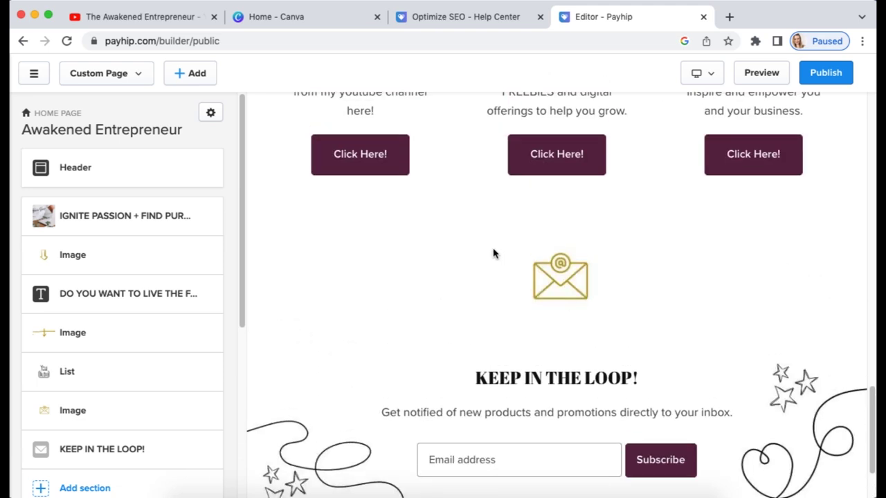
scroll(554, 298, "up", 8)
scroll(704, 283, "up", 10)
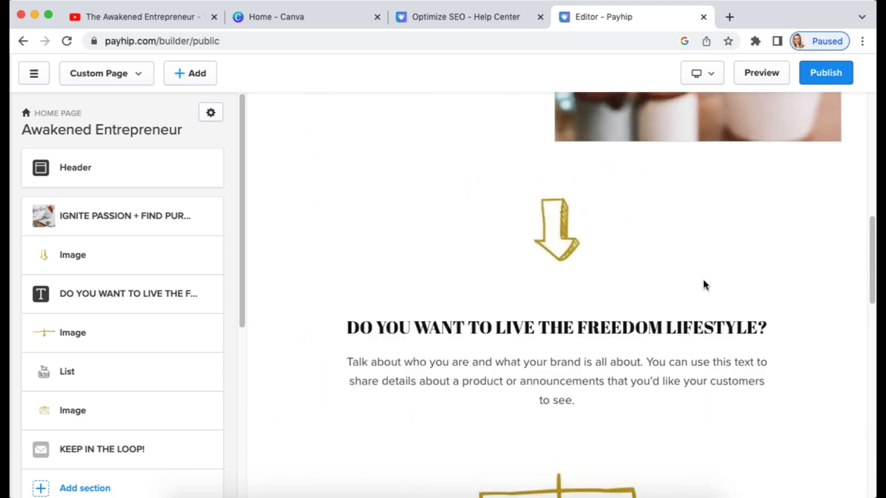
Step: Leave the store builder for the dashboard and start a new blog post
left_click(34, 73)
left_click(44, 103)
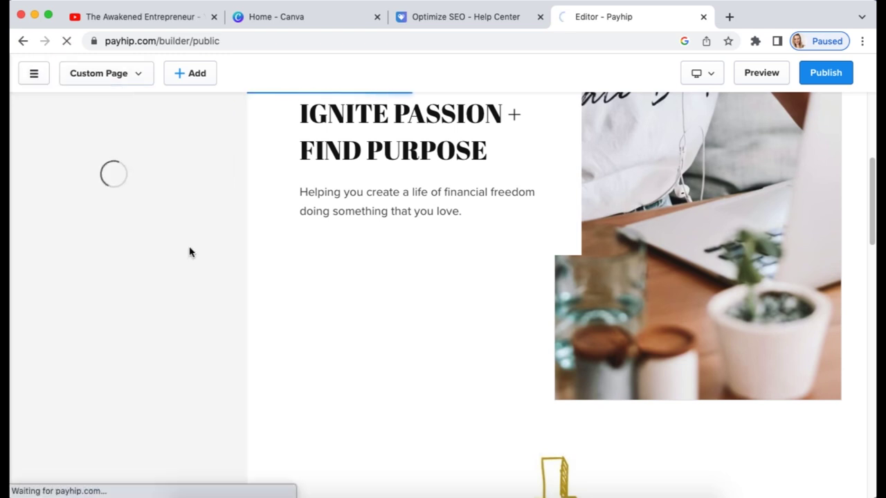
scroll(494, 311, "down", 5)
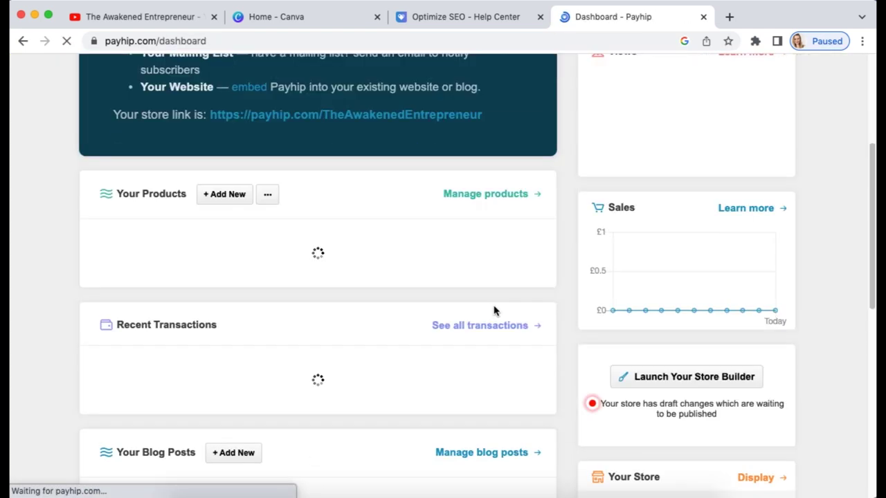
scroll(578, 305, "up", 5)
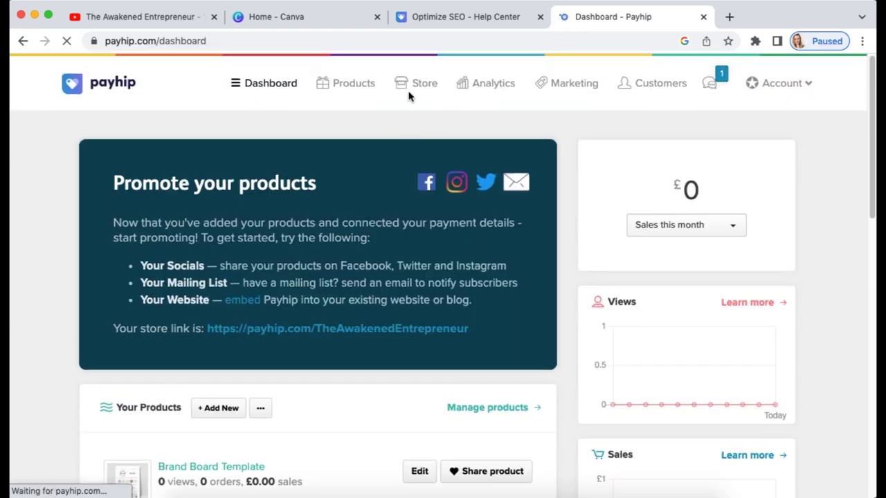
scroll(621, 272, "down", 1)
scroll(620, 272, "down", 5)
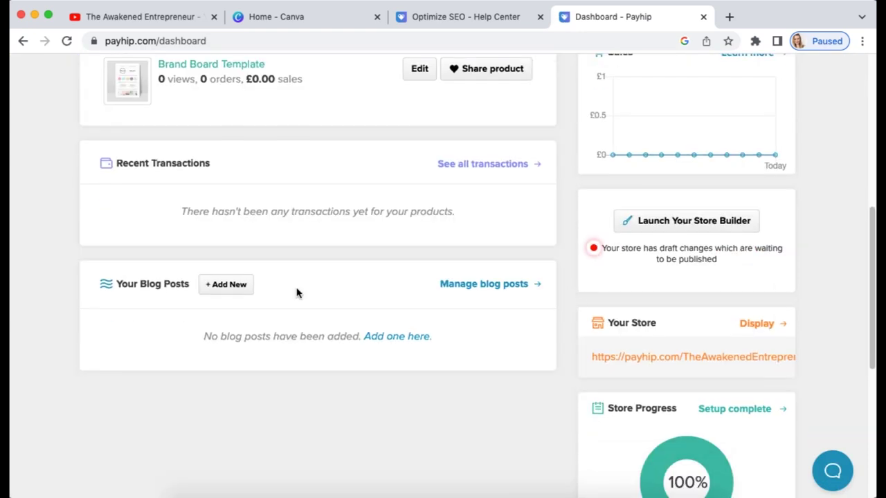
left_click(232, 285)
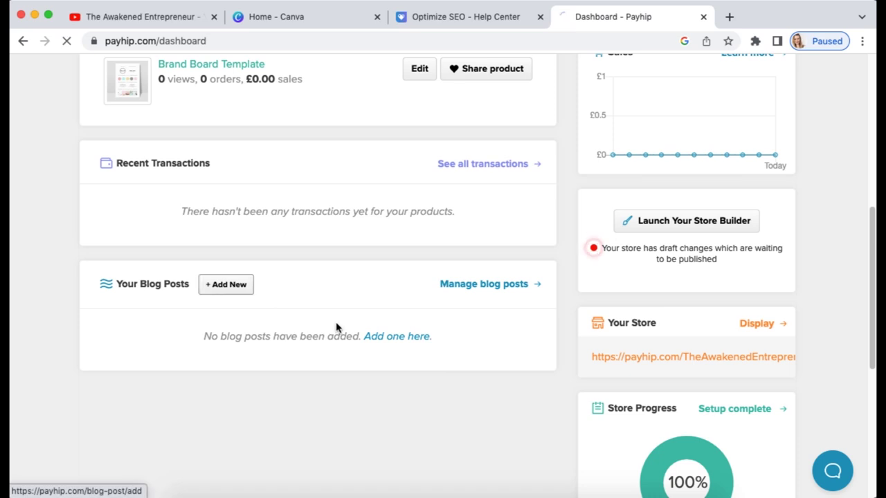
Step: Examine the new blog post form's title, content, image, visibility and blog settings
scroll(451, 321, "down", 3)
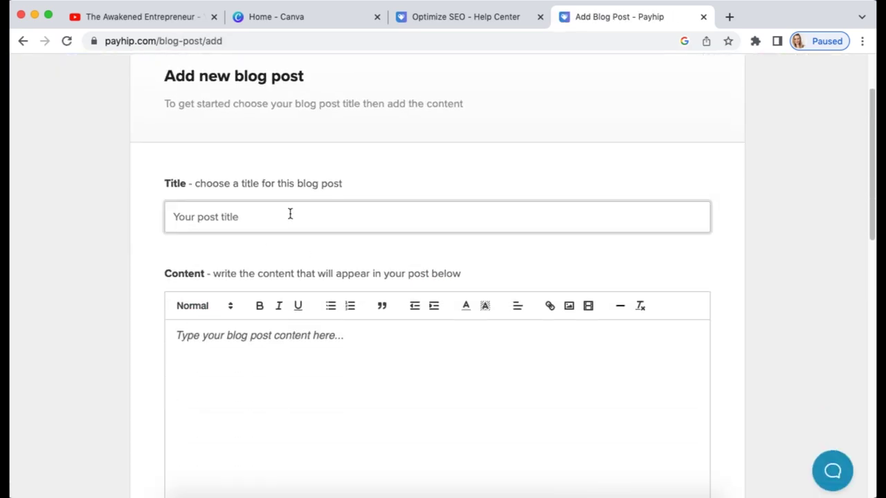
scroll(533, 341, "down", 7)
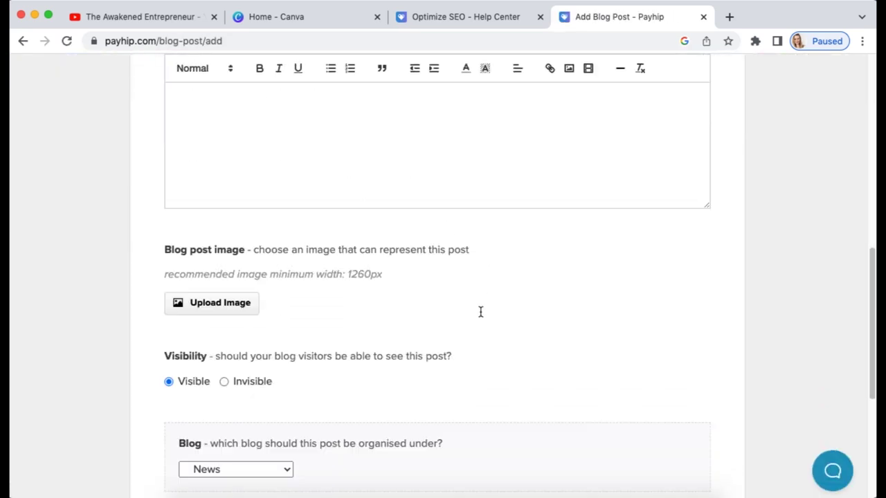
scroll(478, 312, "up", 4)
scroll(479, 313, "down", 5)
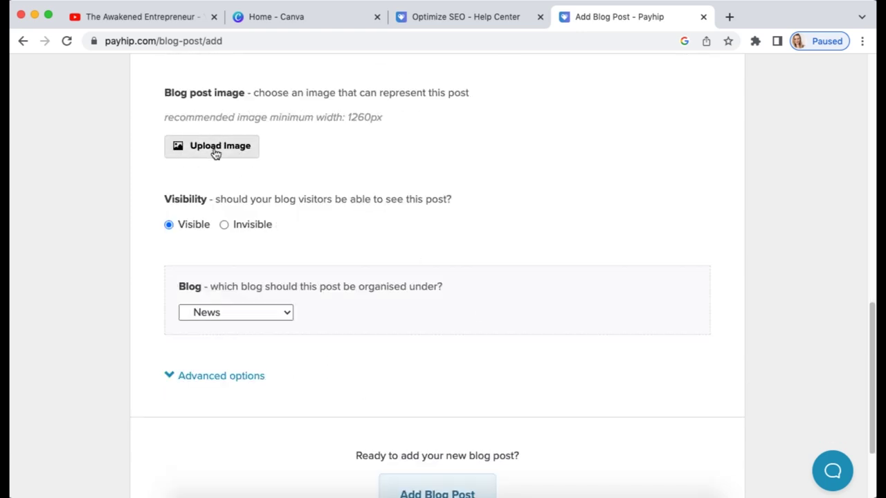
Step: Examine the blog choices and advanced options for the new blog post, including the author name setting
left_click(277, 315)
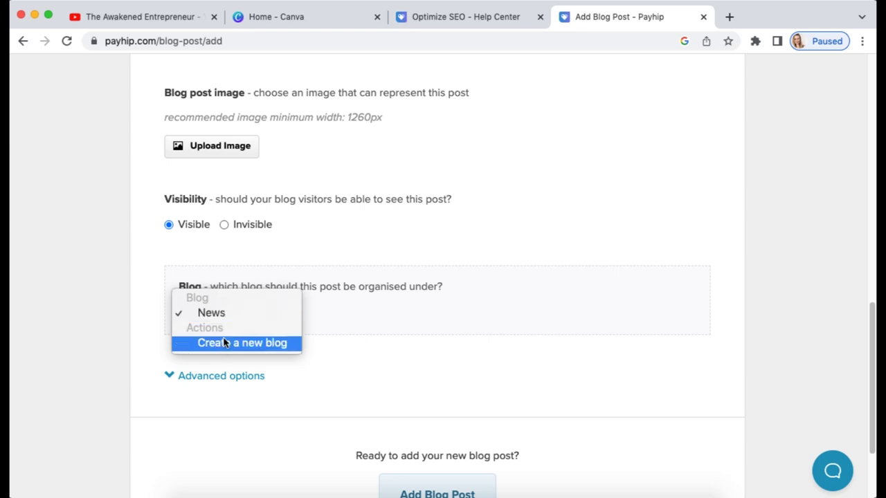
left_click(233, 315)
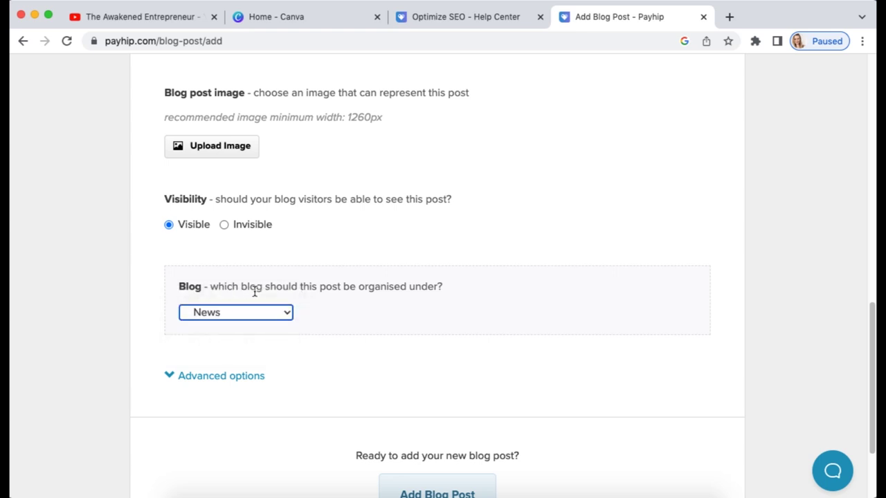
left_click(229, 377)
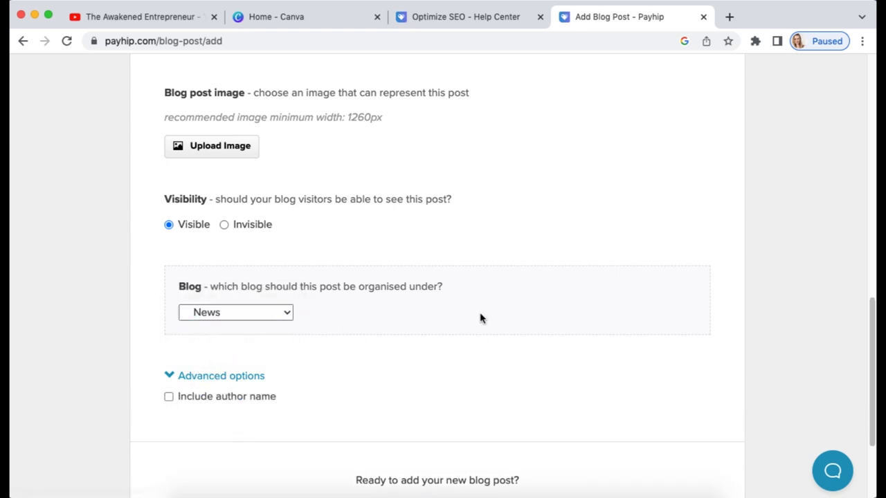
scroll(483, 319, "down", 3)
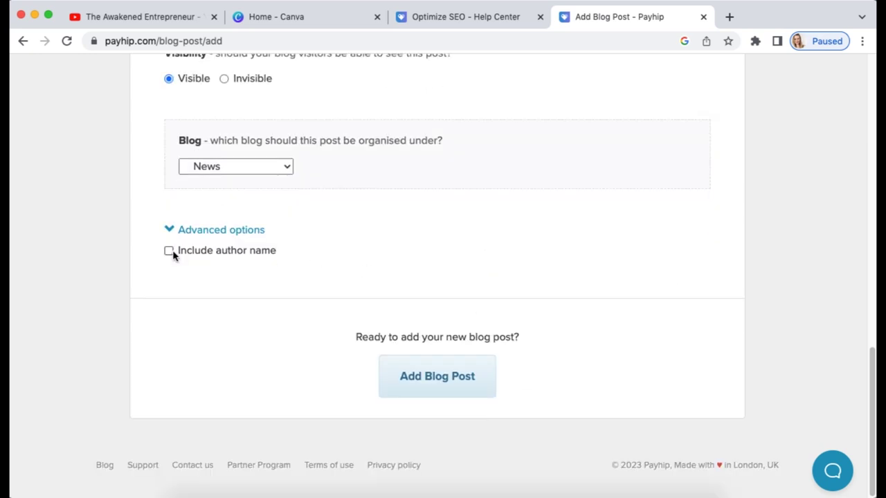
scroll(686, 259, "up", 20)
scroll(388, 256, "down", 5)
scroll(404, 269, "down", 5)
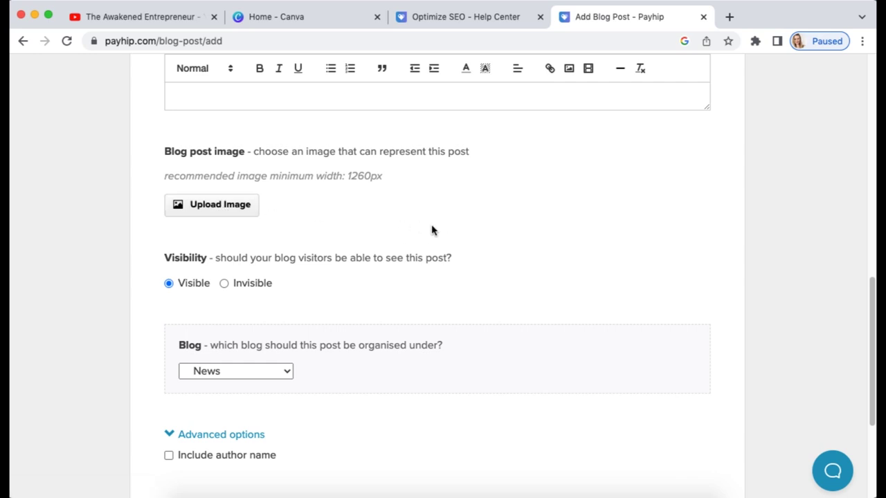
Step: Leave the new blog post form, look over the Your Store page and open its list of blog posts
left_click(23, 40)
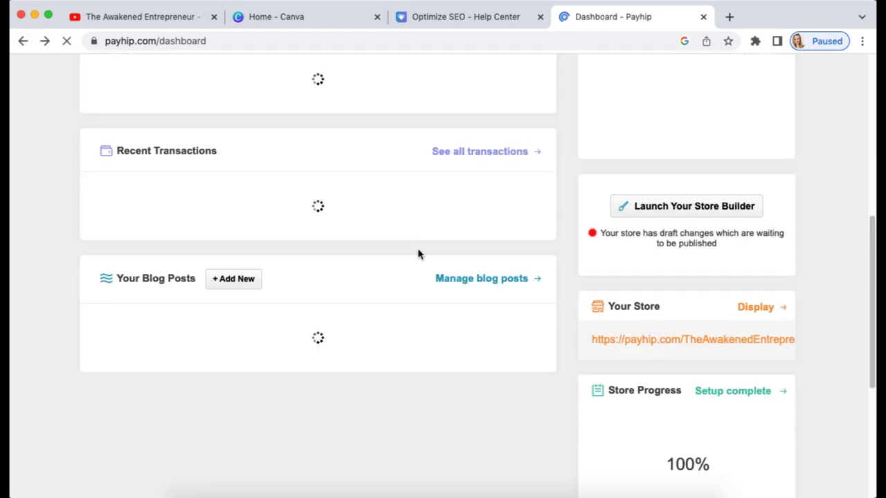
scroll(547, 277, "up", 6)
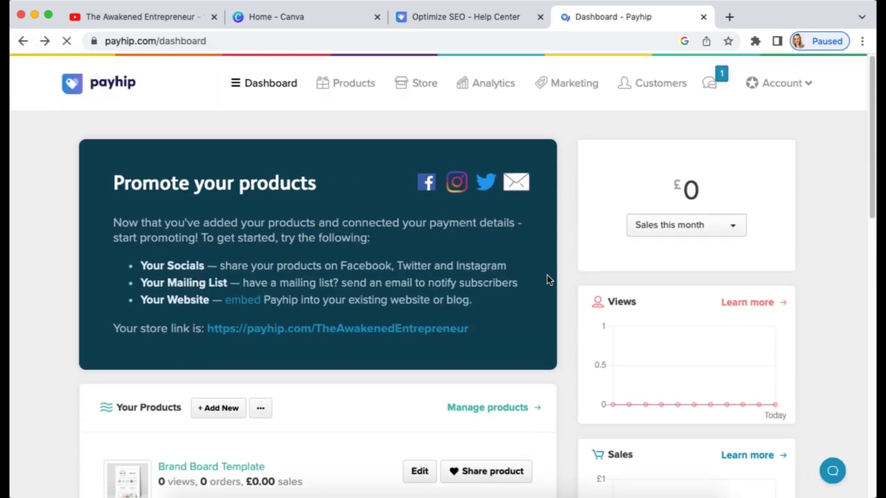
left_click(422, 83)
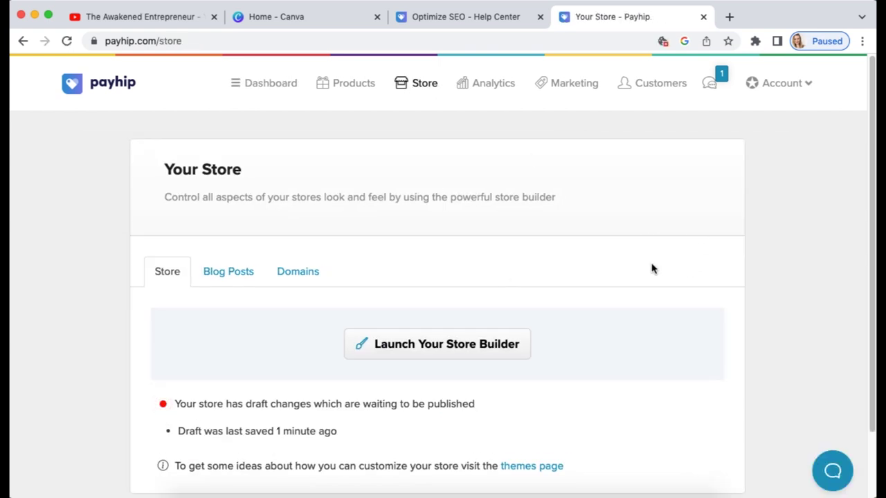
scroll(647, 270, "down", 1)
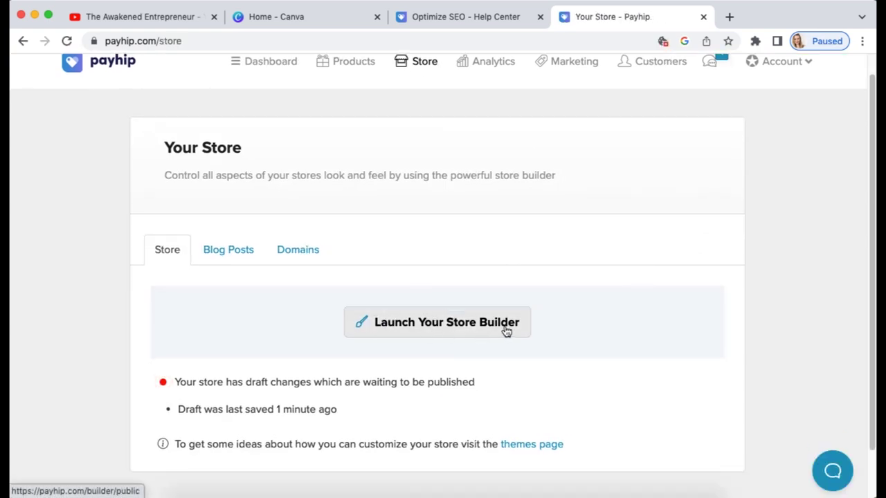
scroll(526, 321, "down", 2)
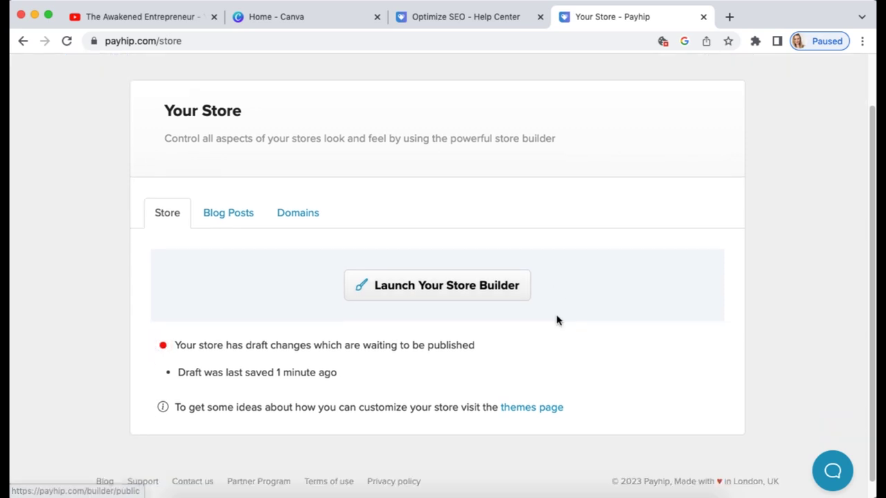
left_click(230, 204)
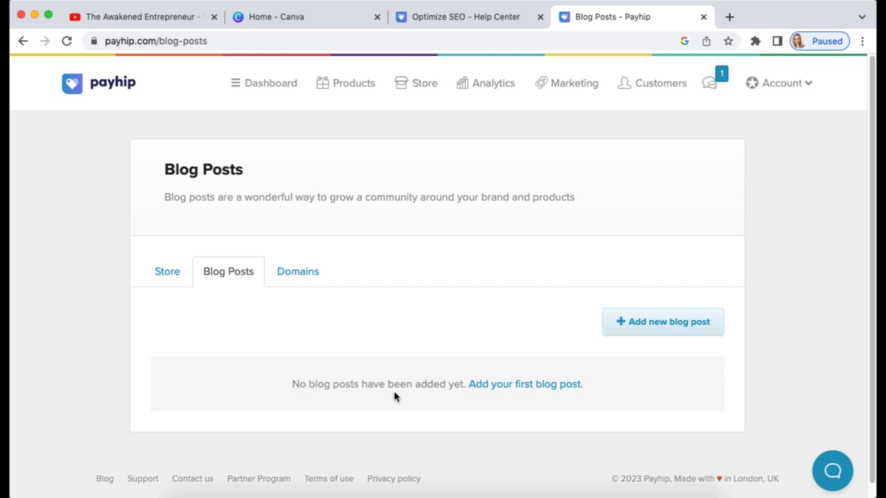
Step: Start connecting an existing domain to the store and look over the help centre's list of domain provider instructions
left_click(308, 275)
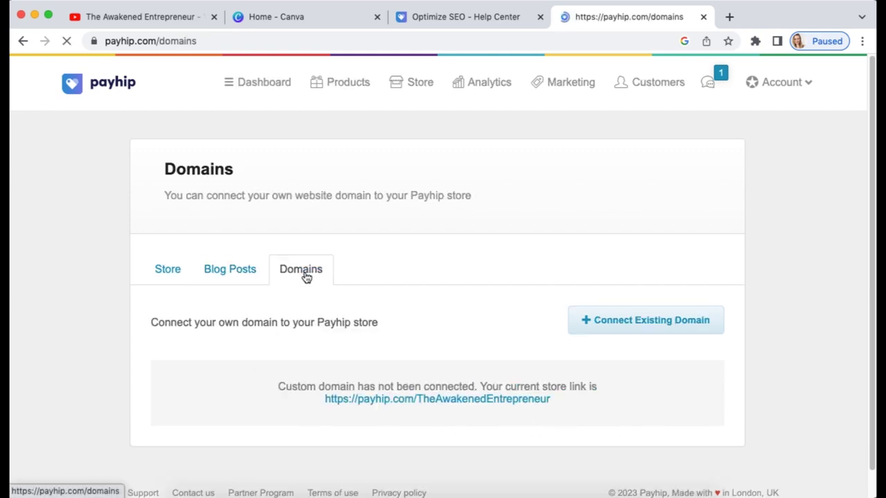
left_click(672, 328)
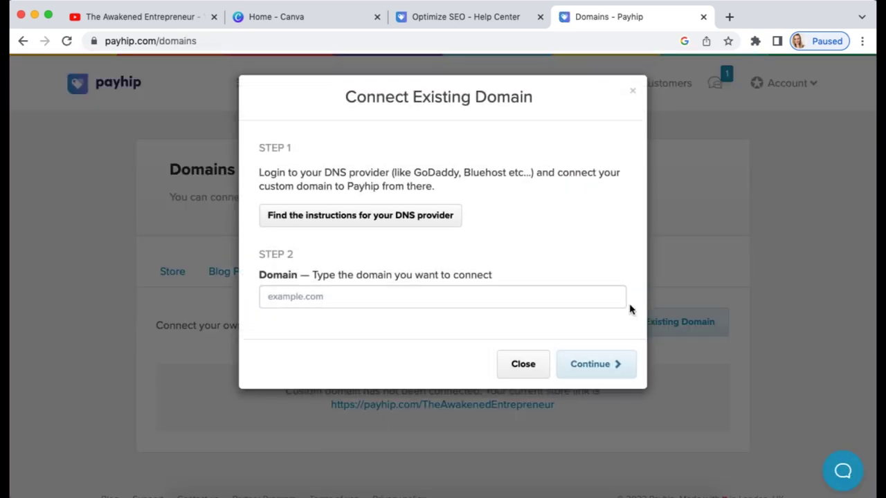
left_click(381, 219)
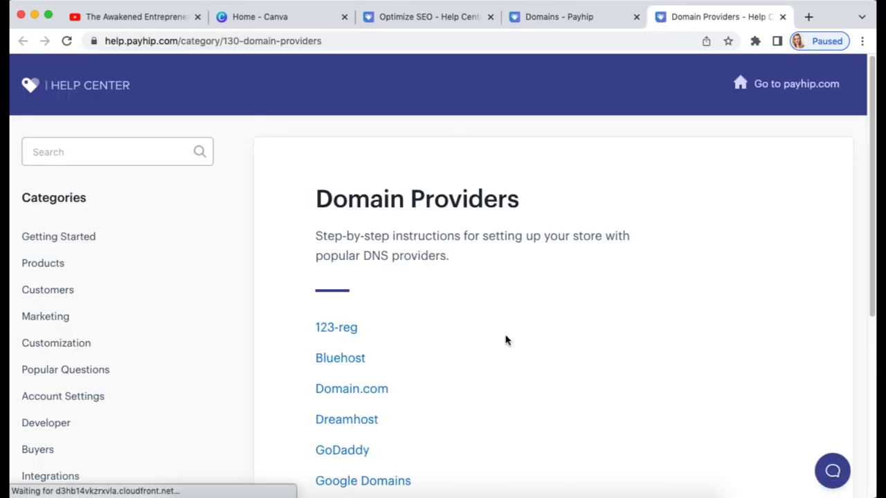
scroll(506, 339, "down", 5)
scroll(504, 337, "up", 5)
scroll(504, 337, "down", 3)
scroll(504, 337, "up", 1)
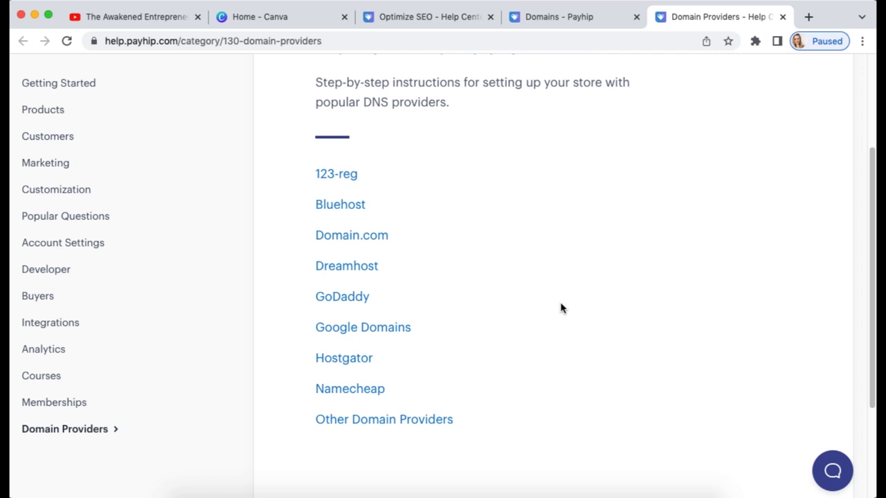
Step: Close the domain provider instructions and dismiss the domain connection dialog without entering a domain
left_click(783, 17)
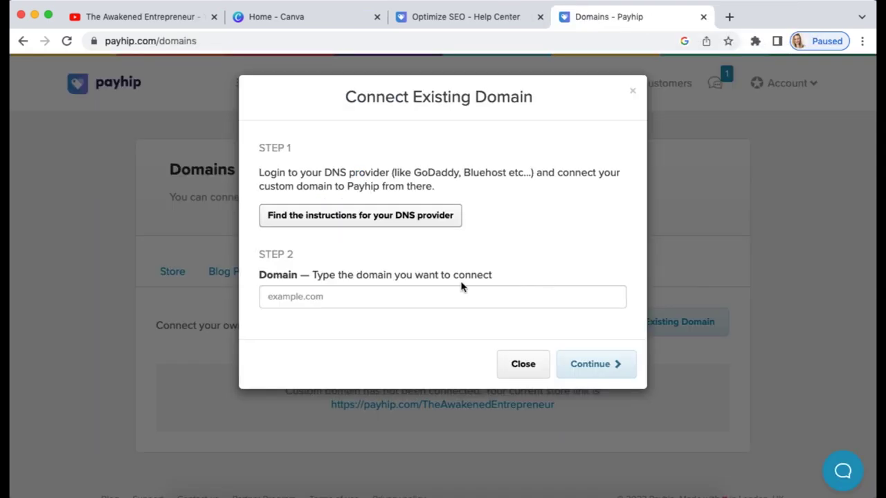
left_click(299, 298)
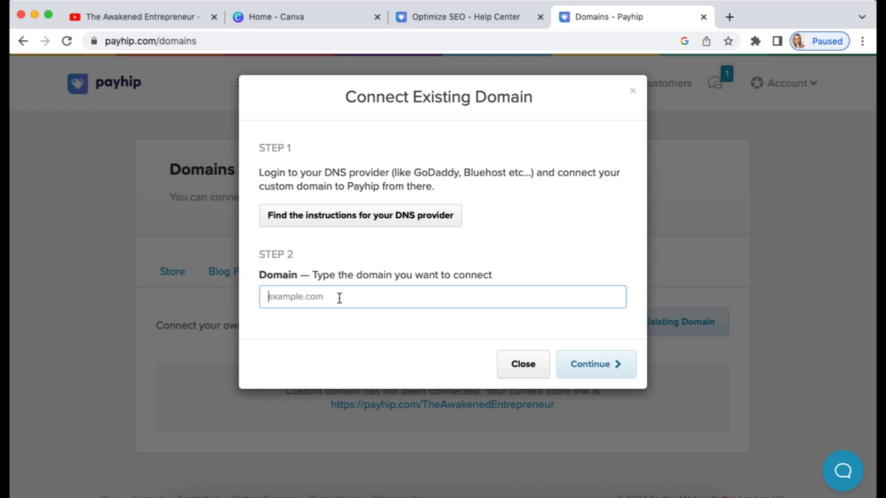
left_click(520, 364)
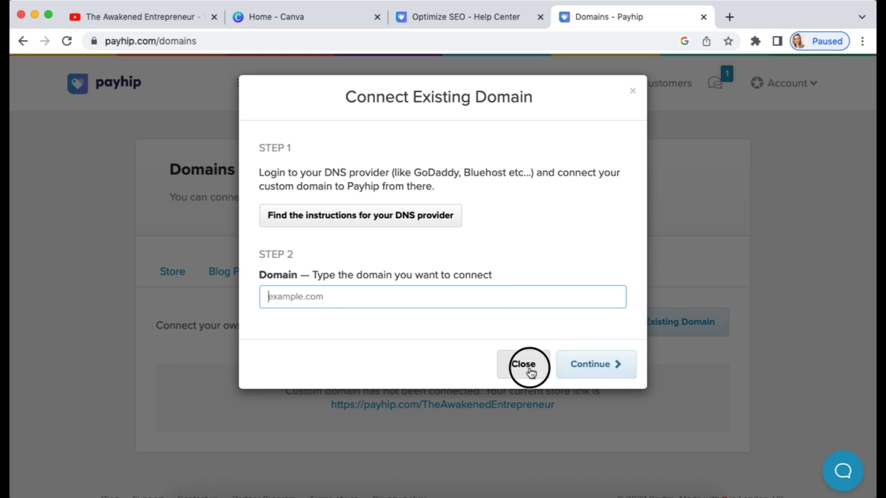
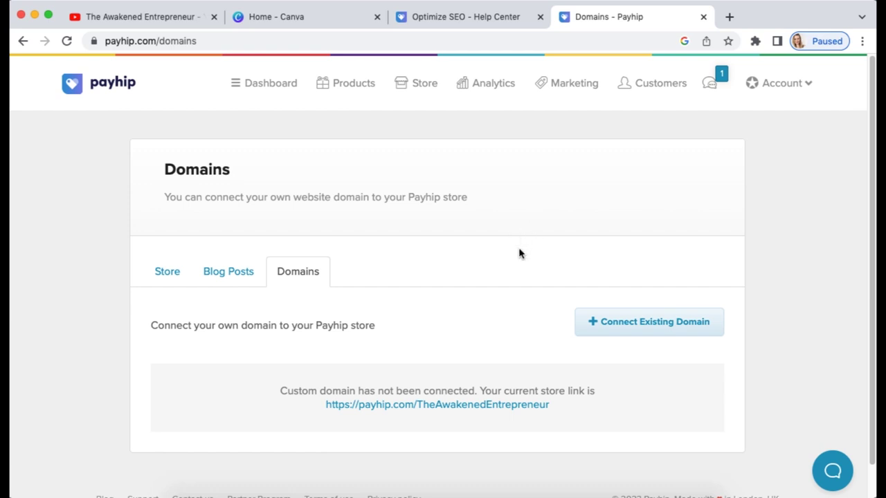
Step: Open the account's advanced settings and set the download limit for each file to 0
left_click(782, 85)
left_click(776, 125)
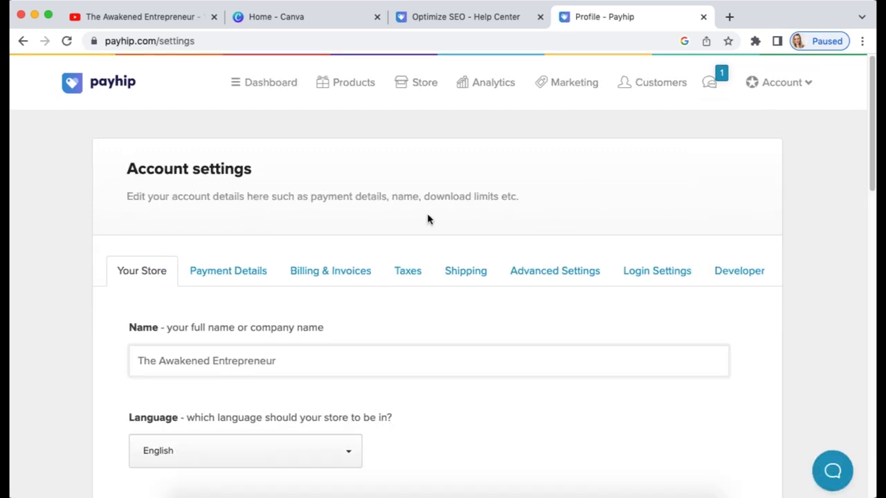
scroll(590, 234, "down", 2)
left_click(571, 208)
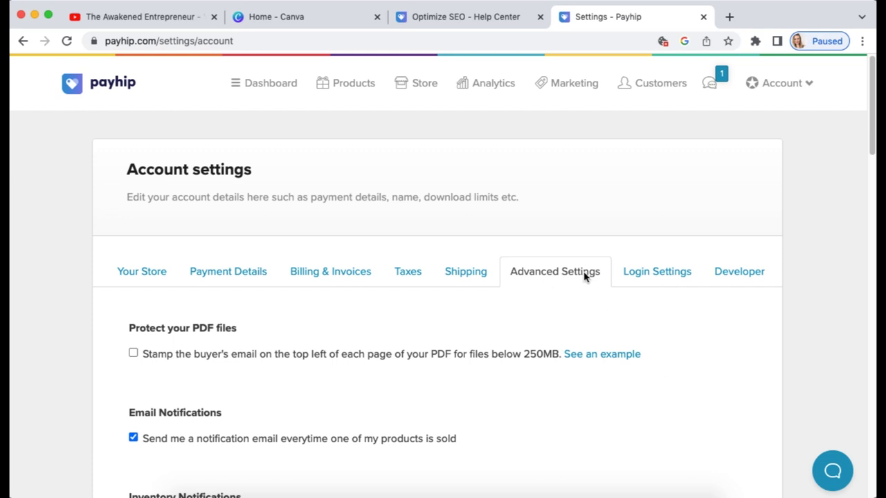
scroll(546, 274, "down", 3)
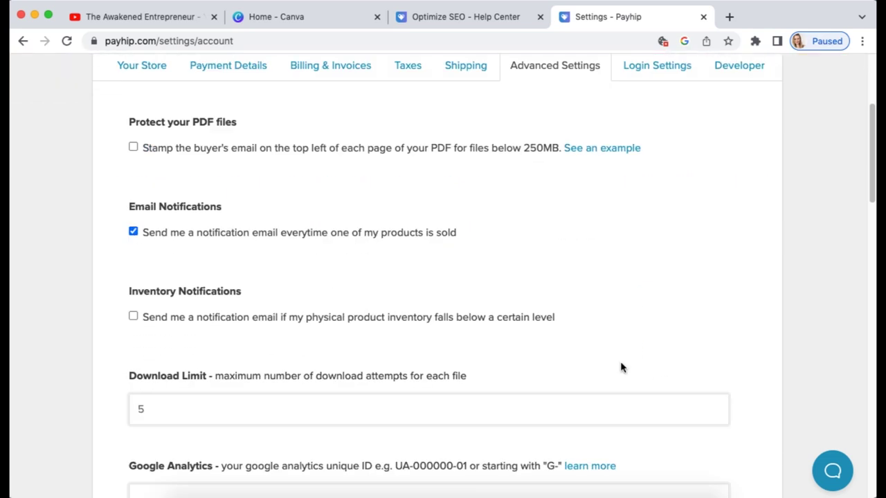
scroll(619, 366, "down", 5)
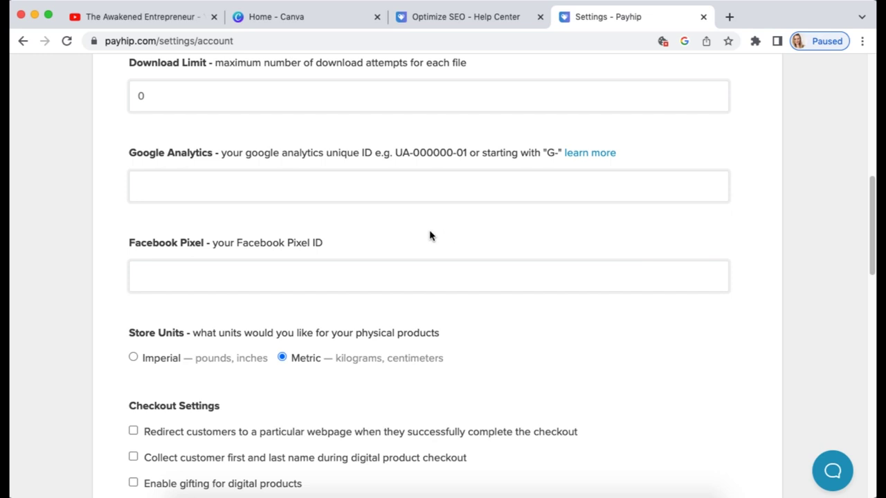
Step: Search Google for "google analytics" in a new browser tab, and close that tab to return to the account settings
left_click(729, 16)
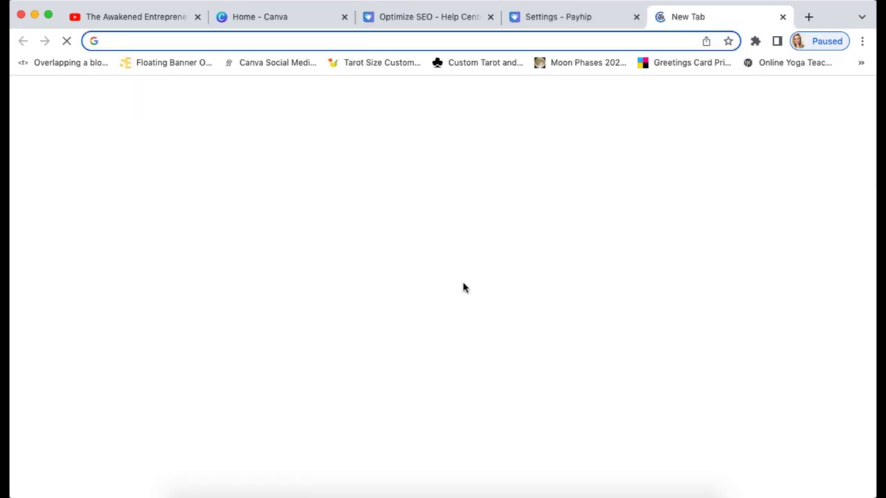
left_click(398, 294)
type("google a")
left_click(380, 355)
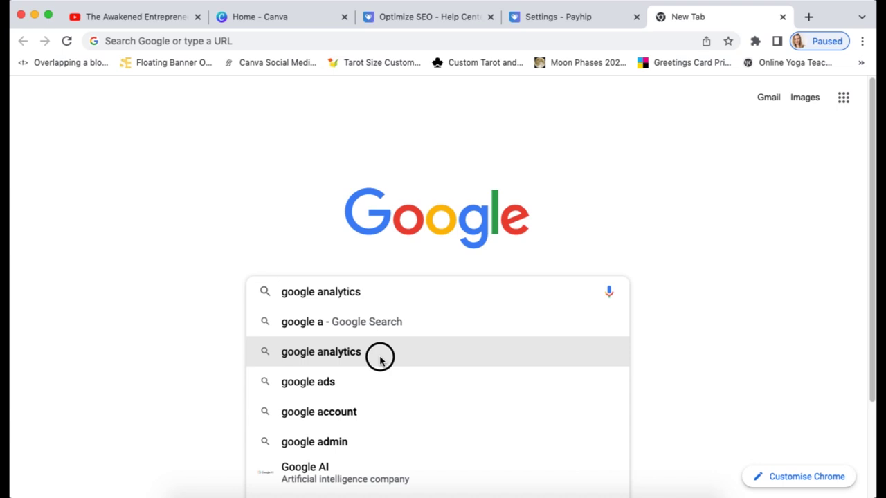
left_click(783, 16)
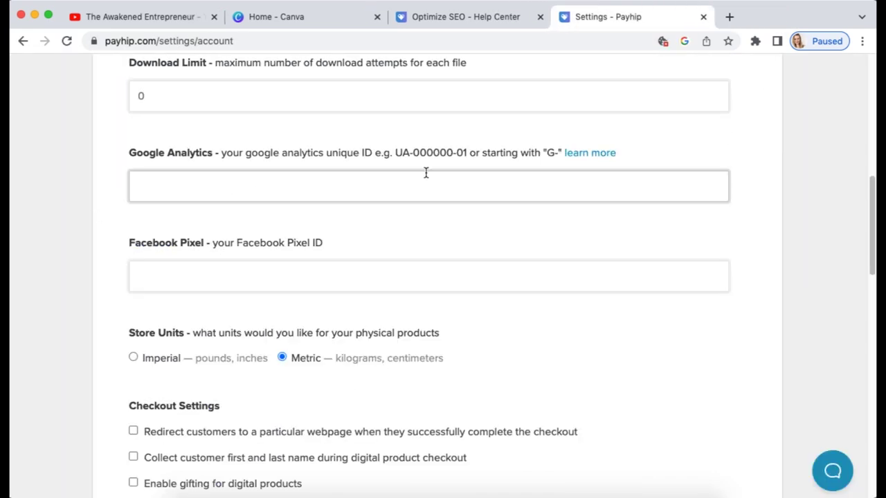
Step: Examine the Google Analytics, Facebook Pixel, checkout, course, invoice, customer account and email receipt options in the advanced settings
left_click(177, 188)
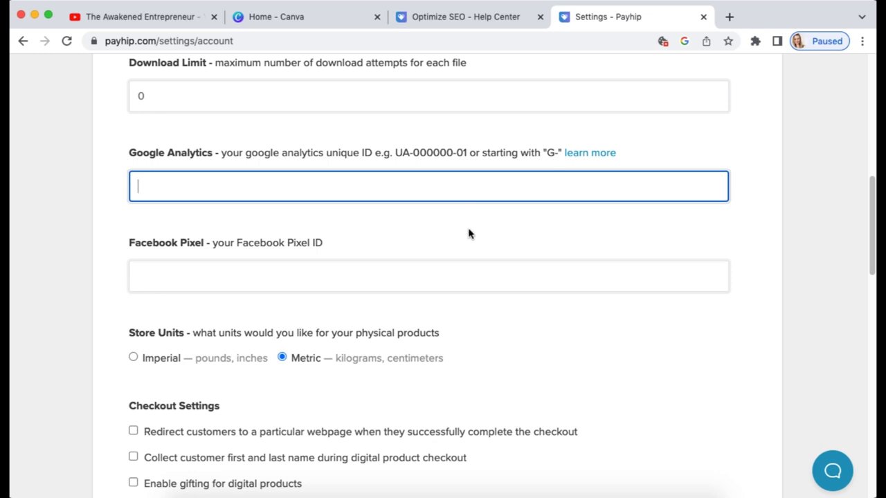
scroll(588, 304, "down", 5)
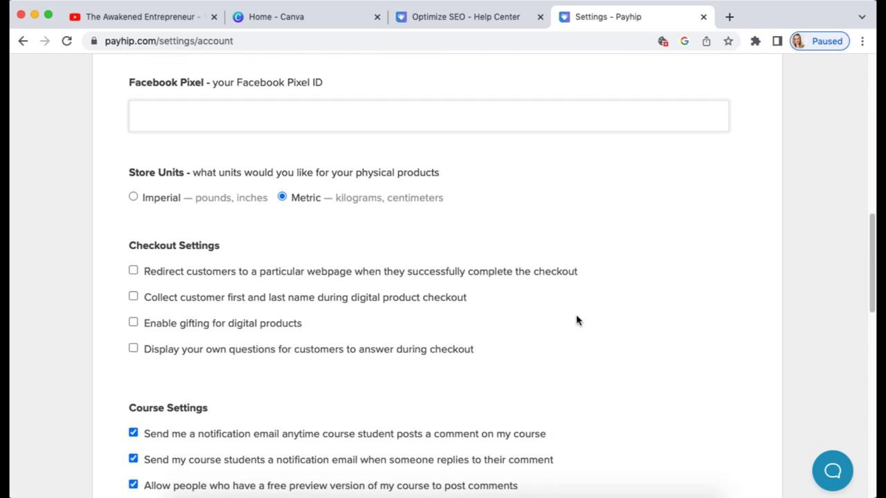
scroll(602, 309, "down", 1)
scroll(602, 309, "down", 3)
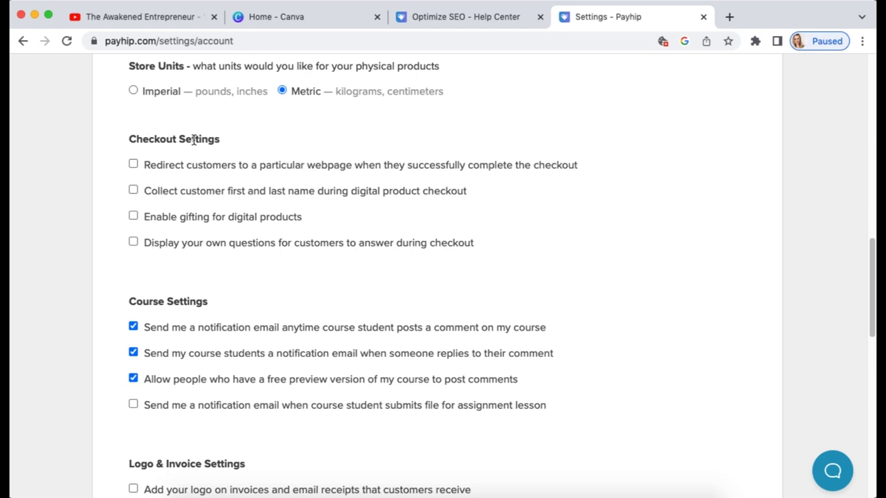
scroll(632, 340, "down", 10)
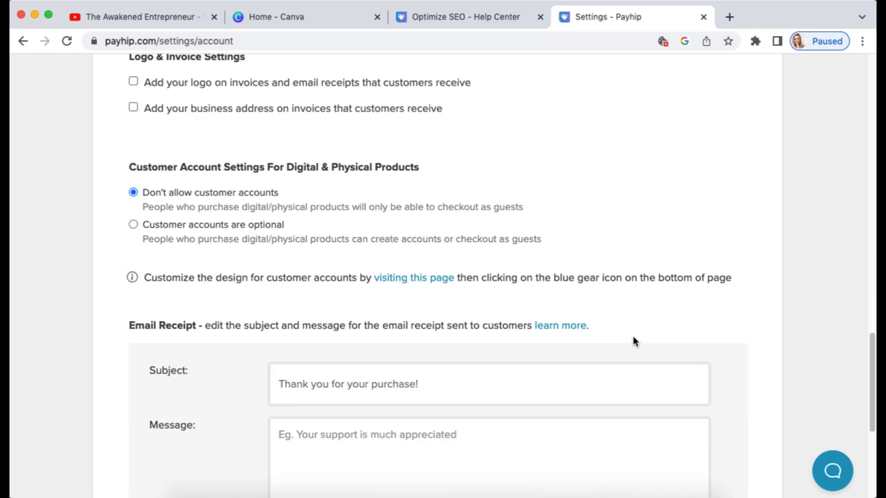
scroll(692, 347, "down", 5)
scroll(736, 344, "up", 5)
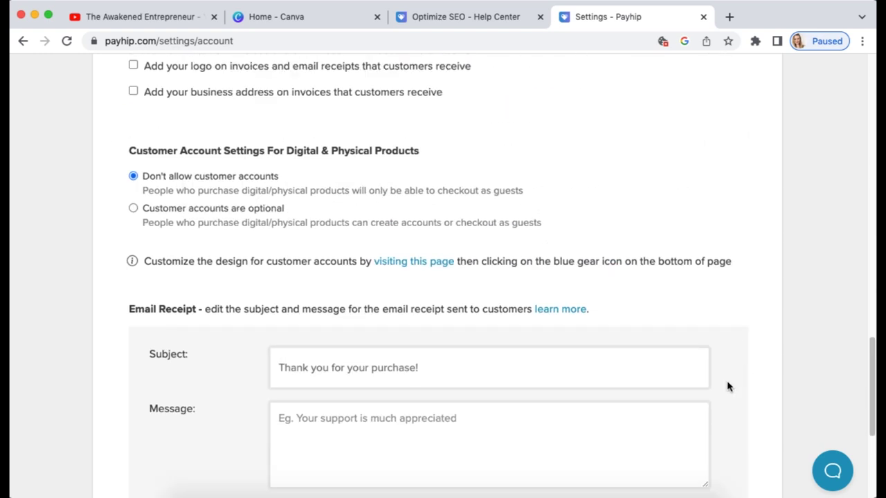
scroll(742, 361, "up", 9)
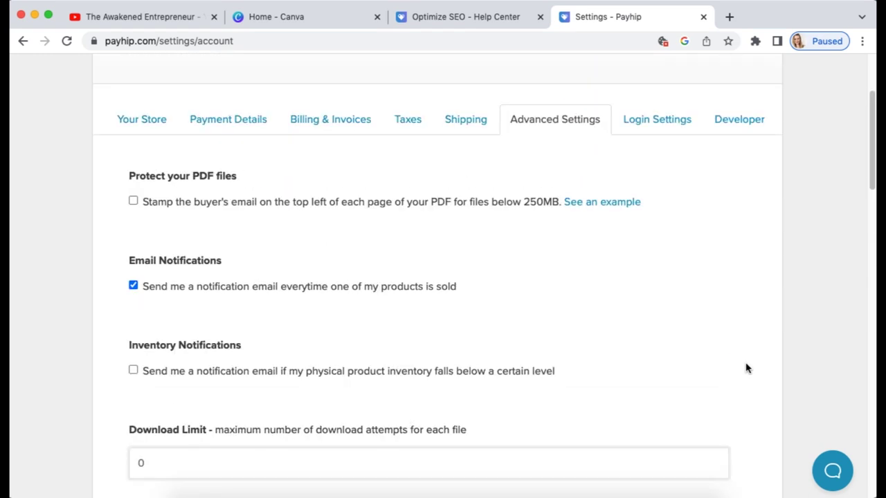
scroll(745, 366, "up", 3)
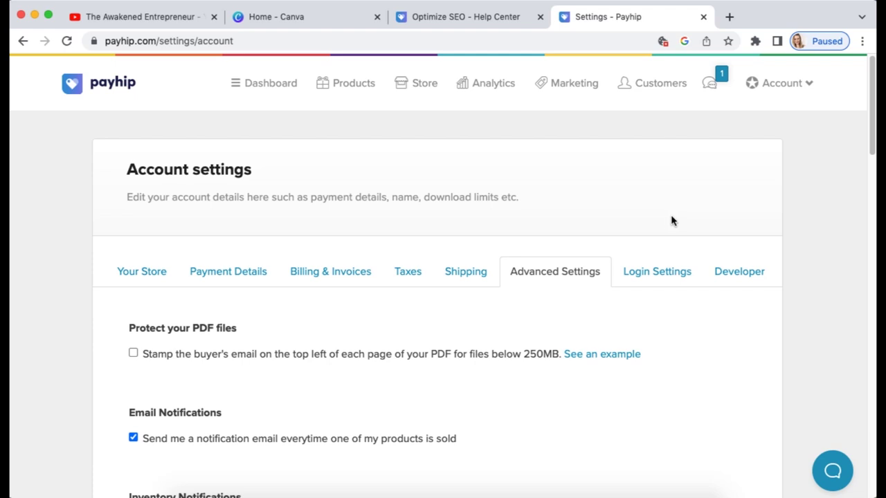
Step: Read the Optimize SEO help article's sections on custom pages, collection pages and blogs
left_click(467, 21)
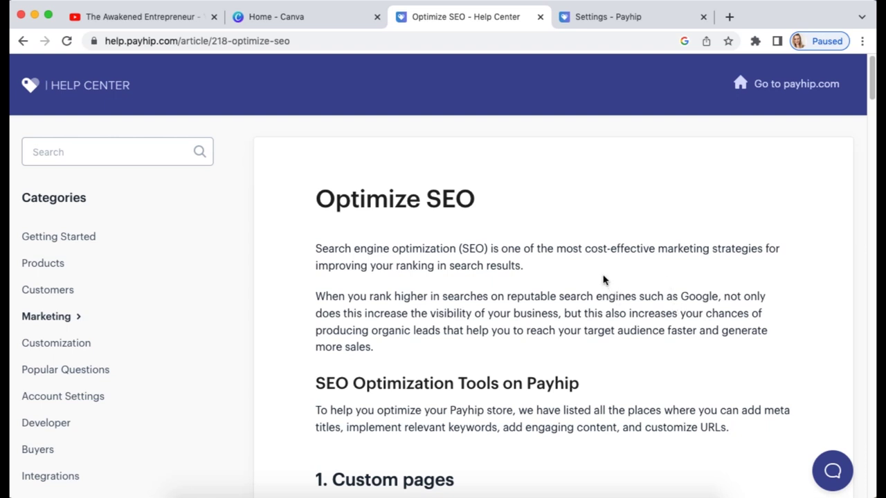
scroll(604, 280, "down", 6)
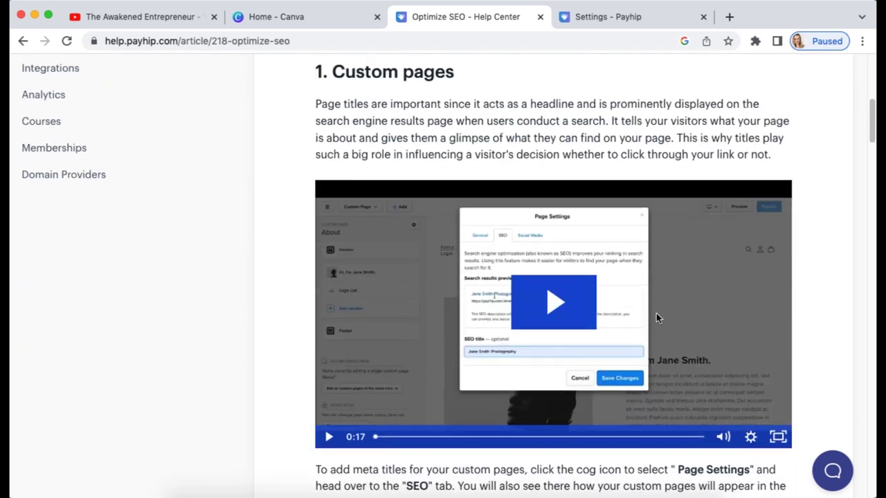
scroll(656, 313, "down", 6)
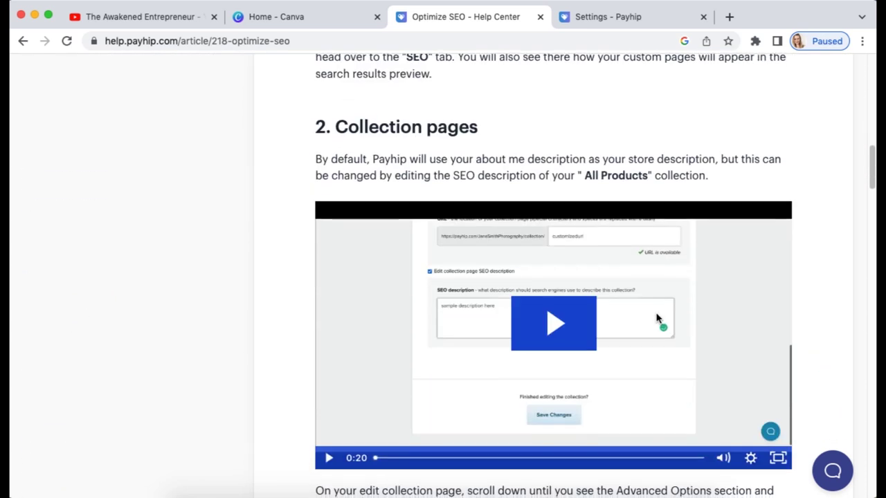
scroll(656, 313, "up", 10)
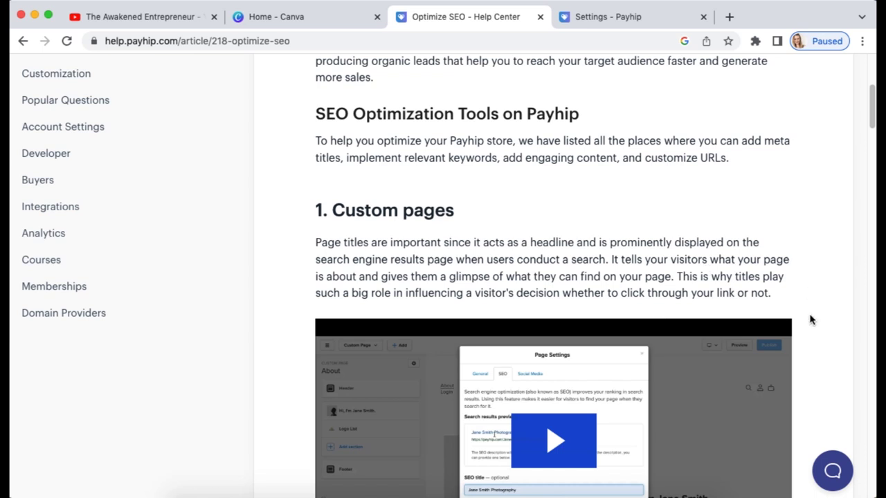
scroll(818, 314, "down", 3)
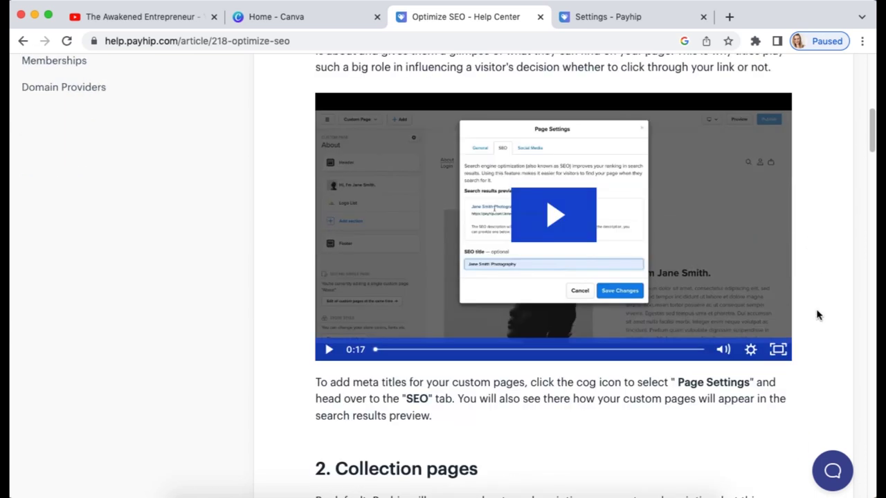
scroll(818, 312, "down", 11)
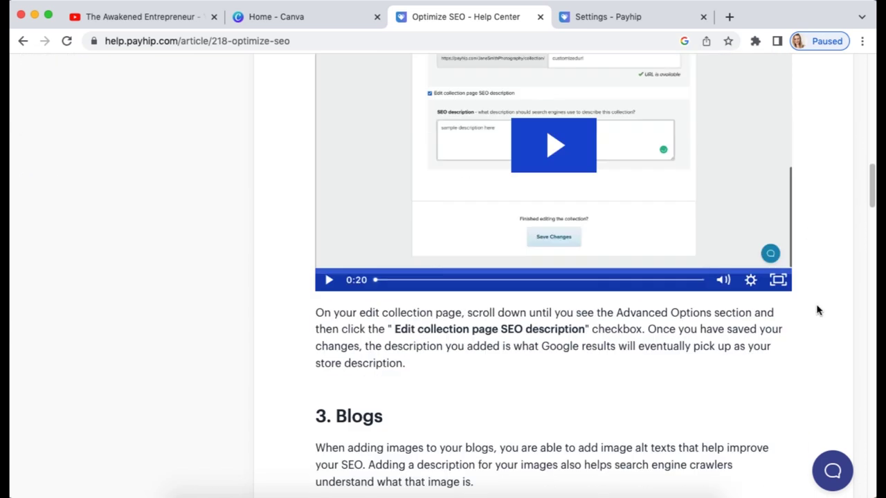
scroll(817, 311, "down", 3)
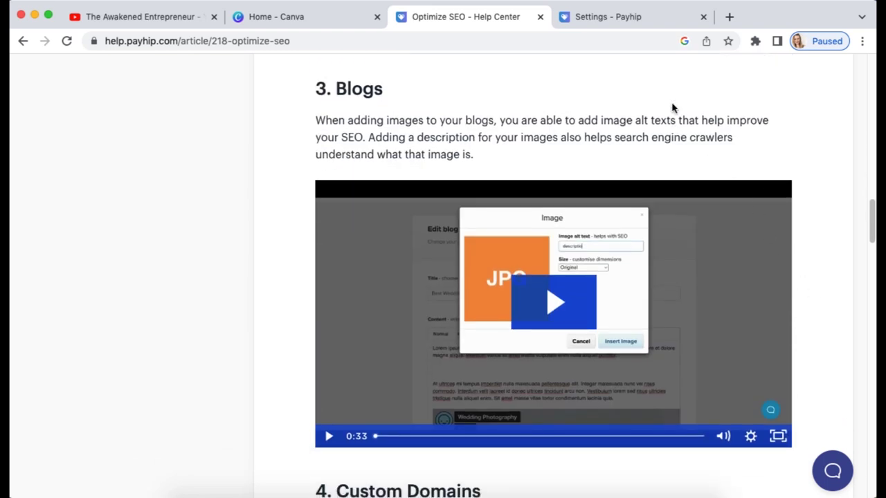
Step: Return to the Payhip account, go to the store area and open the store's home page in the builder
left_click(627, 19)
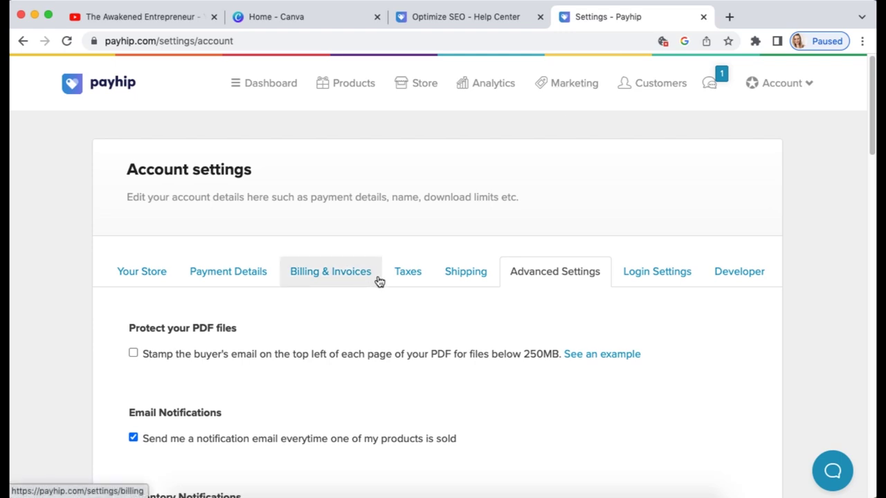
left_click(424, 83)
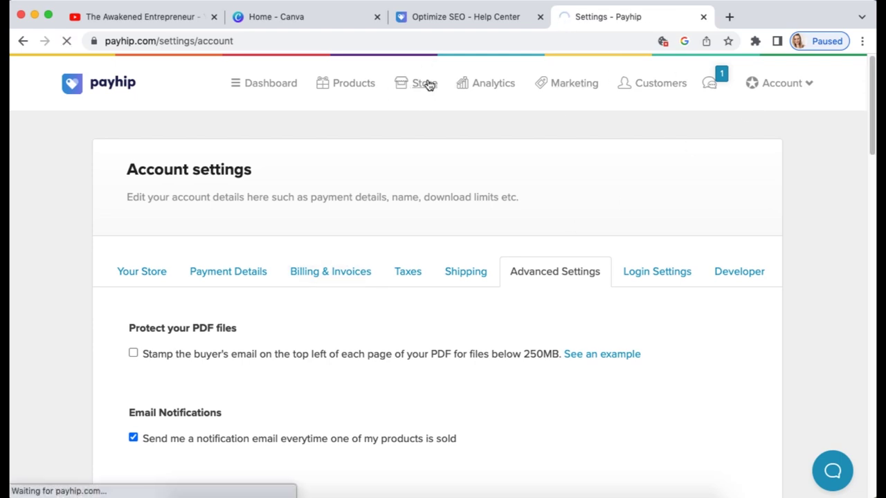
left_click(471, 345)
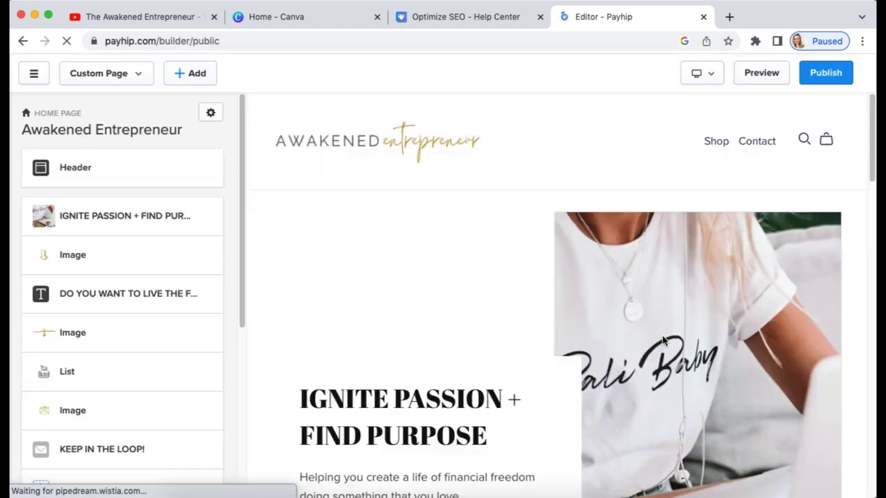
Step: Inspect the SEO description setting of the arrow image section's background image, and cancel without entering a description
left_click(78, 260)
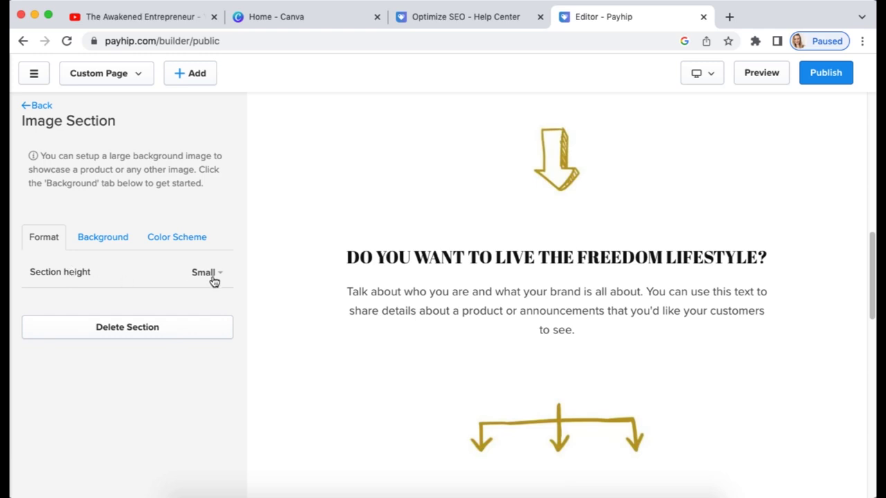
left_click(91, 243)
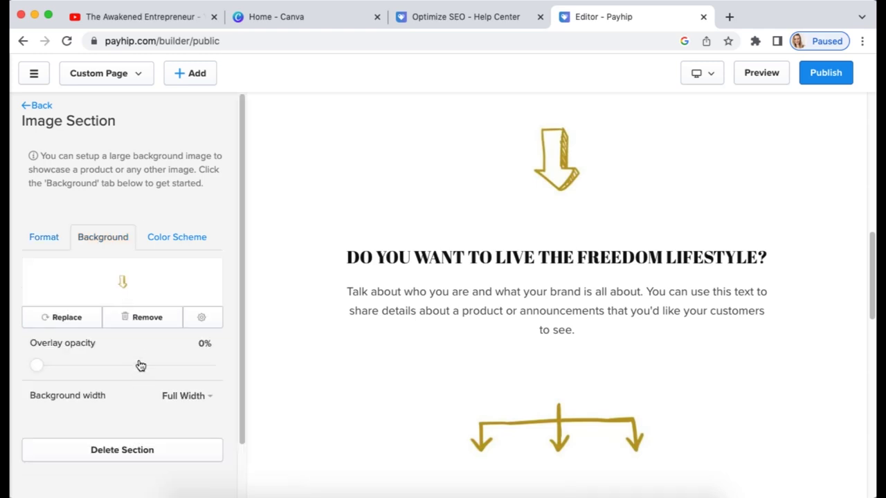
scroll(138, 365, "down", 1)
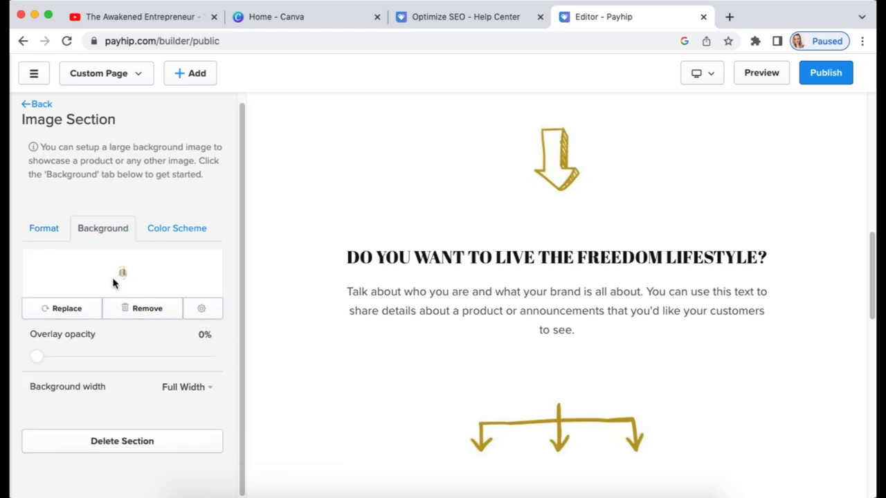
mouse_move(123, 271)
left_click(200, 308)
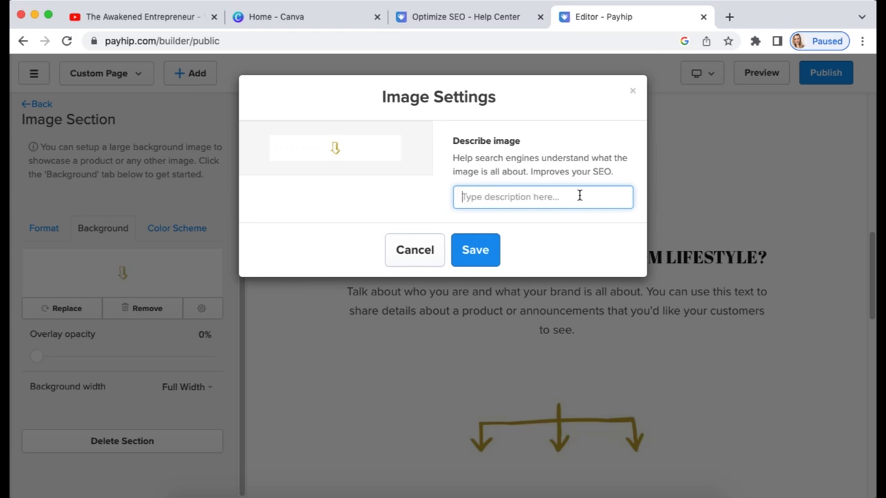
left_click(413, 253)
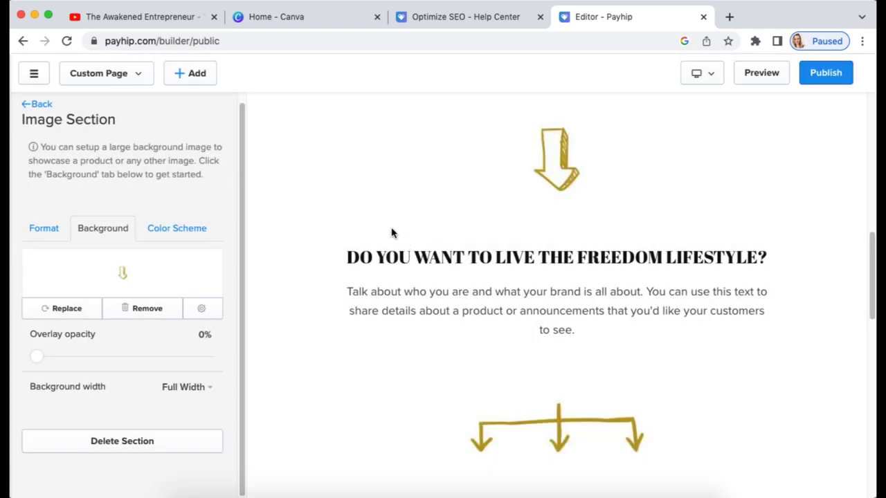
Step: Read the rest of the Optimize SEO help article, covering custom domains, courses and general SEO tips, and return to its custom pages section
left_click(463, 18)
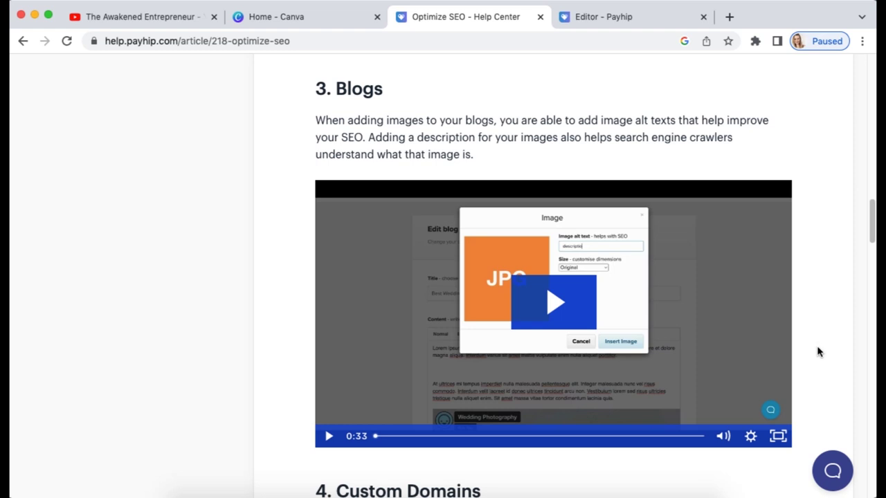
scroll(819, 350, "down", 5)
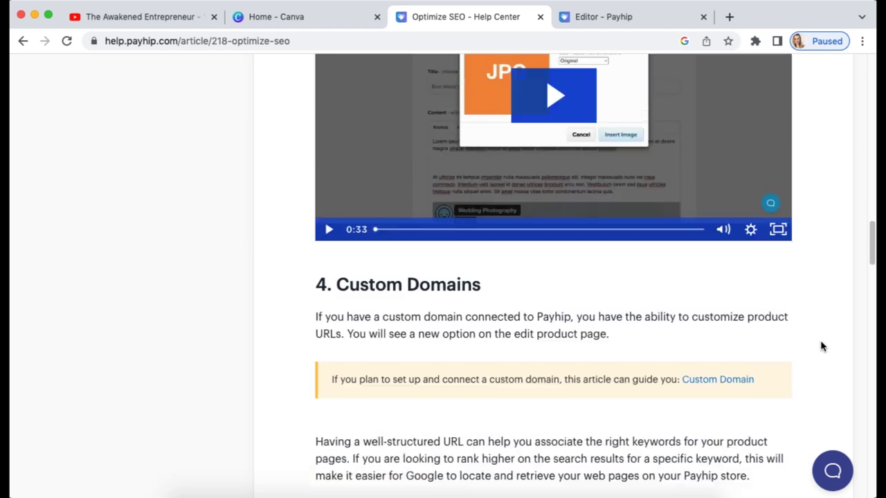
scroll(822, 346, "down", 6)
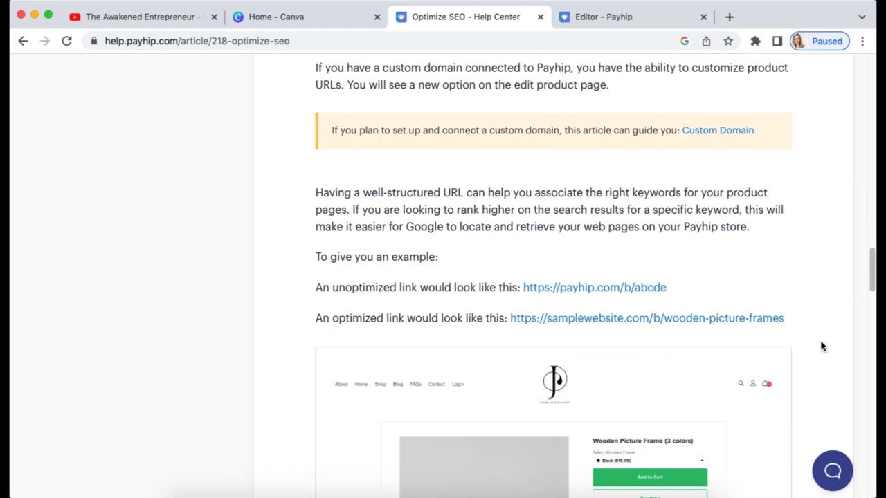
scroll(822, 347, "down", 3)
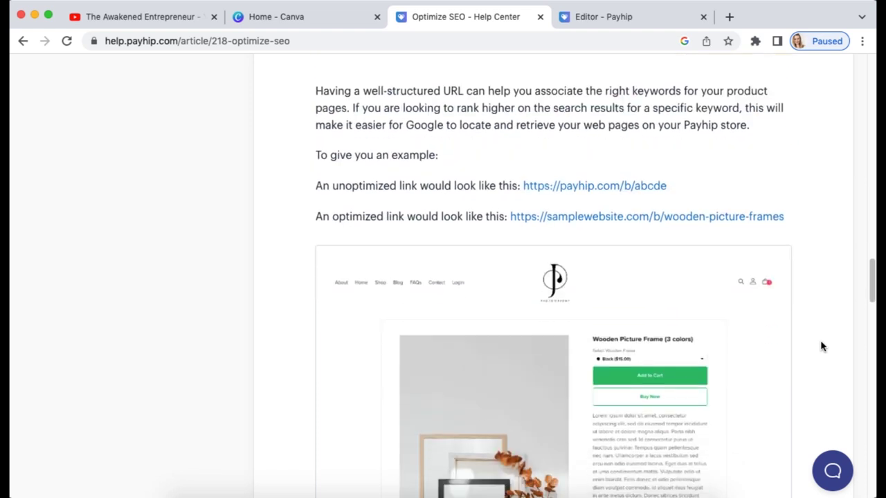
scroll(822, 347, "down", 14)
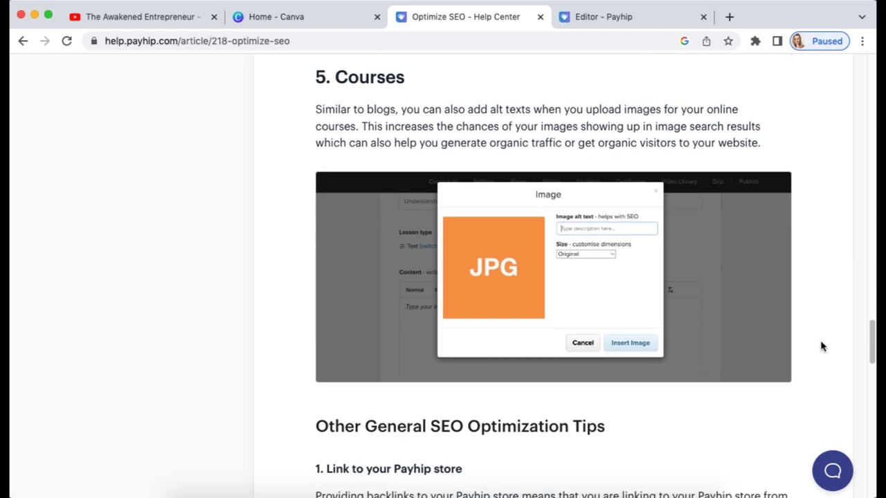
scroll(822, 347, "down", 20)
scroll(822, 347, "down", 13)
scroll(822, 347, "up", 10)
scroll(822, 347, "up", 12)
scroll(822, 347, "up", 20)
scroll(823, 347, "up", 20)
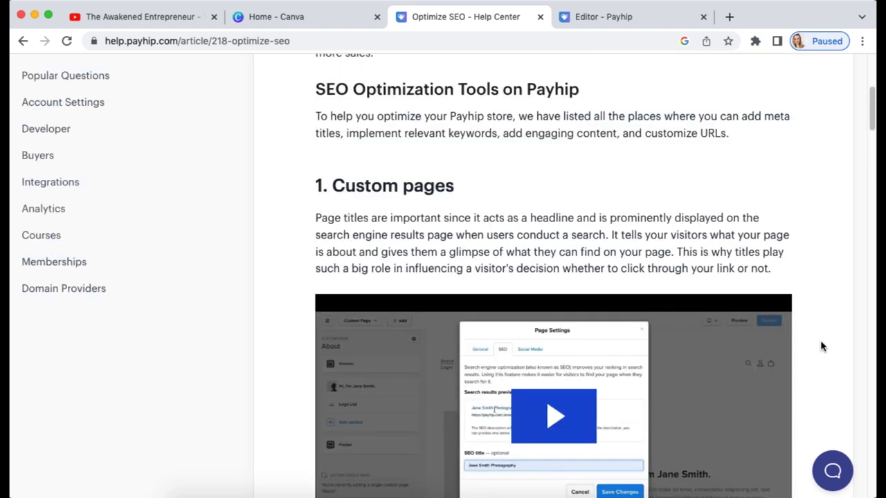
Step: Return to the store builder, leave the image section settings and open a preview of the draft store
left_click(585, 18)
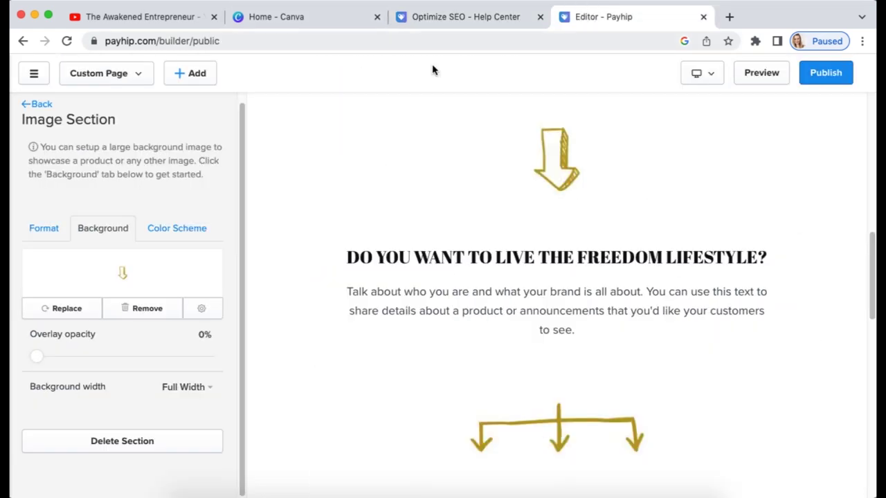
left_click(34, 104)
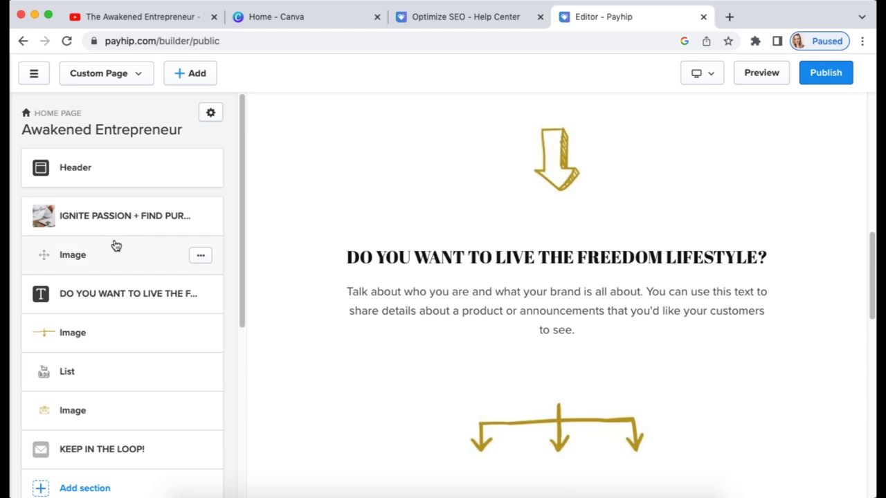
scroll(113, 245, "down", 5)
left_click(761, 73)
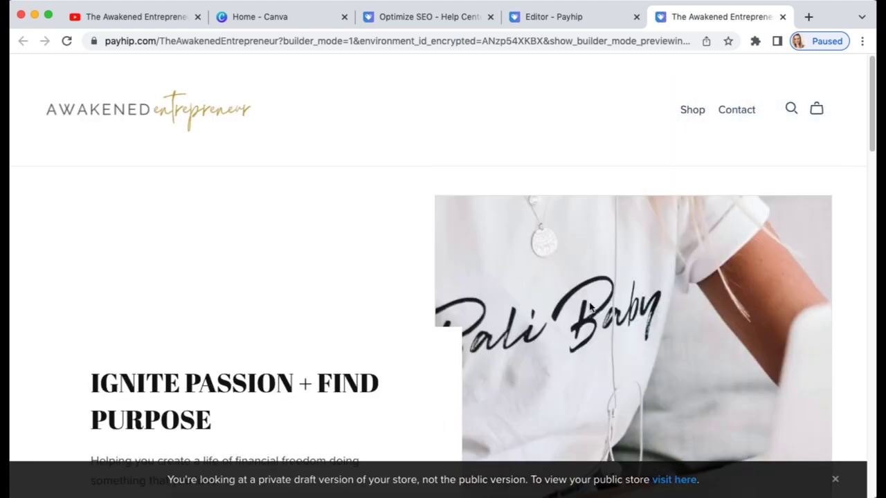
Step: Review the draft home page from the hero section down to the newsletter signup, and dismiss the private draft notice
scroll(572, 302, "down", 5)
scroll(569, 302, "down", 4)
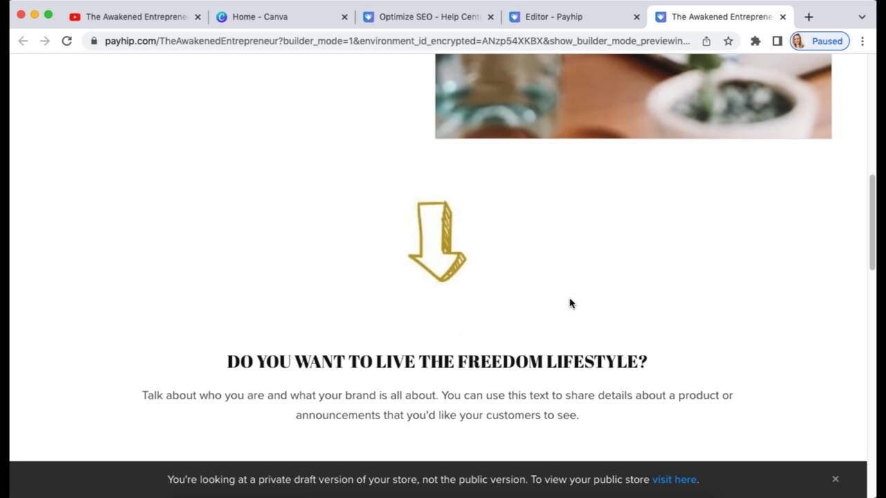
scroll(569, 303, "down", 3)
scroll(569, 302, "down", 3)
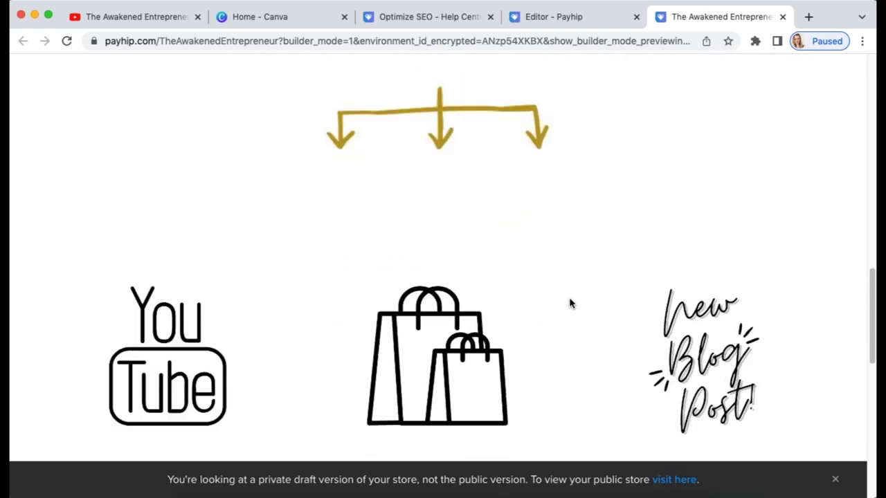
scroll(570, 303, "down", 3)
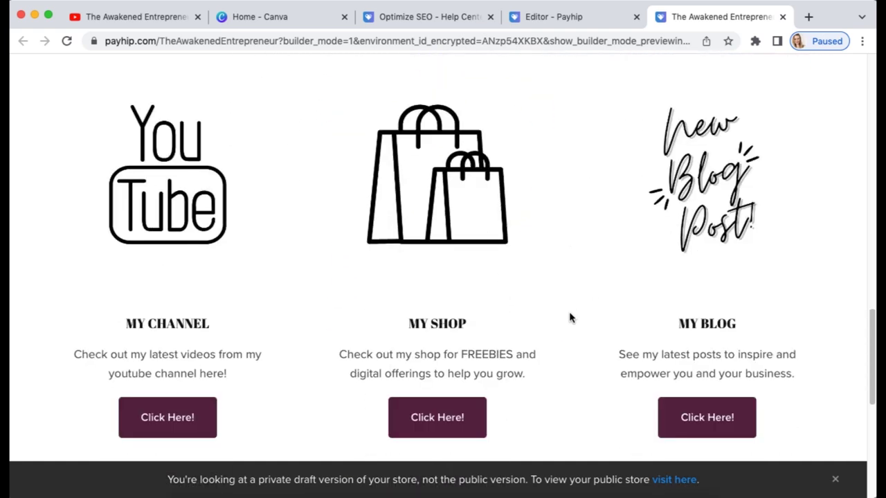
scroll(570, 318, "down", 3)
scroll(570, 317, "down", 3)
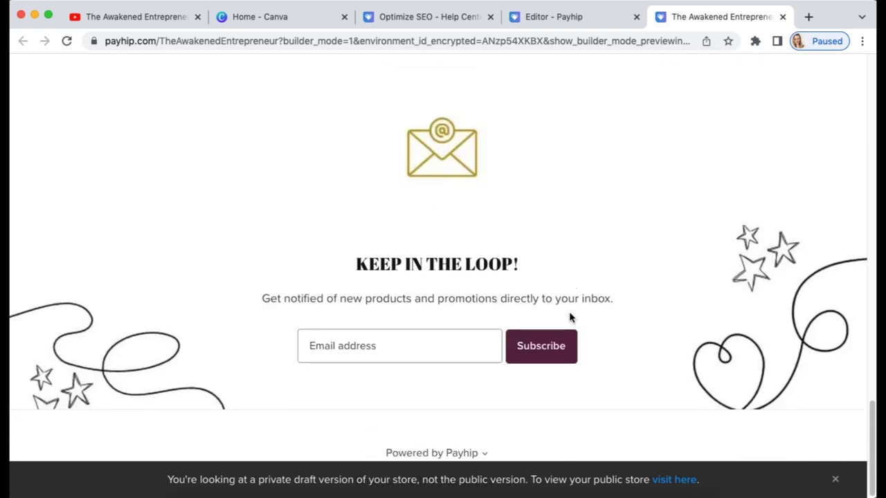
scroll(569, 317, "up", 1)
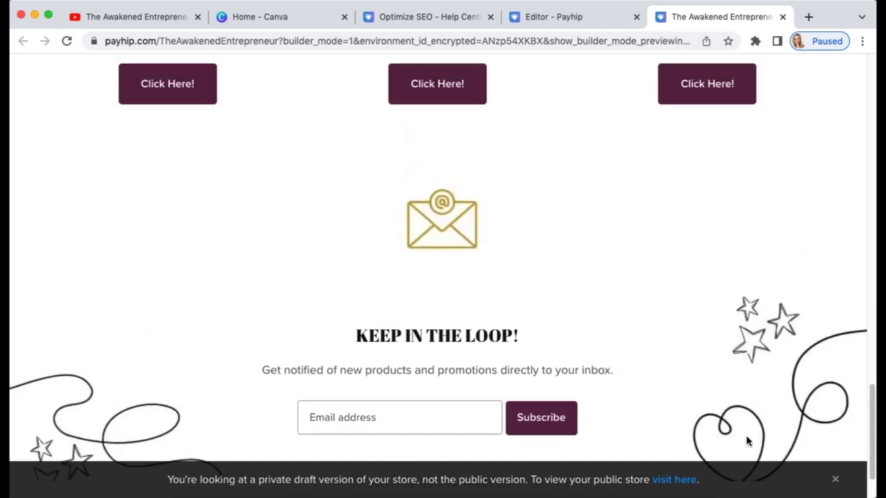
left_click(837, 482)
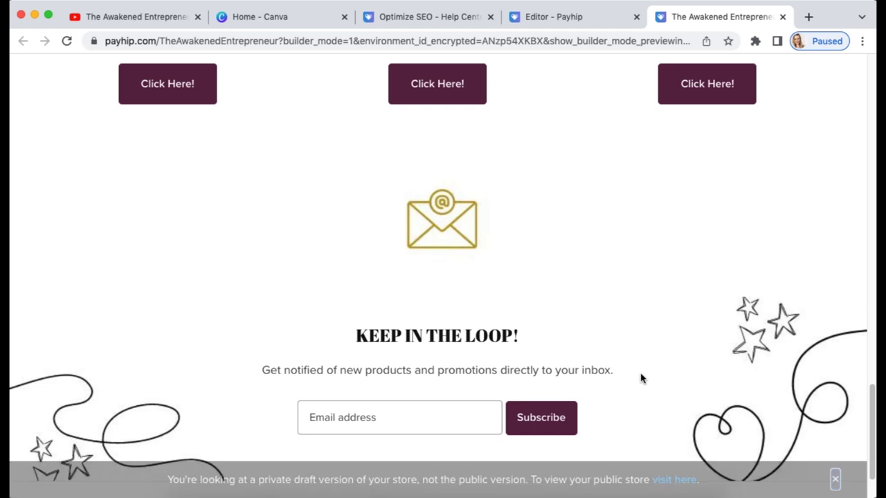
Step: Look over the draft home page again from the newsletter signup back up to the header
scroll(595, 358, "up", 2)
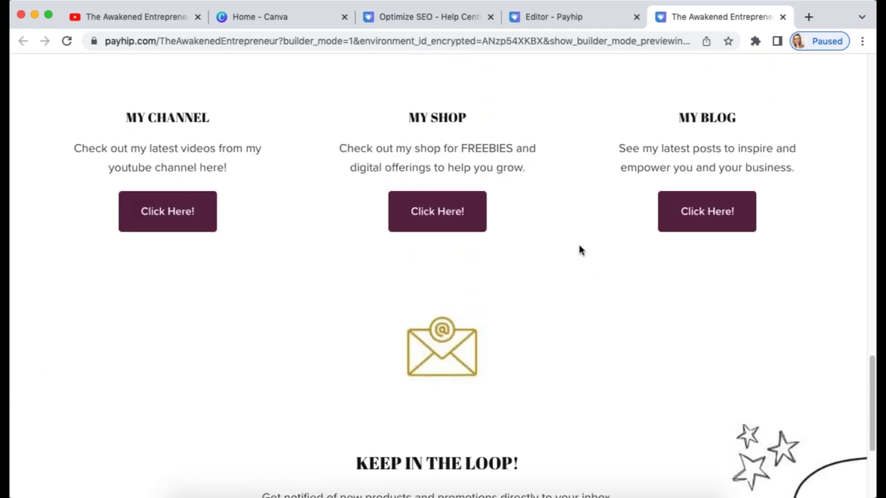
scroll(578, 243, "up", 3)
scroll(578, 261, "up", 4)
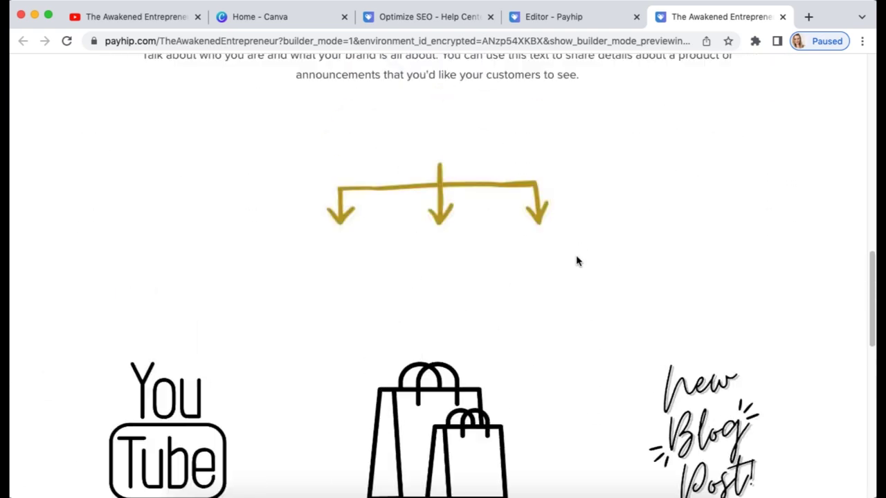
scroll(574, 267, "up", 1)
scroll(582, 273, "up", 3)
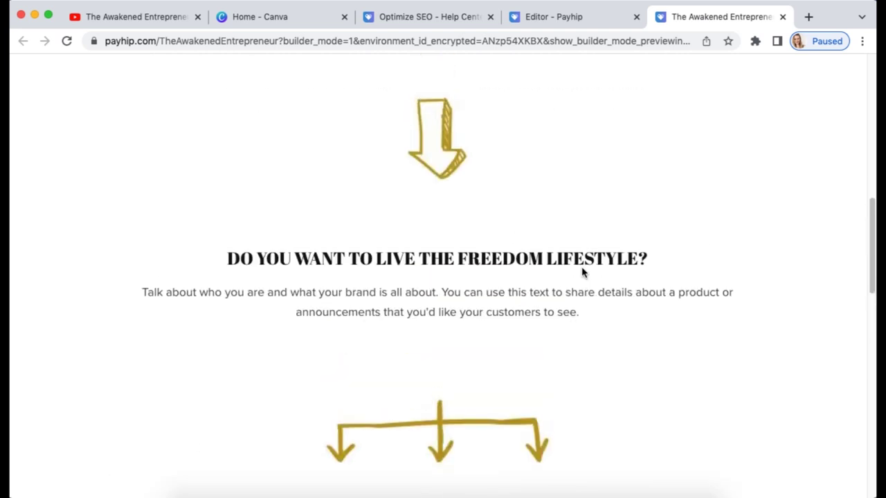
scroll(582, 270, "up", 10)
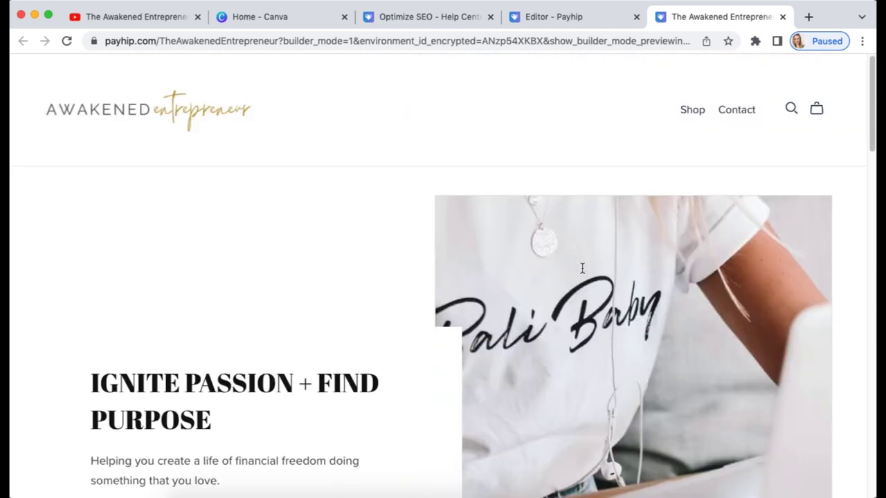